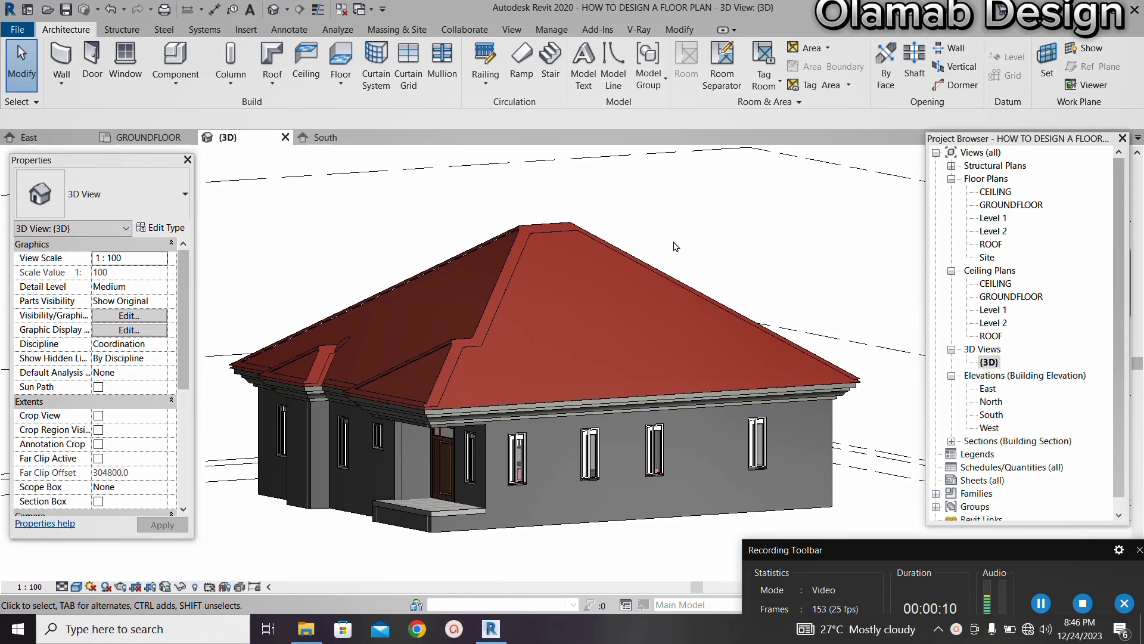
Examine the finished house in the 3D view from several sides, focusing on the roof's edges, ridges and opening cut
scroll(535, 231, up, 1)
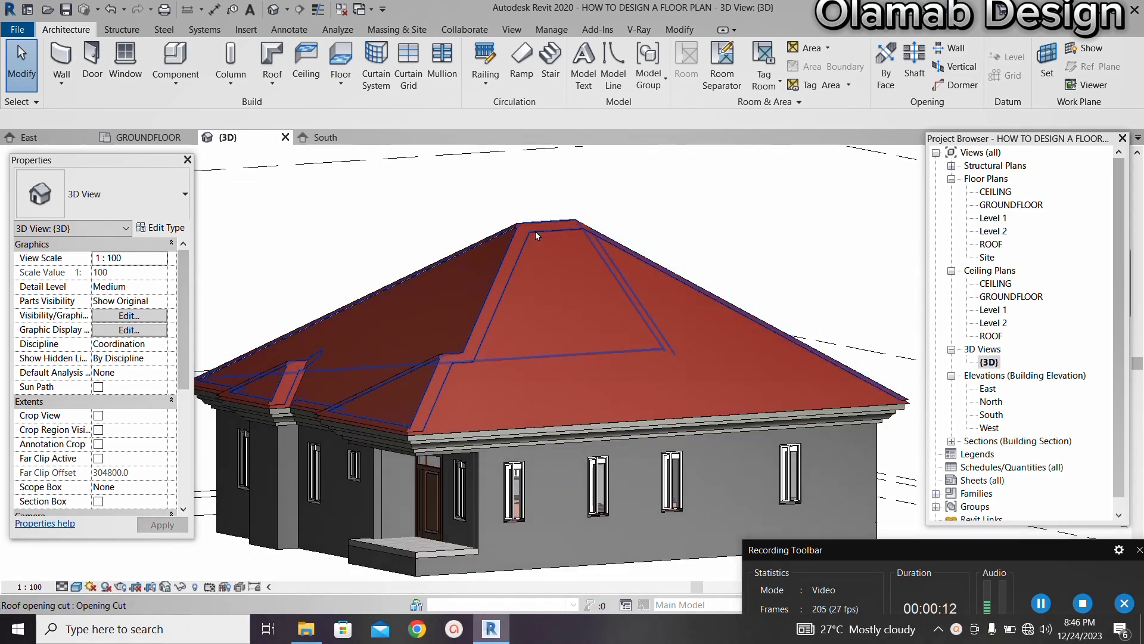
shift+middle_drag(606, 235, 624, 308)
scroll(559, 249, up, 3)
scroll(559, 244, down, 2)
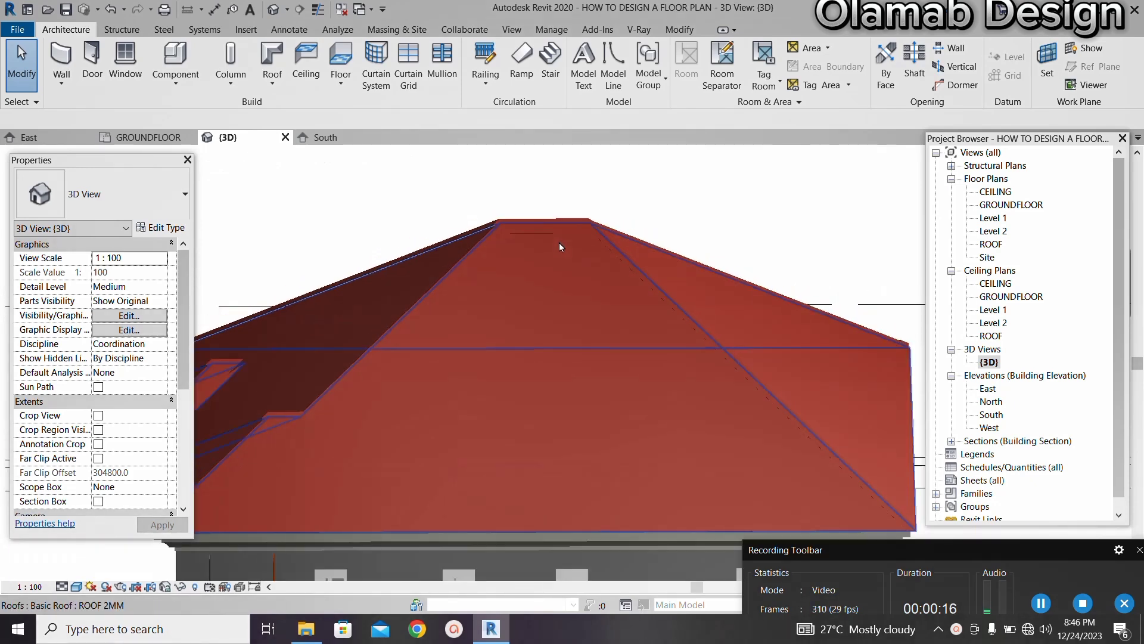
scroll(626, 270, down, 3)
shift+middle_drag(703, 242, 567, 253)
scroll(566, 247, up, 4)
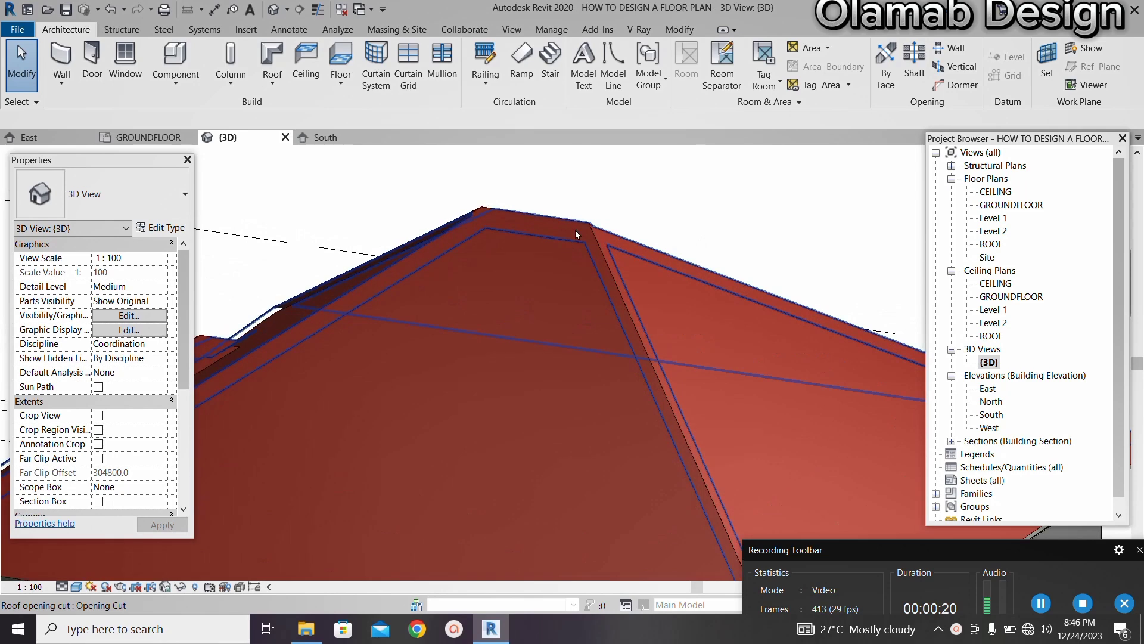
scroll(613, 268, down, 4)
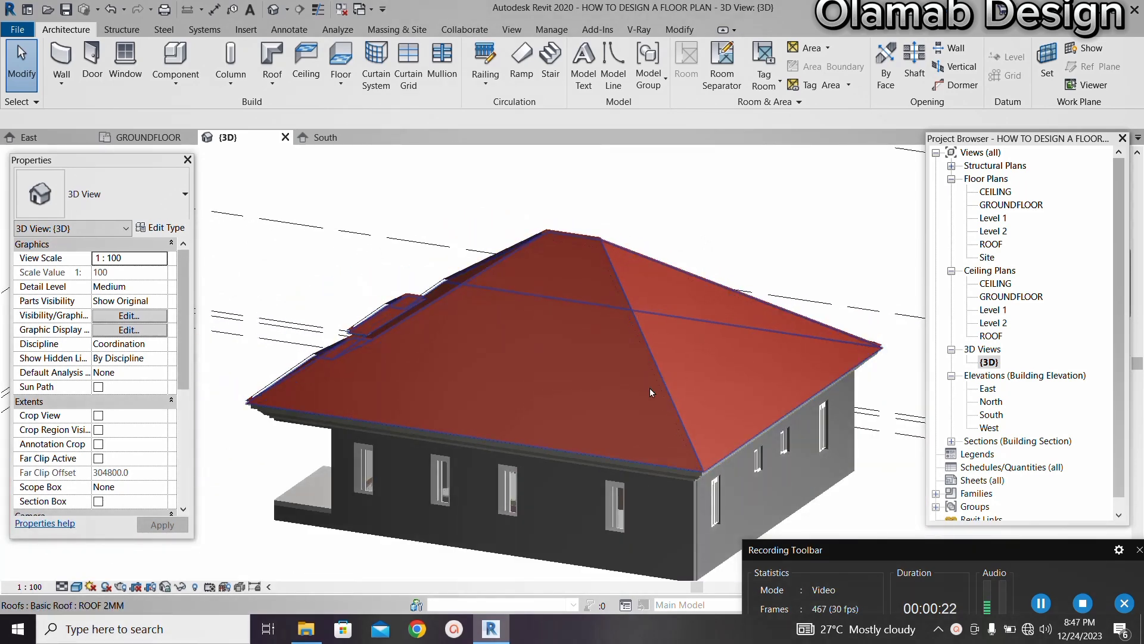
scroll(638, 358, up, 4)
scroll(630, 346, down, 4)
scroll(546, 192, up, 3)
scroll(528, 192, down, 4)
scroll(721, 249, up, 4)
click(721, 249)
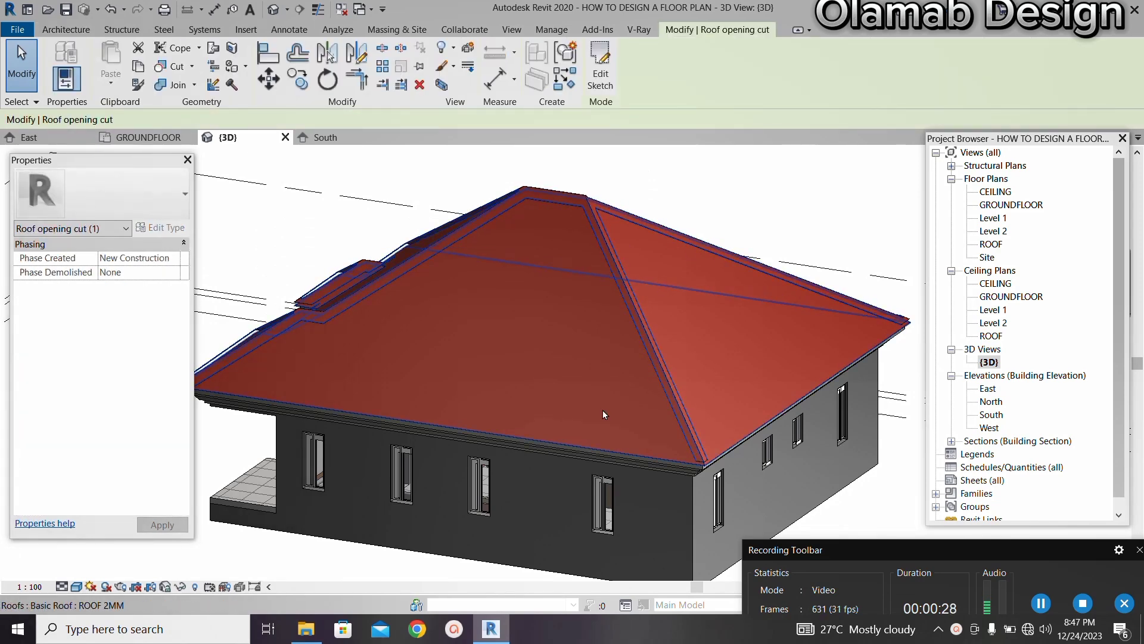
shift+middle_drag(769, 234, 536, 219)
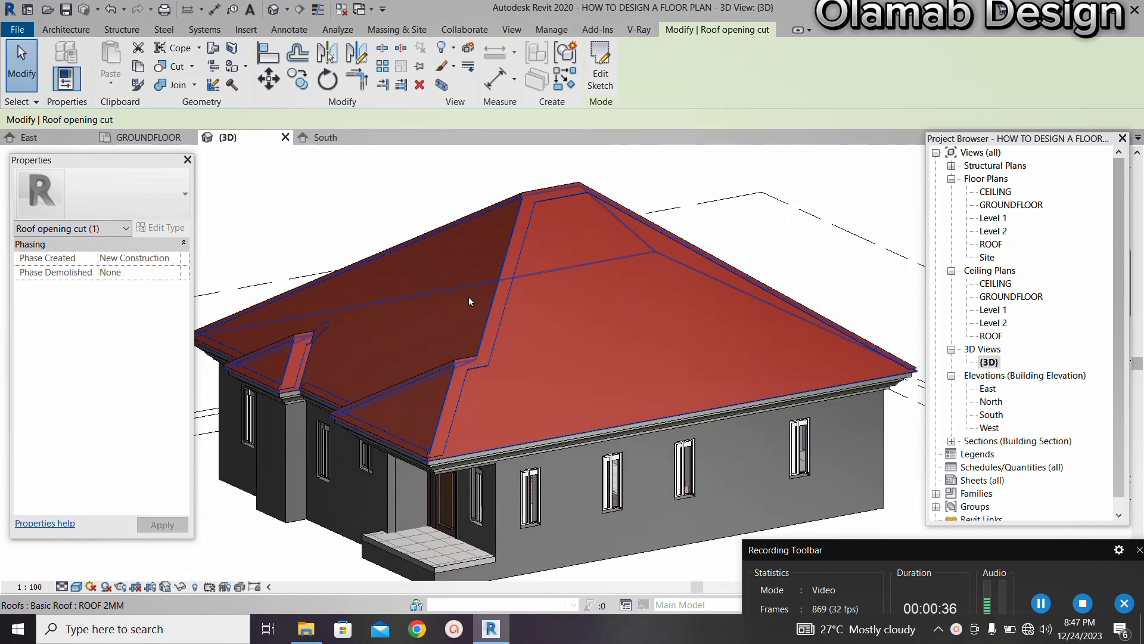
shift+middle_drag(286, 220, 332, 221)
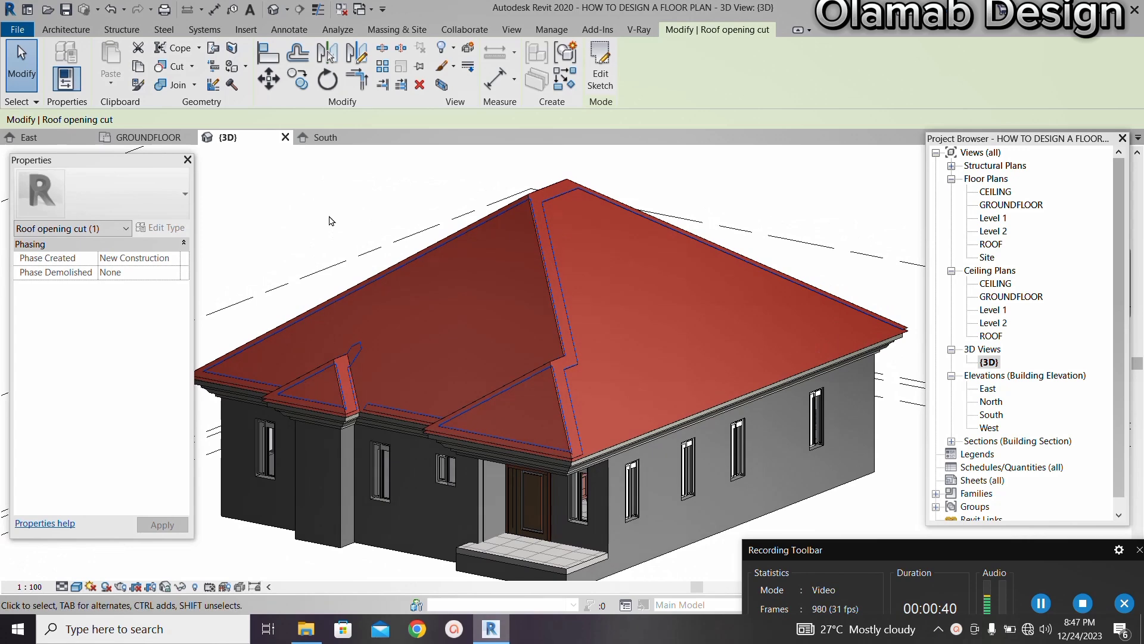
Set the 3D view's visual style to Realistic and inspect the tiled roof
click(77, 586)
click(103, 556)
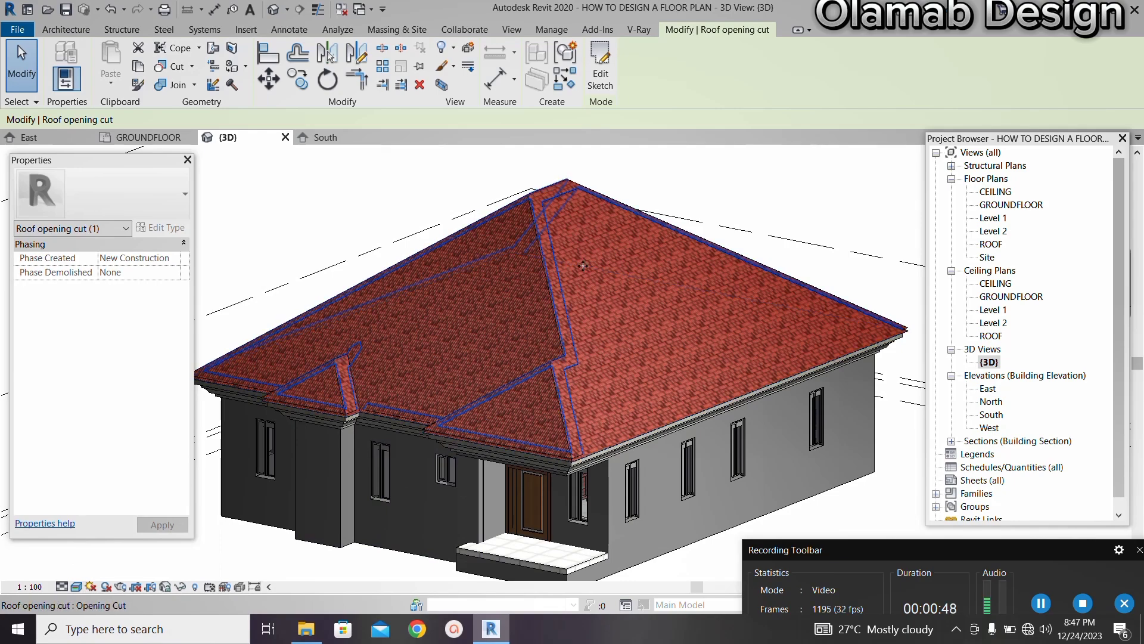
shift+middle_drag(835, 196, 727, 204)
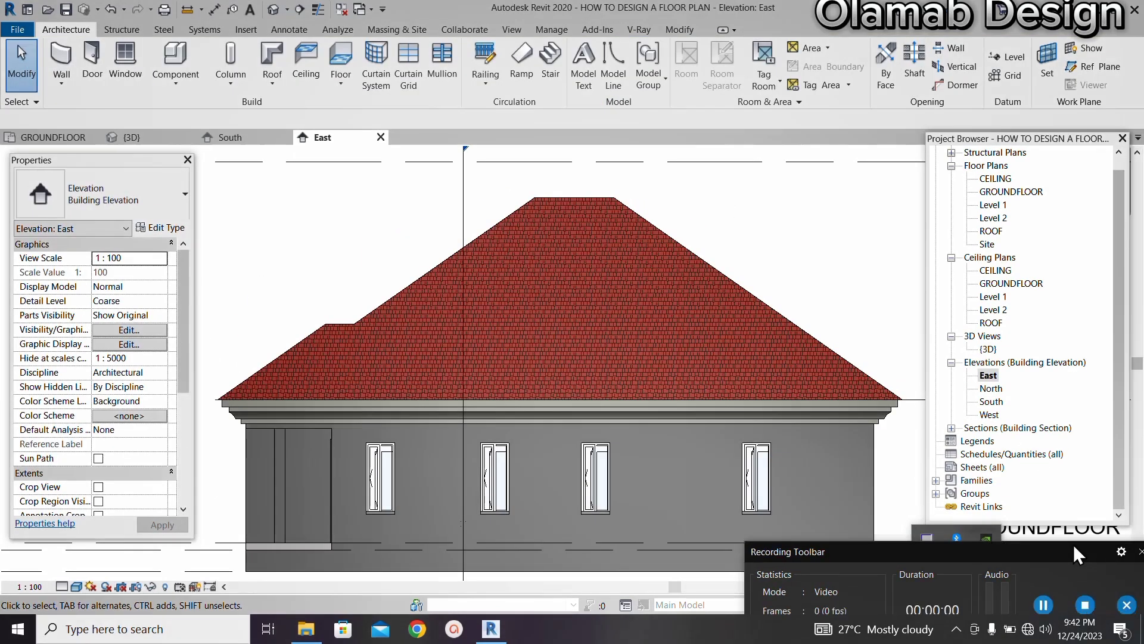
drag(1074, 546, 1075, 533)
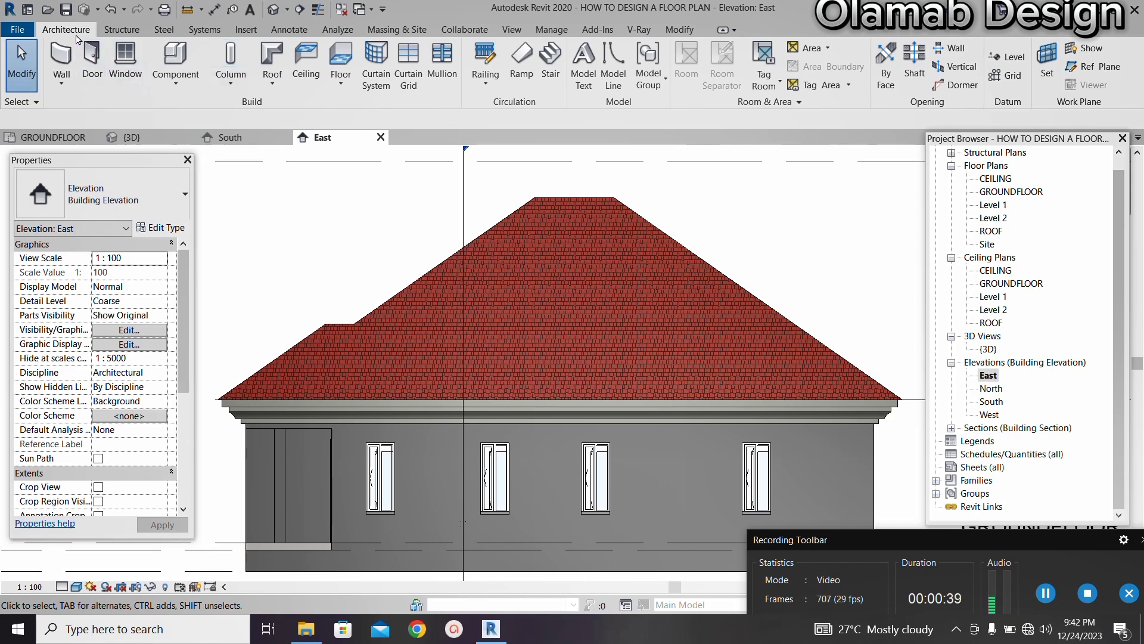
Copy the main roof vertically upward by 700 mm in the East elevation, using its eave corner as the base point
click(679, 29)
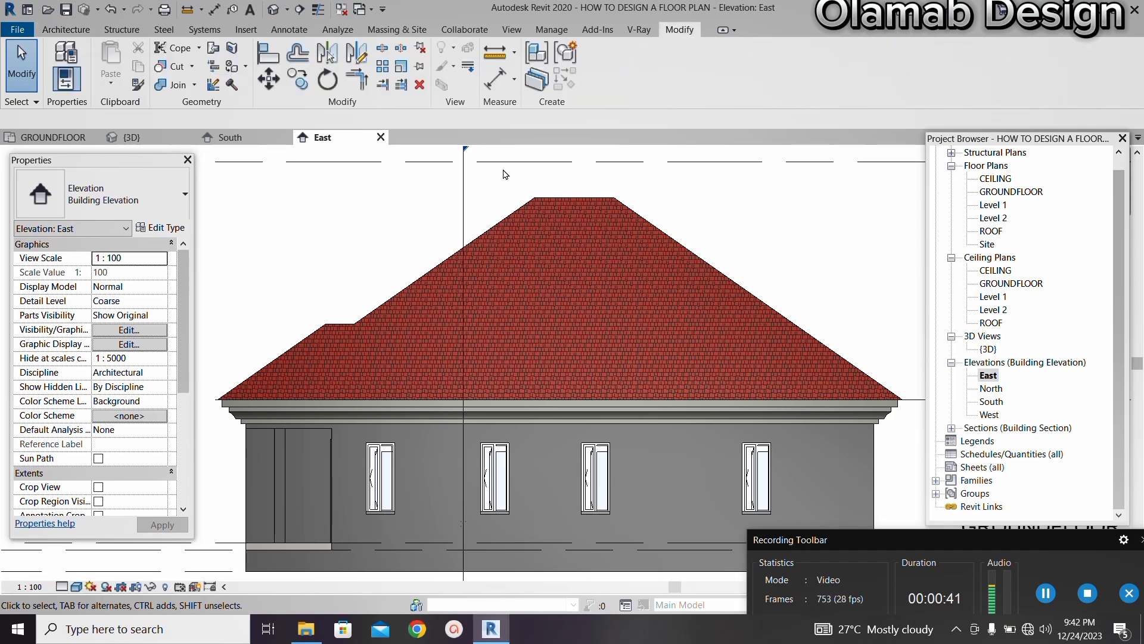
click(598, 286)
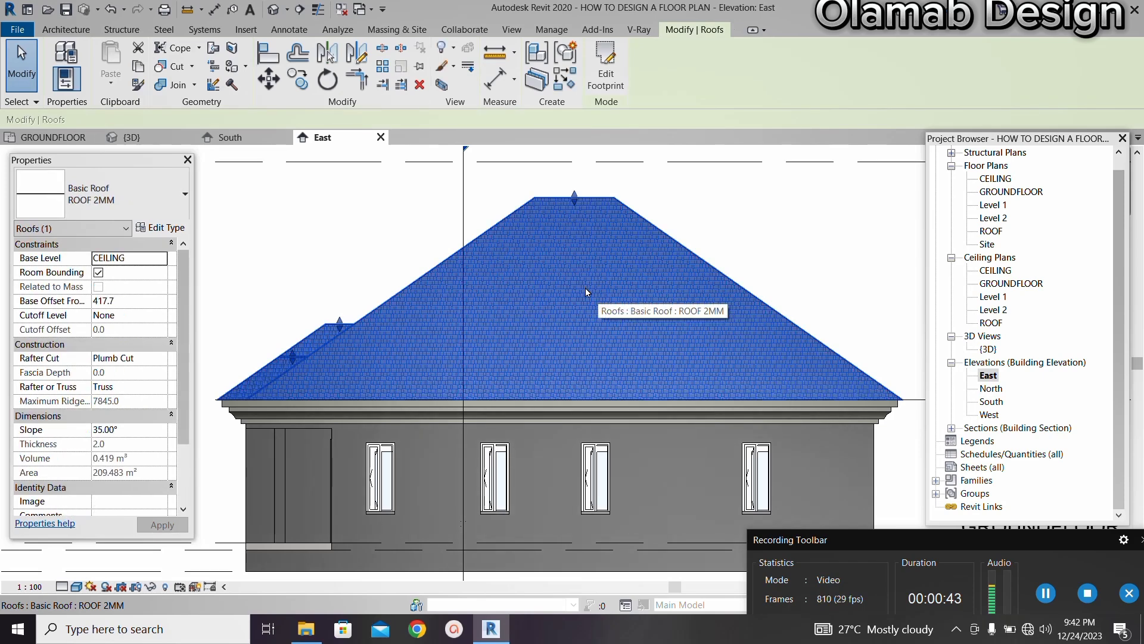
click(298, 80)
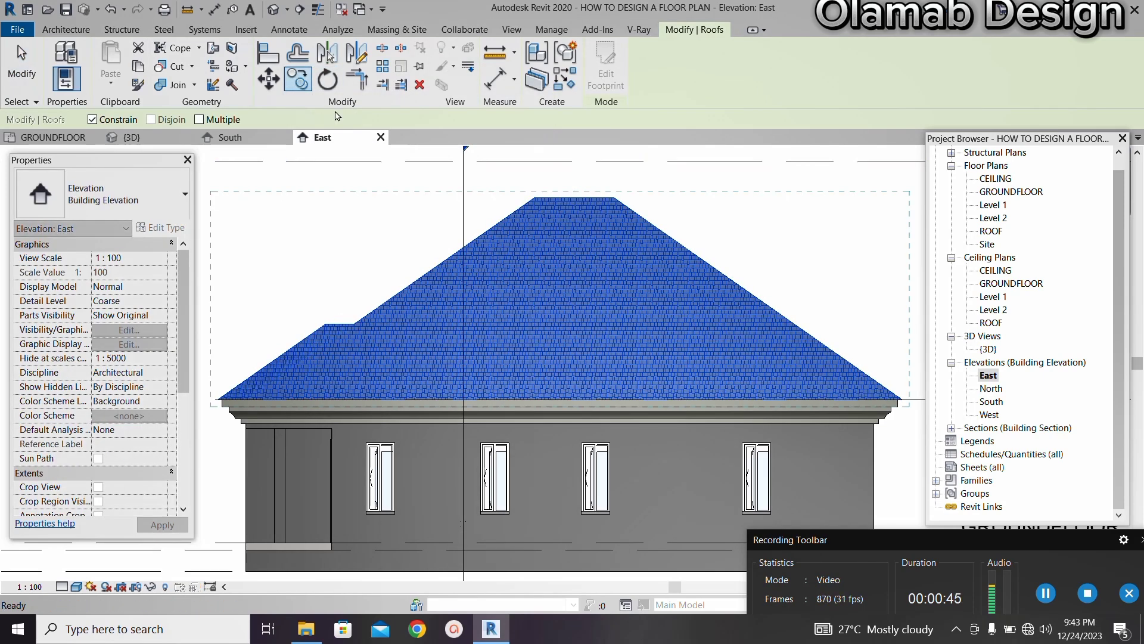
click(903, 401)
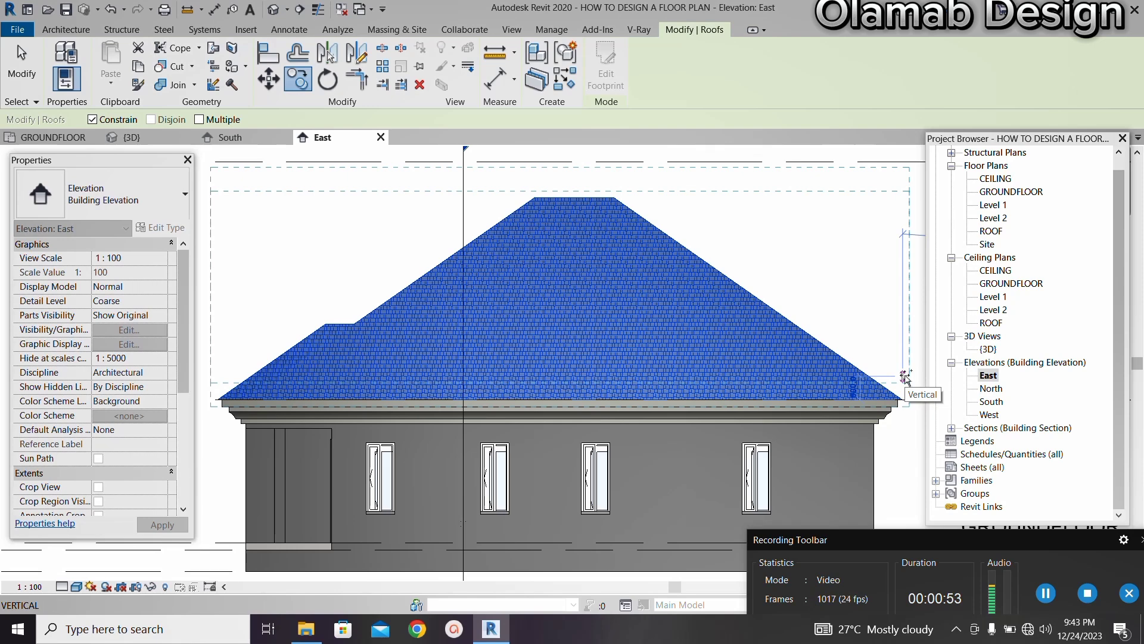
text(700)
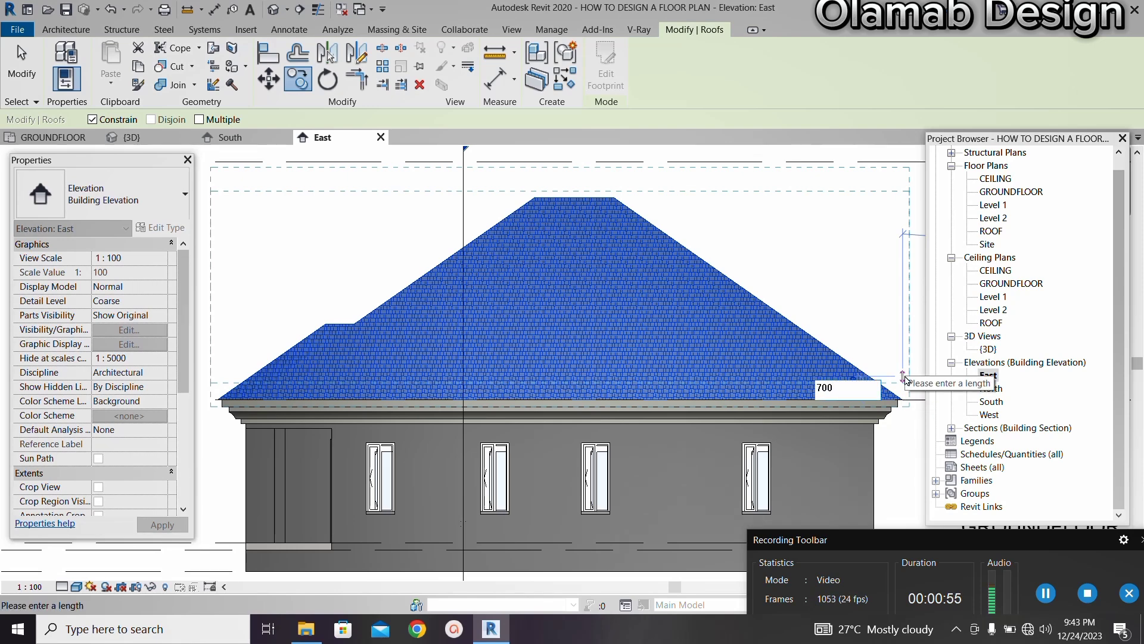
key(Return)
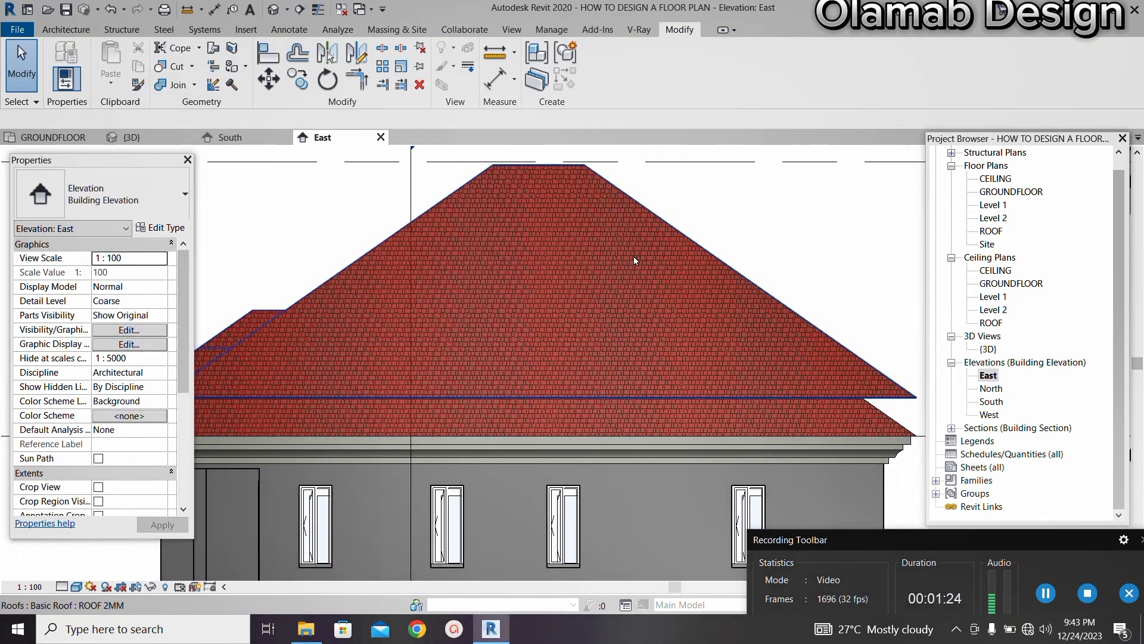
Open the ROOF TILE material from the layer structure of the upper roof copy's ROOF 2MM type
click(594, 240)
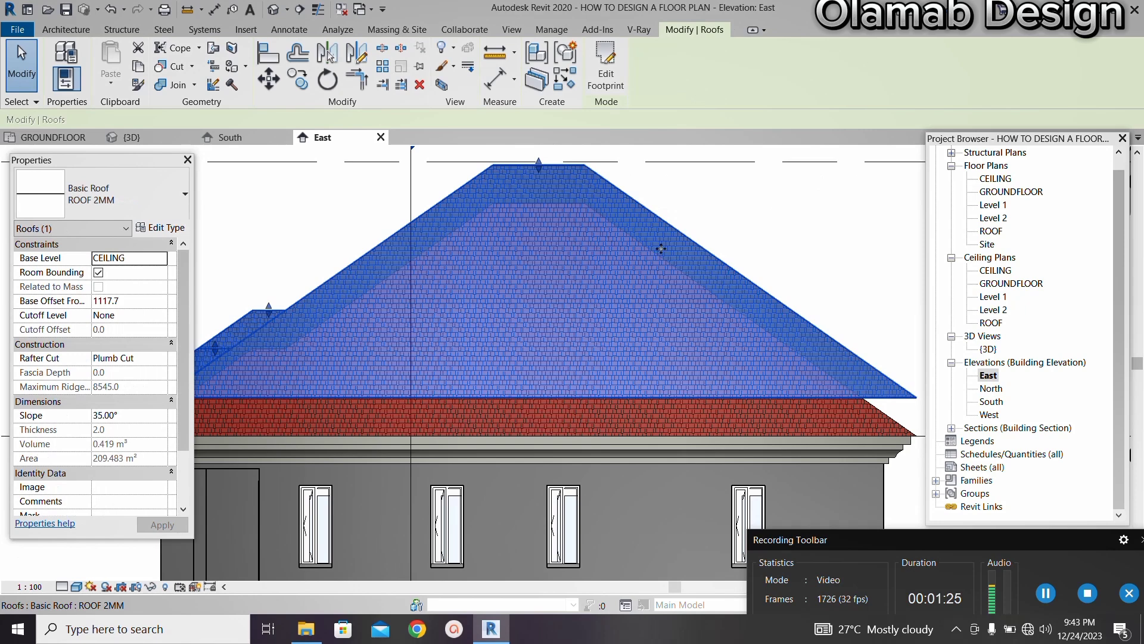
scroll(504, 281, down, 2)
scroll(502, 281, up, 2)
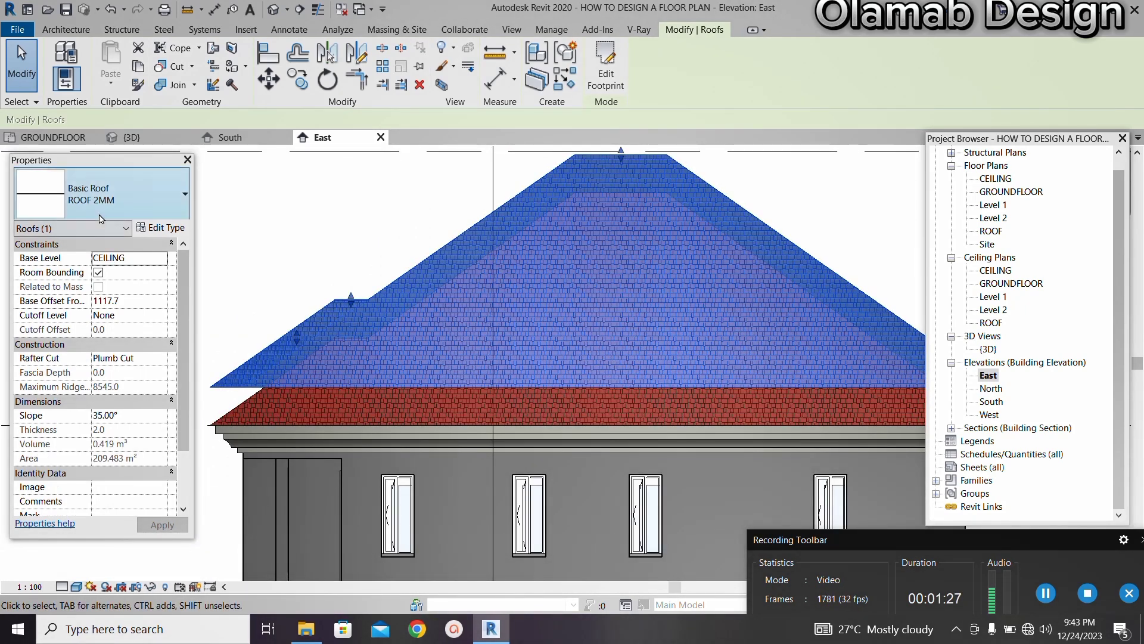
click(153, 232)
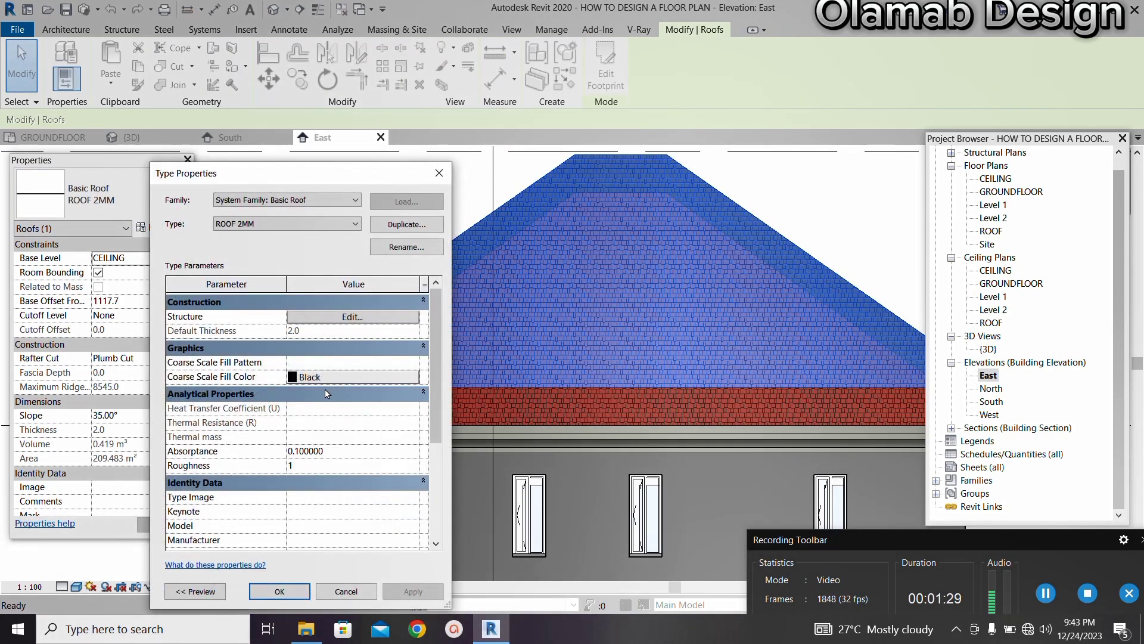
click(359, 319)
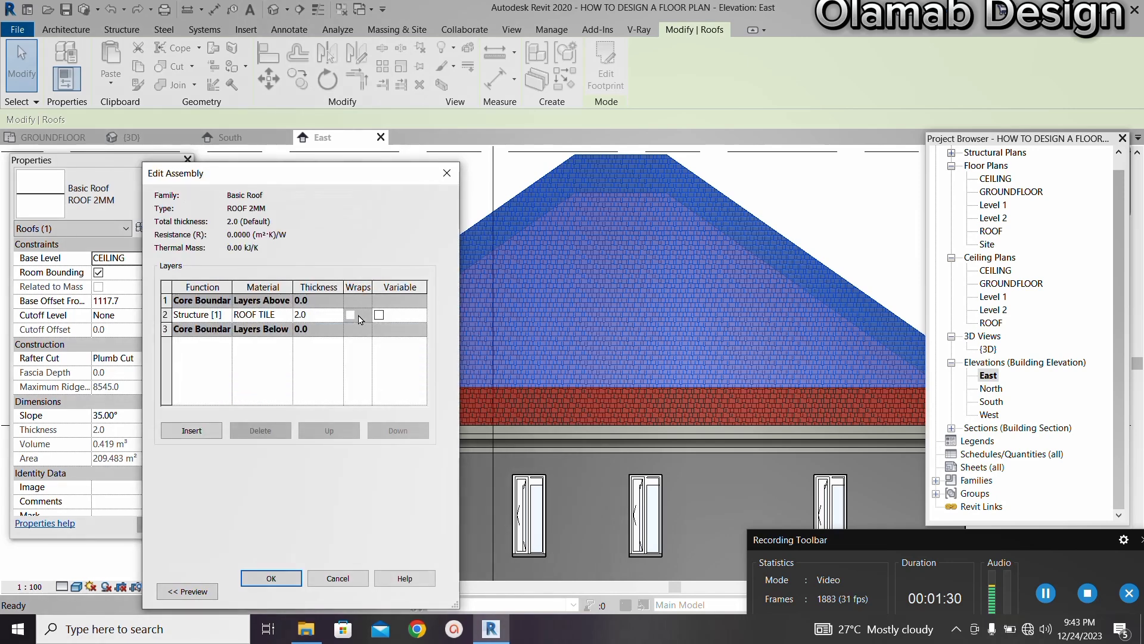
click(287, 315)
click(288, 315)
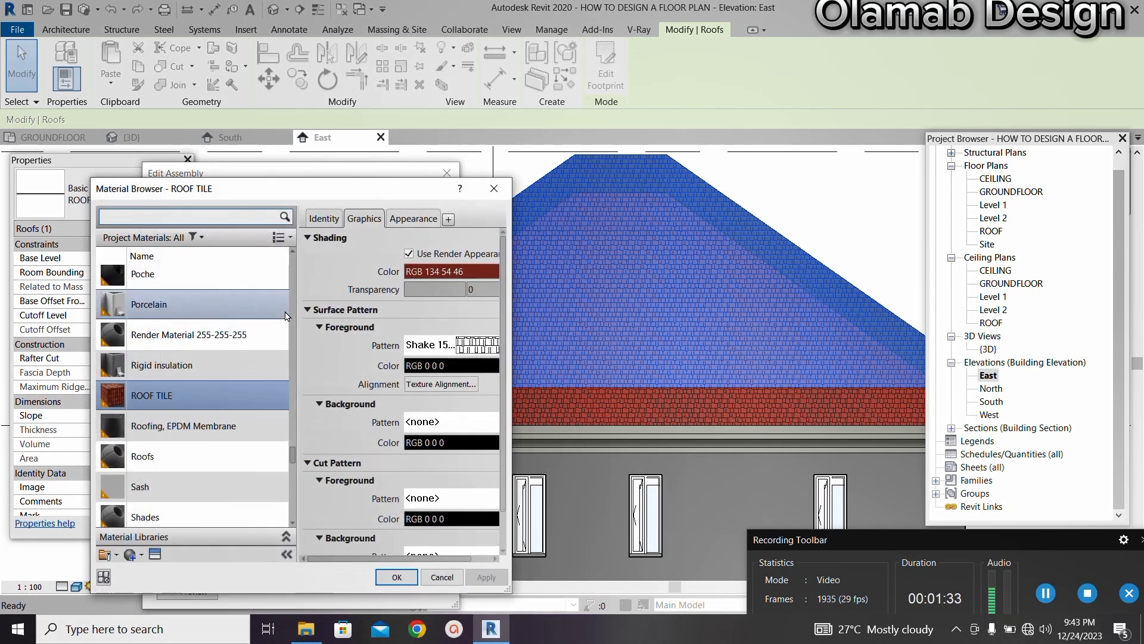
Set the ROOF TILE material's foreground surface pattern to No pattern, accept the type changes and deselect the roof
click(469, 352)
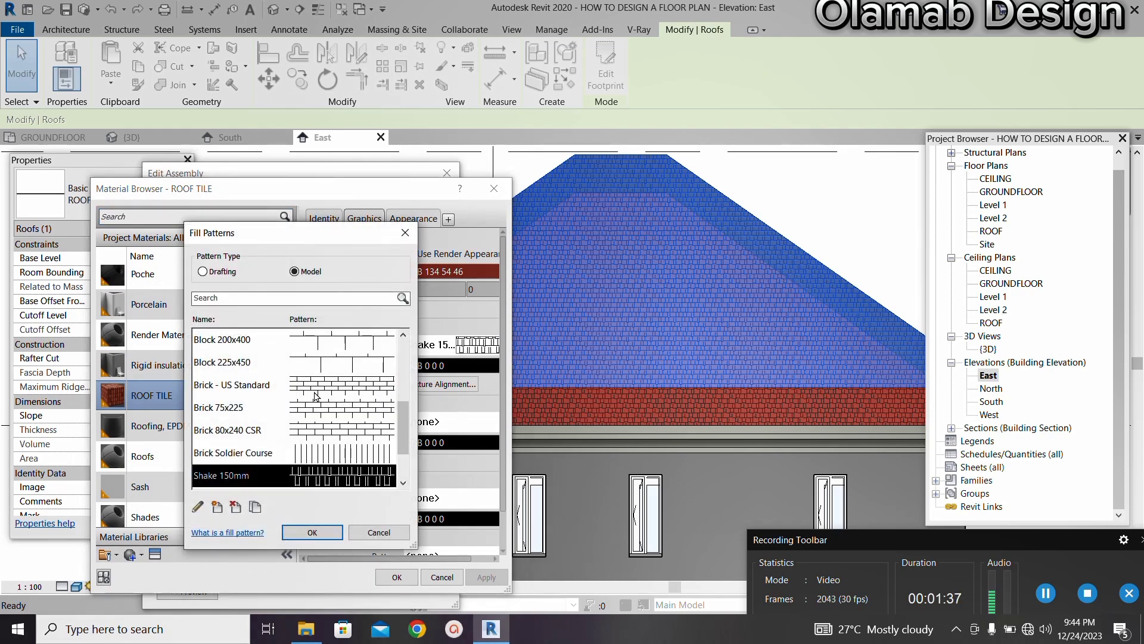
click(290, 344)
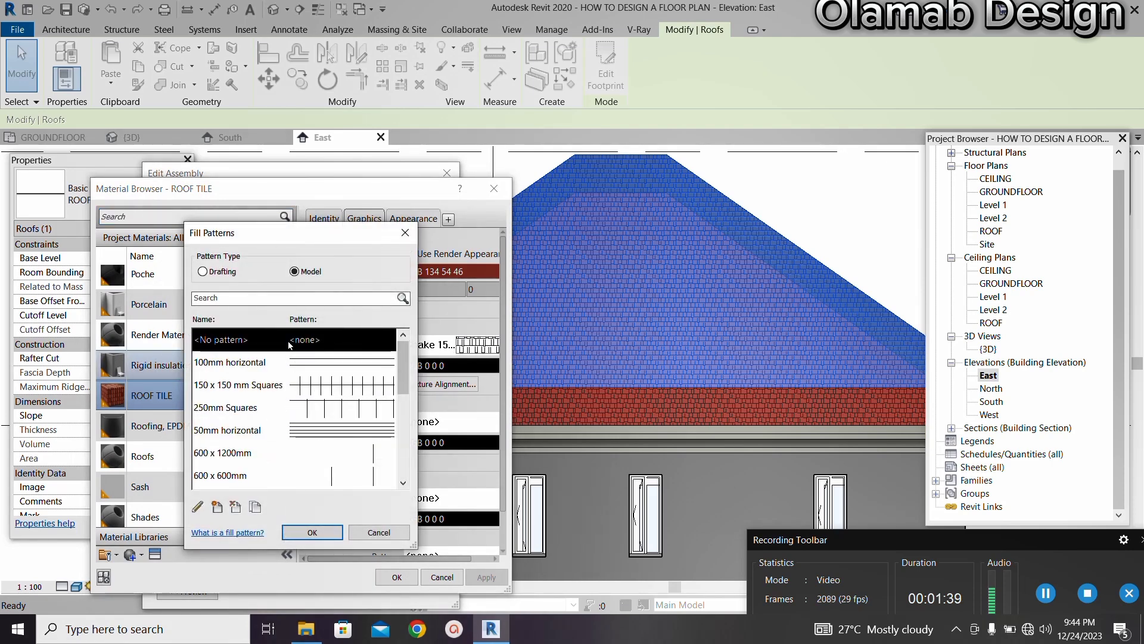
click(321, 540)
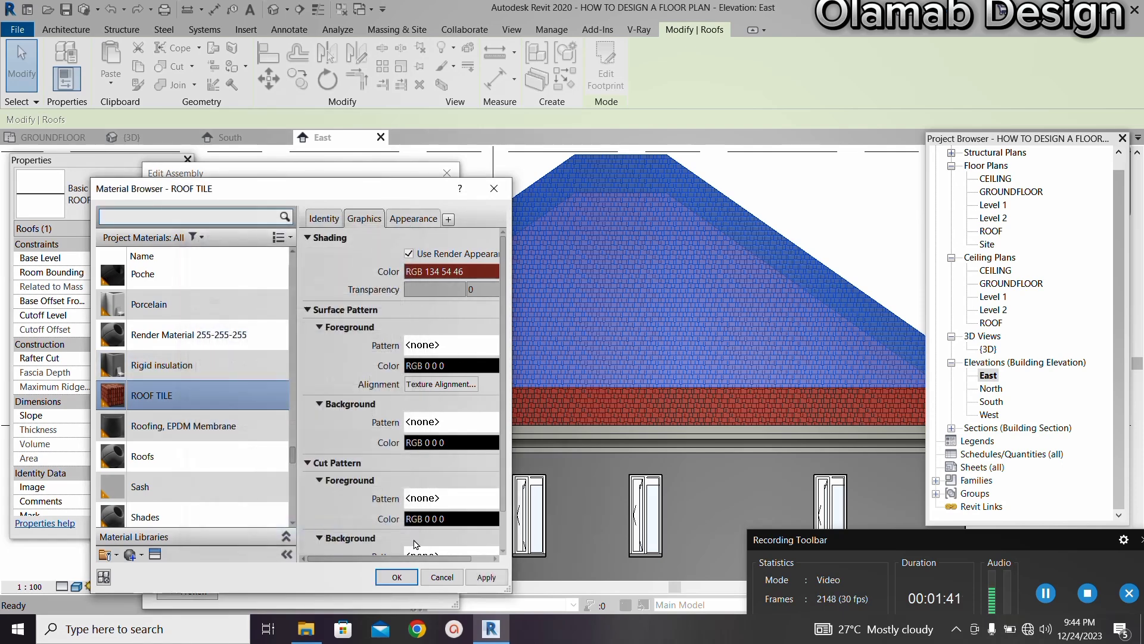
click(484, 577)
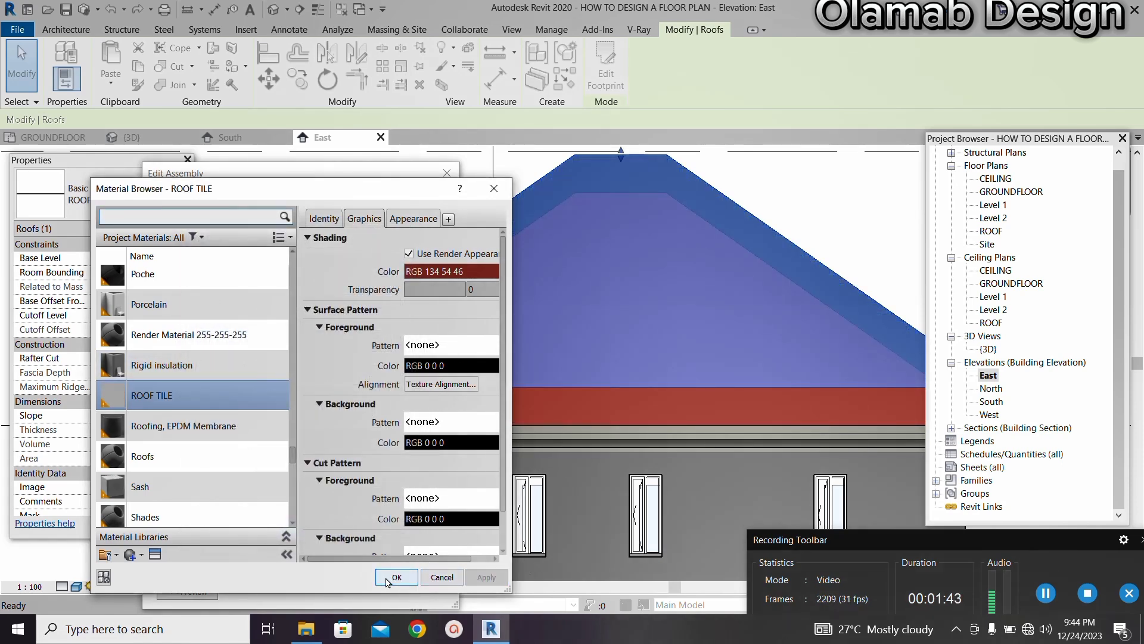
click(396, 577)
click(273, 578)
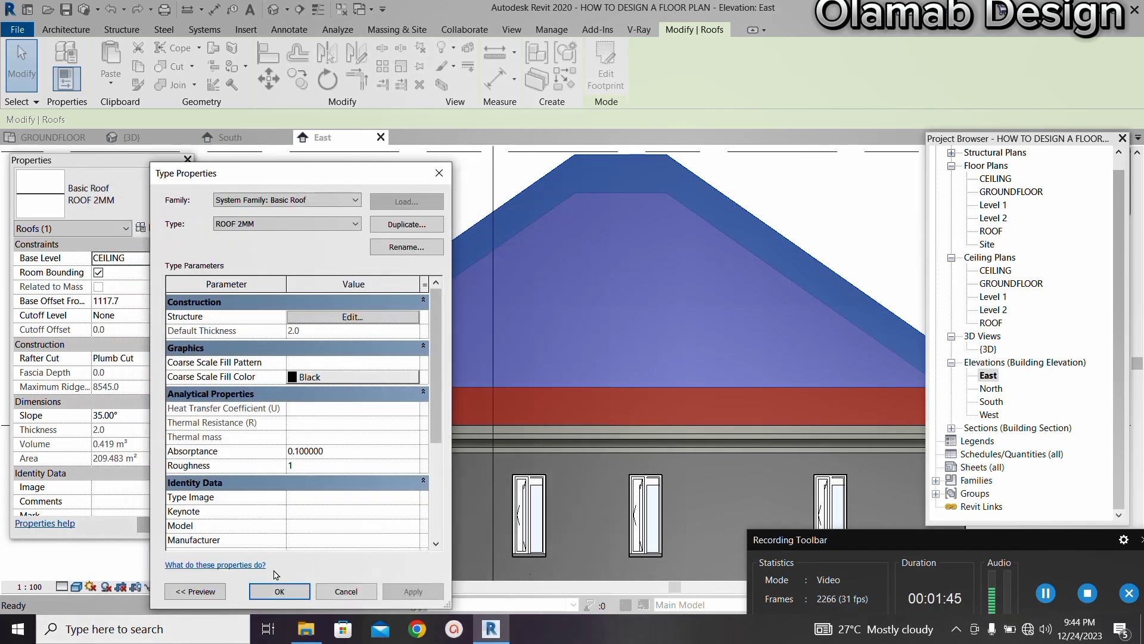
click(280, 592)
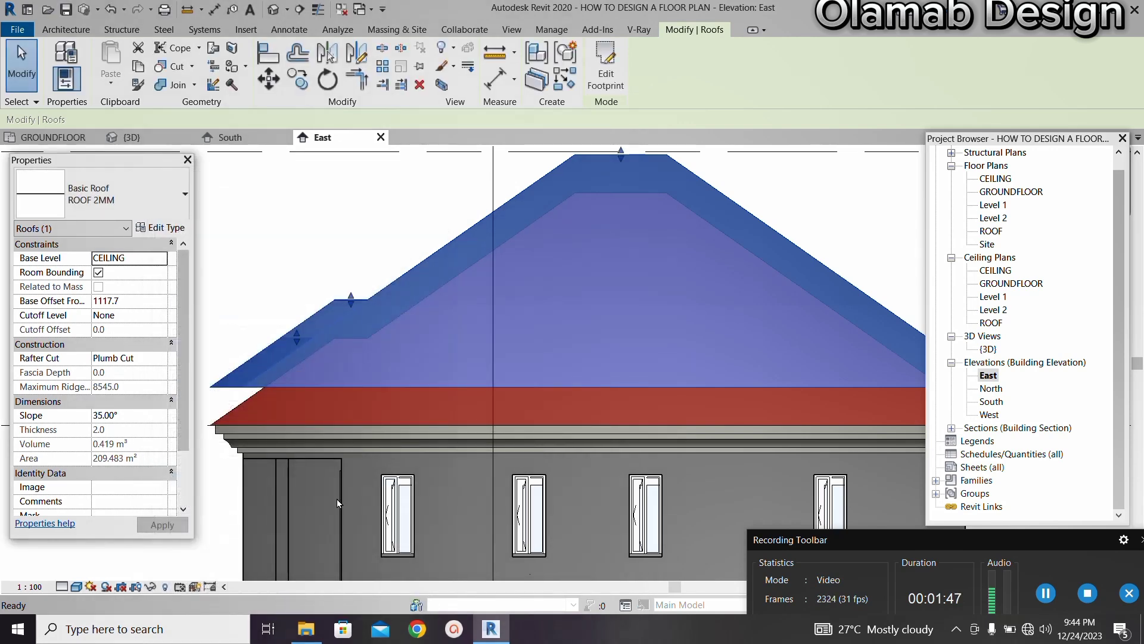
scroll(316, 431, down, 2)
click(773, 304)
scroll(566, 336, up, 1)
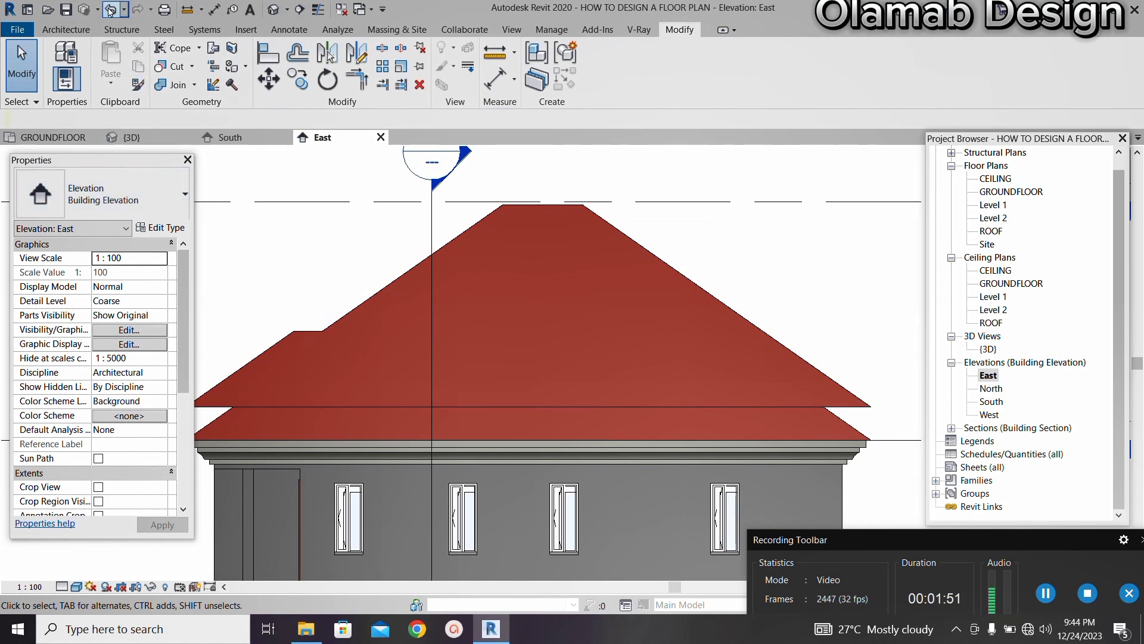
Start a Vertical opening on the upper roof copy and open the ROOF floor plan for sketching its boundary
click(84, 31)
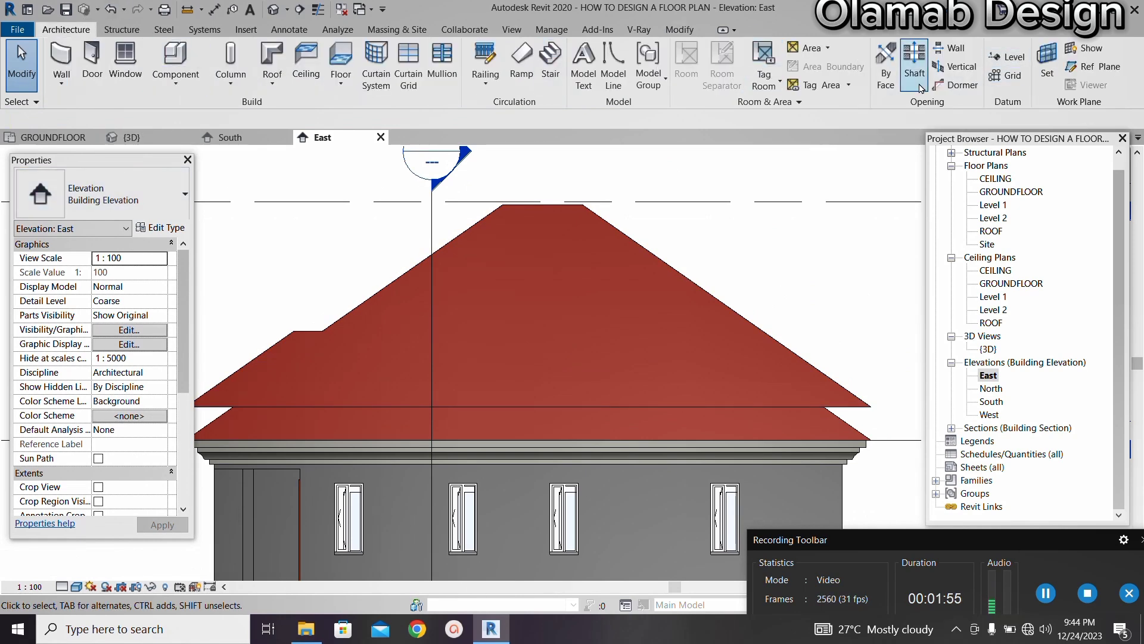
click(949, 68)
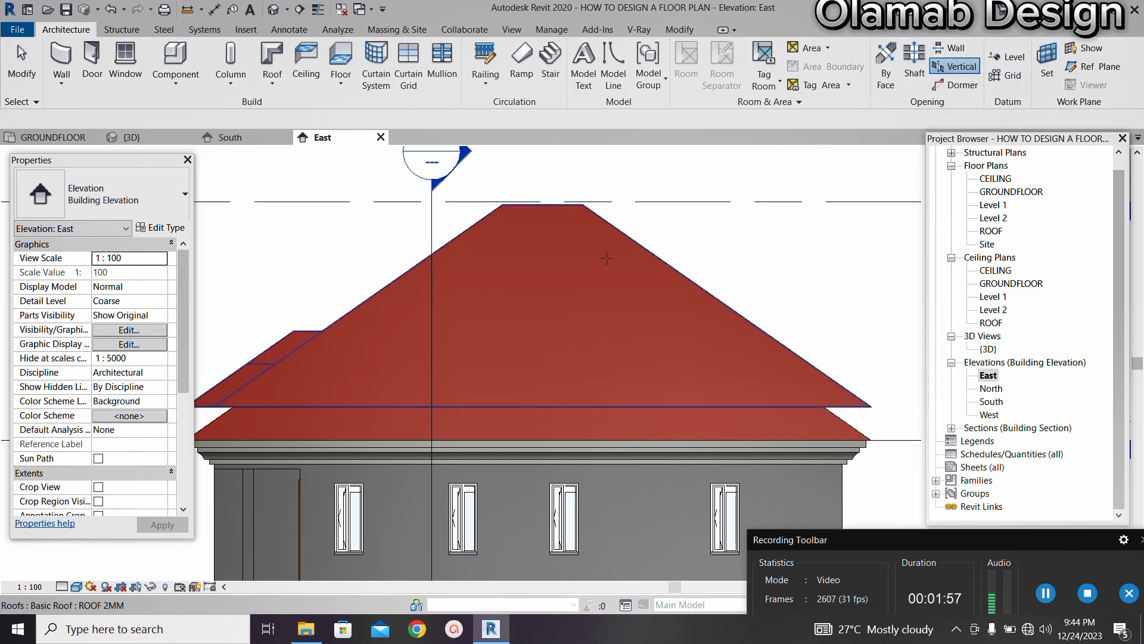
click(608, 263)
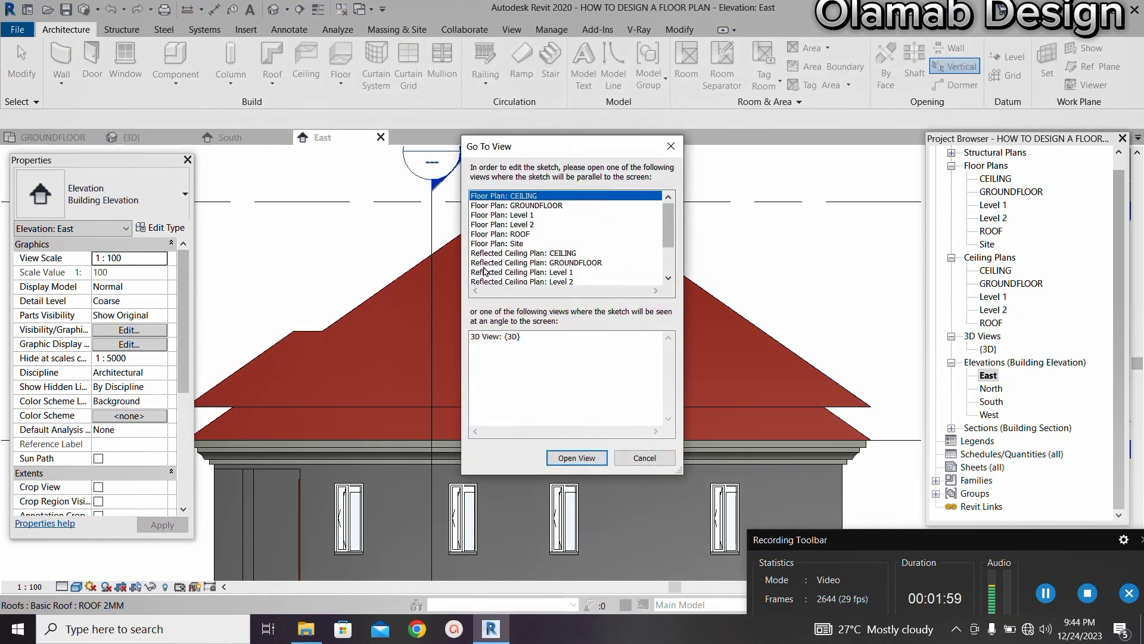
click(520, 235)
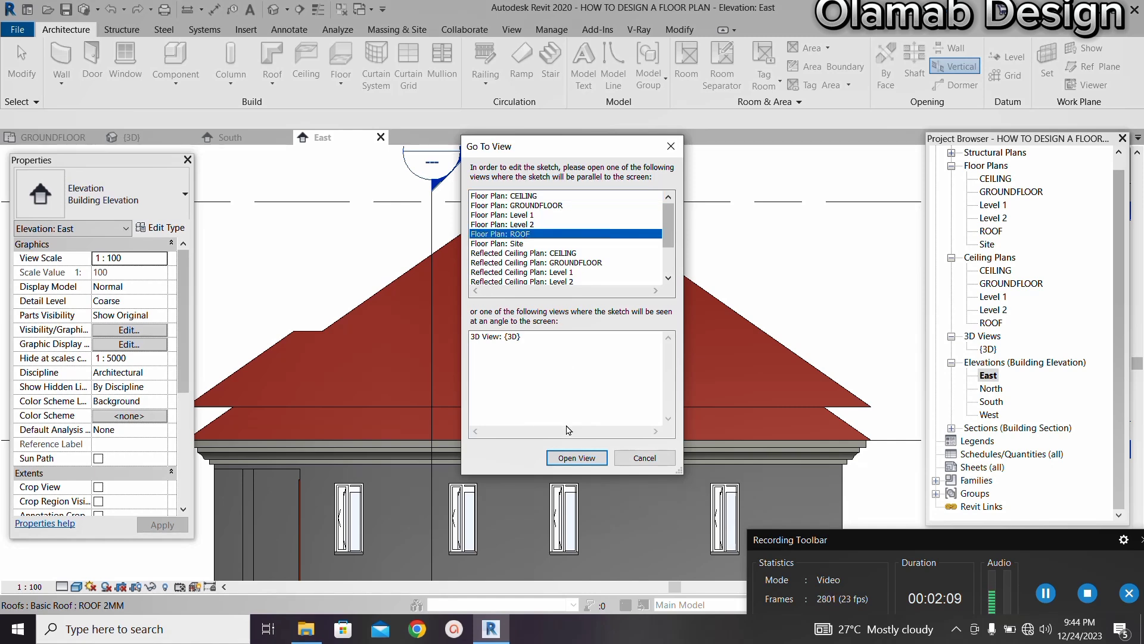
click(579, 460)
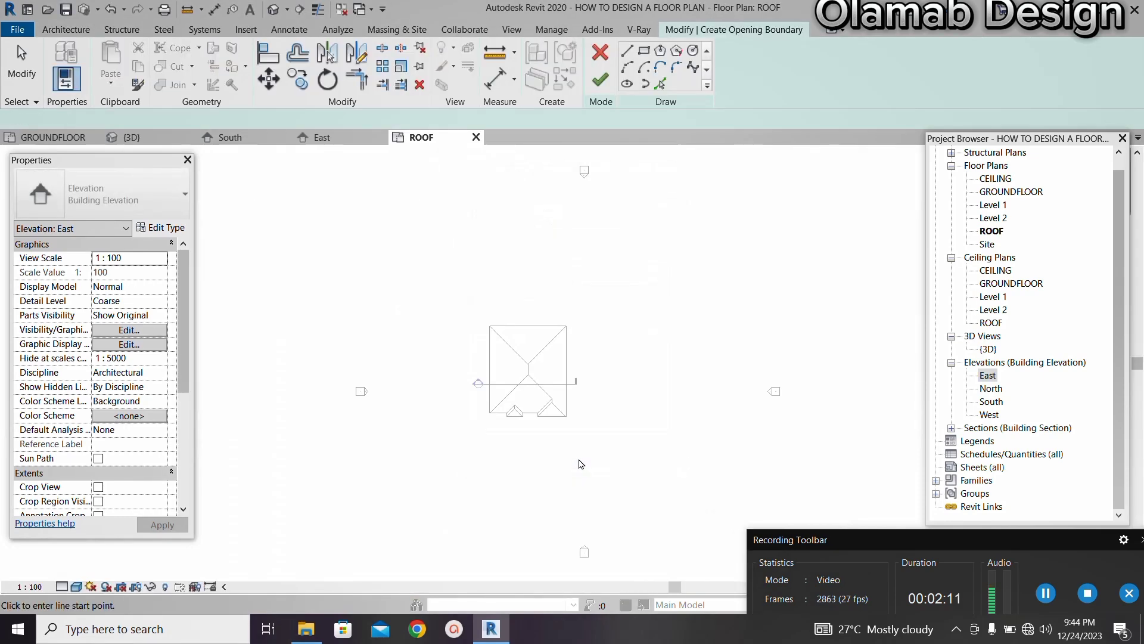
Use Pick Lines with a 150 mm offset to sketch opening boundary lines along both sides of the main roof's two rear hips
scroll(506, 313, up, 3)
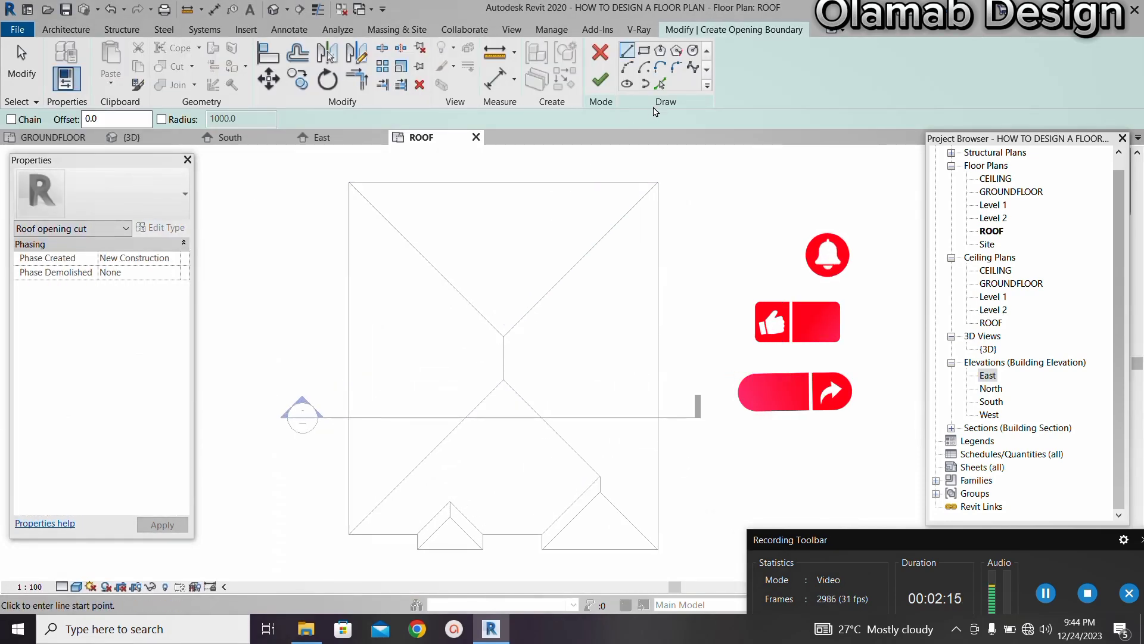
click(661, 83)
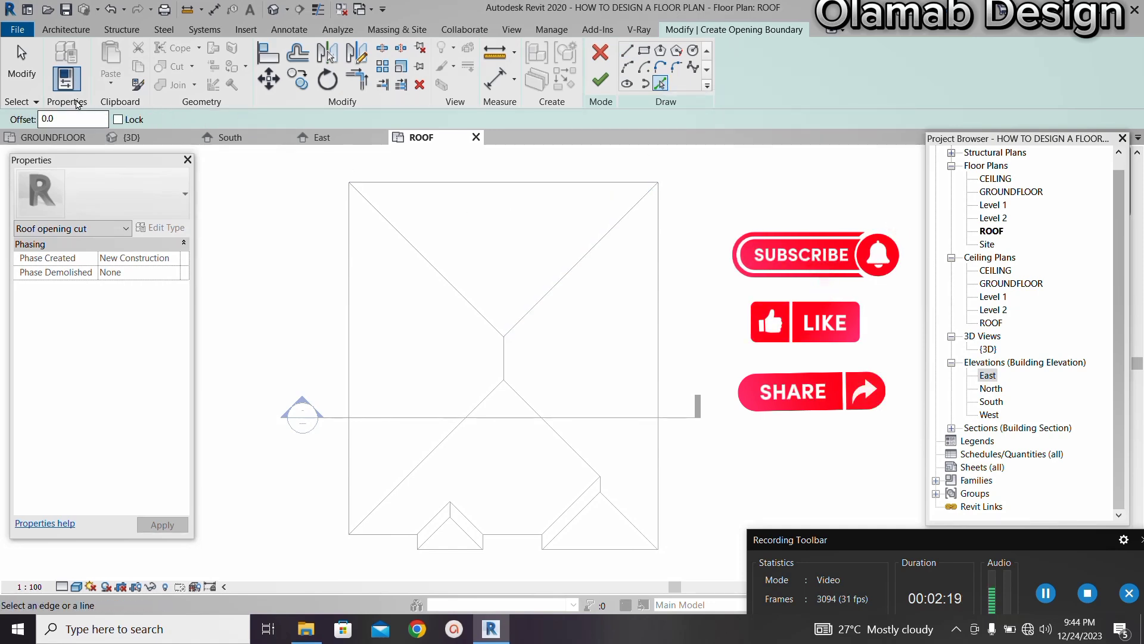
click(70, 121)
key(BackSpace)
text(1)
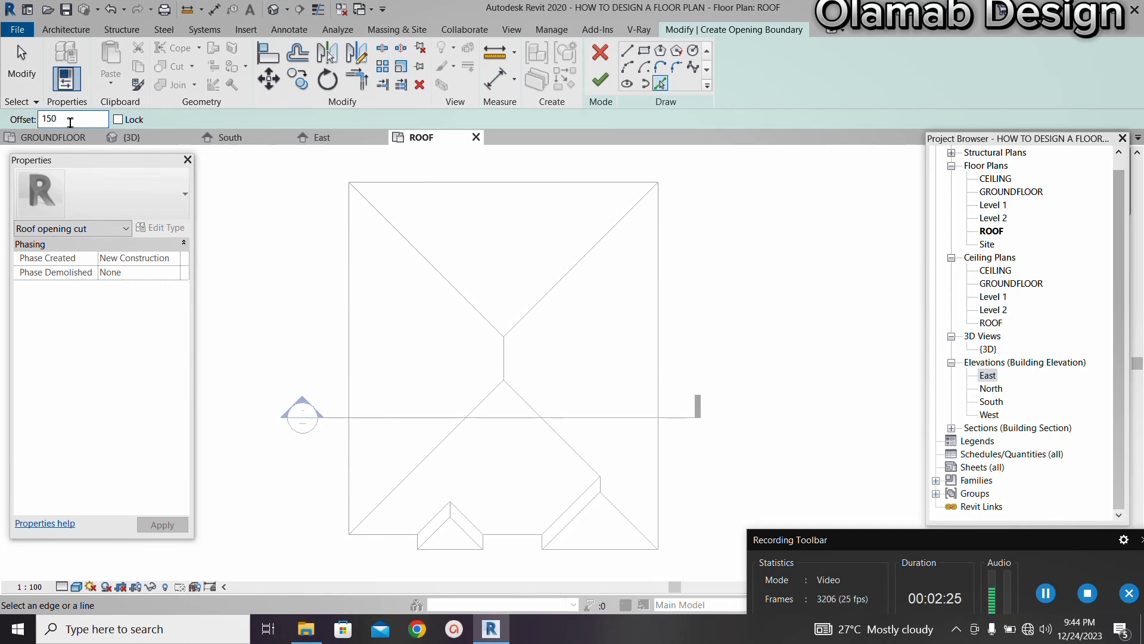
text(50)
key(Return)
scroll(510, 248, up, 3)
scroll(602, 319, up, 2)
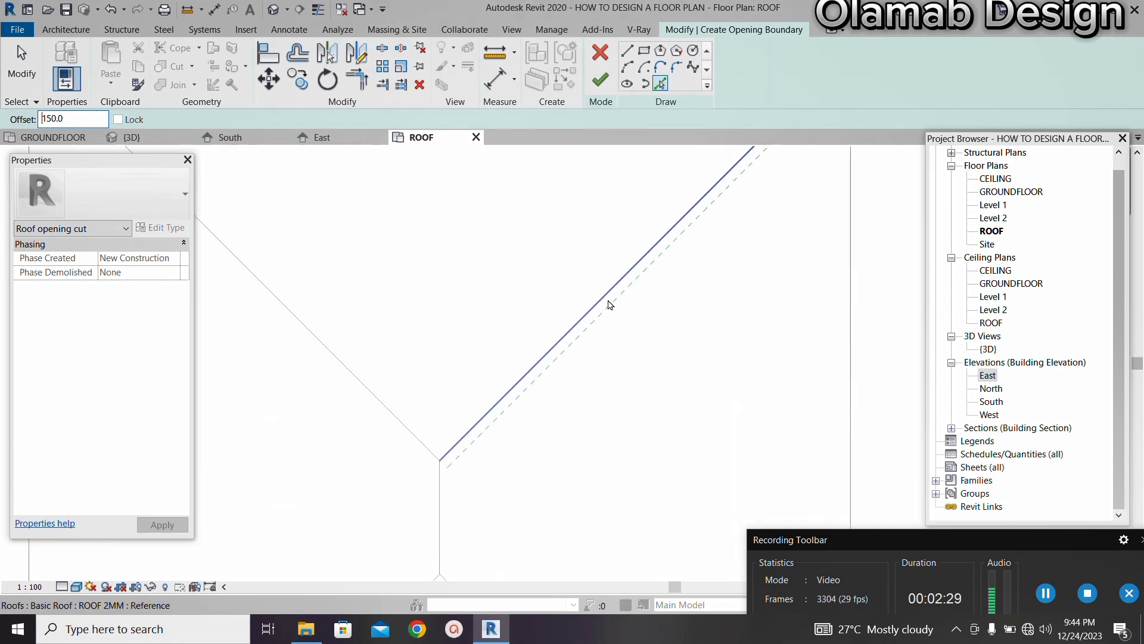
click(609, 303)
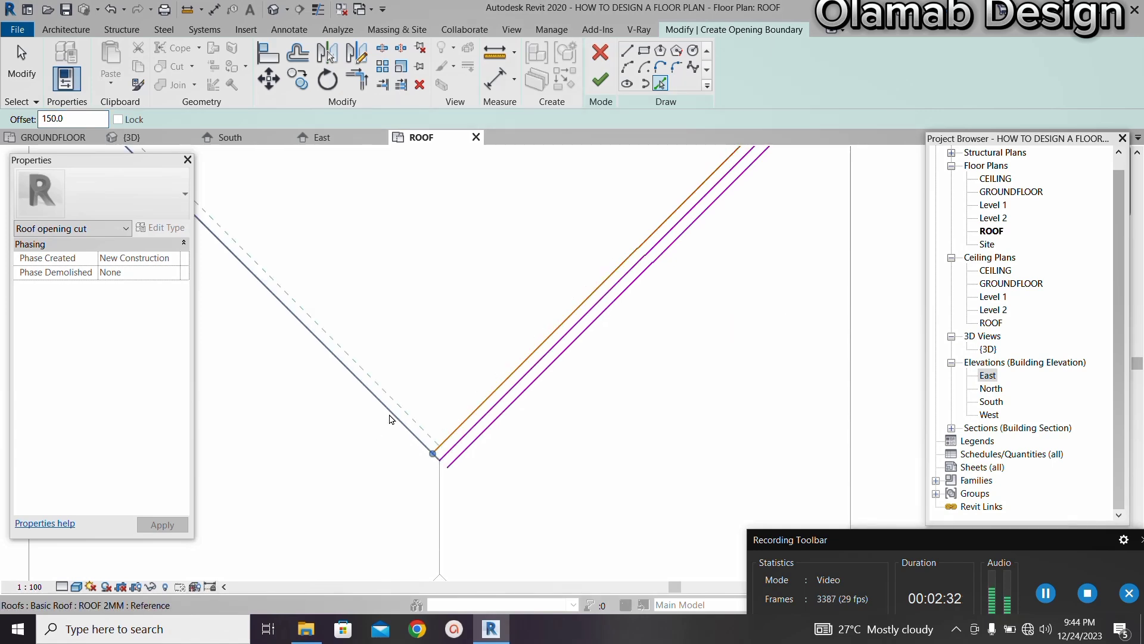
click(415, 441)
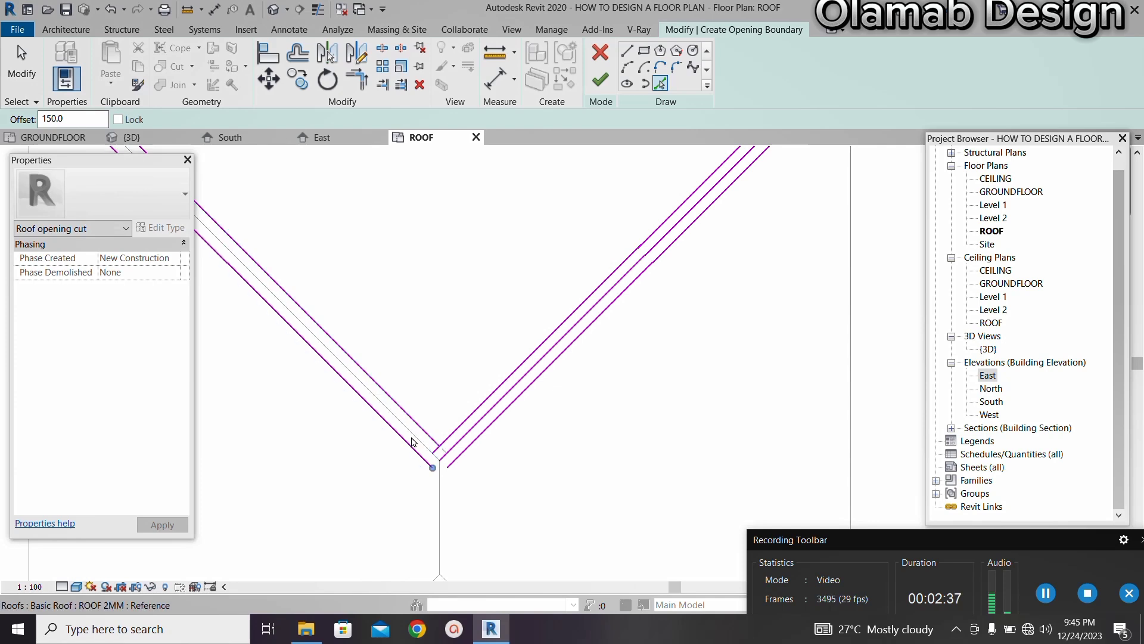
Add 150 mm offset boundary lines on both sides of the central ridge and the front-left main hip
middle_drag(433, 467, 451, 443)
click(459, 495)
scroll(499, 421, down, 1)
scroll(437, 516, up, 2)
click(459, 524)
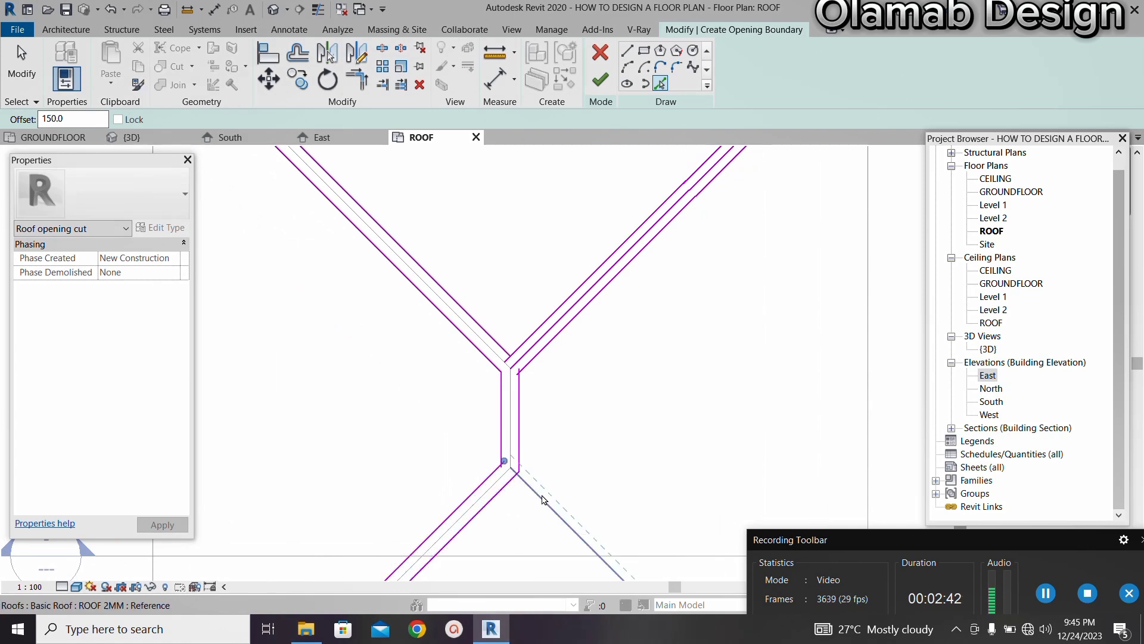
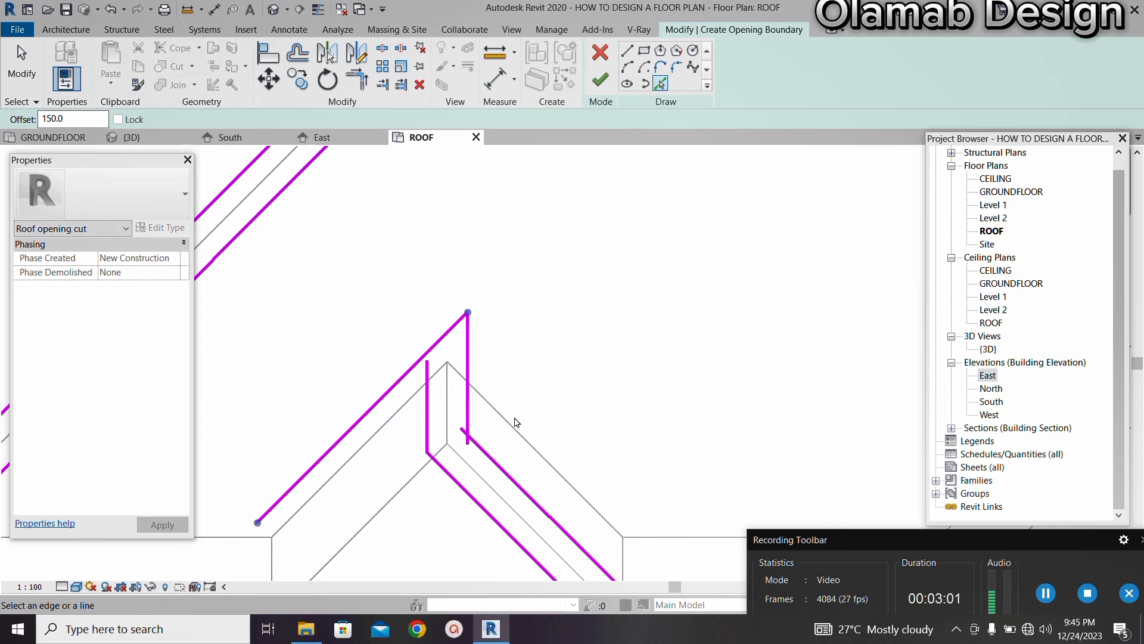
Add 150 mm offset lines above the small front projection's right valley and on both sides of its left hip
click(519, 426)
scroll(525, 375, down, 3)
scroll(490, 430, up, 3)
click(486, 434)
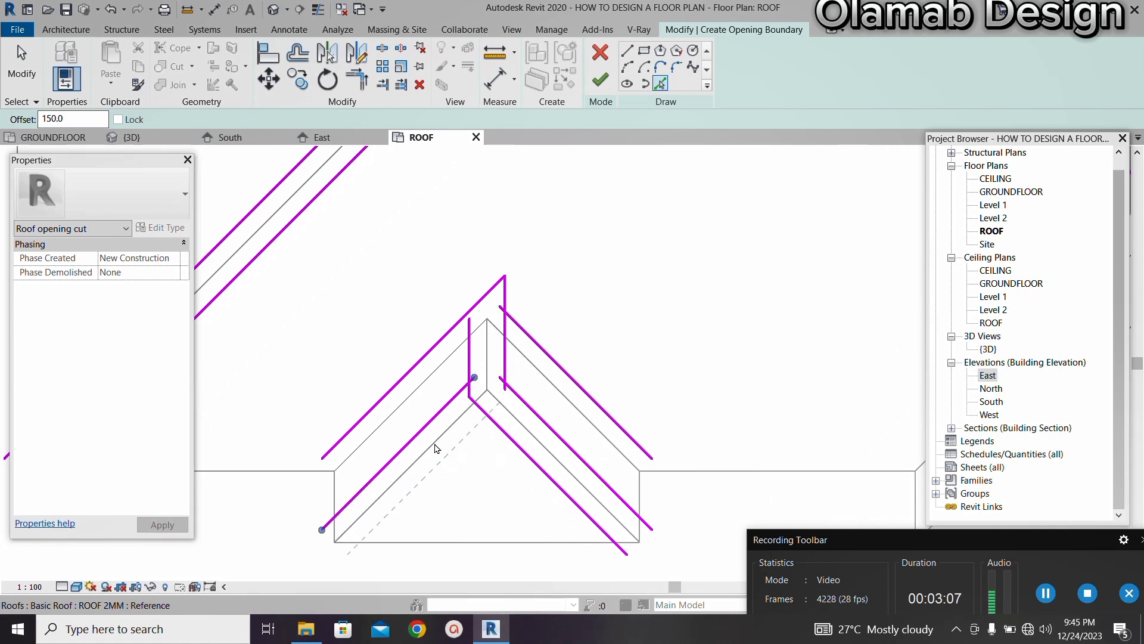
click(437, 451)
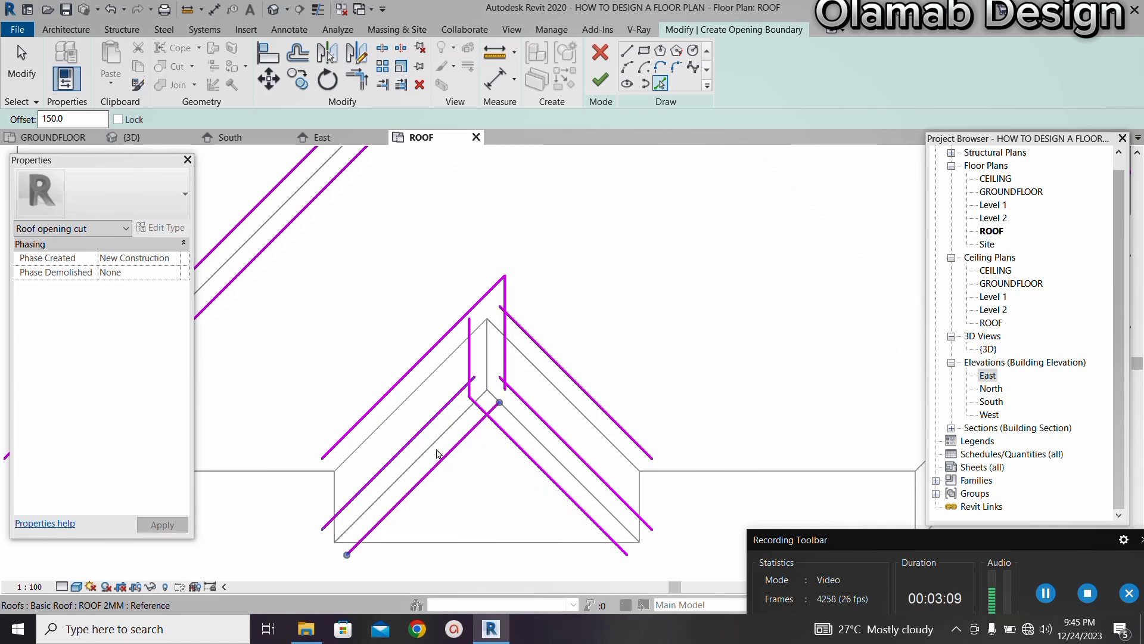
Add 150 mm offset boundary lines on both sides of the larger front projection's left hip, short ridge and right hip
scroll(477, 441, down, 4)
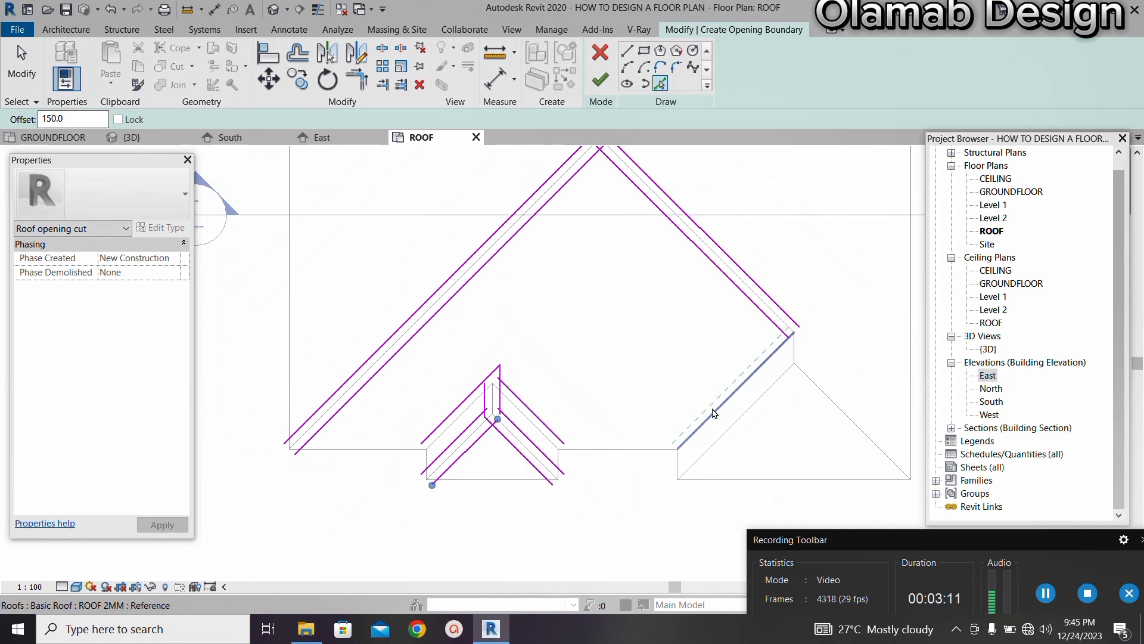
scroll(746, 393, up, 2)
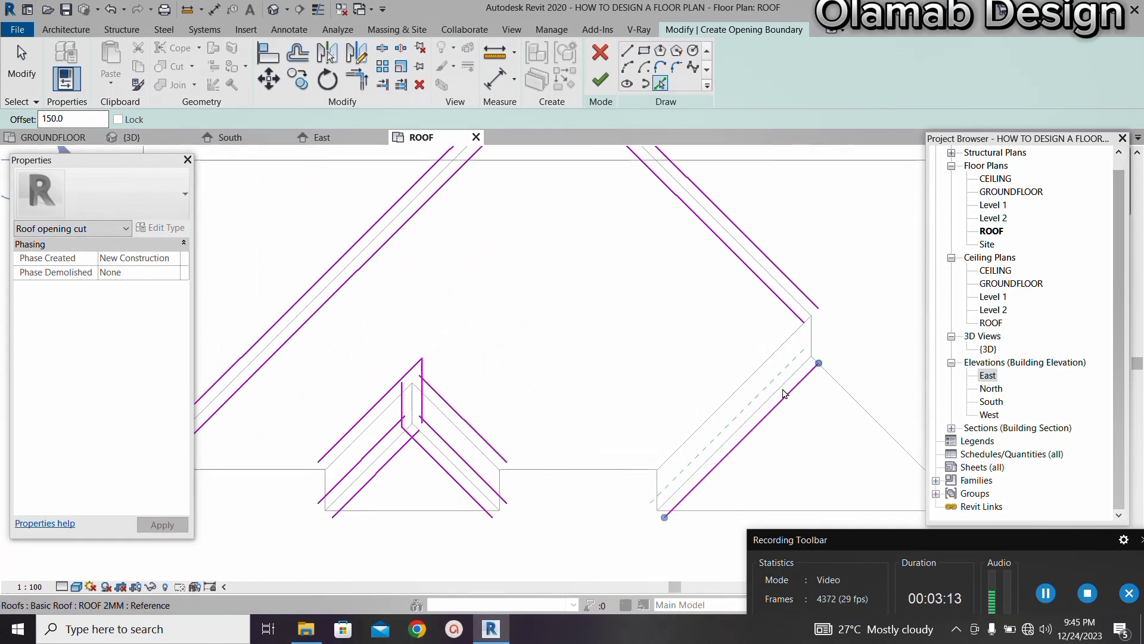
scroll(783, 393, up, 3)
click(785, 405)
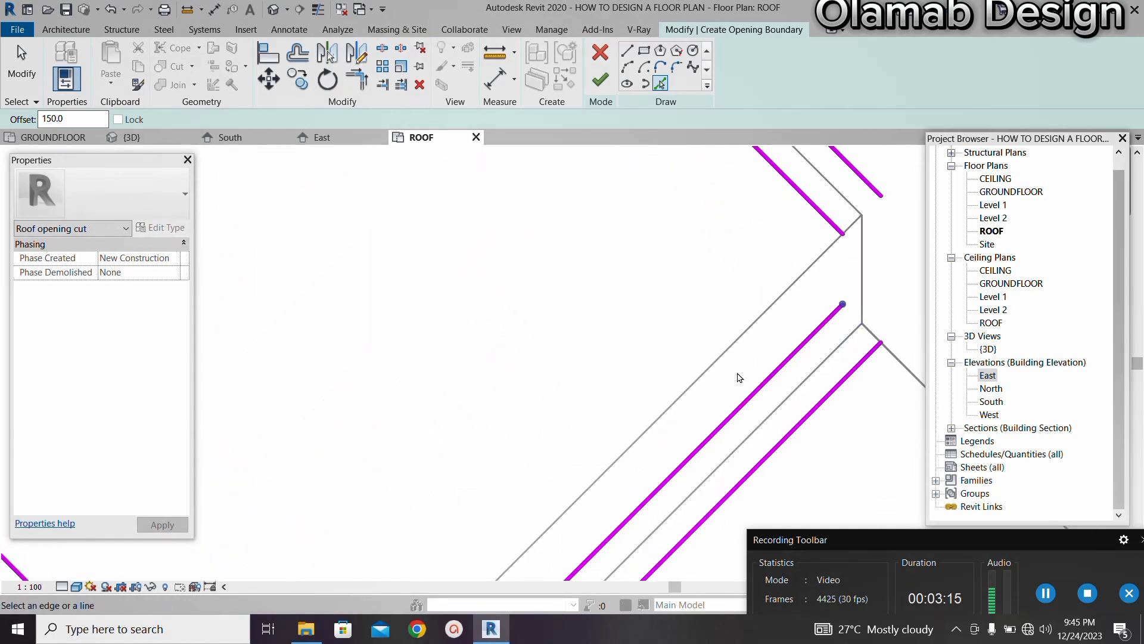
scroll(741, 377, down, 2)
scroll(804, 310, up, 2)
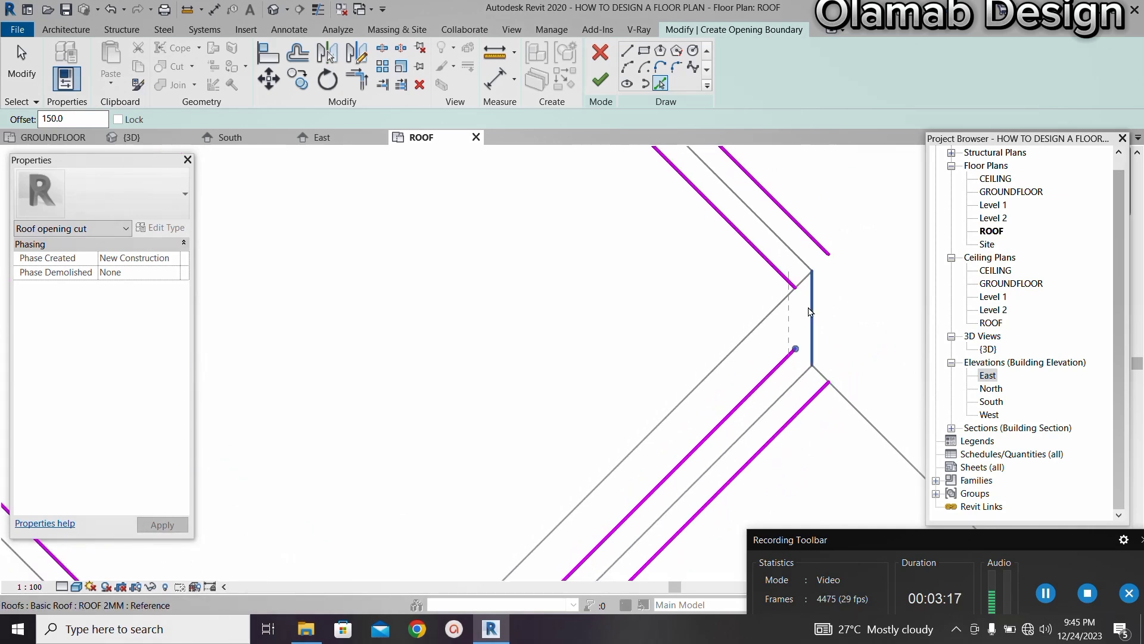
click(812, 314)
scroll(813, 328, down, 3)
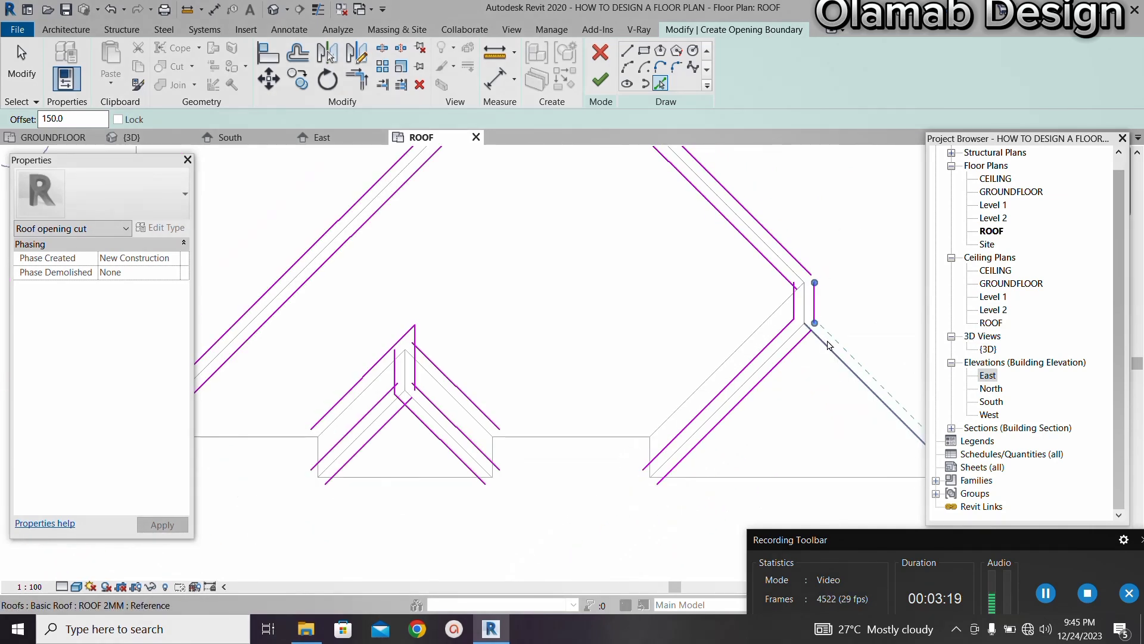
scroll(829, 346, up, 2)
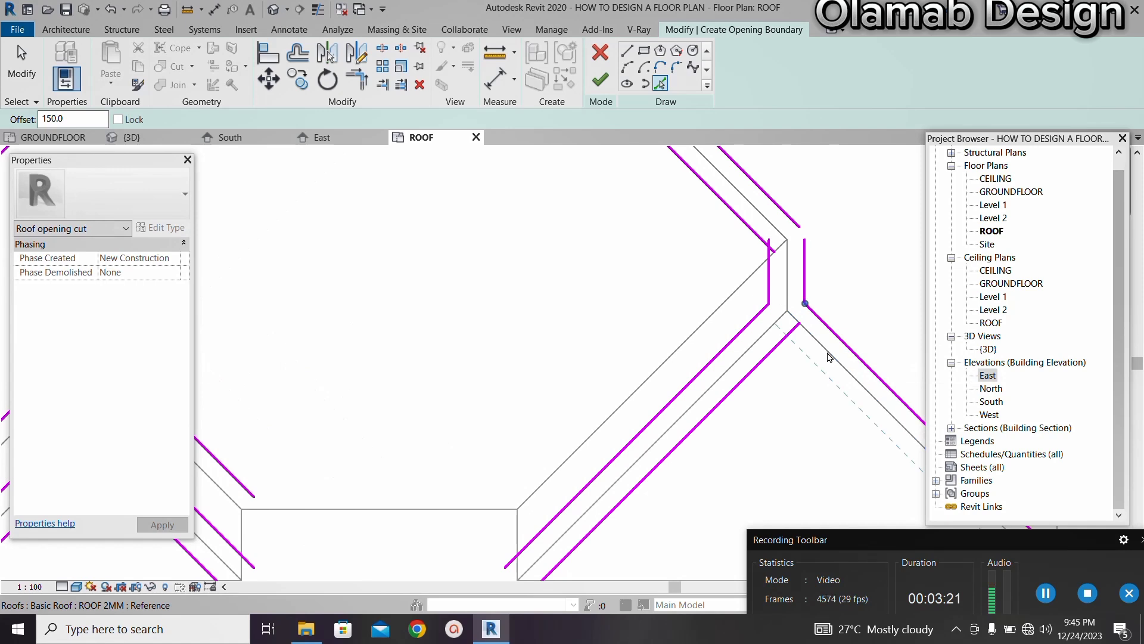
scroll(828, 357, down, 4)
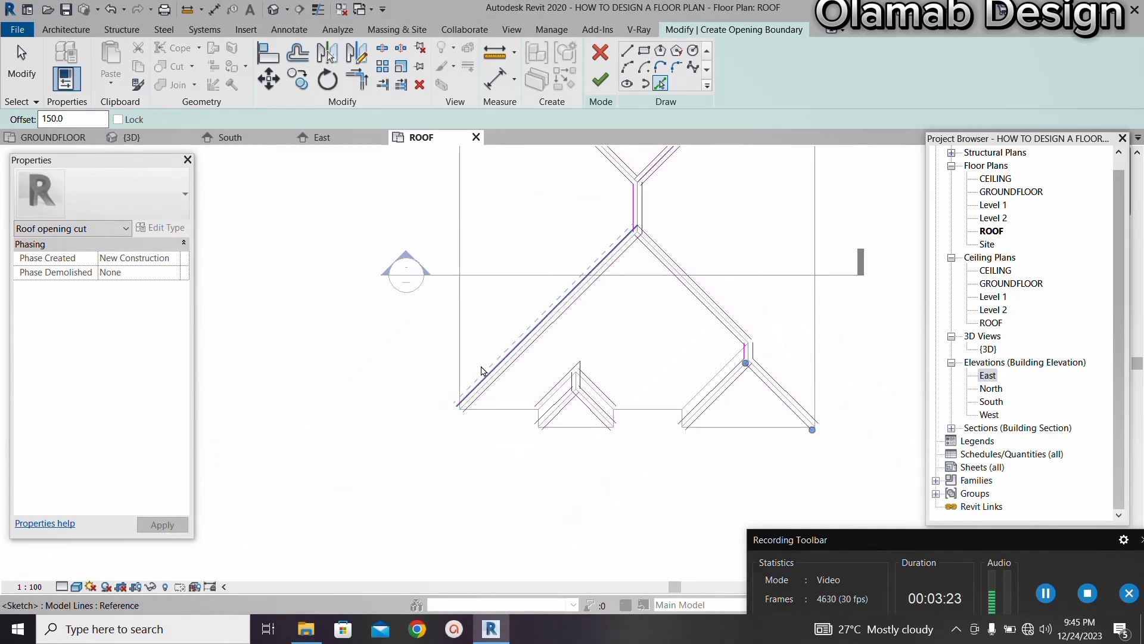
Examine the sketched offset lines along the hips, ridges and front projections for missing edges
scroll(483, 371, up, 2)
scroll(453, 421, down, 3)
scroll(515, 461, down, 2)
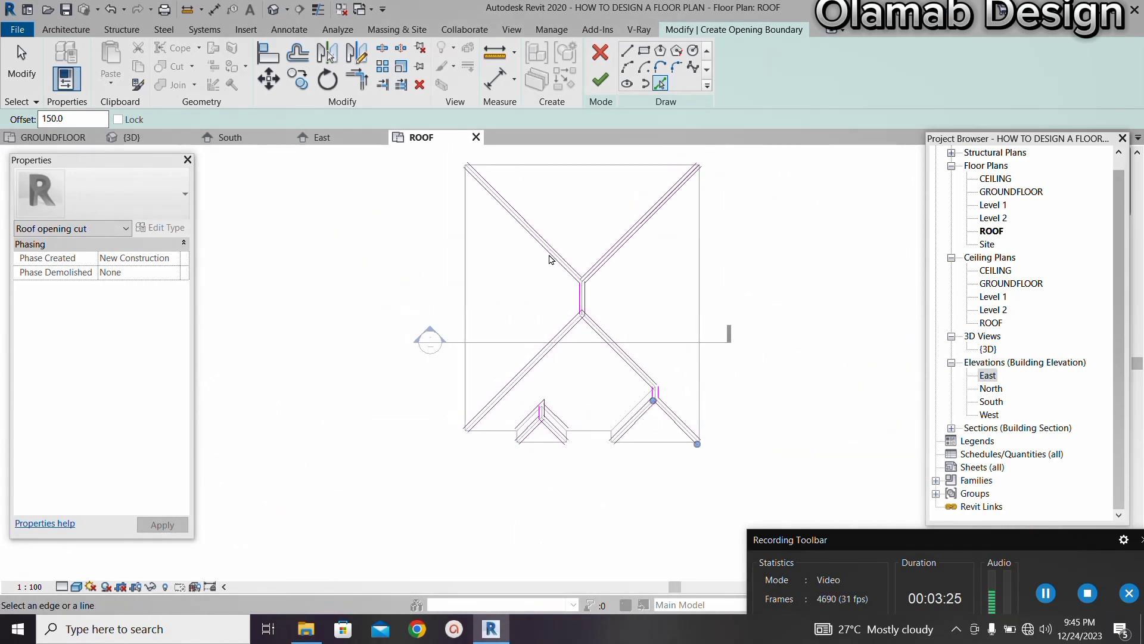
scroll(654, 182, up, 3)
scroll(685, 430, down, 2)
scroll(641, 556, up, 3)
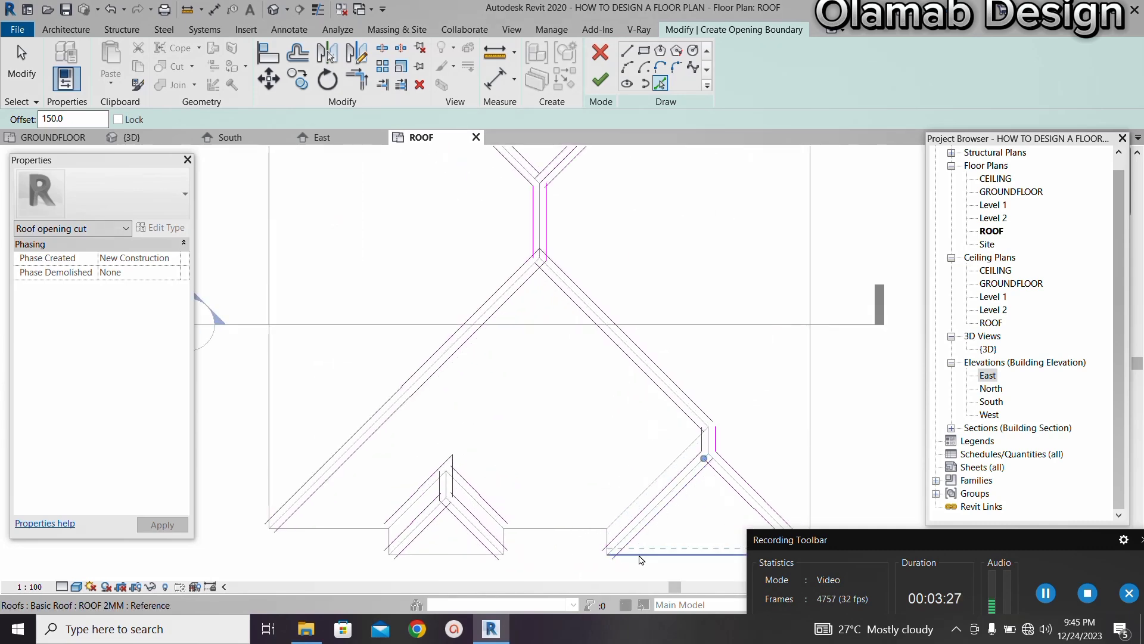
scroll(564, 518, down, 1)
scroll(480, 507, up, 3)
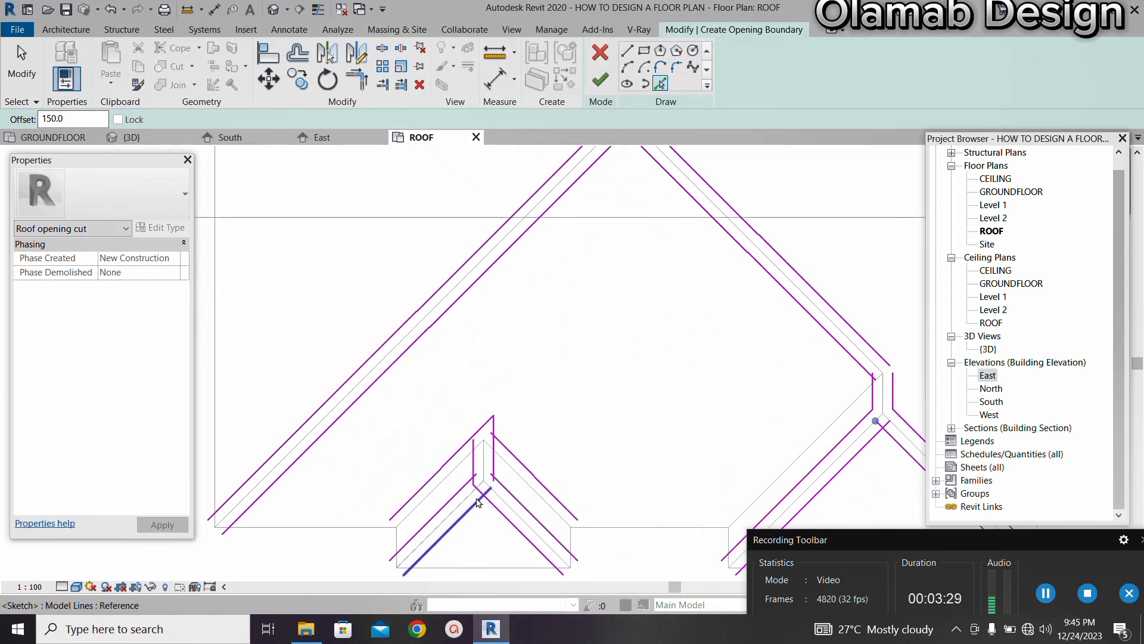
scroll(441, 513, down, 4)
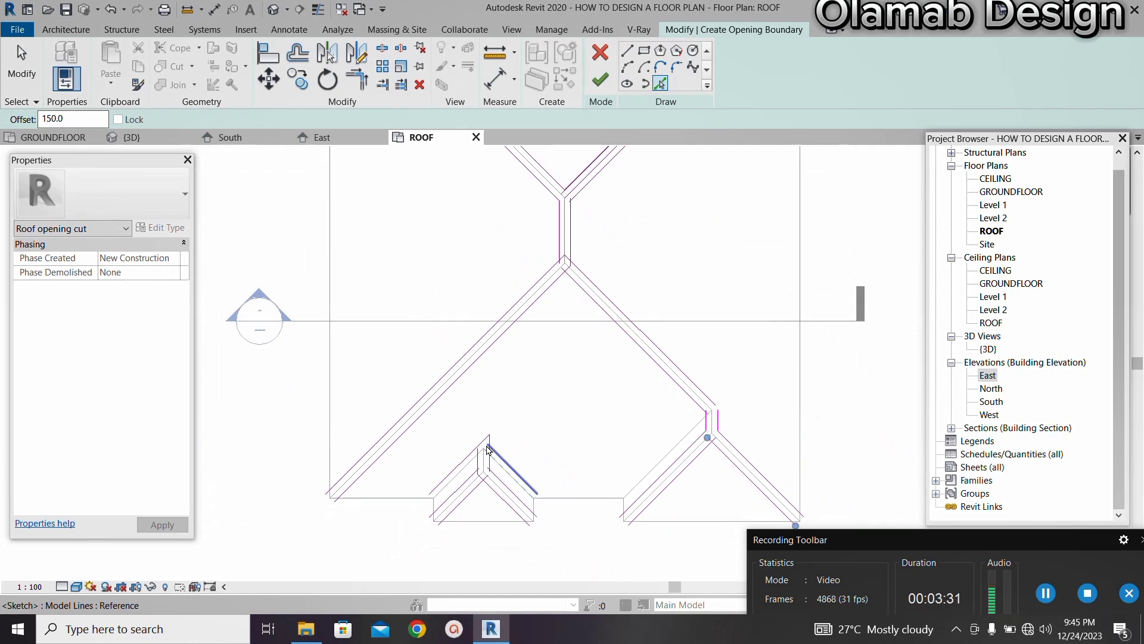
scroll(685, 482, up, 1)
scroll(672, 475, down, 2)
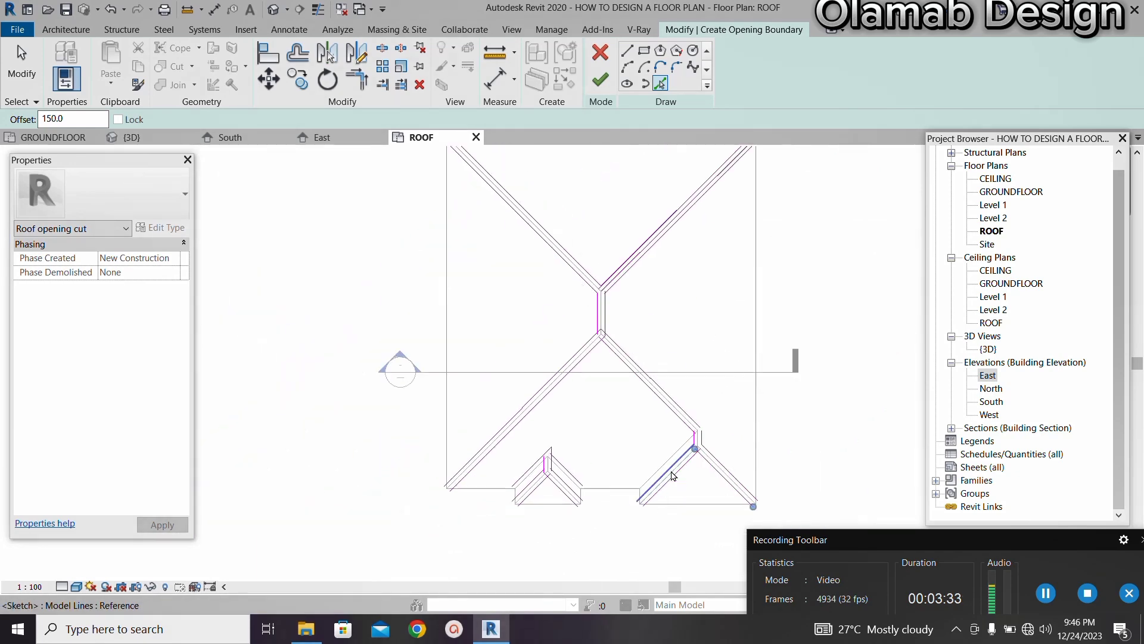
scroll(605, 345, down, 2)
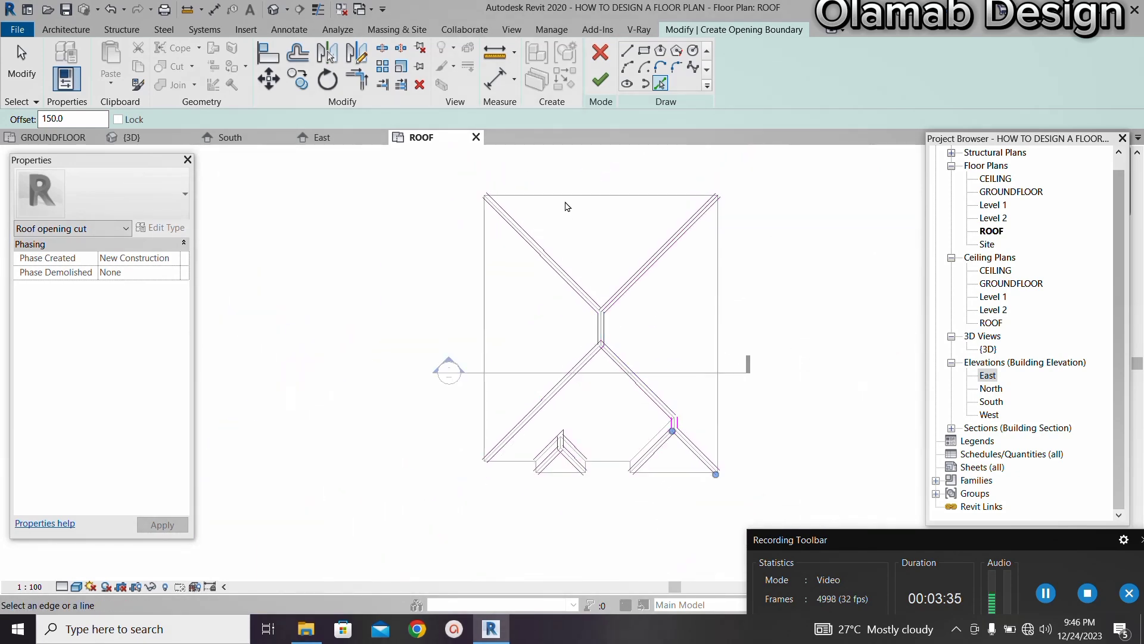
scroll(566, 196, up, 2)
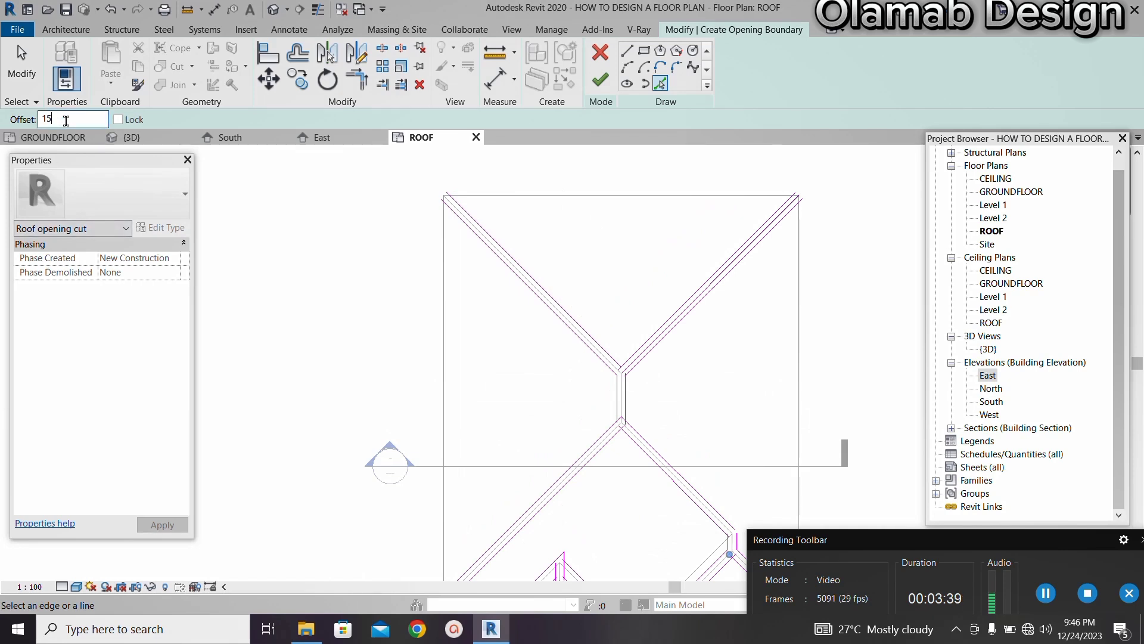
scroll(369, 368, down, 2)
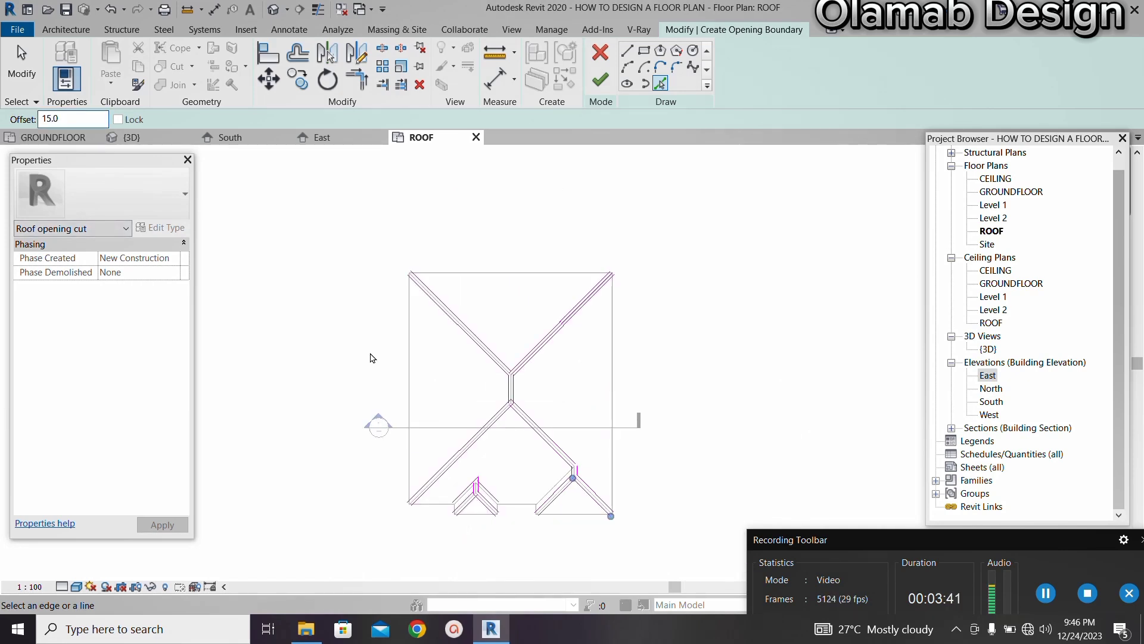
scroll(536, 485, up, 3)
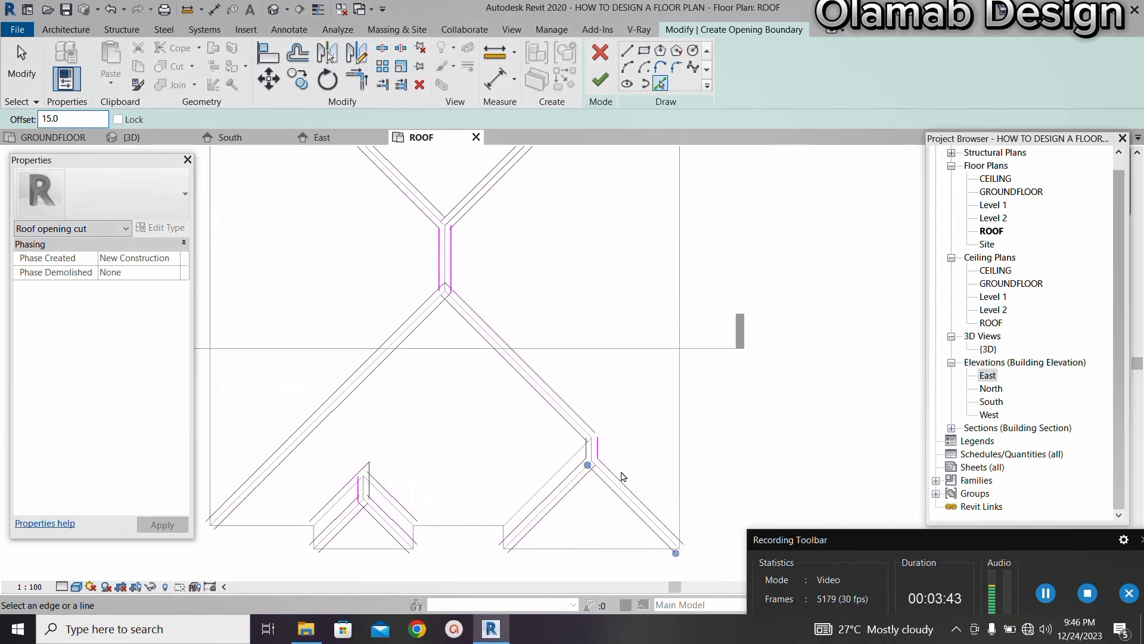
scroll(596, 489, up, 3)
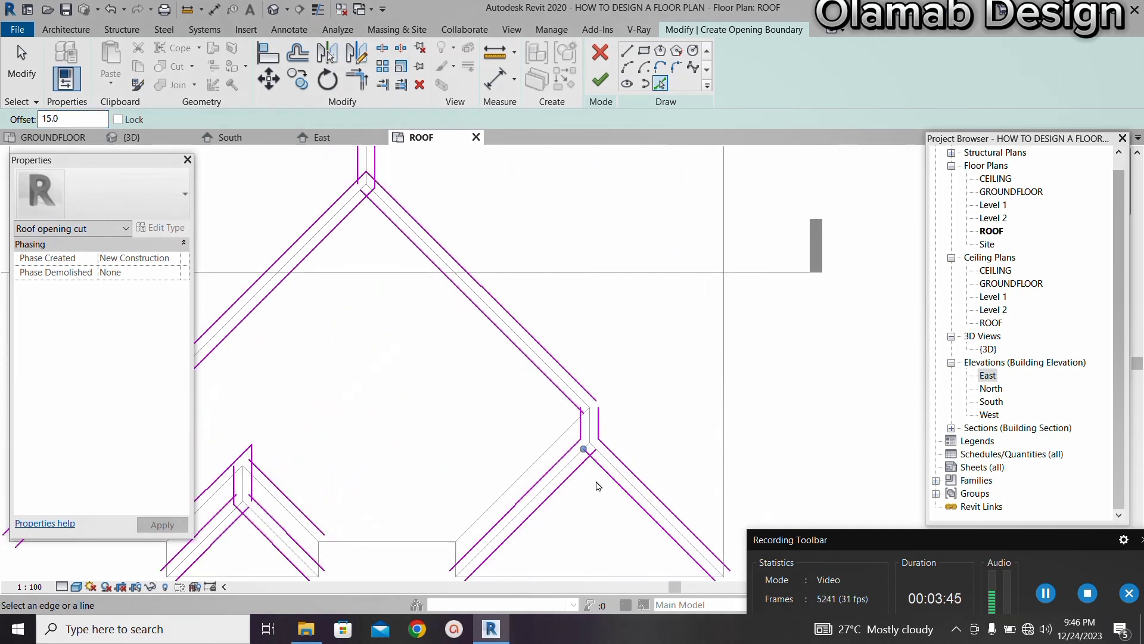
key(Escape)
scroll(508, 428, down, 4)
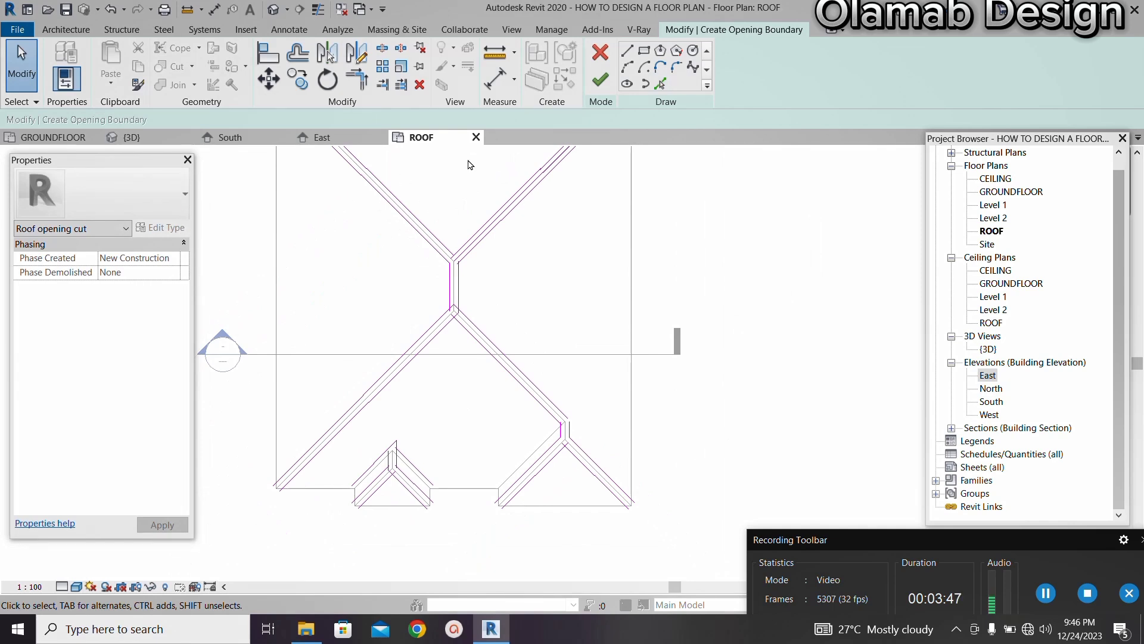
scroll(318, 233, up, 1)
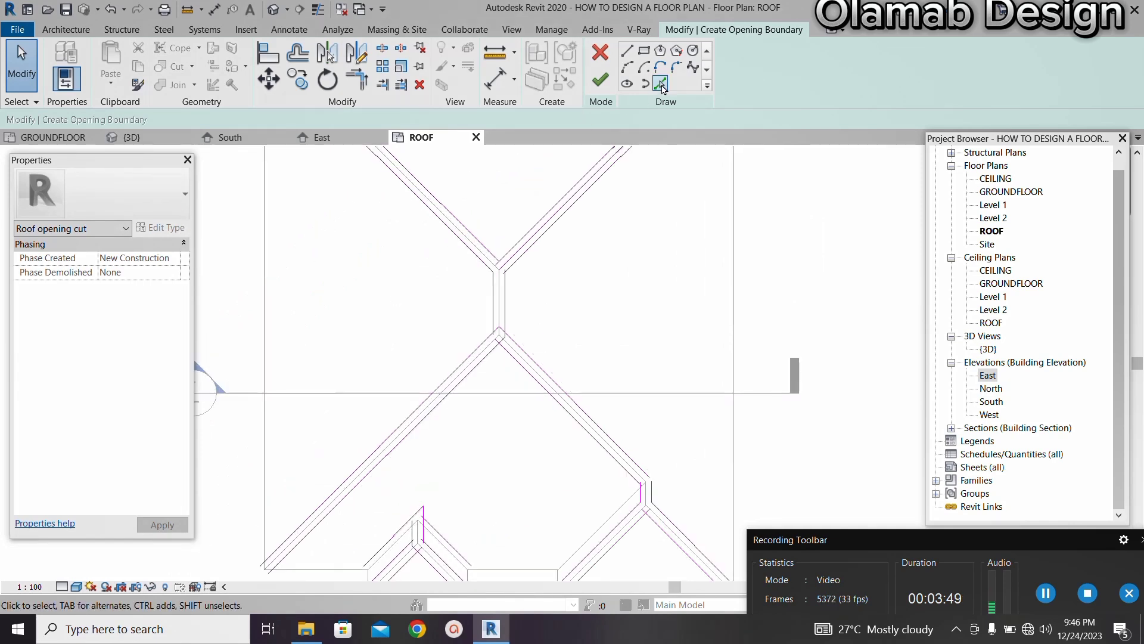
Use Pick Lines with a 75 mm offset to sketch boundary lines inside the main roof's left, rear and right eaves
click(661, 84)
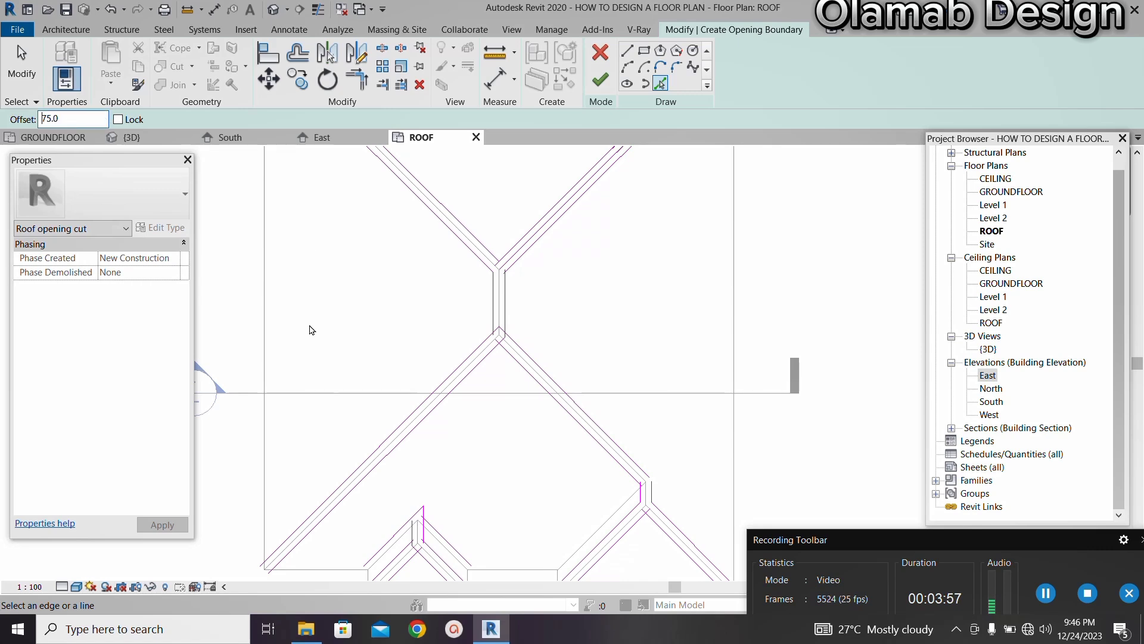
scroll(281, 319, up, 2)
scroll(250, 308, up, 2)
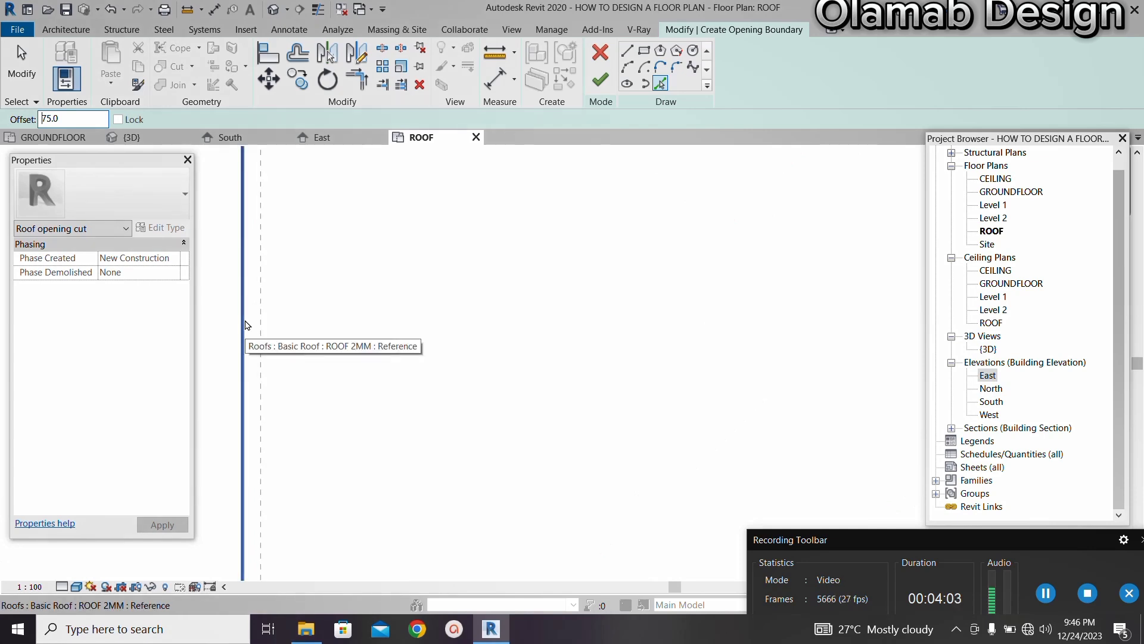
scroll(299, 370, down, 5)
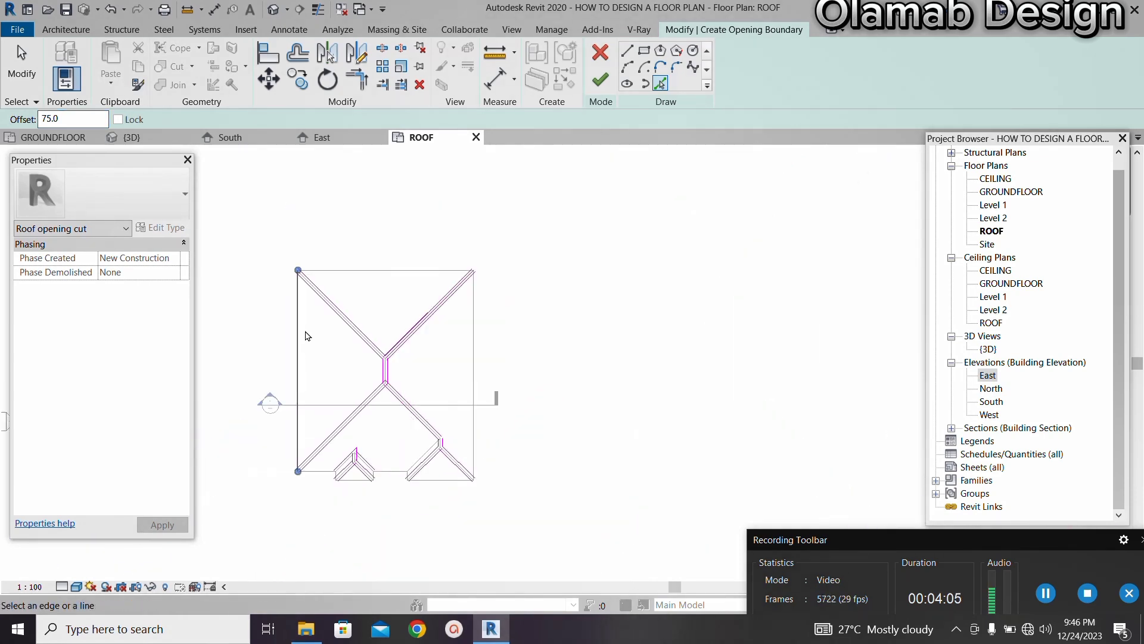
scroll(352, 255, up, 5)
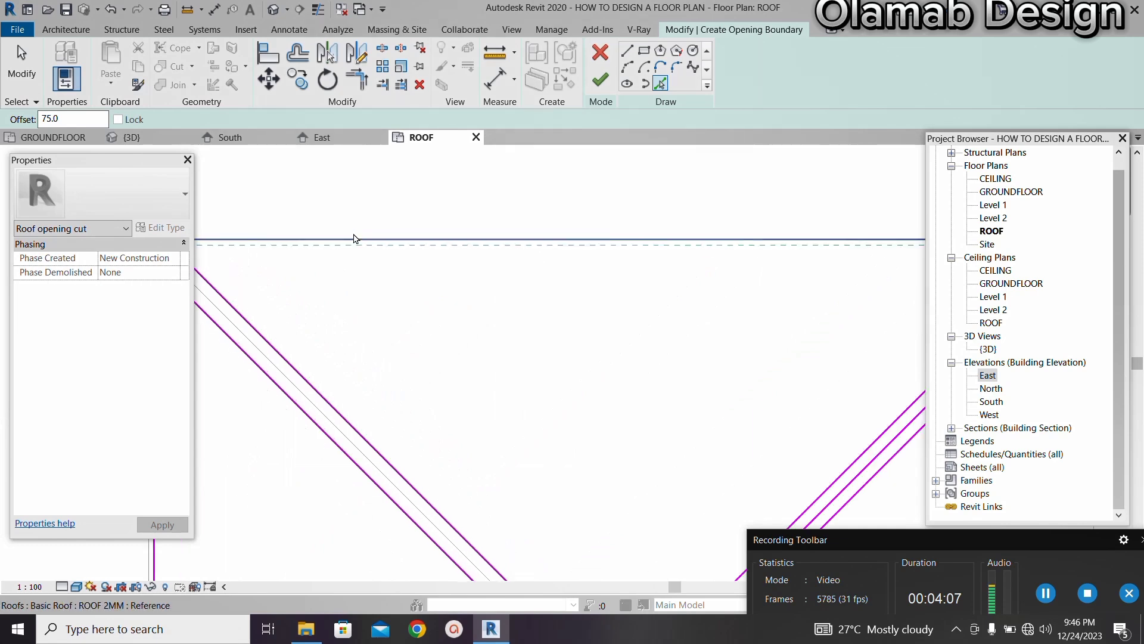
scroll(354, 239, up, 2)
click(362, 248)
scroll(355, 251, down, 3)
scroll(540, 364, up, 5)
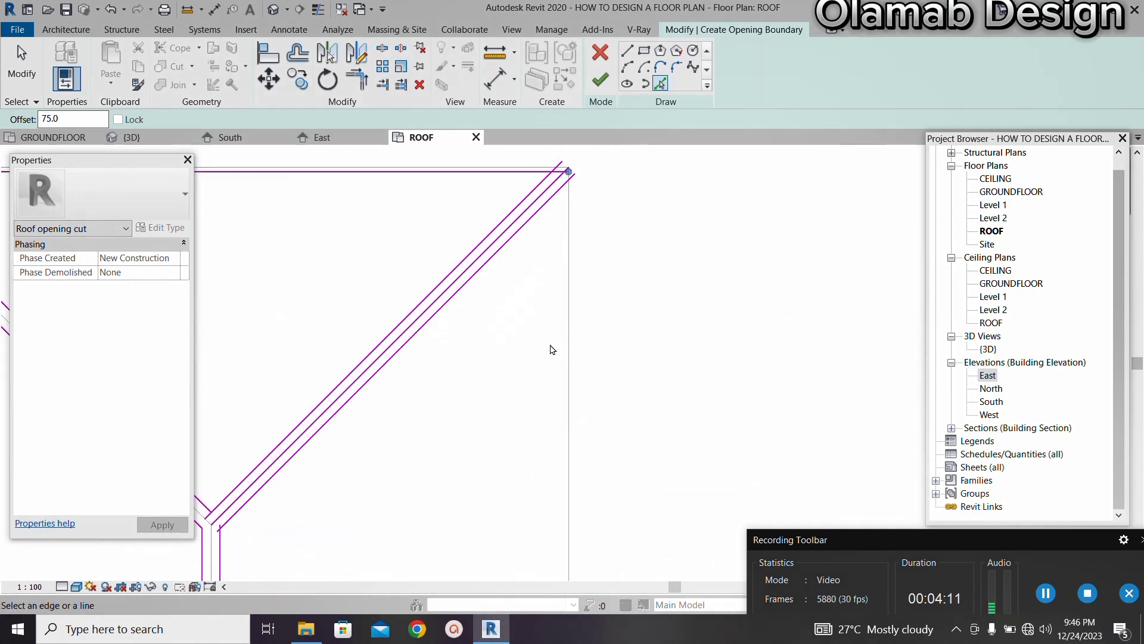
click(573, 341)
scroll(572, 341, down, 4)
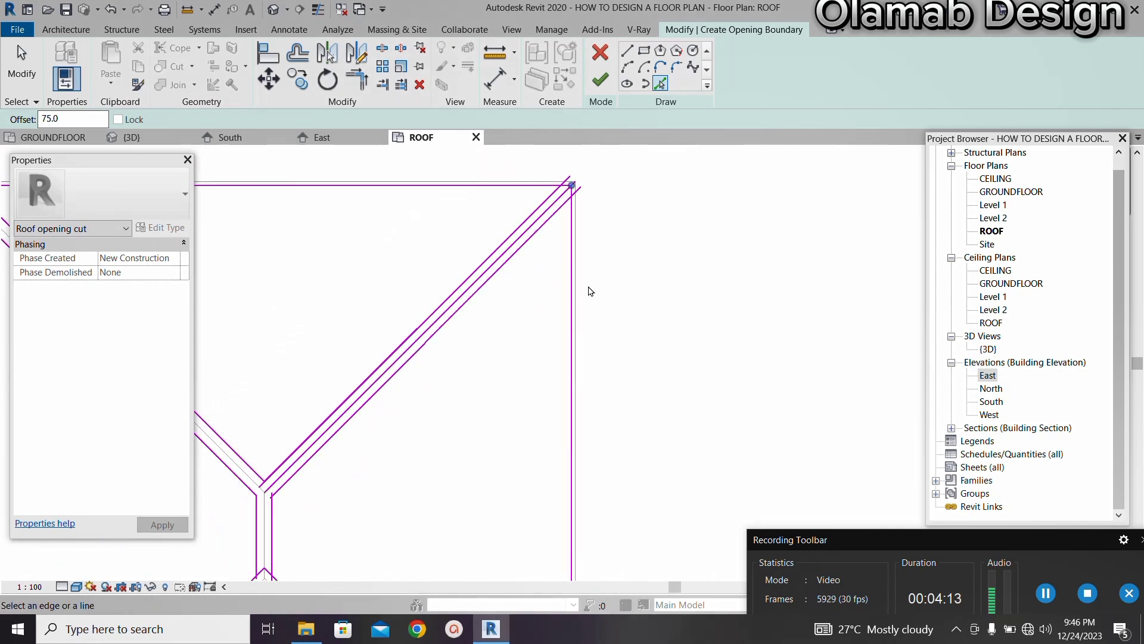
Sketch 75 mm offset boundary lines inside the larger front projection's front eave and left return and the recessed eave between the projections
scroll(566, 458, up, 4)
scroll(566, 458, up, 3)
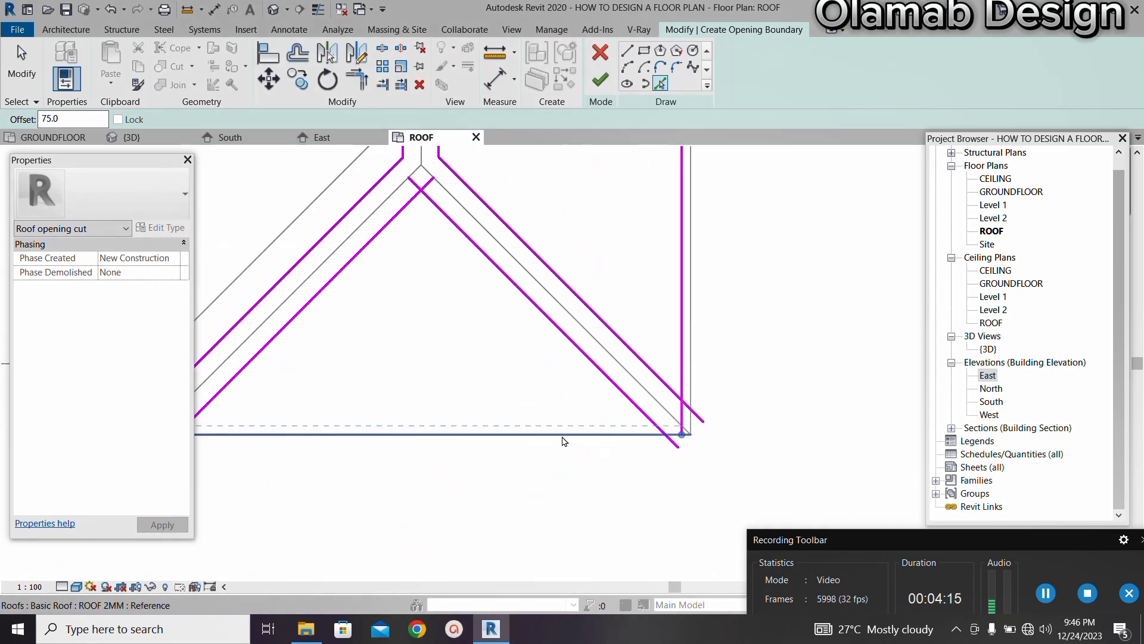
click(562, 433)
scroll(537, 426, down, 4)
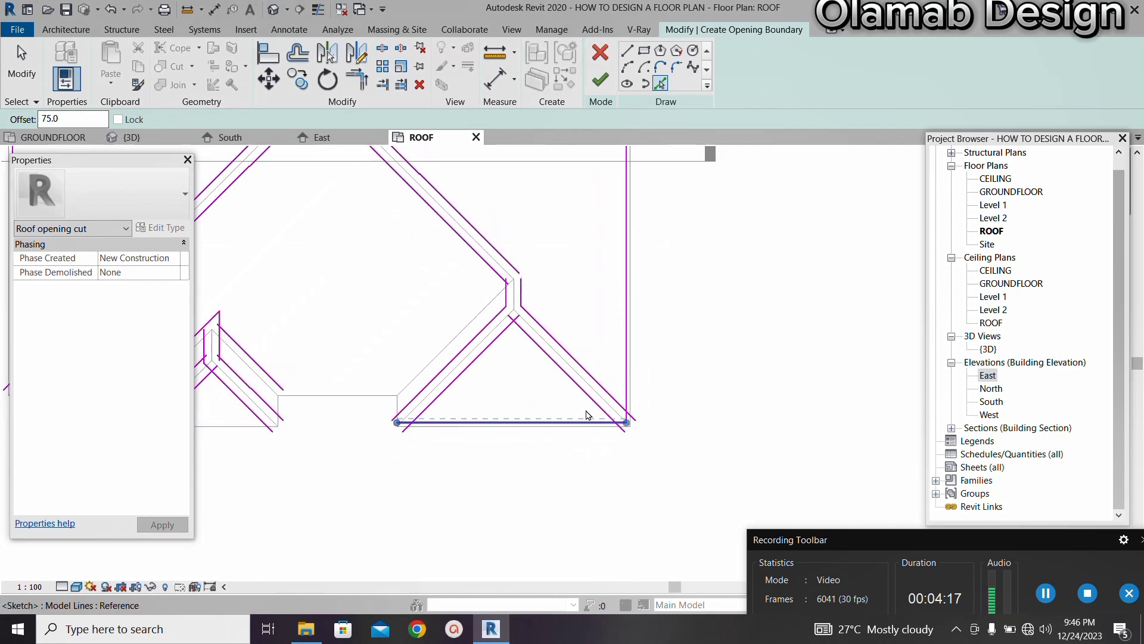
scroll(460, 413, up, 2)
scroll(435, 410, up, 3)
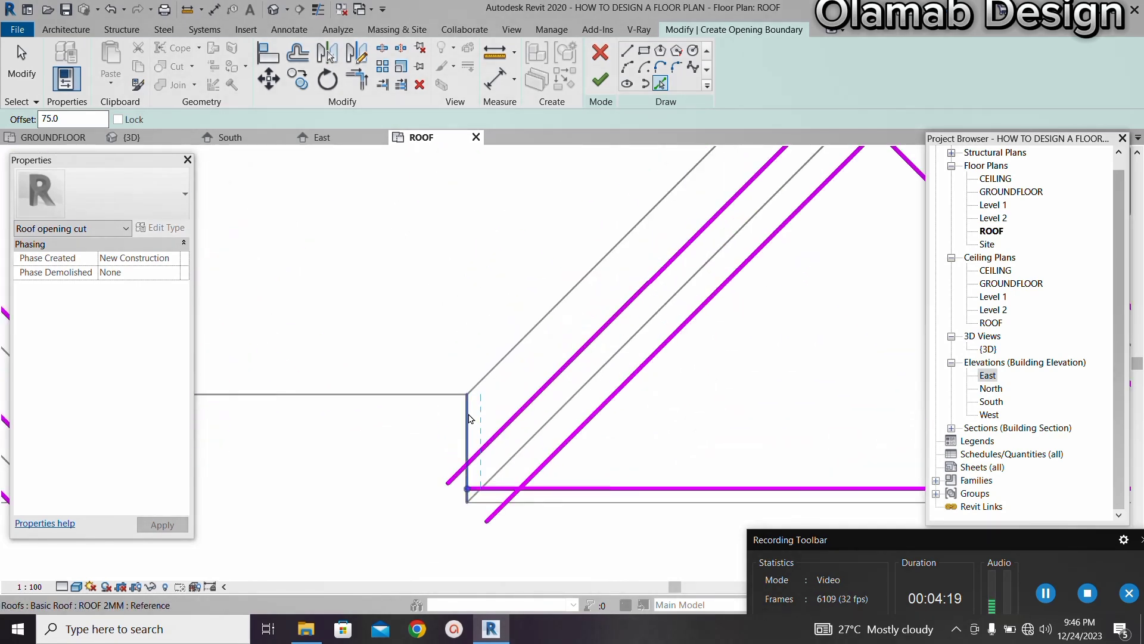
click(409, 395)
scroll(409, 395, down, 3)
scroll(250, 414, up, 2)
scroll(232, 391, up, 2)
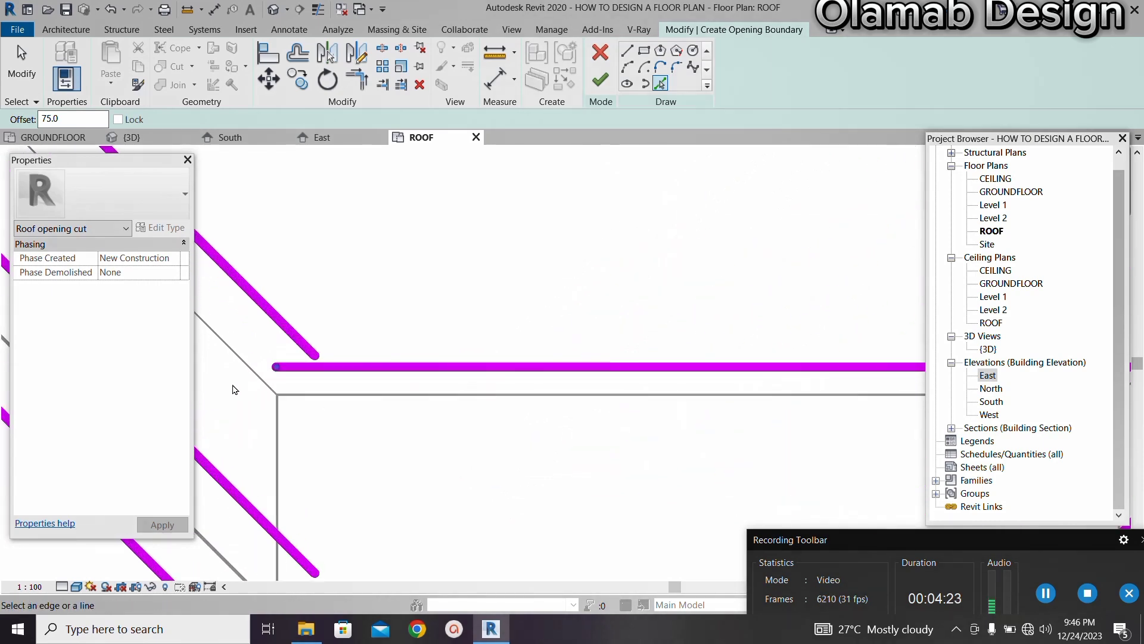
Add 75 mm offset boundary lines inside the small front projection's right return and front eave
click(272, 451)
scroll(452, 358, down, 3)
scroll(352, 414, up, 4)
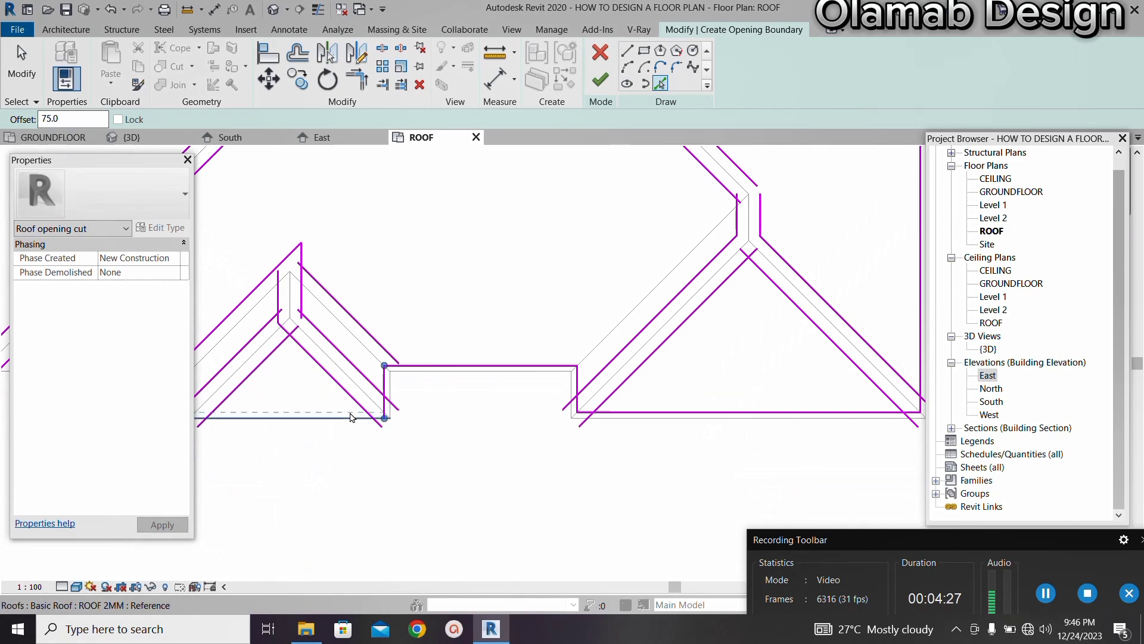
click(346, 426)
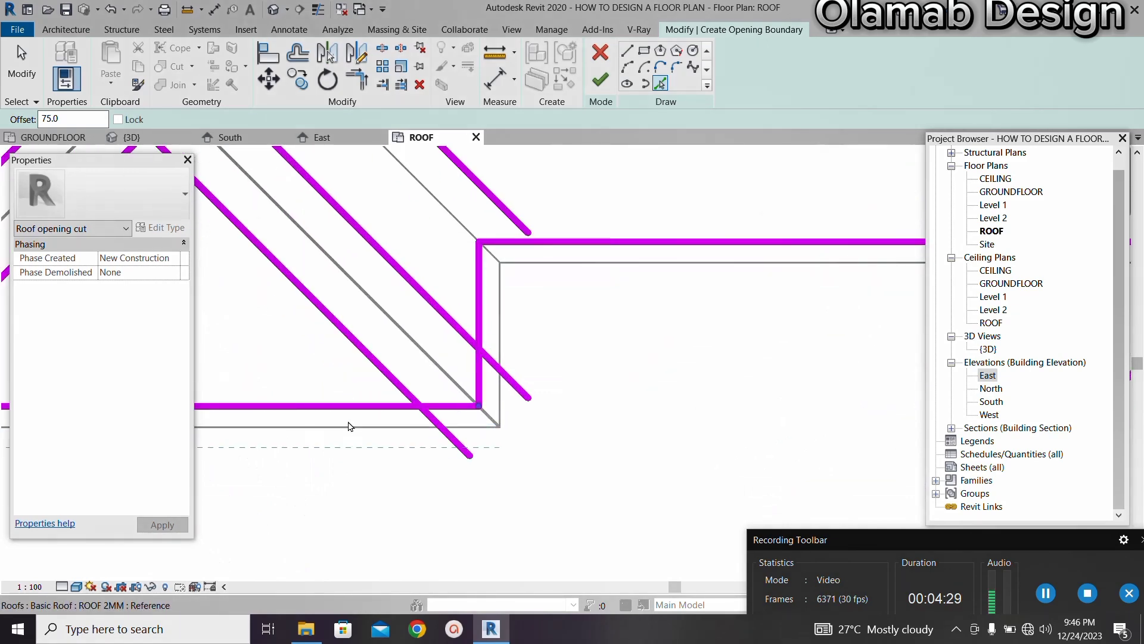
scroll(505, 405, down, 3)
scroll(471, 407, down, 2)
scroll(419, 405, up, 5)
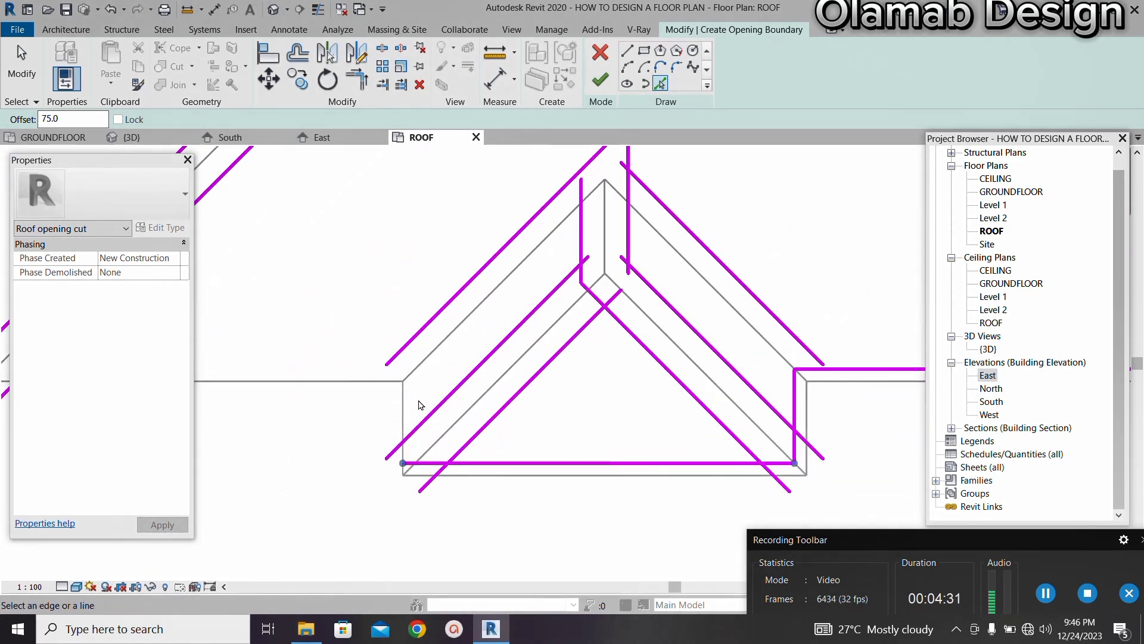
Add 75 mm offset boundary lines inside the small projection's left return and the main roof's front eave beside it
scroll(396, 407, down, 2)
scroll(309, 387, up, 4)
click(316, 392)
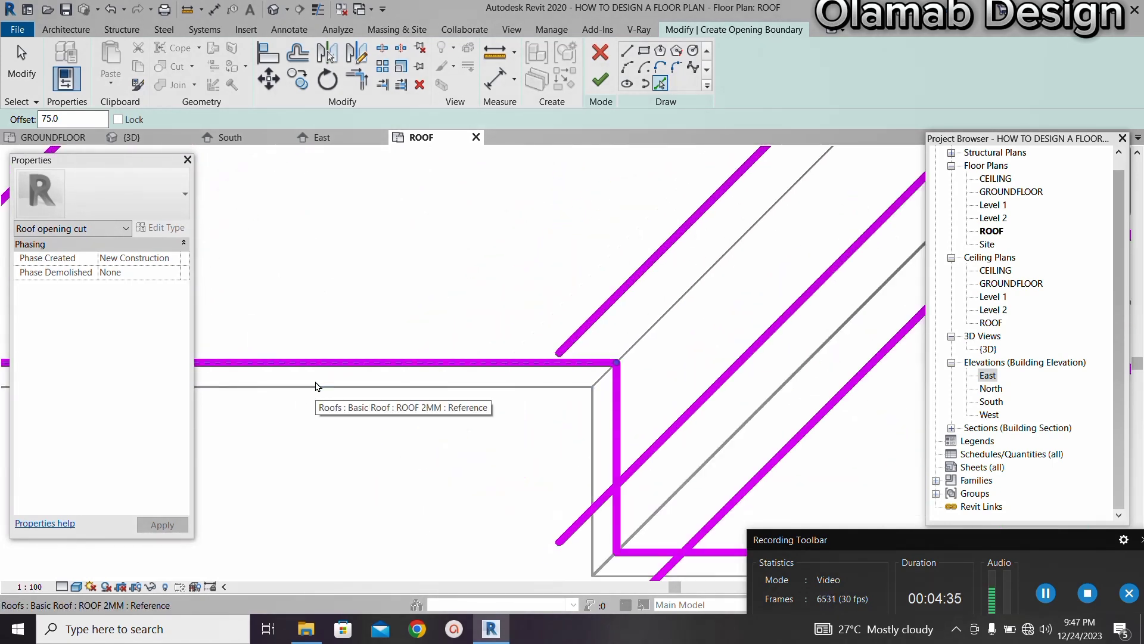
scroll(357, 406, down, 3)
scroll(383, 404, up, 2)
click(303, 370)
scroll(303, 370, down, 3)
scroll(524, 444, up, 4)
click(433, 413)
Examine the sketched boundary around the eaves and front projections for missing offset lines
scroll(433, 413, down, 2)
scroll(602, 411, up, 4)
scroll(429, 450, down, 2)
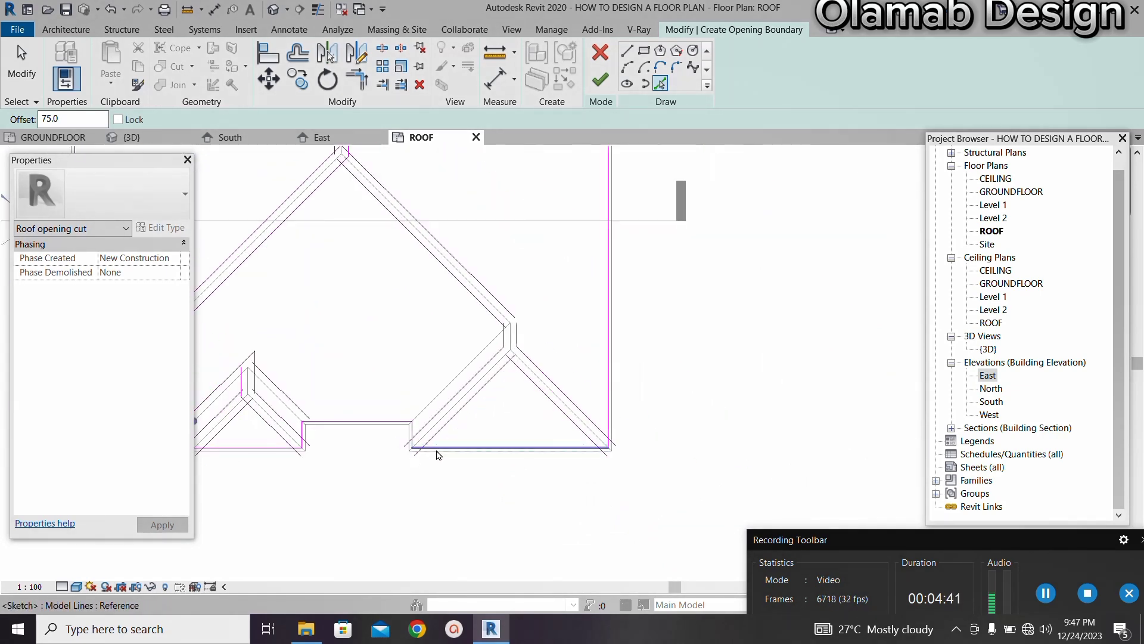
scroll(576, 433, down, 3)
scroll(586, 164, up, 3)
scroll(585, 165, up, 2)
scroll(666, 224, down, 3)
scroll(417, 231, up, 4)
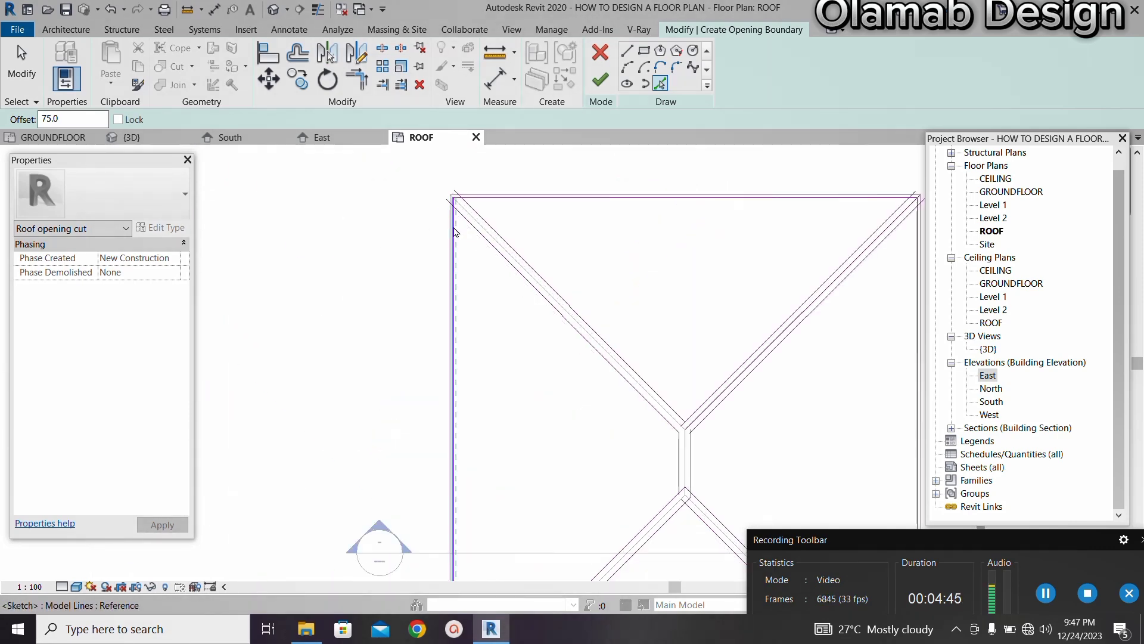
scroll(311, 237, down, 2)
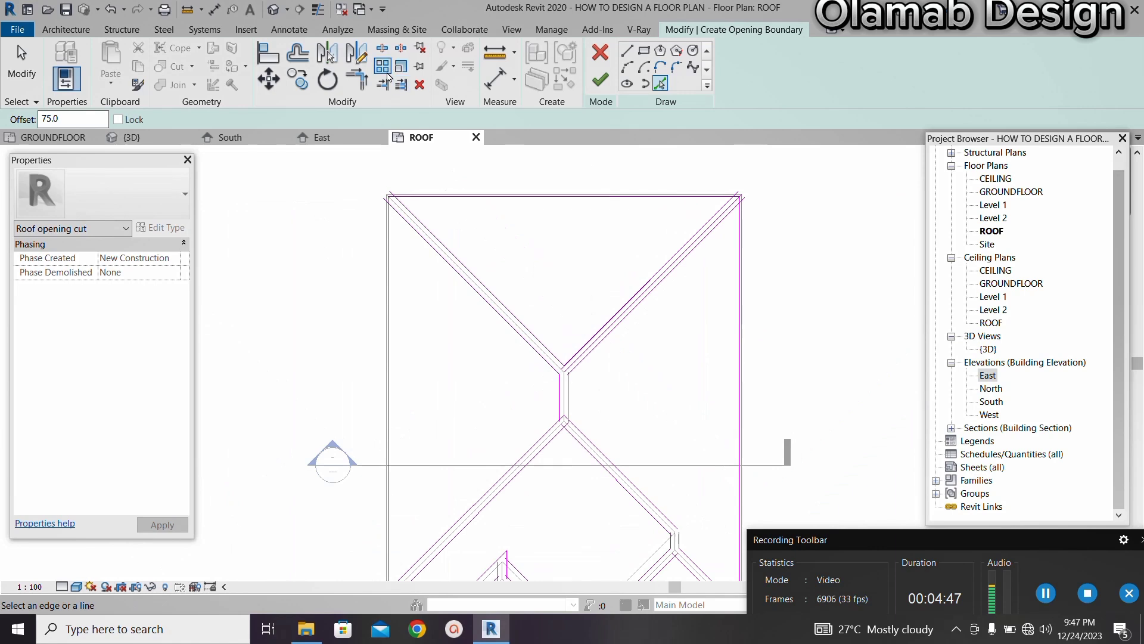
Use Trim/Extend to Corner to join the rear and left eave lines to the adjacent hip offset lines at the rear-left corner
click(355, 84)
scroll(384, 189, up, 4)
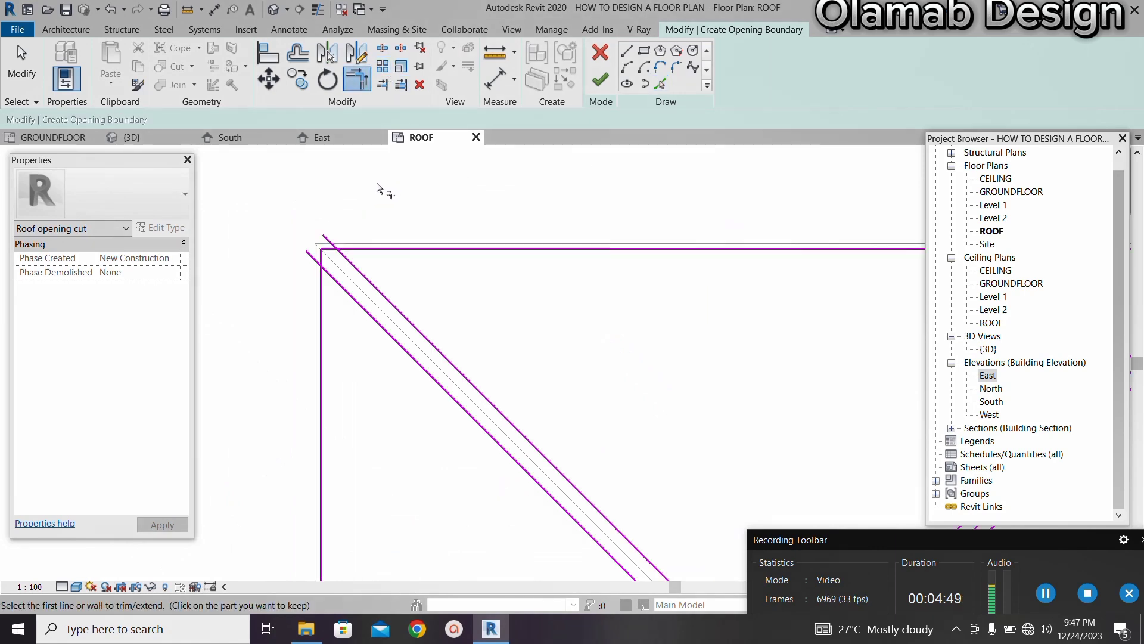
click(346, 309)
click(348, 335)
scroll(304, 343, up, 3)
click(300, 357)
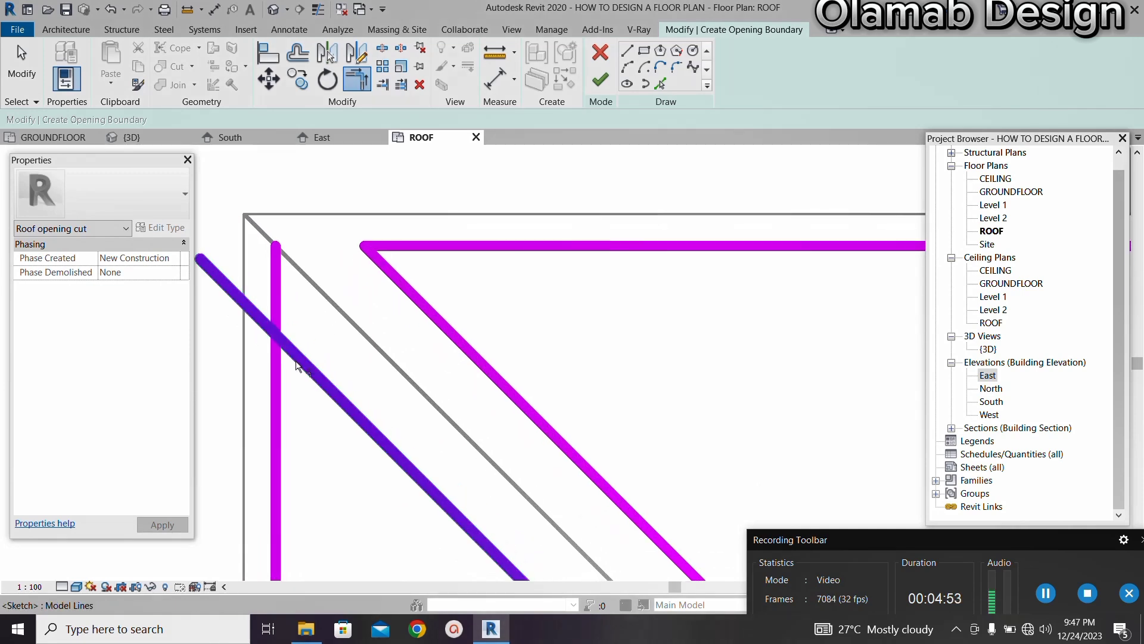
click(277, 388)
scroll(316, 334, down, 4)
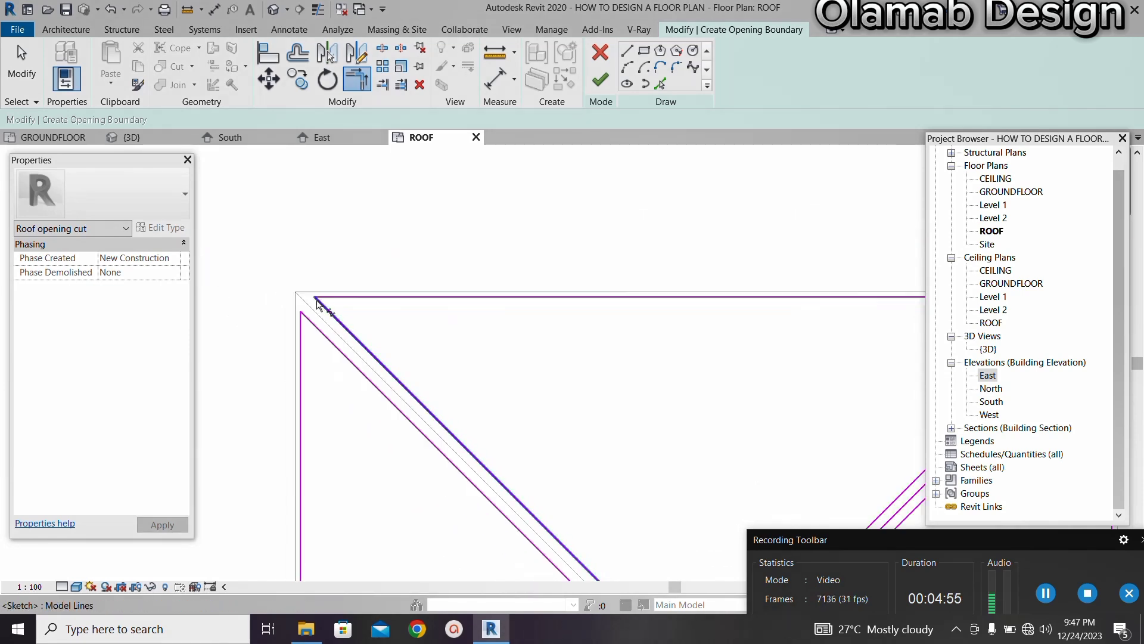
Trim the rear and right eave lines to the adjacent hip offset lines at the rear-right corner
scroll(669, 350, up, 5)
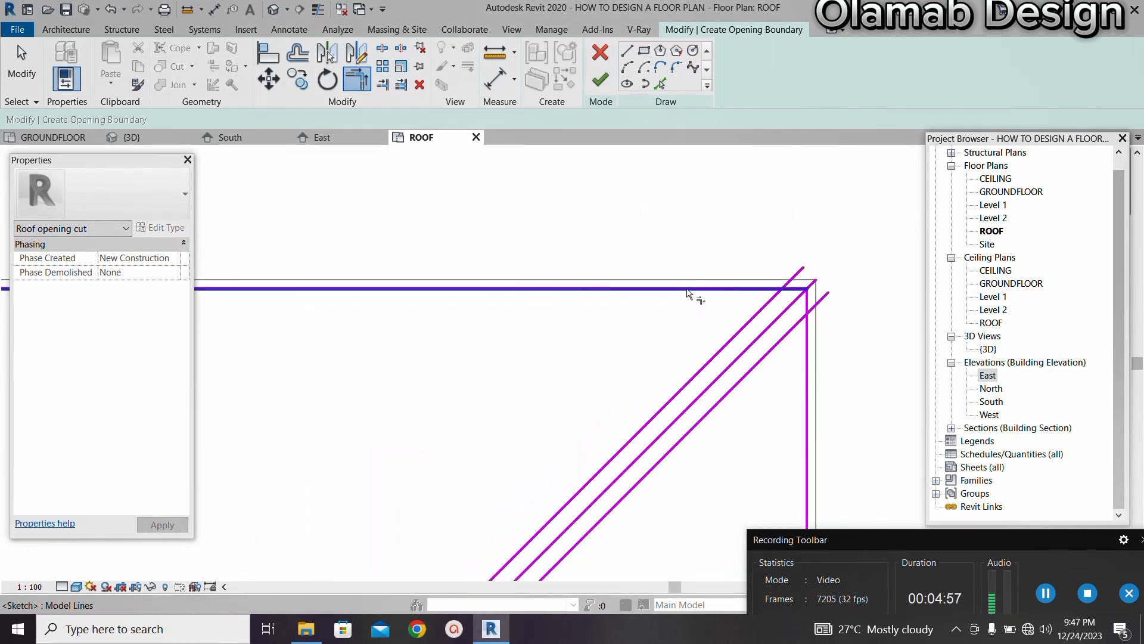
scroll(763, 288, up, 2)
click(765, 305)
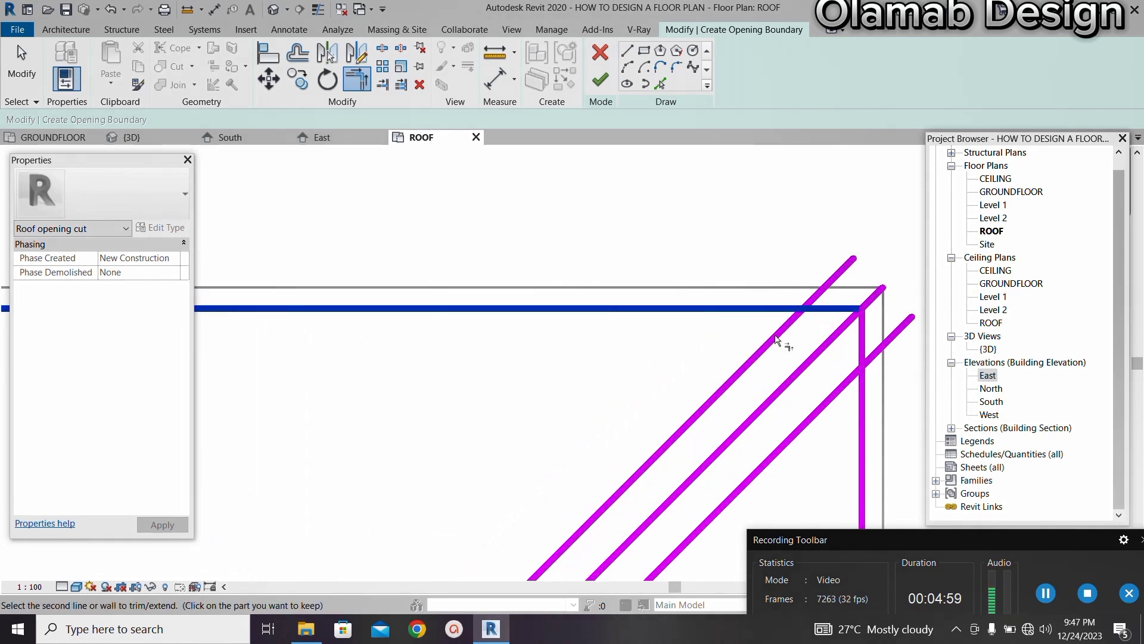
scroll(823, 357, down, 2)
scroll(798, 338, up, 1)
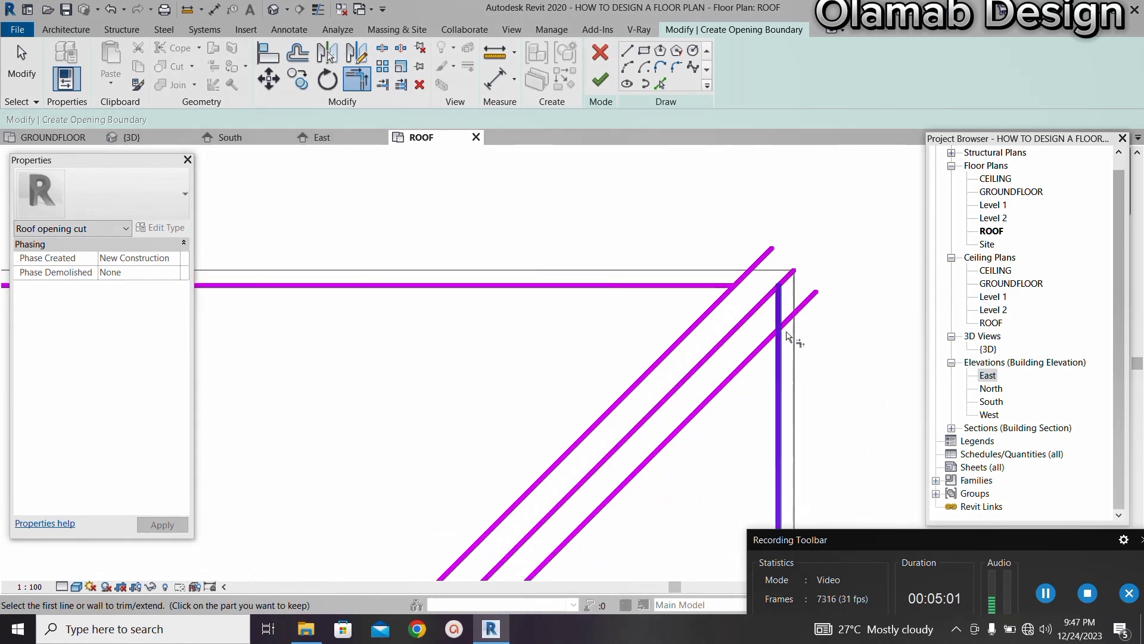
scroll(727, 340, down, 4)
scroll(709, 385, up, 2)
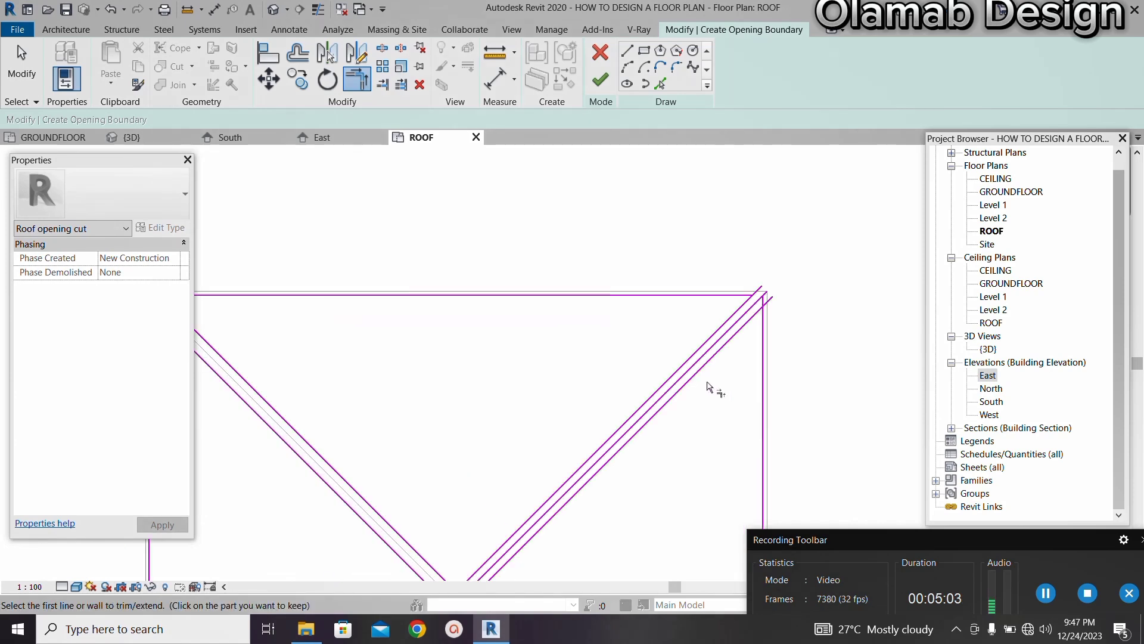
scroll(774, 275, up, 2)
click(788, 291)
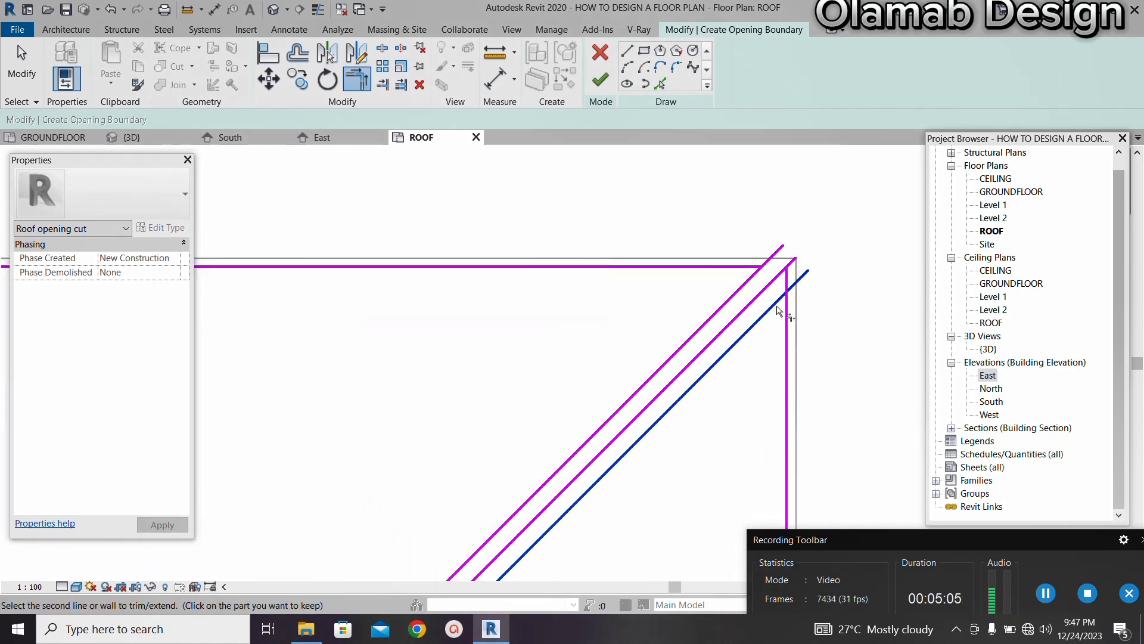
click(787, 325)
scroll(775, 299, down, 3)
scroll(652, 345, up, 3)
scroll(501, 292, down, 2)
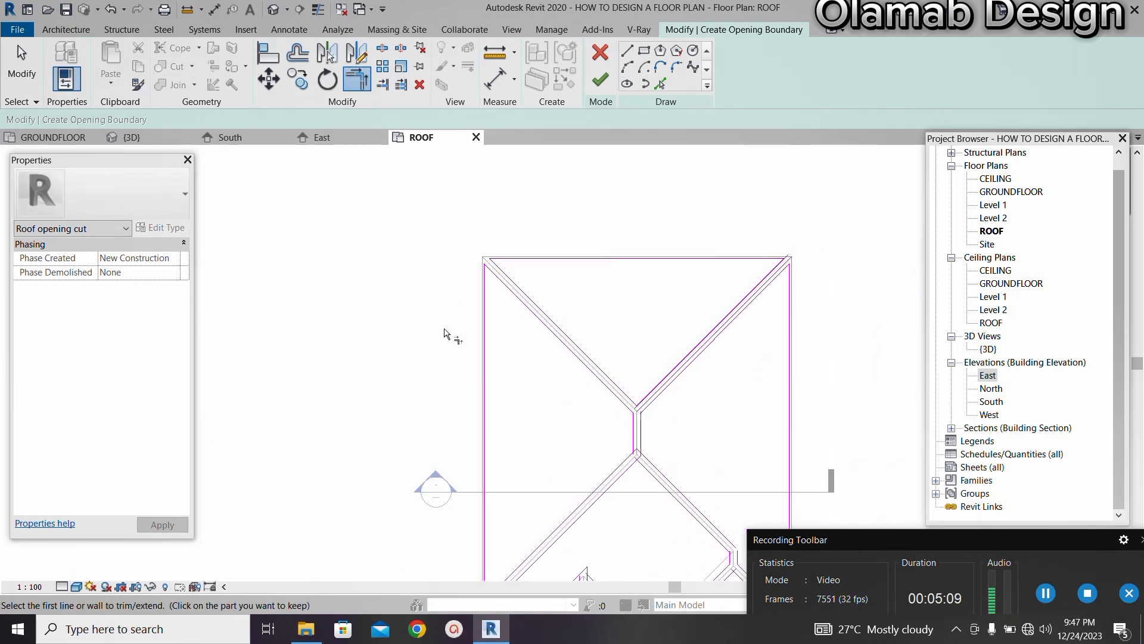
key(Escape)
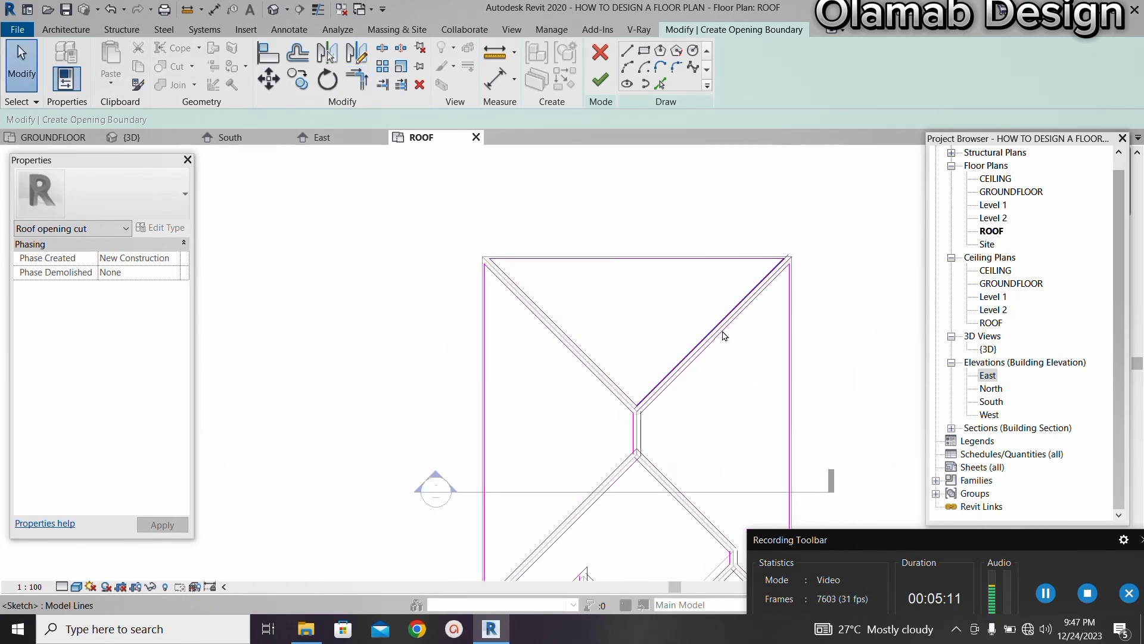
Delete the extra sketch line running along the centre of the rear-right hip
scroll(723, 331, up, 6)
scroll(693, 362, up, 1)
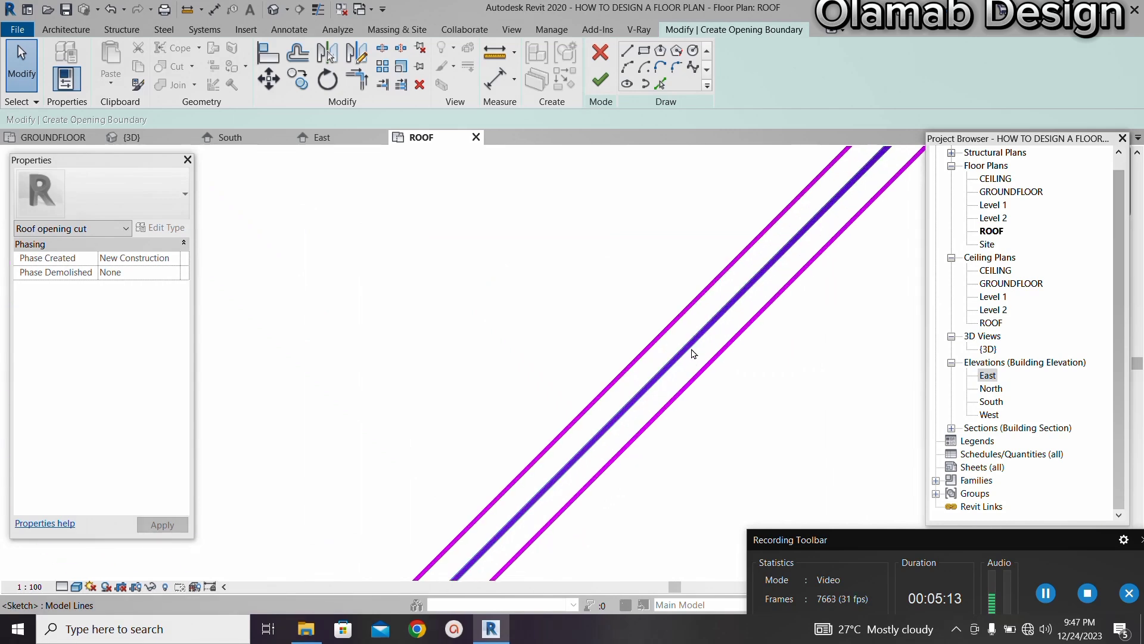
click(705, 359)
key(Escape)
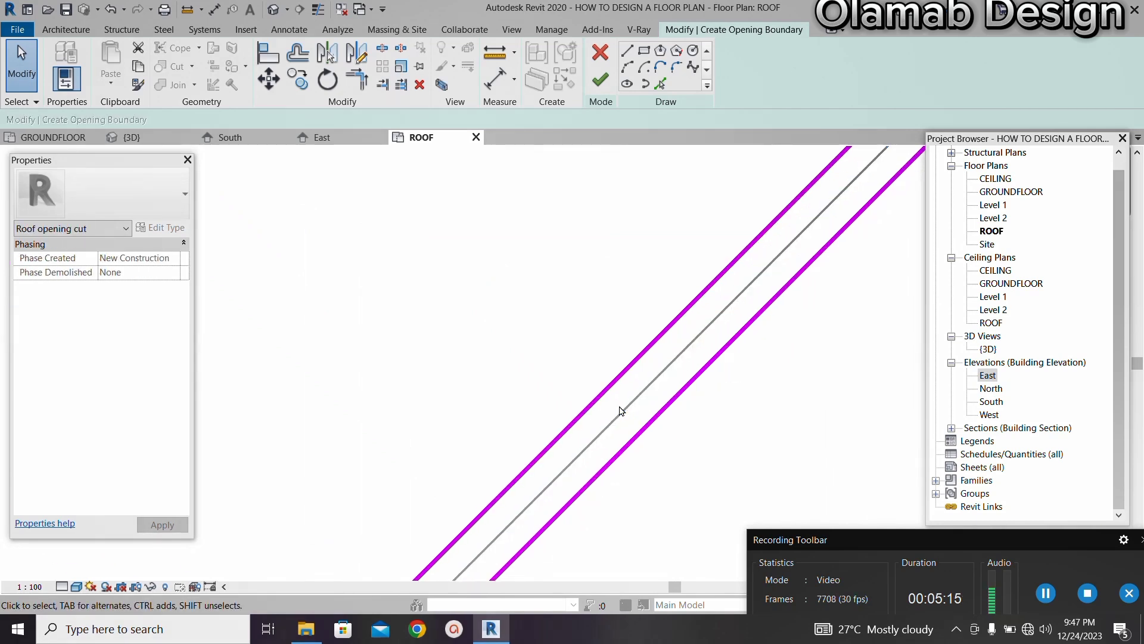
scroll(631, 340, down, 7)
scroll(678, 301, up, 2)
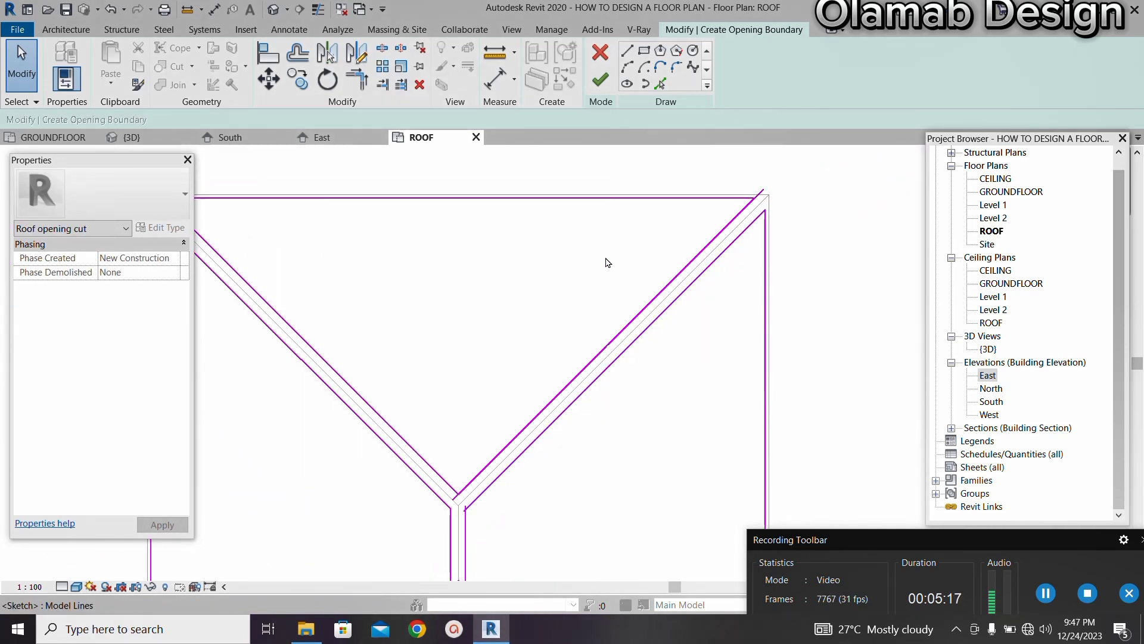
Trim the overshooting upper hip offset line to the rear eave line at the rear-right corner
click(358, 79)
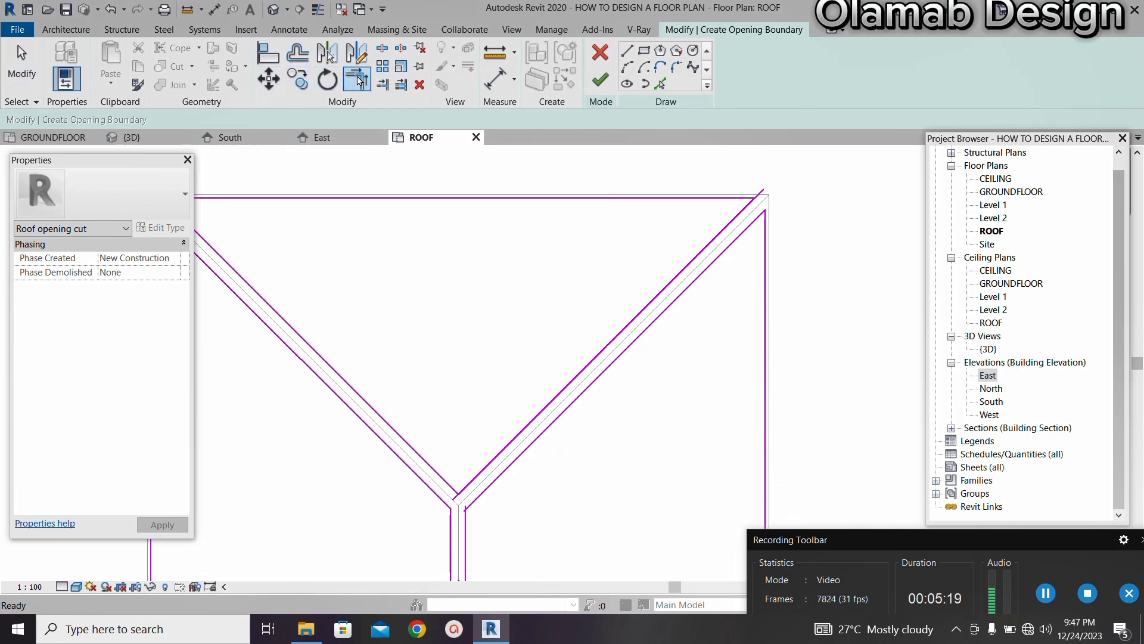
scroll(775, 353, down, 3)
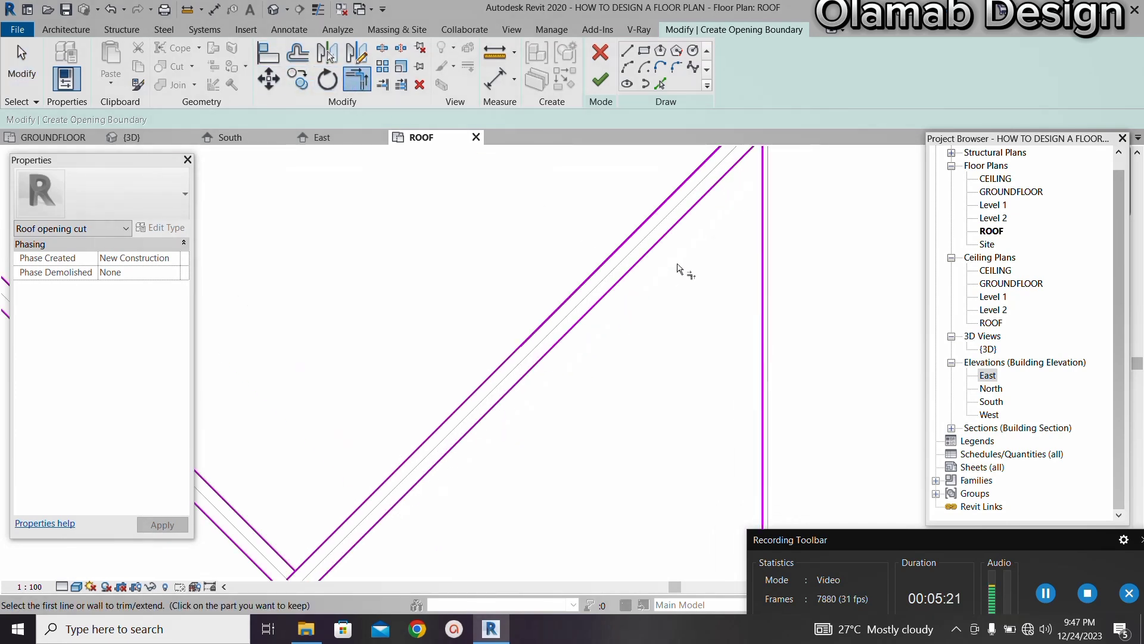
scroll(713, 162, up, 4)
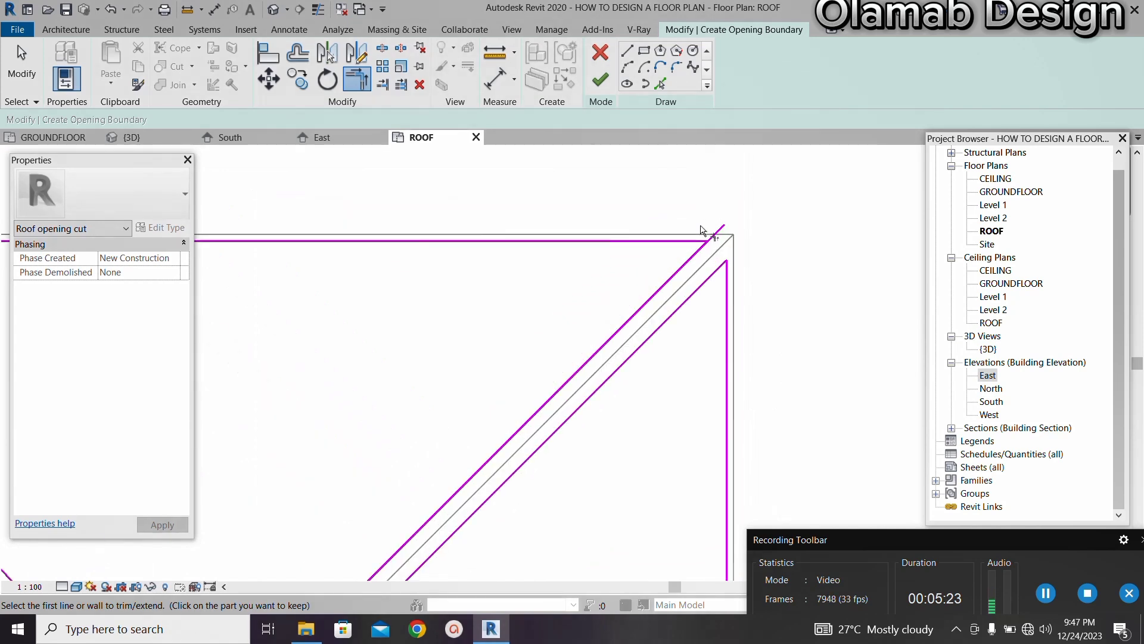
click(692, 266)
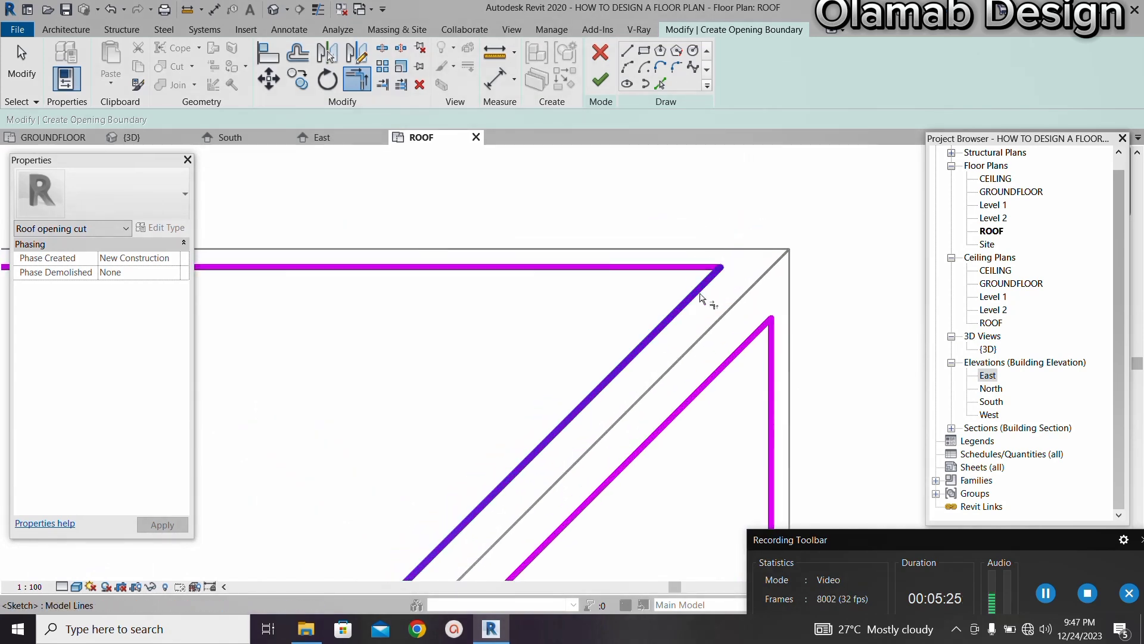
click(707, 285)
scroll(733, 243, down, 5)
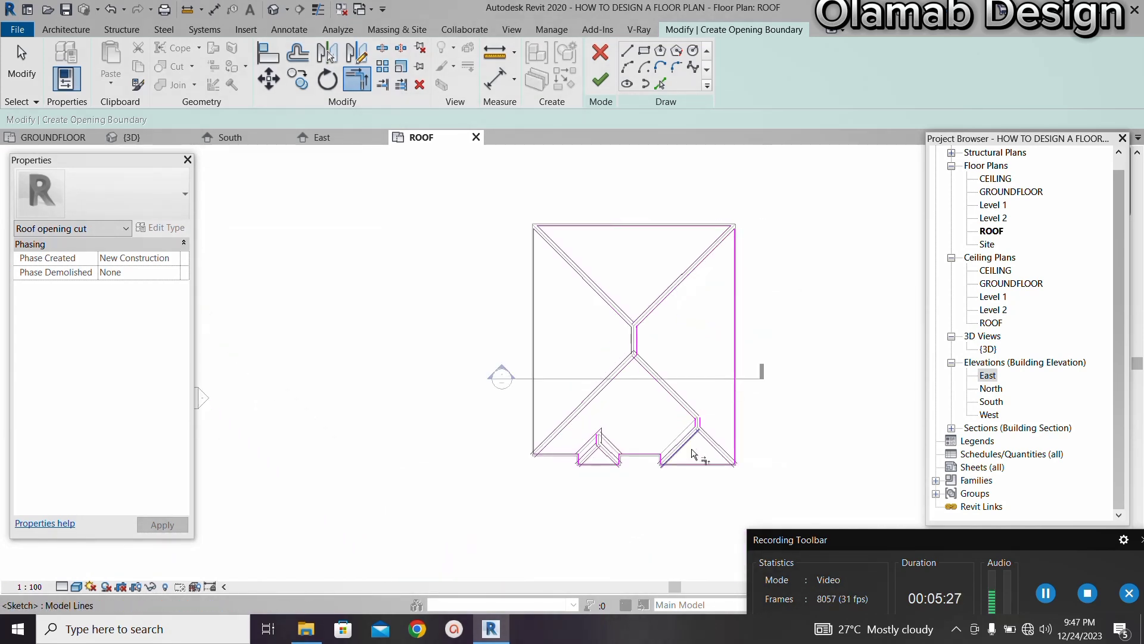
Trim the right and front eave lines to the hip offset lines at the larger front projection's right corner
scroll(691, 458, up, 7)
scroll(786, 479, up, 4)
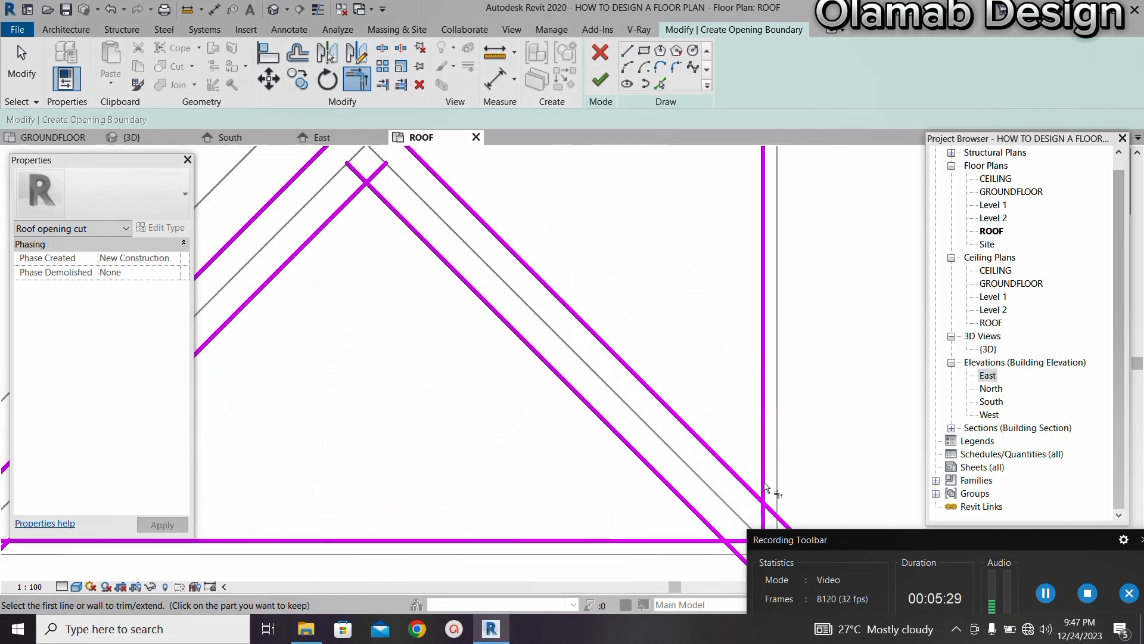
click(739, 484)
scroll(741, 409, down, 3)
scroll(735, 485, up, 4)
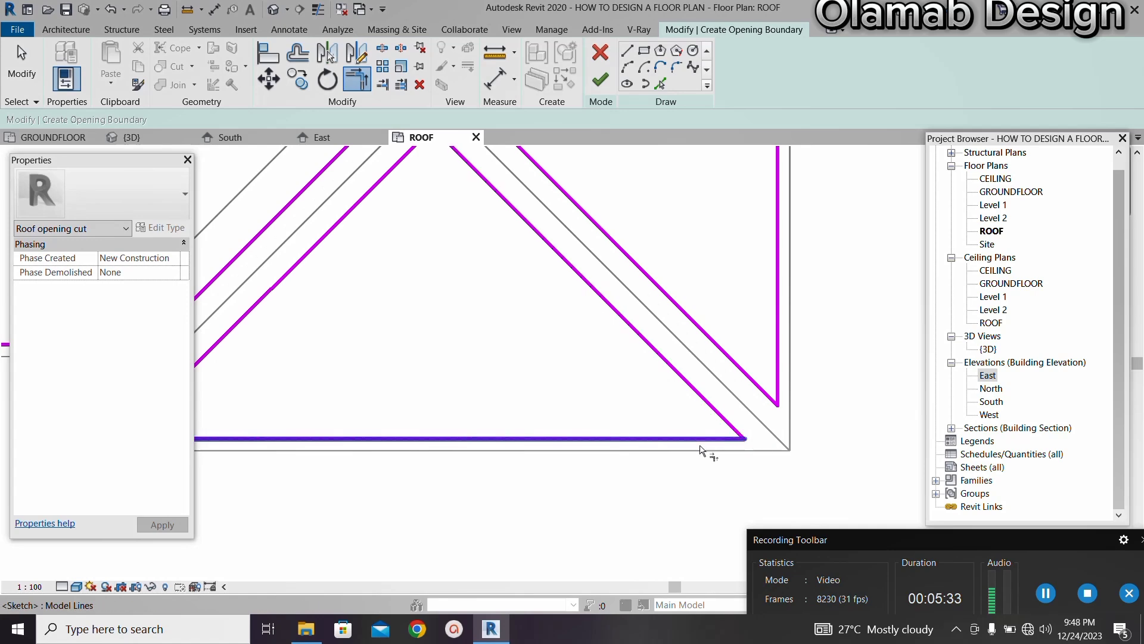
click(704, 439)
Trim the larger front projection's inner hip lines to an apex and join its short ridge lines to the main hip lines
scroll(733, 453, down, 4)
scroll(652, 358, up, 4)
scroll(655, 369, up, 3)
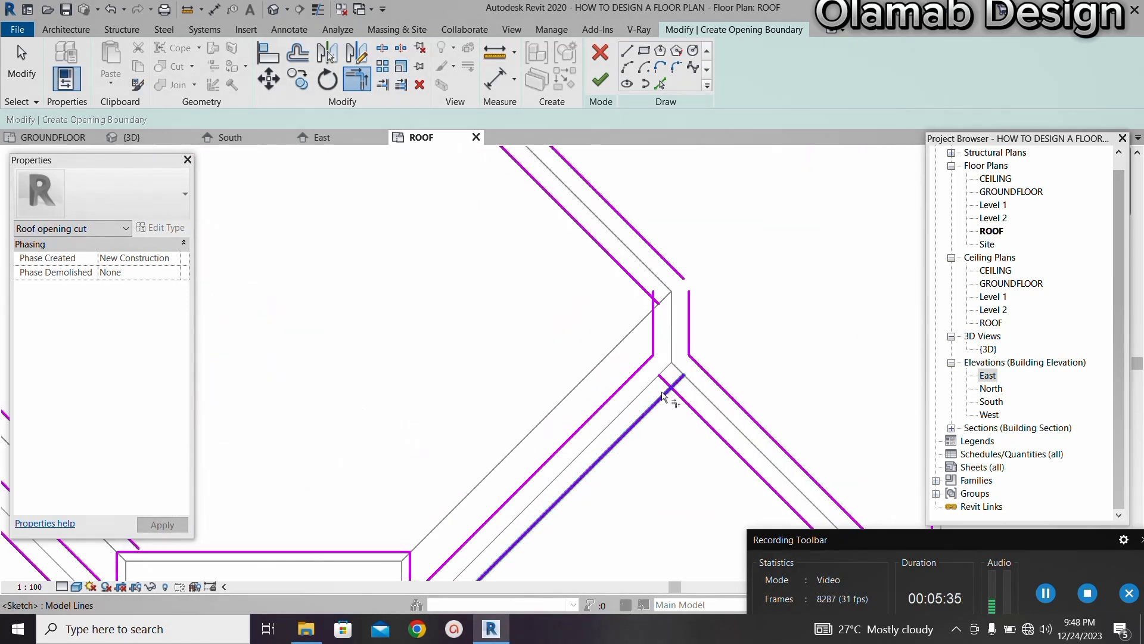
click(657, 408)
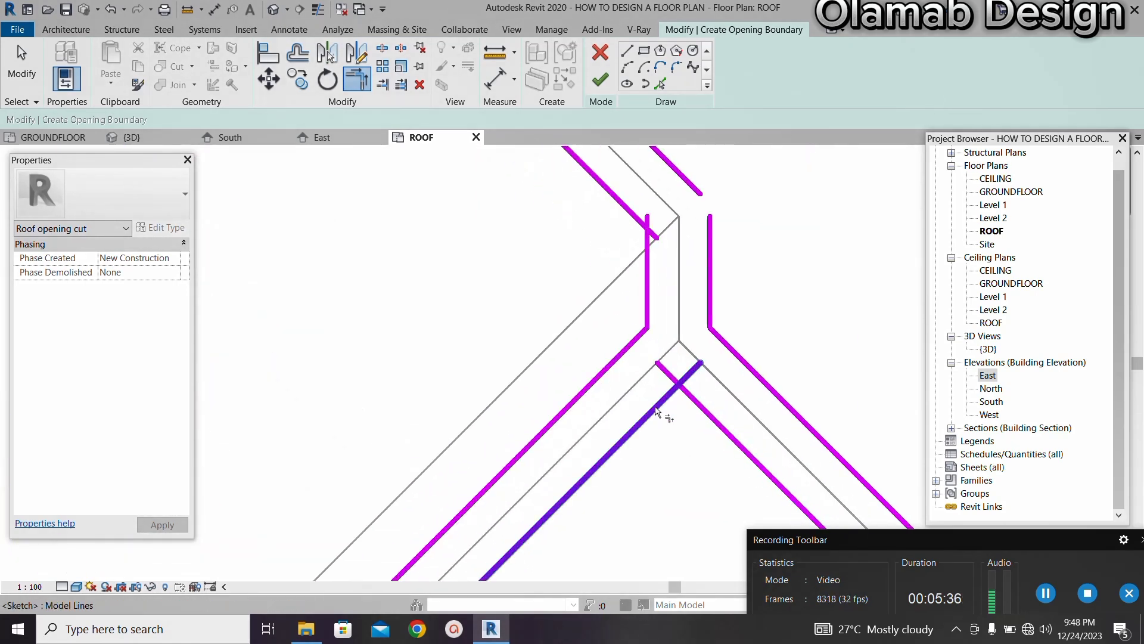
click(699, 406)
scroll(626, 198, up, 3)
click(632, 220)
scroll(703, 316, down, 2)
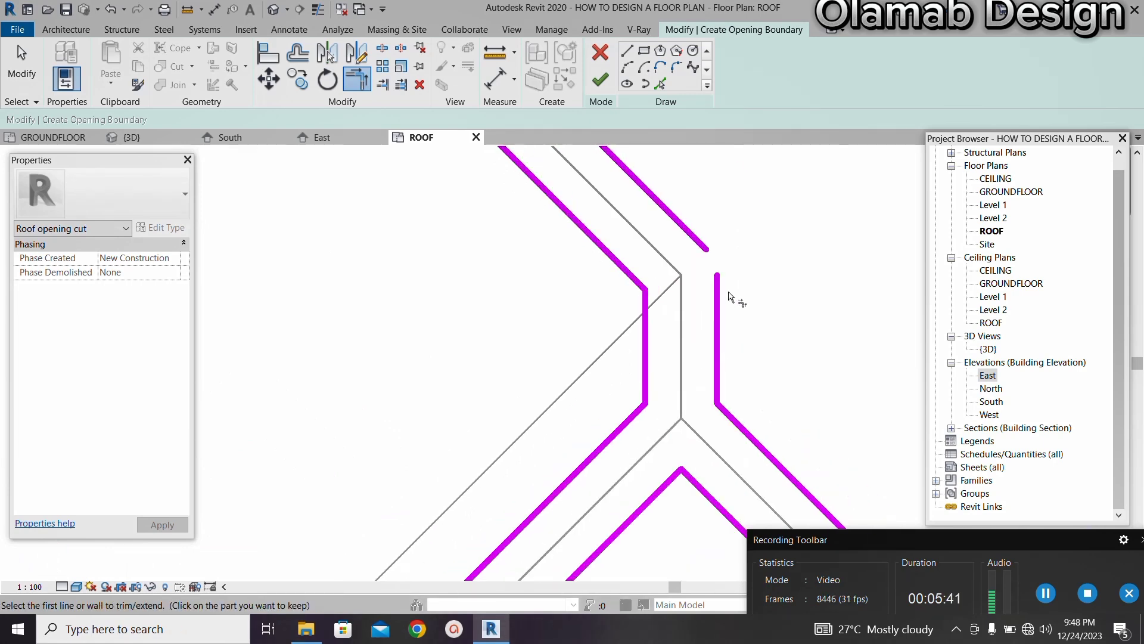
click(681, 220)
click(713, 274)
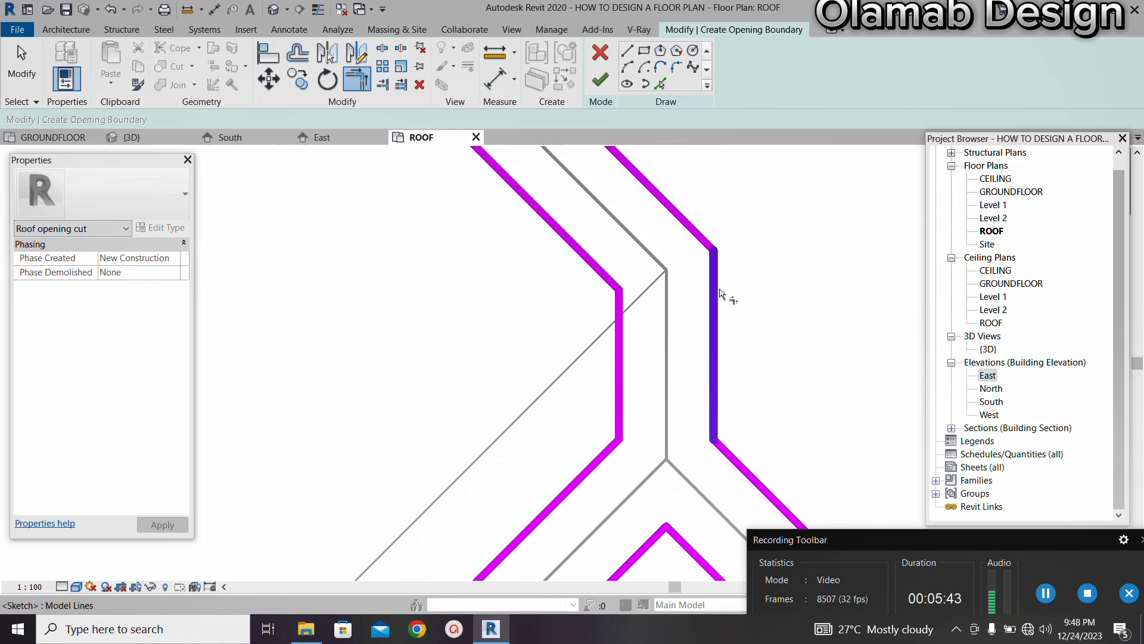
Trim the front and side eave lines to the two hip offset lines at the larger front projection's left corner
scroll(739, 268, down, 4)
scroll(558, 468, up, 3)
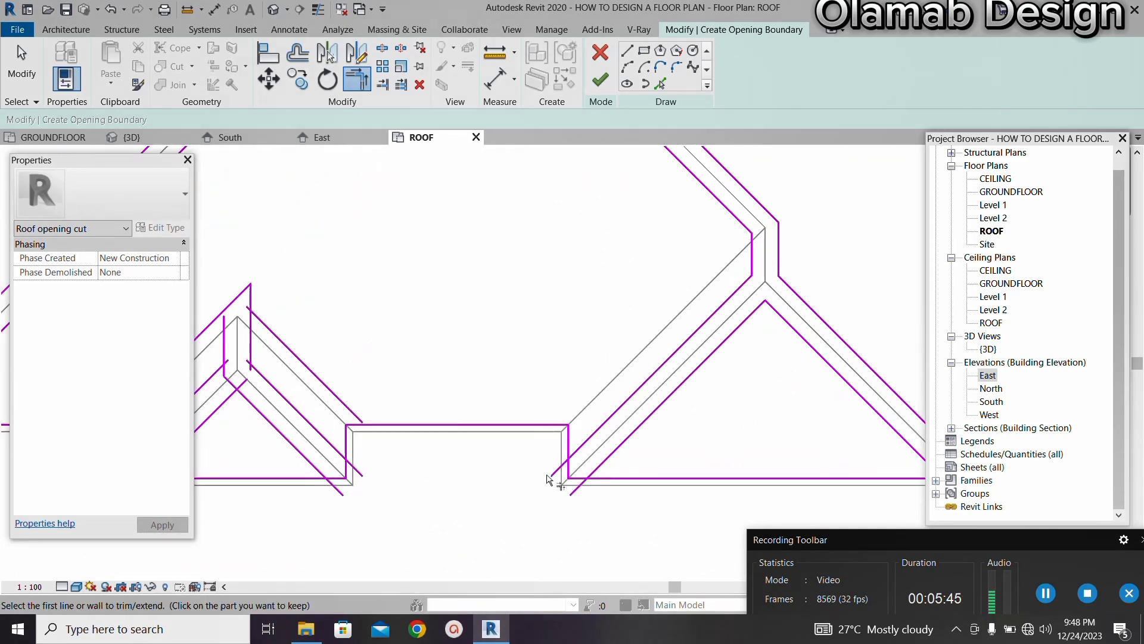
scroll(584, 433, up, 3)
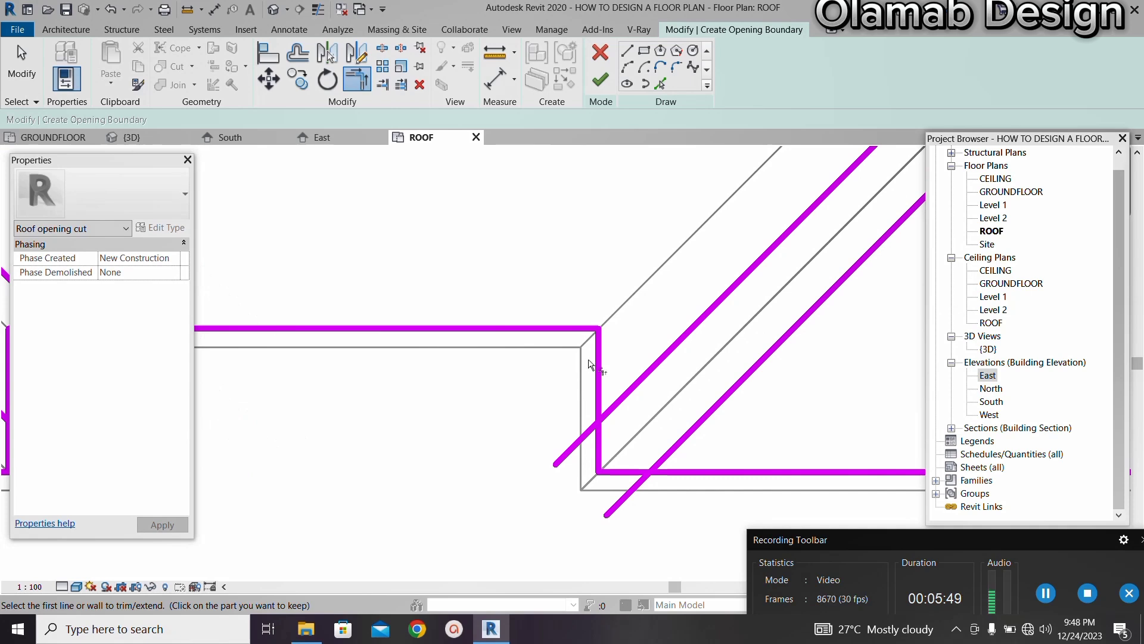
click(689, 472)
click(685, 448)
click(598, 381)
click(624, 395)
scroll(638, 401, down, 2)
middle_drag(659, 384, 480, 409)
Trim the front and side eave lines to the two hip offset lines at the smaller front projection's right corner
scroll(425, 391, up, 1)
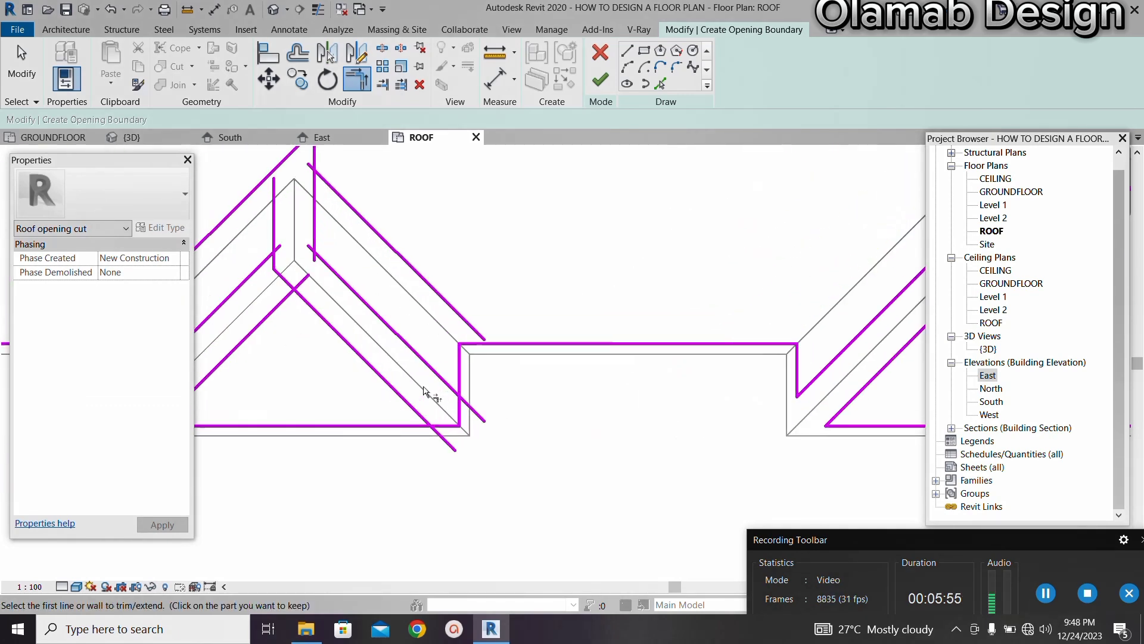
scroll(426, 384, up, 2)
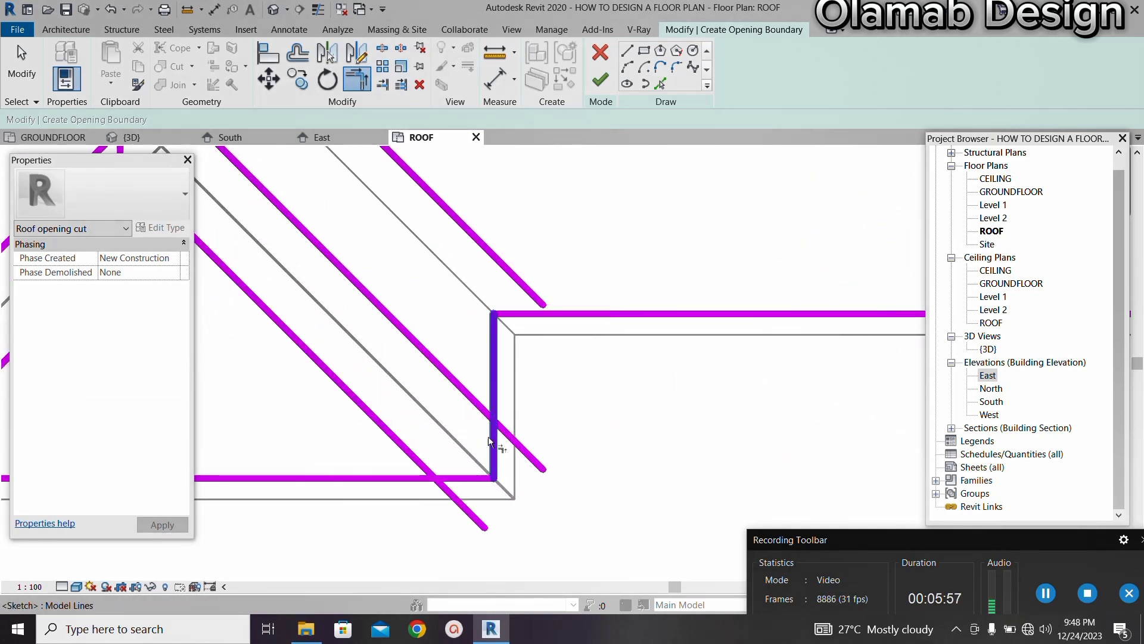
click(409, 453)
click(407, 477)
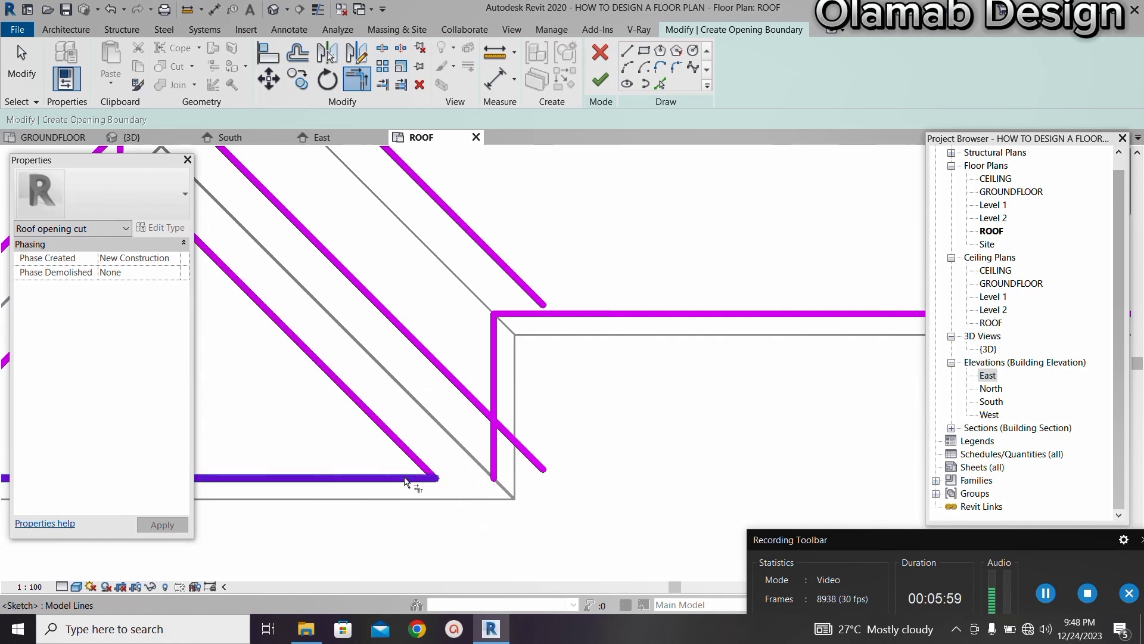
click(459, 391)
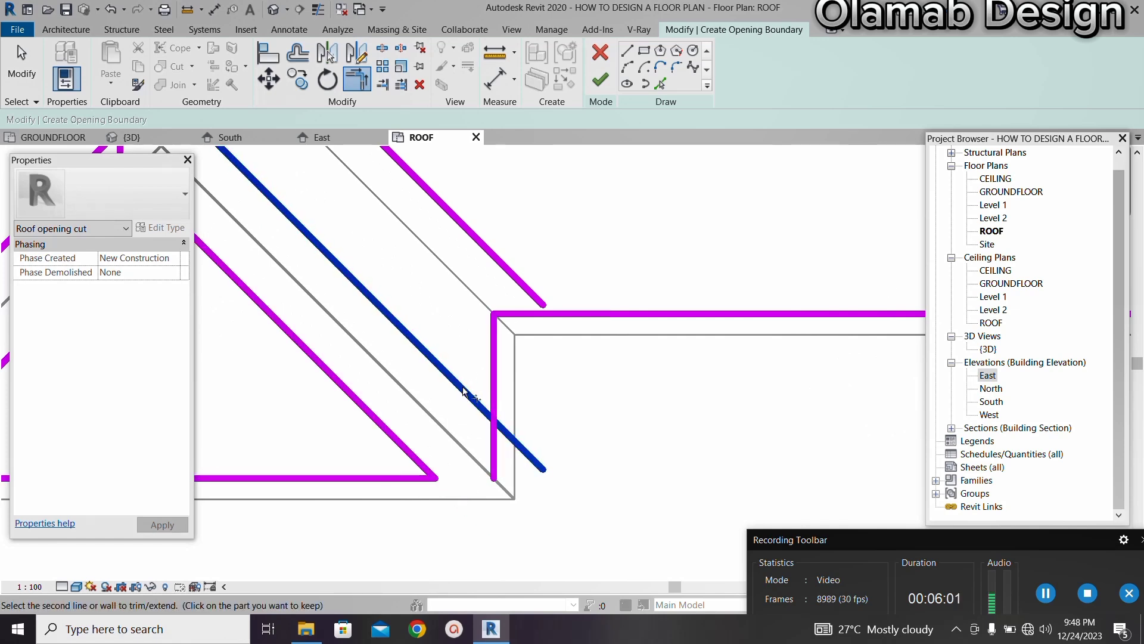
click(490, 381)
scroll(489, 382, down, 3)
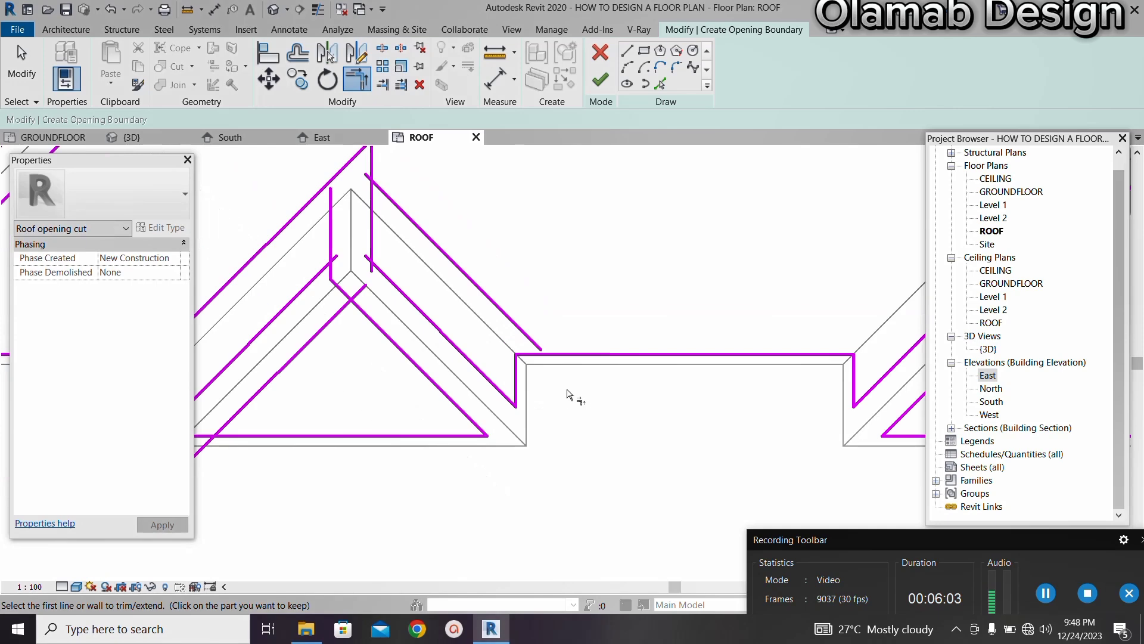
Trim the front and side eave lines to the two hip offset lines at the smaller front projection's left corner
scroll(354, 398, up, 3)
scroll(354, 398, up, 4)
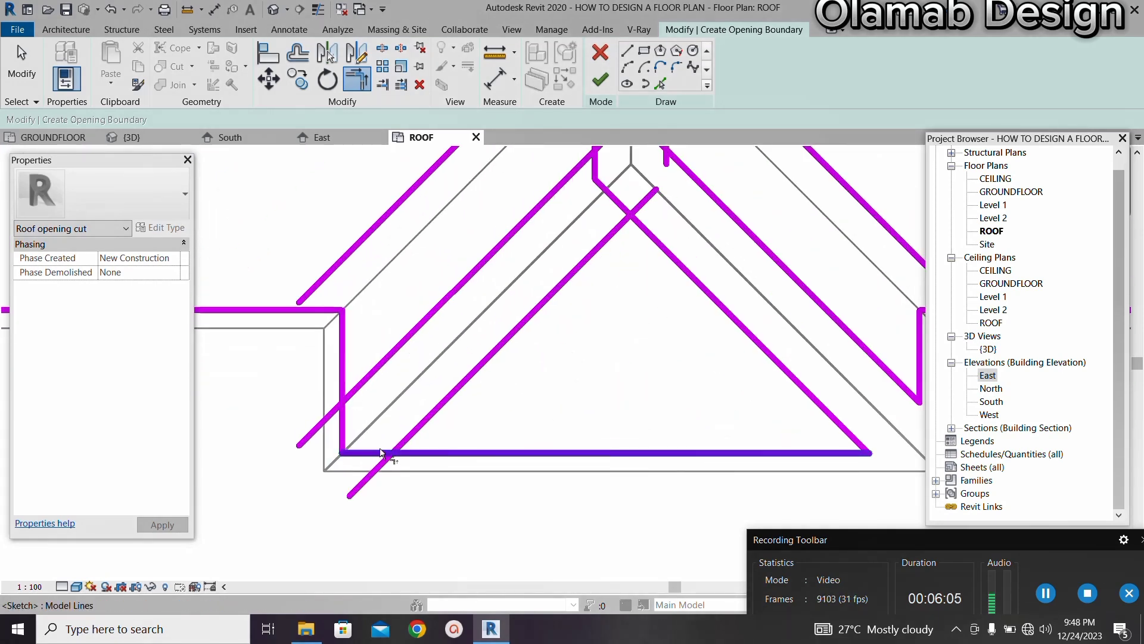
click(424, 441)
click(433, 451)
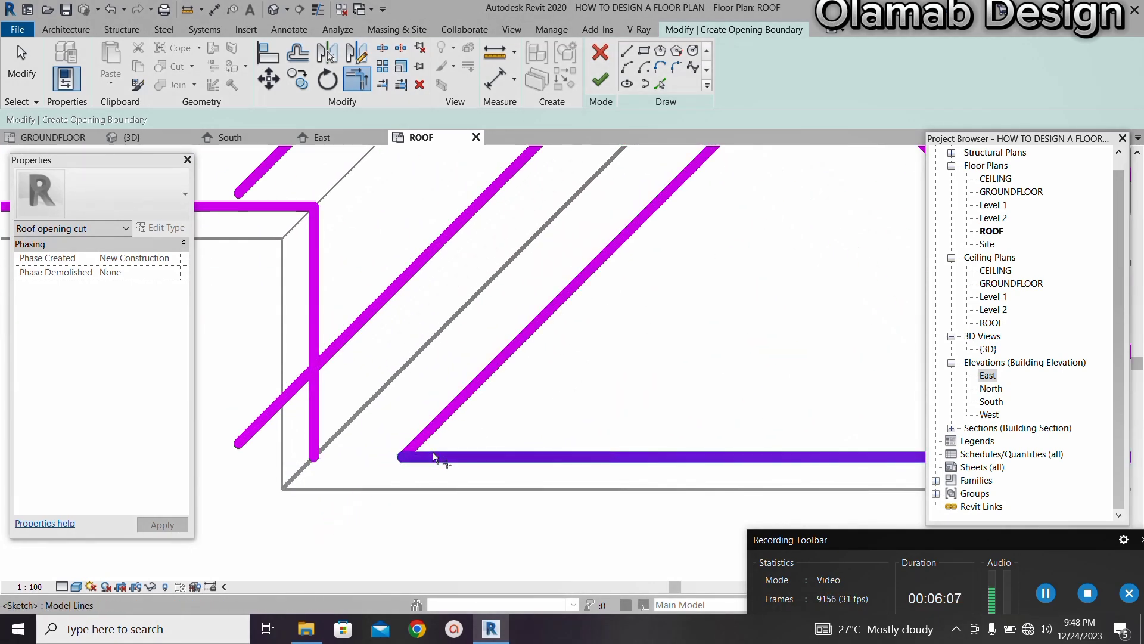
scroll(416, 396, down, 3)
scroll(389, 371, up, 4)
click(416, 380)
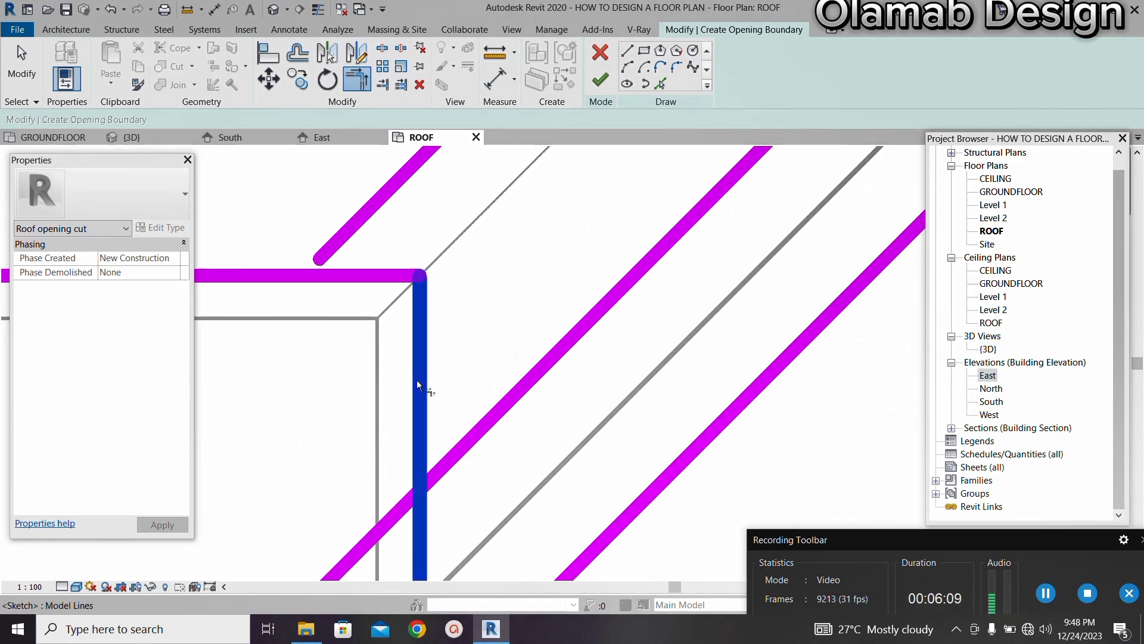
click(478, 426)
scroll(478, 427, down, 3)
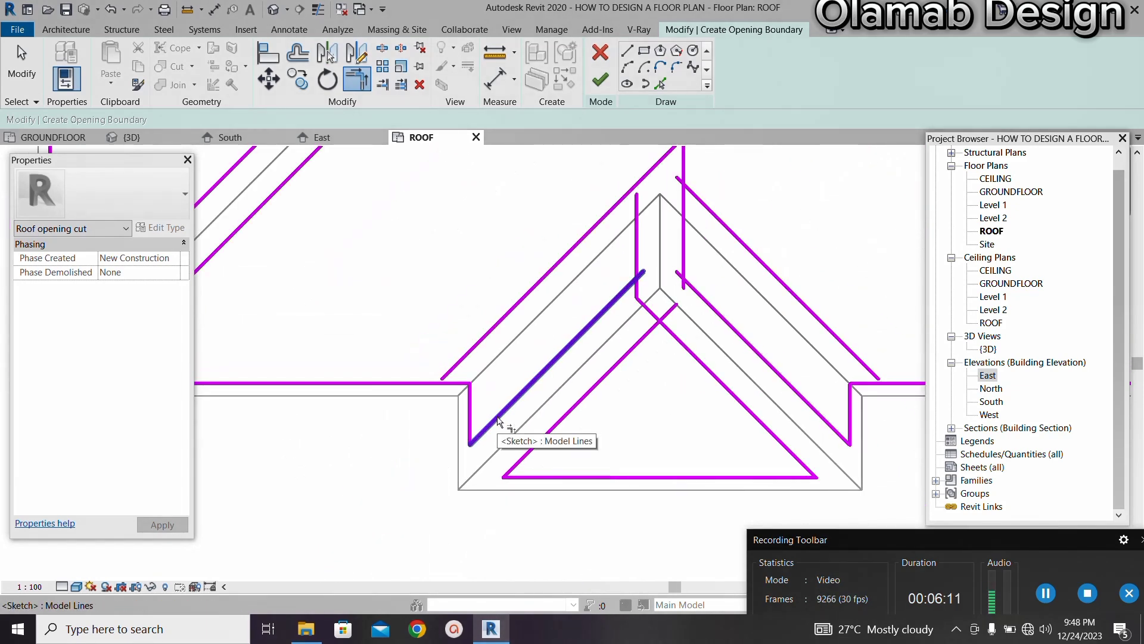
Trim the smaller front projection's inner hip lines to an apex and join its short ridge lines to the adjacent hip lines
scroll(498, 420, down, 2)
scroll(575, 374, up, 4)
click(572, 369)
click(569, 395)
scroll(569, 400, down, 2)
scroll(569, 393, up, 4)
click(568, 325)
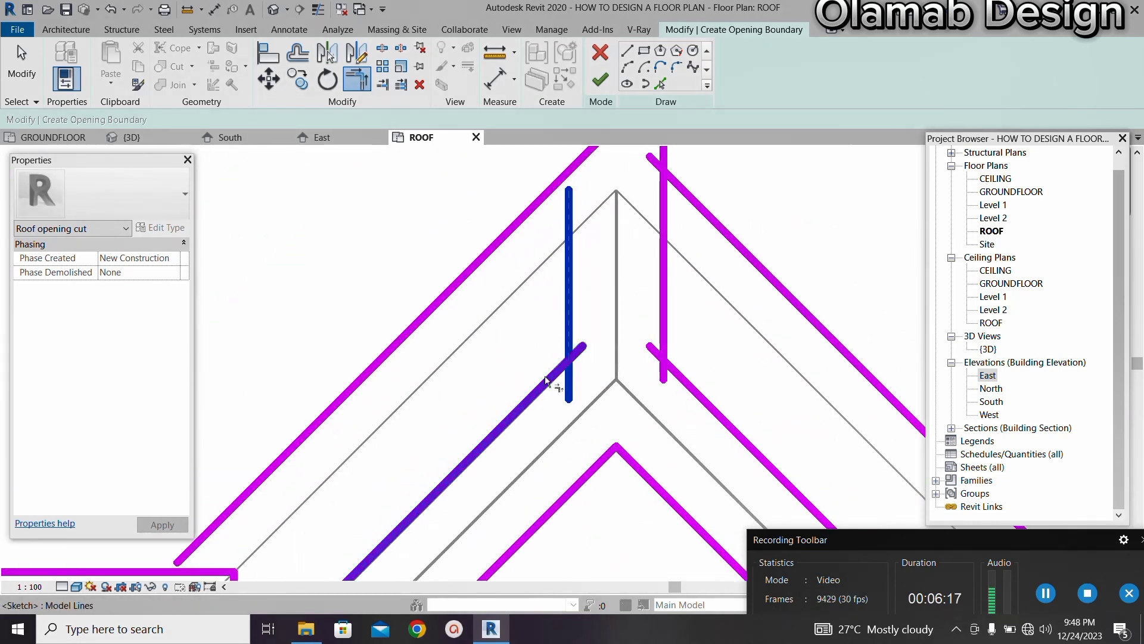
click(559, 375)
click(664, 301)
click(677, 362)
scroll(602, 295, down, 3)
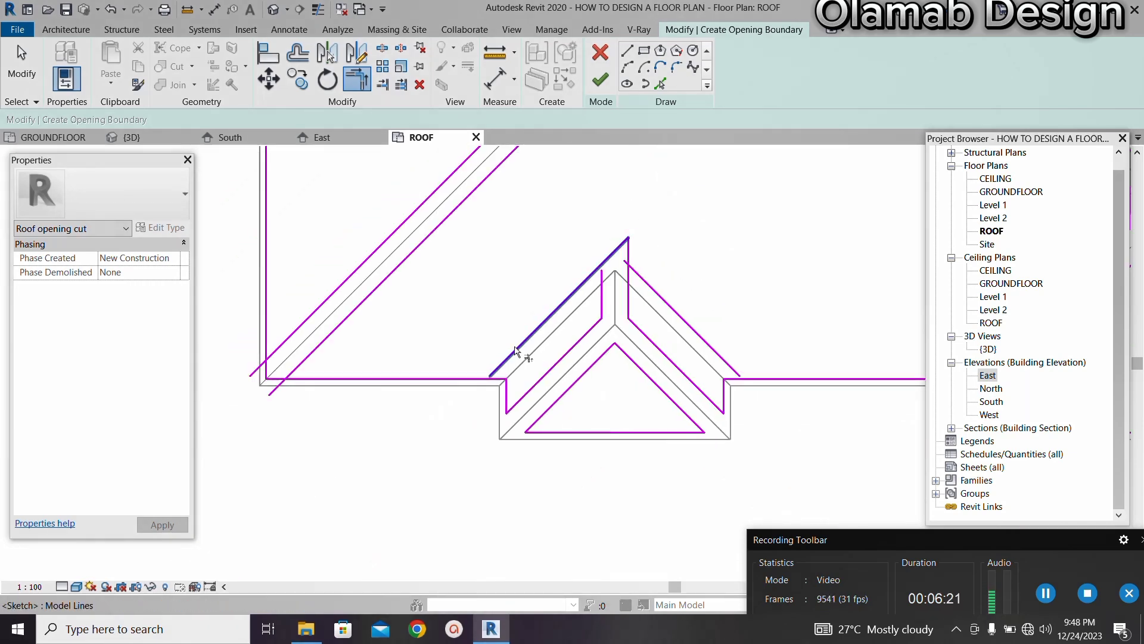
Trim the front and left eave lines to the hip offset lines at the main roof's front-left corner
scroll(307, 377, up, 4)
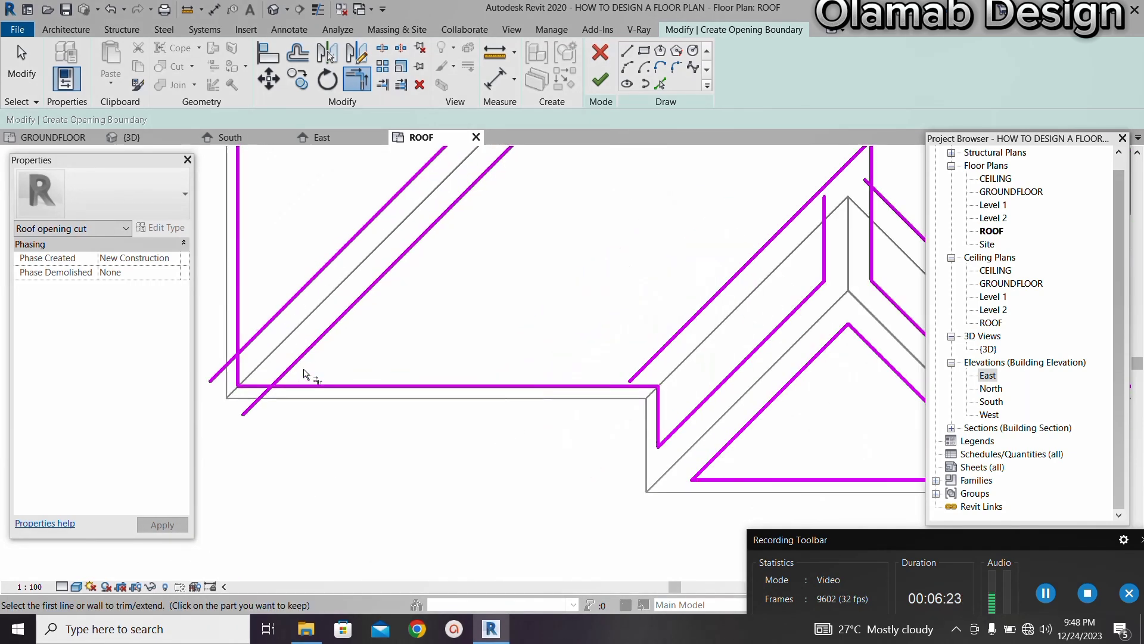
click(275, 378)
click(295, 399)
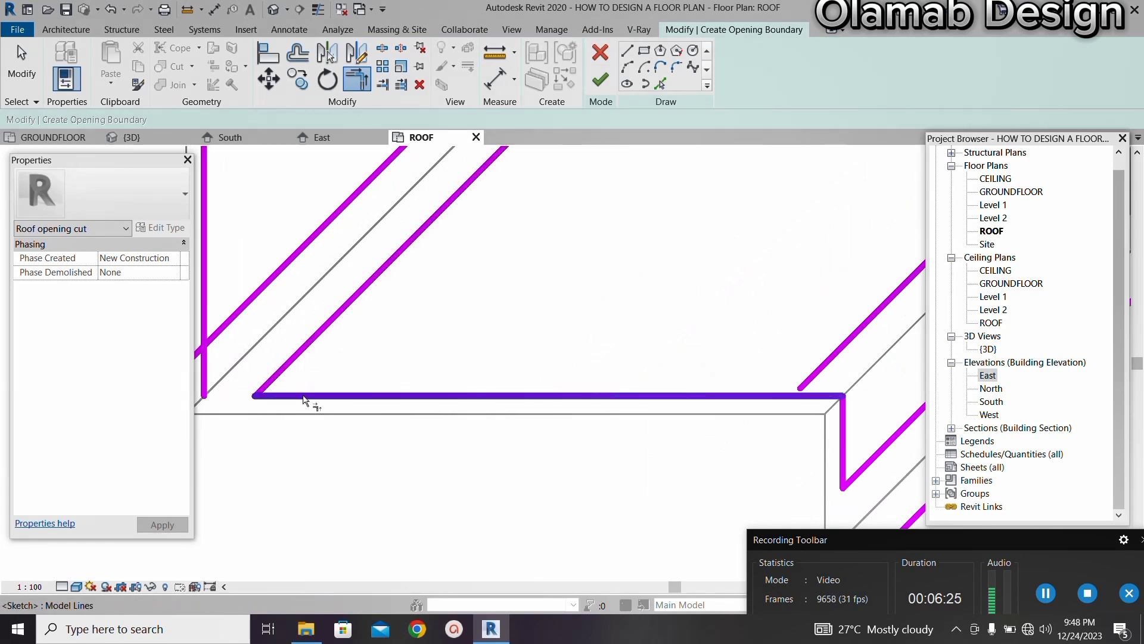
scroll(468, 366, down, 3)
scroll(389, 340, up, 4)
scroll(387, 327, up, 2)
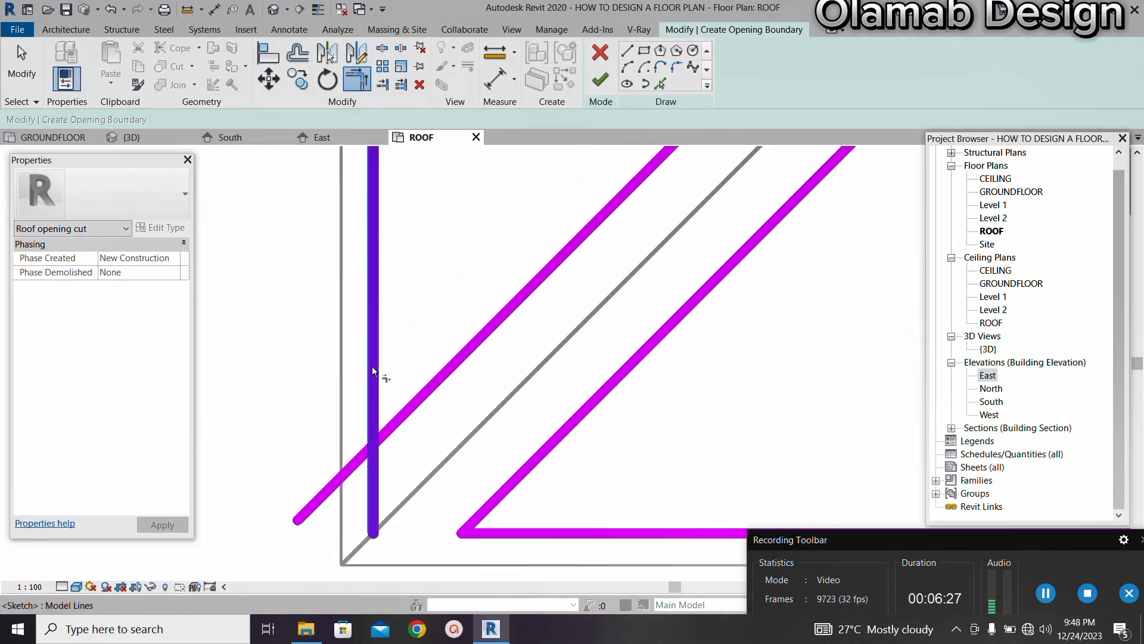
click(374, 365)
click(419, 407)
scroll(422, 412, down, 5)
Trim the hip and ridge offset lines into clean corners where the rear hips meet the main ridge
scroll(442, 211, down, 2)
scroll(441, 210, up, 5)
scroll(580, 340, up, 5)
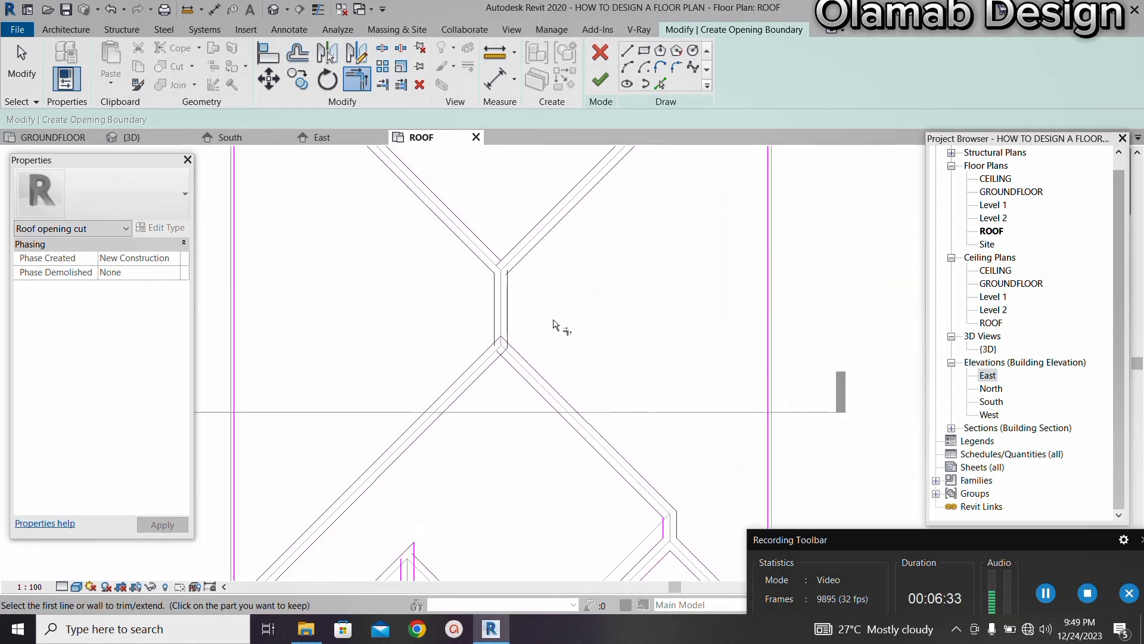
click(499, 341)
click(524, 329)
scroll(536, 346, down, 2)
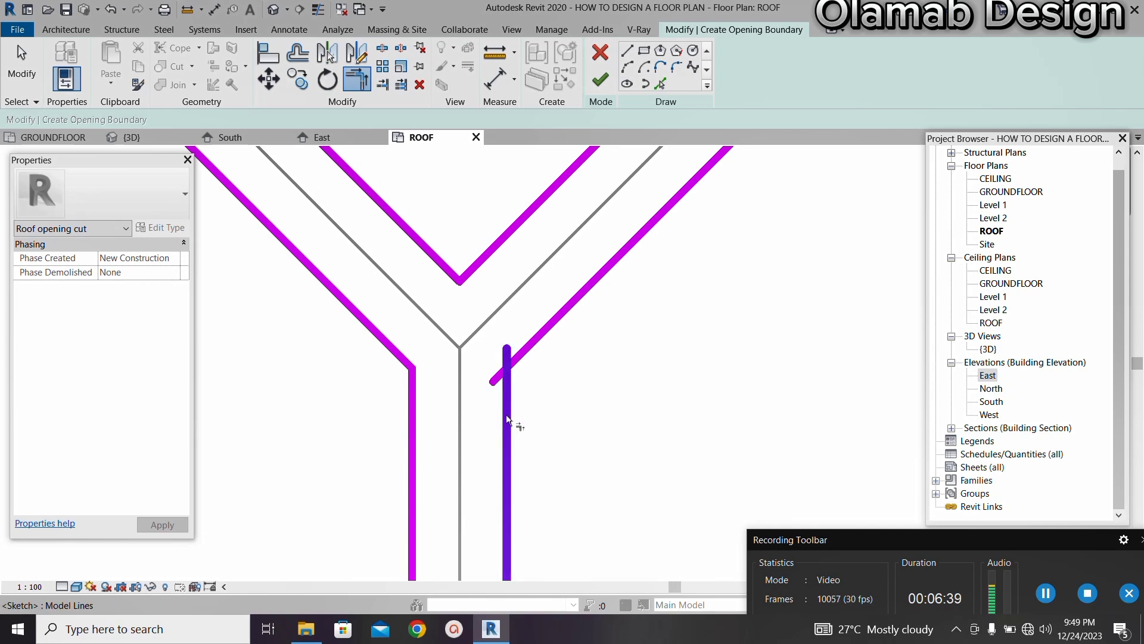
click(523, 353)
click(514, 391)
scroll(544, 349, down, 2)
Trim the main ridge's right offset line to the outer offset line of the front-right hip
scroll(559, 448, up, 2)
click(557, 440)
scroll(574, 352, down, 2)
scroll(561, 388, up, 2)
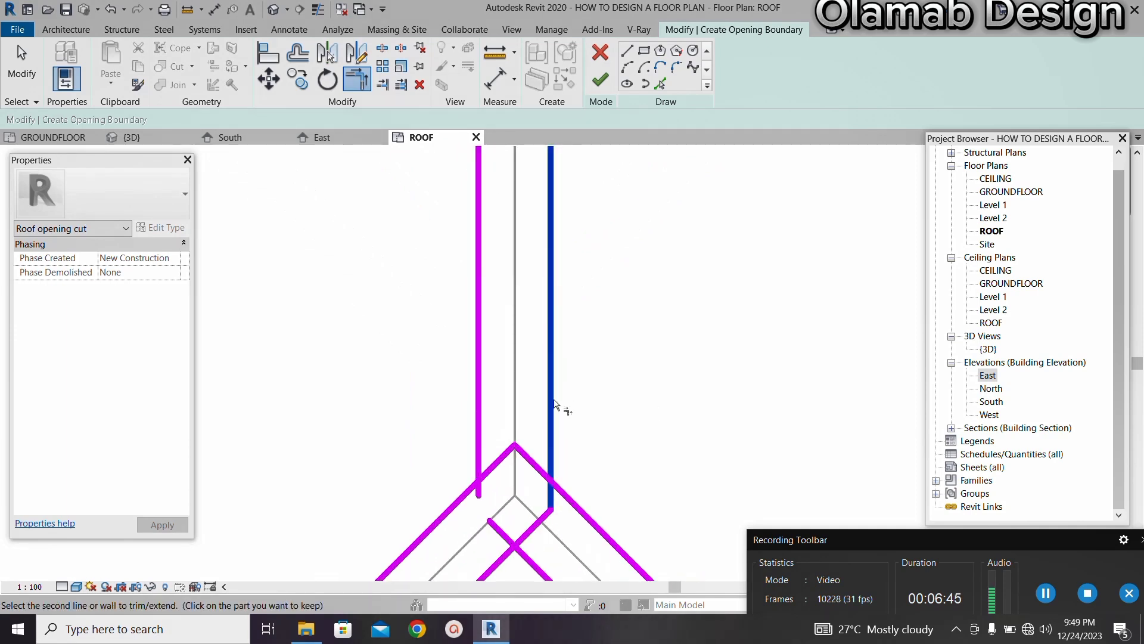
click(577, 496)
scroll(572, 324, down, 2)
scroll(549, 462, up, 2)
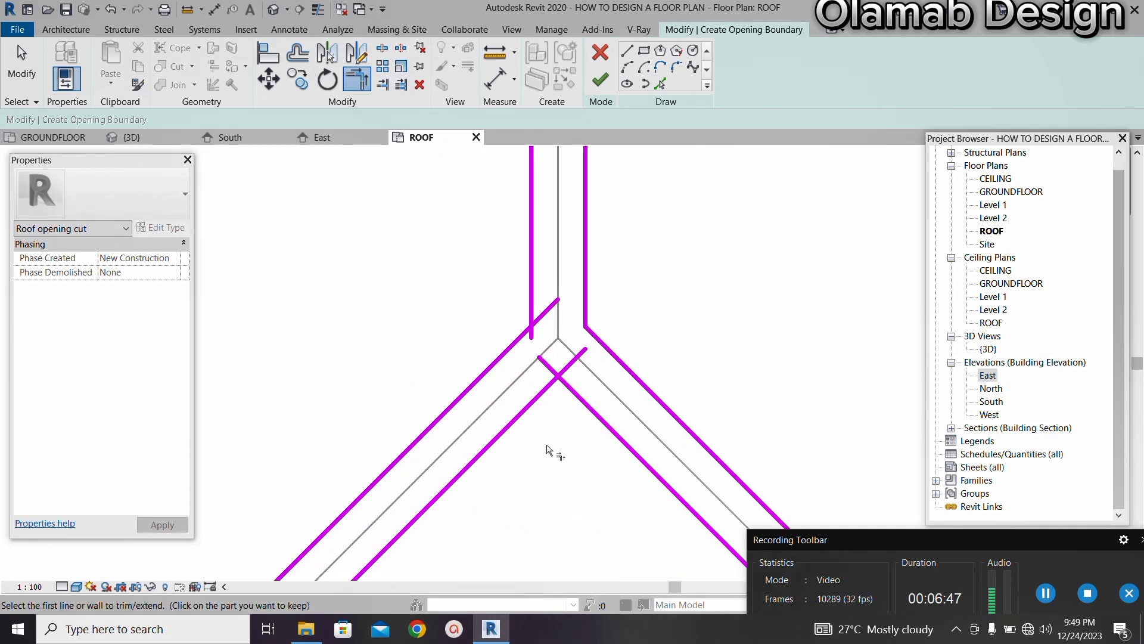
Trim the inner front hip lines to an apex below the main ridge and join the left ridge line to the front-left hip line
scroll(547, 401, up, 2)
click(547, 398)
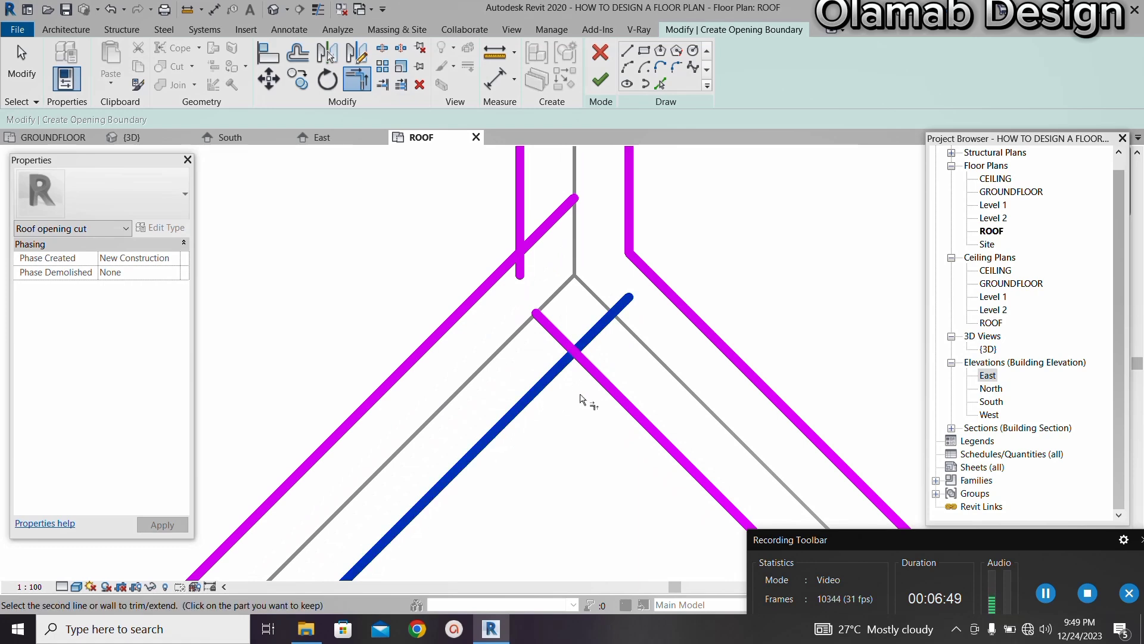
click(595, 387)
scroll(536, 396, down, 2)
scroll(529, 286, up, 2)
click(529, 301)
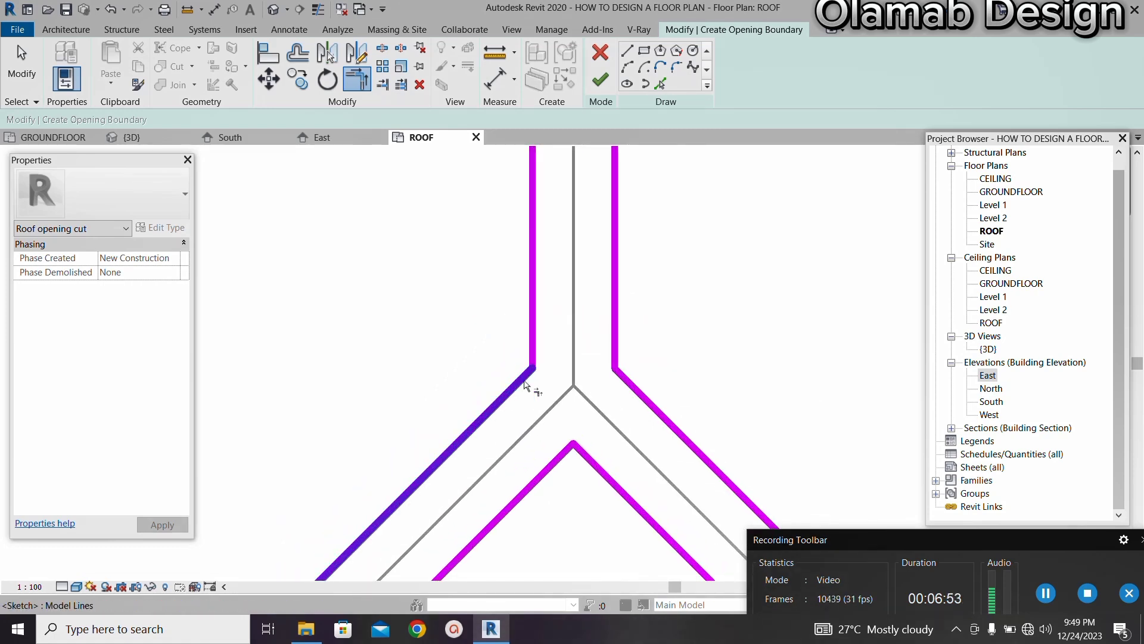
scroll(527, 377, down, 2)
Trim the smaller front projection's outer hip offset lines to a peak above its short ridge
scroll(531, 382, down, 2)
scroll(548, 363, down, 4)
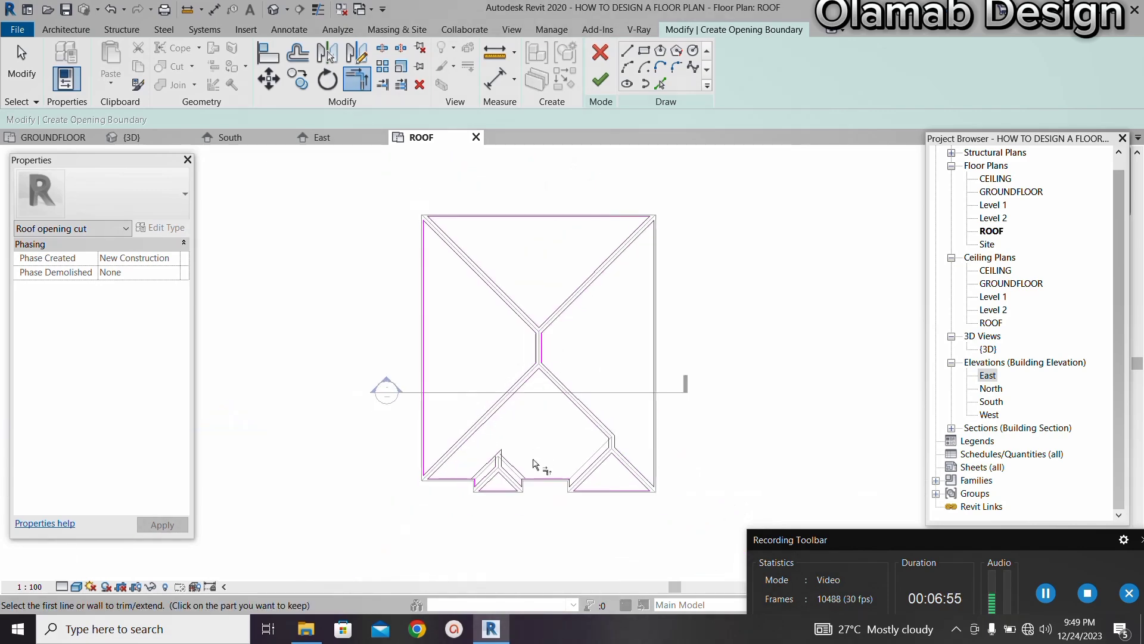
scroll(518, 470, up, 4)
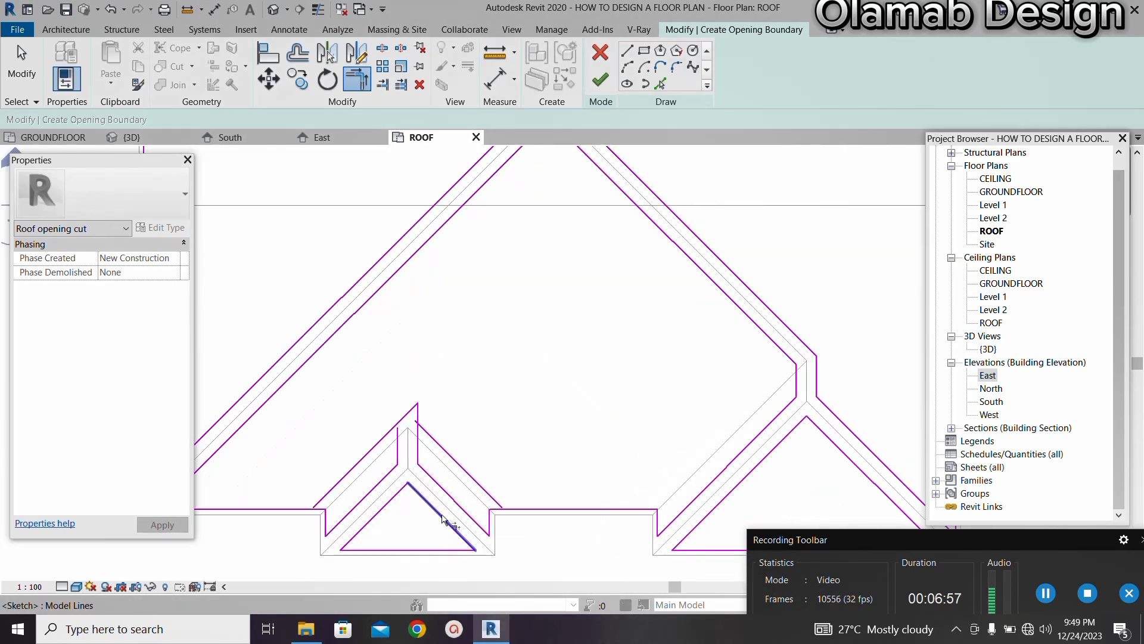
scroll(406, 477, up, 4)
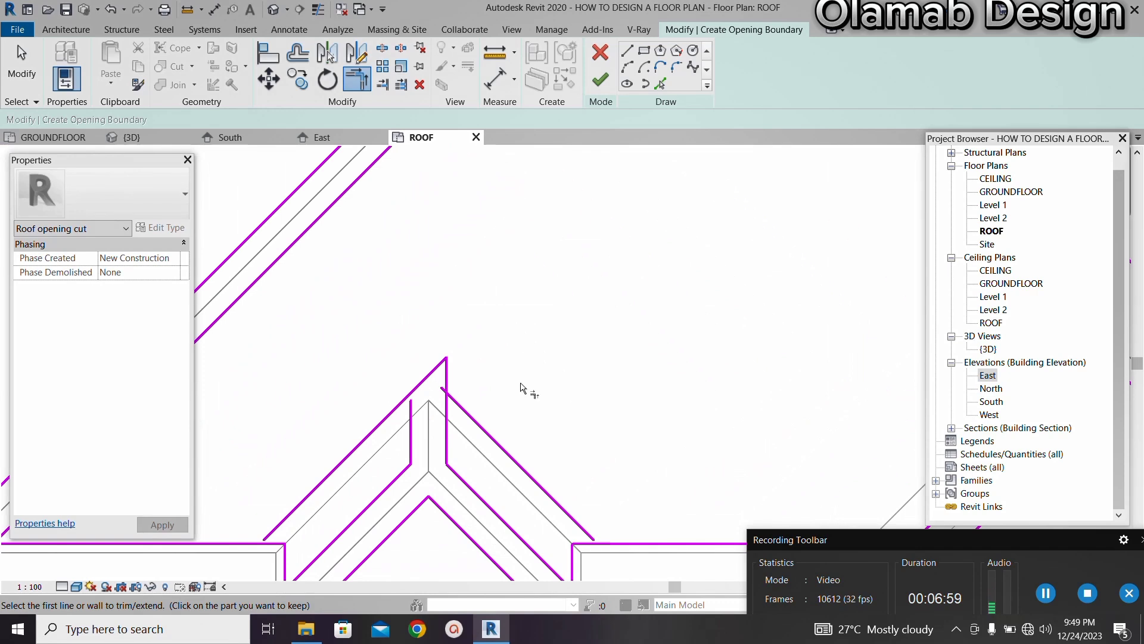
scroll(431, 403, up, 3)
key(t)
key(r)
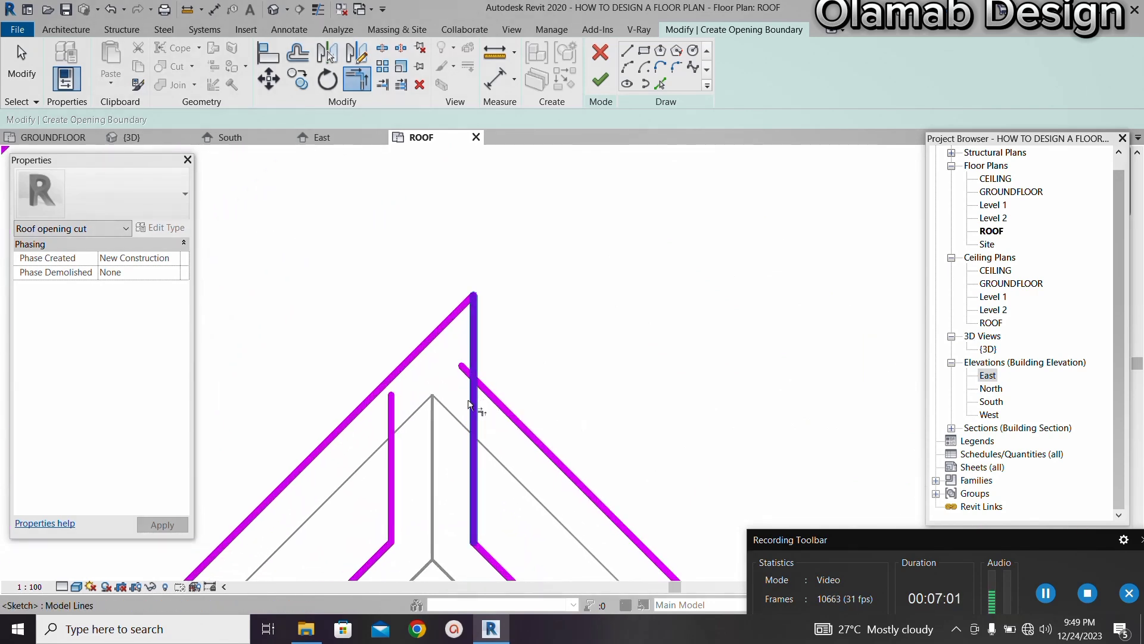
scroll(369, 438, up, 1)
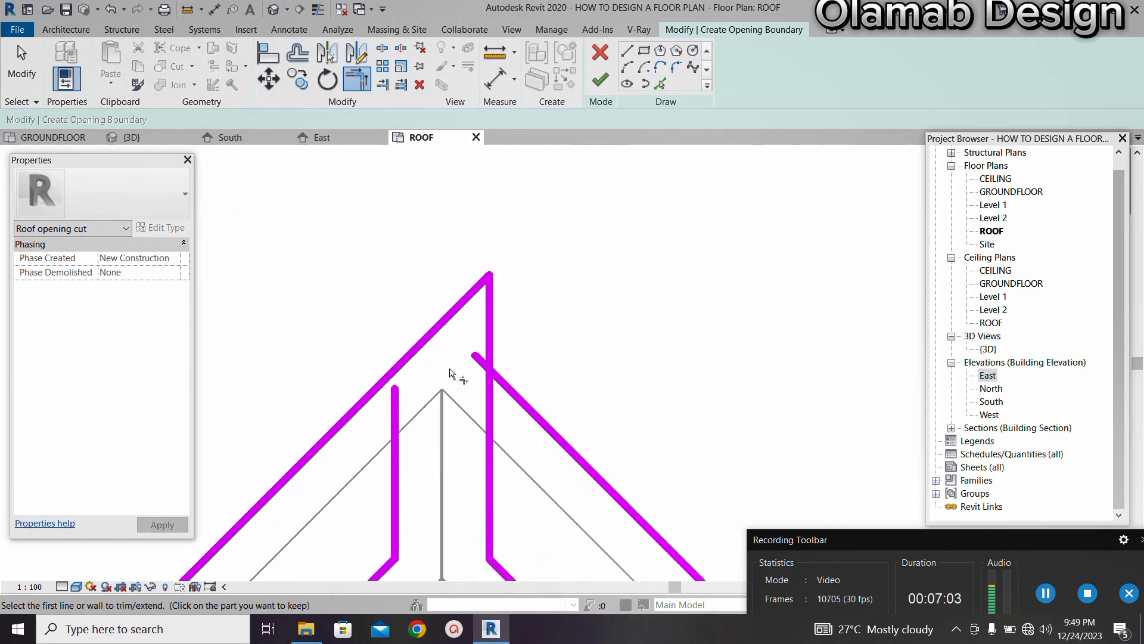
click(418, 366)
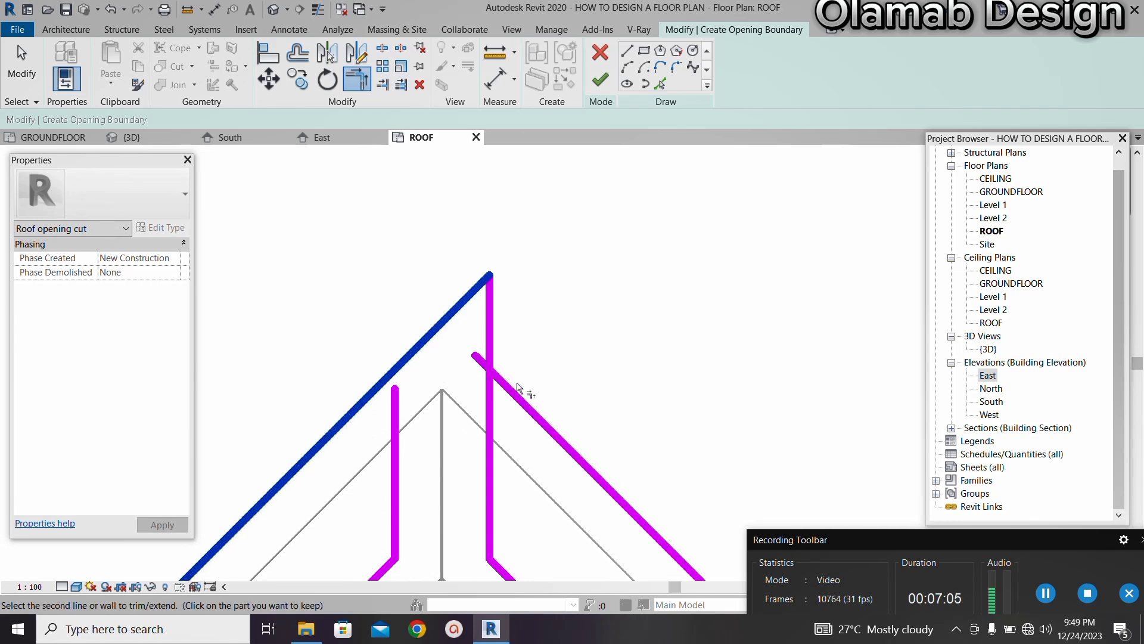
click(516, 410)
scroll(514, 388, down, 2)
scroll(348, 435, up, 2)
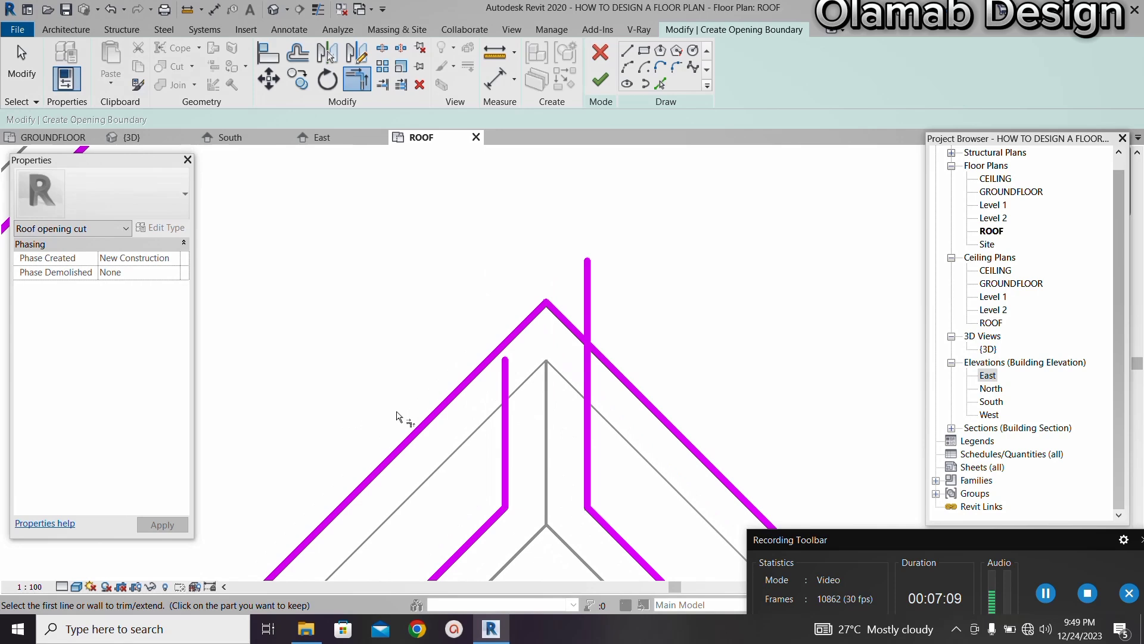
Trim the smaller projection's left and right short ridge lines to the two sloping lines of the peak above them
scroll(513, 352, up, 2)
click(516, 338)
click(505, 417)
scroll(507, 356, down, 3)
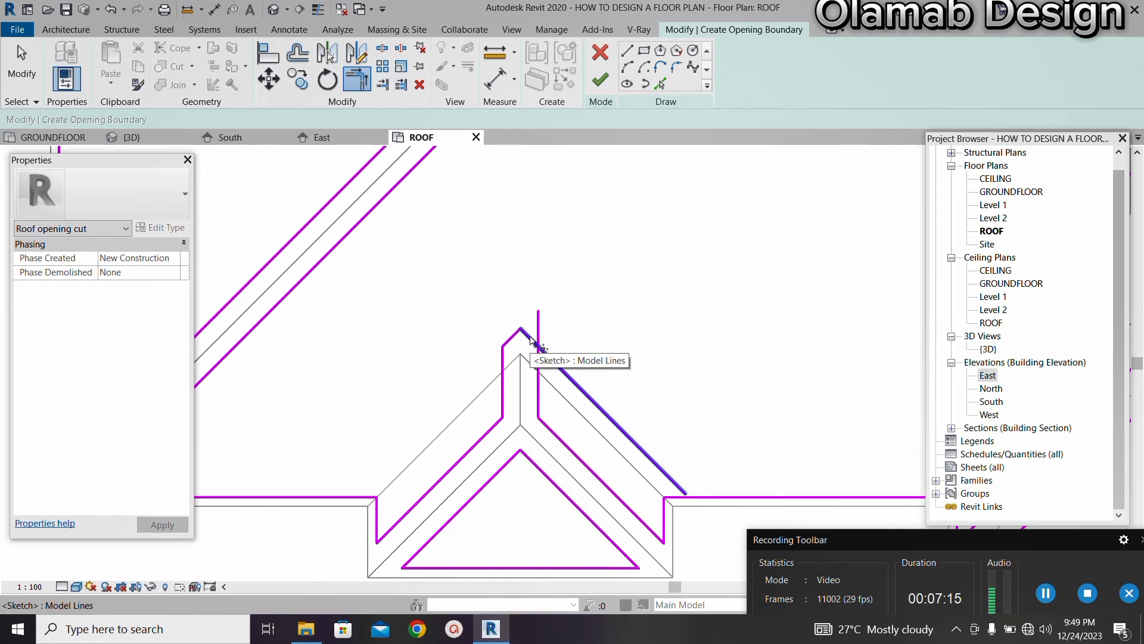
scroll(557, 355, up, 2)
scroll(504, 351, up, 2)
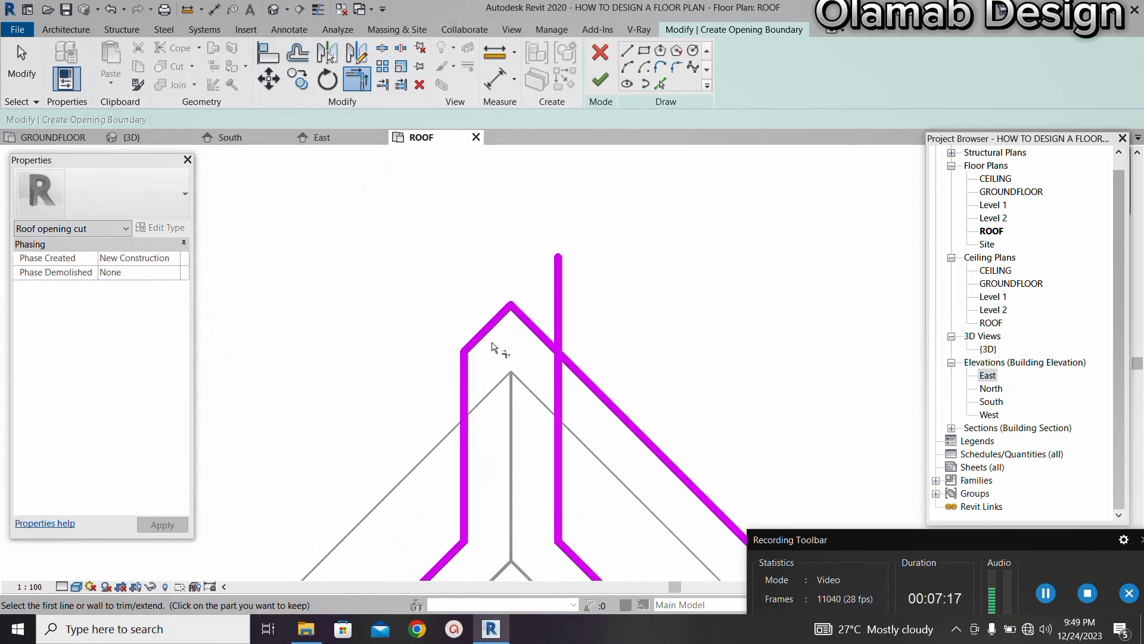
click(540, 341)
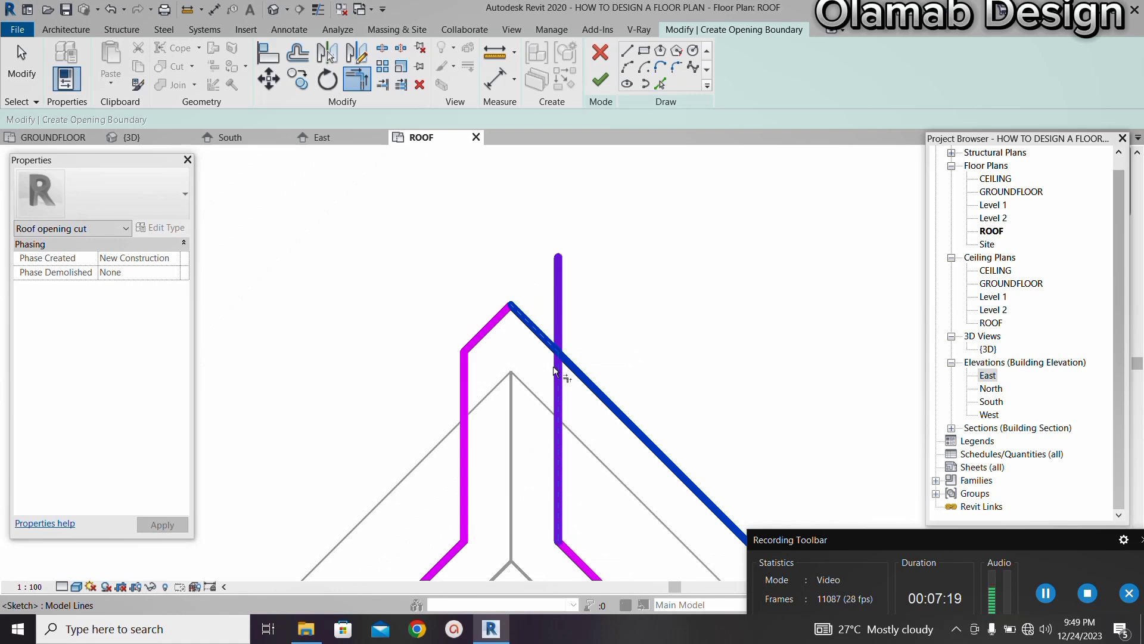
click(557, 367)
scroll(544, 330, down, 3)
scroll(544, 330, down, 5)
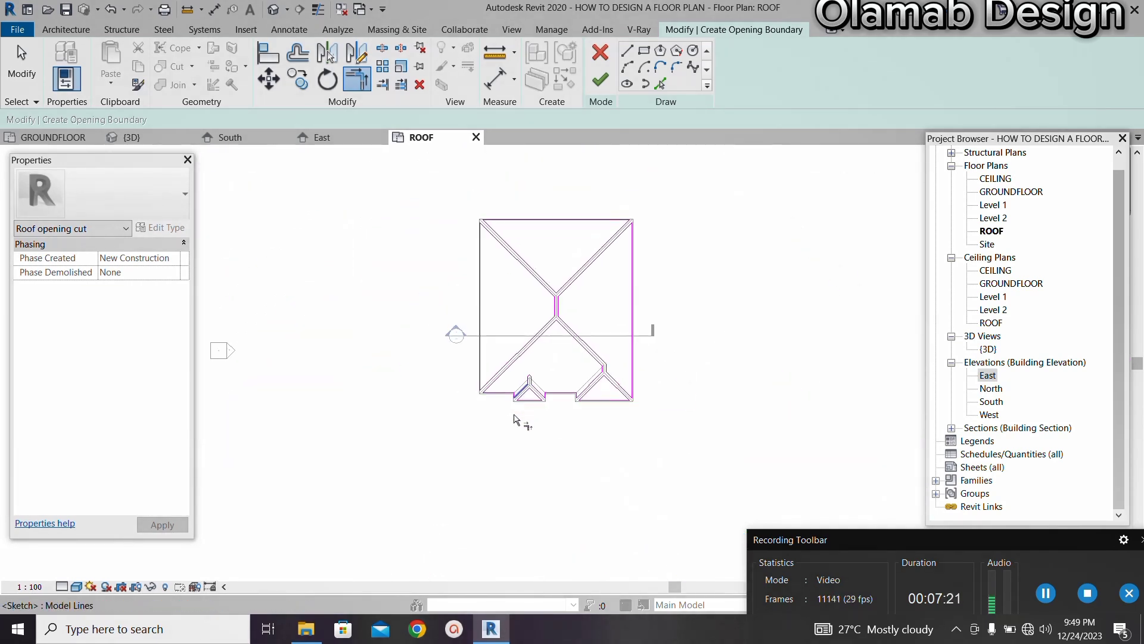
scroll(485, 352, up, 2)
scroll(485, 352, up, 1)
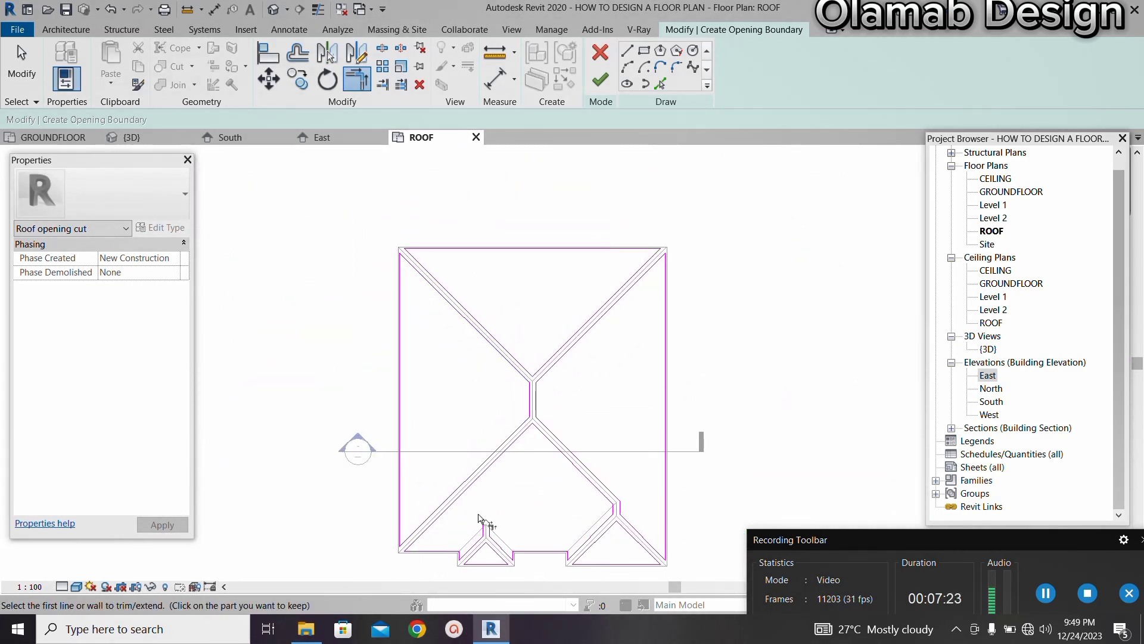
scroll(503, 508, up, 1)
scroll(509, 384, down, 2)
scroll(511, 500, up, 4)
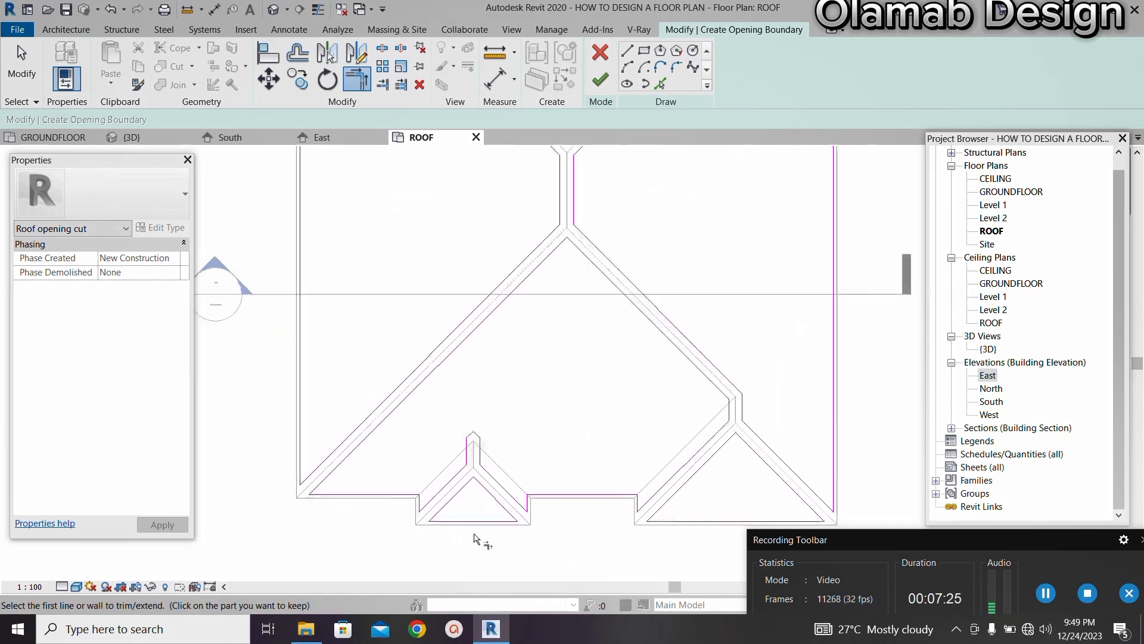
Inspect the trimmed opening boundary lines at the front projections, main ridge and back corners for gaps
scroll(447, 497, down, 2)
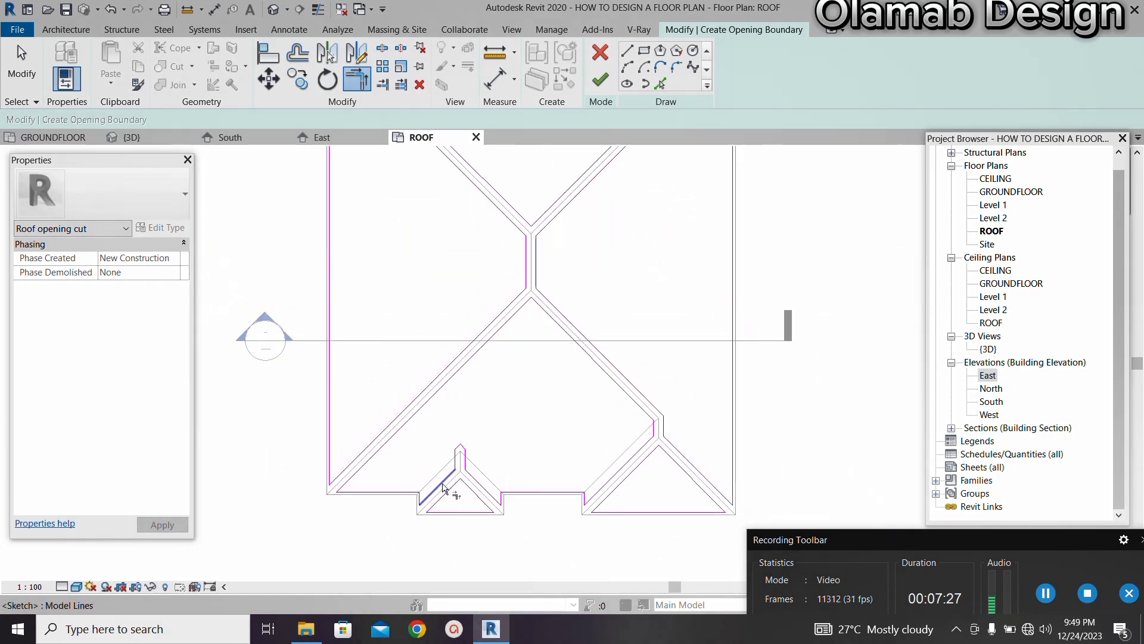
scroll(673, 487, up, 4)
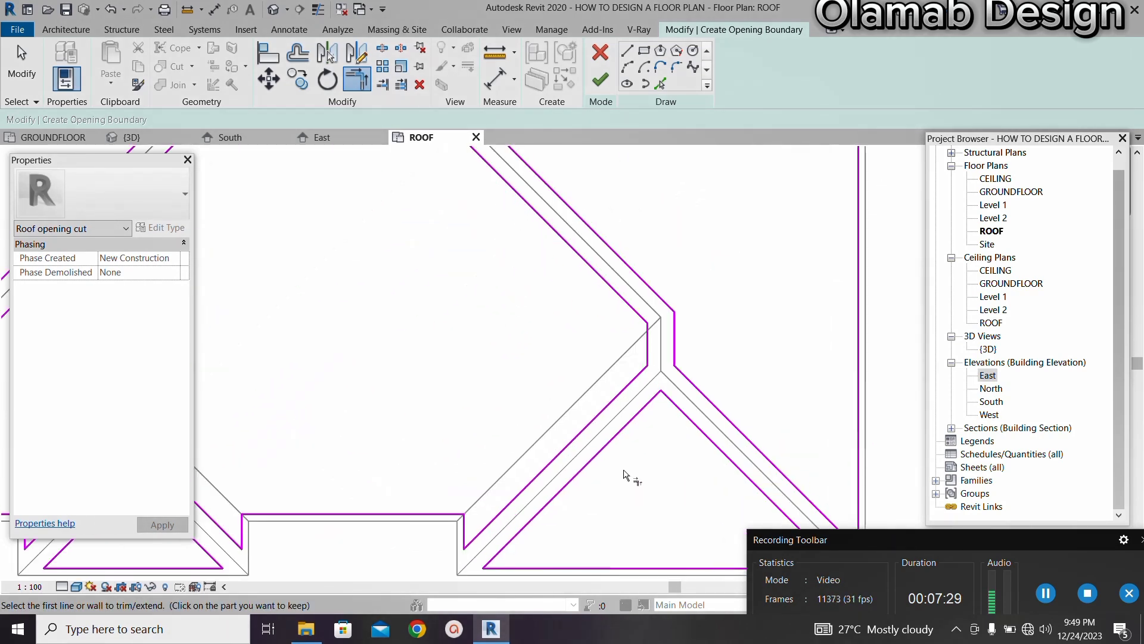
scroll(584, 393, down, 2)
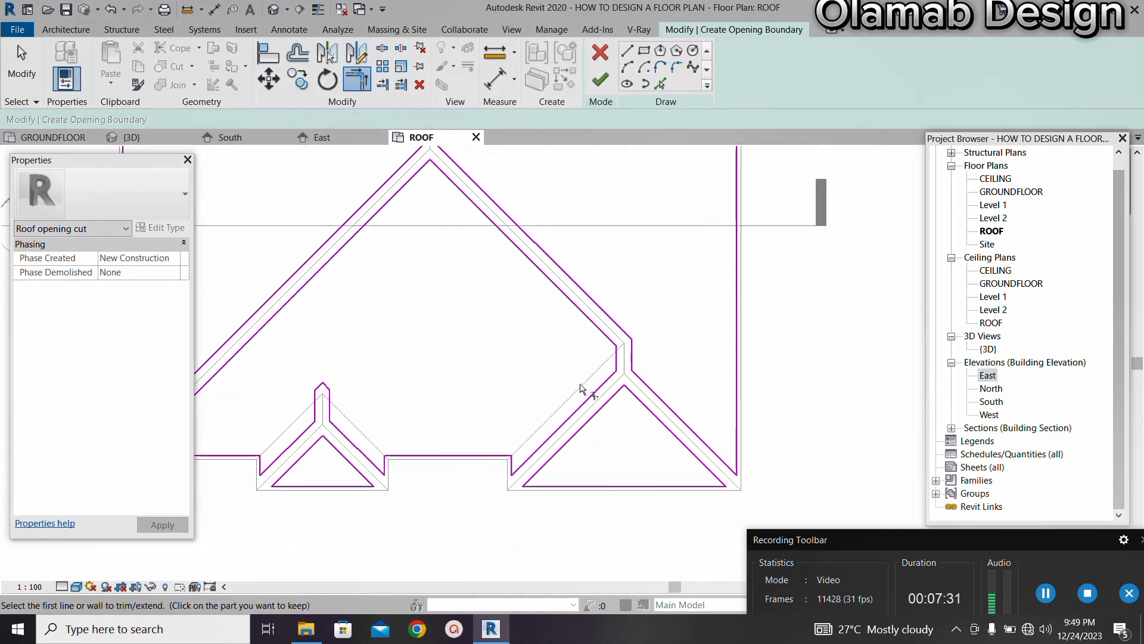
scroll(440, 459, down, 2)
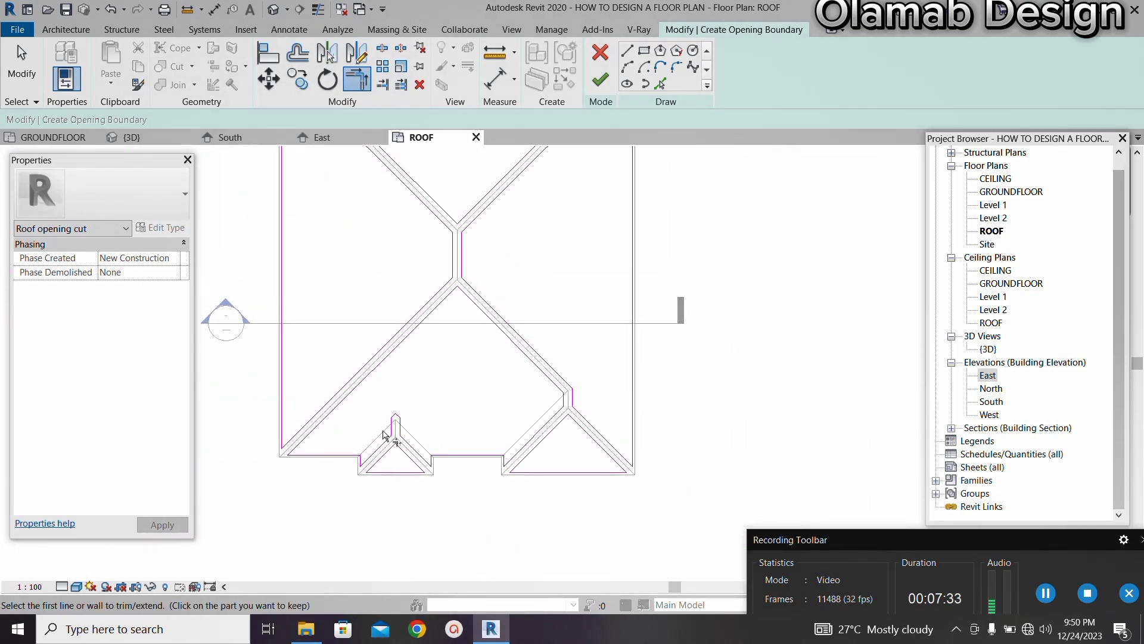
scroll(409, 398, up, 4)
scroll(407, 398, down, 4)
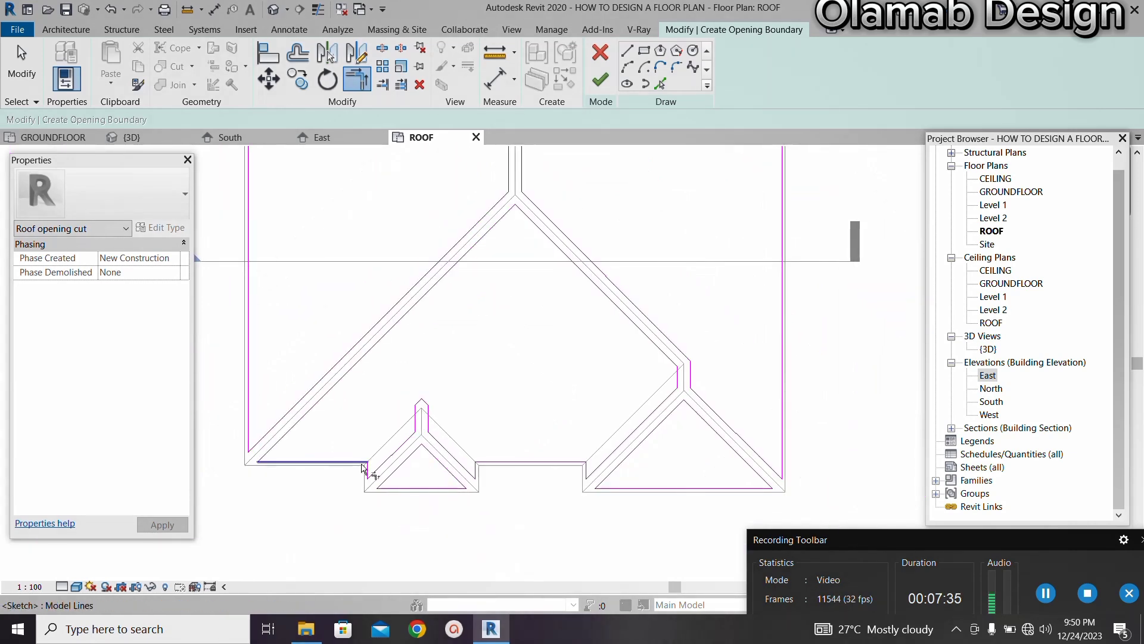
scroll(377, 472, down, 1)
scroll(268, 421, up, 3)
scroll(319, 439, down, 5)
scroll(306, 248, up, 5)
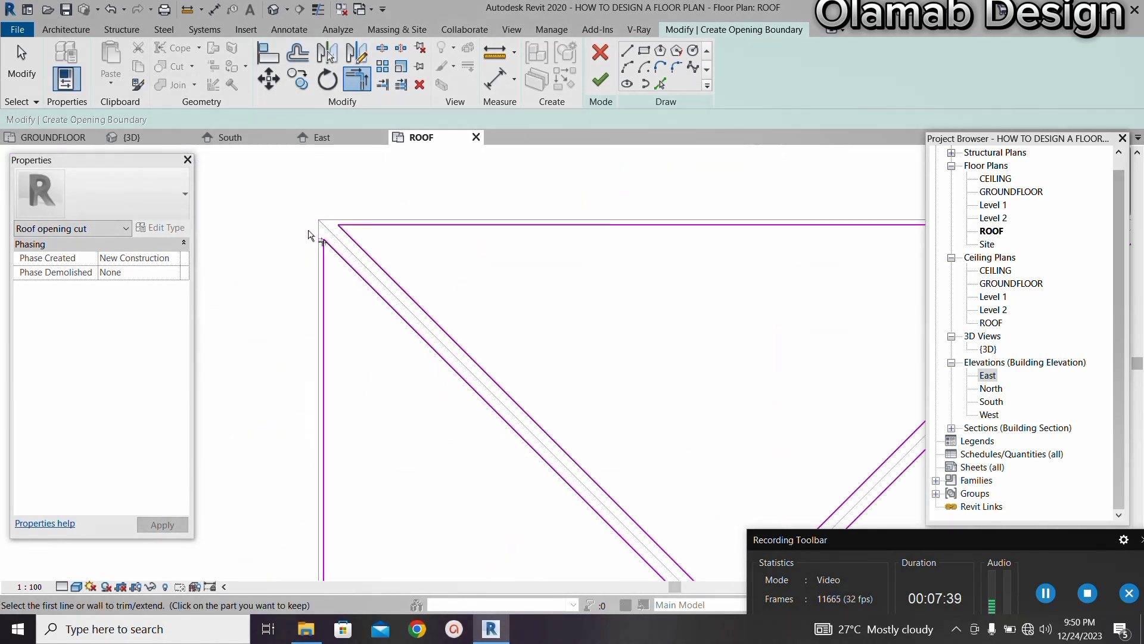
scroll(577, 447, down, 2)
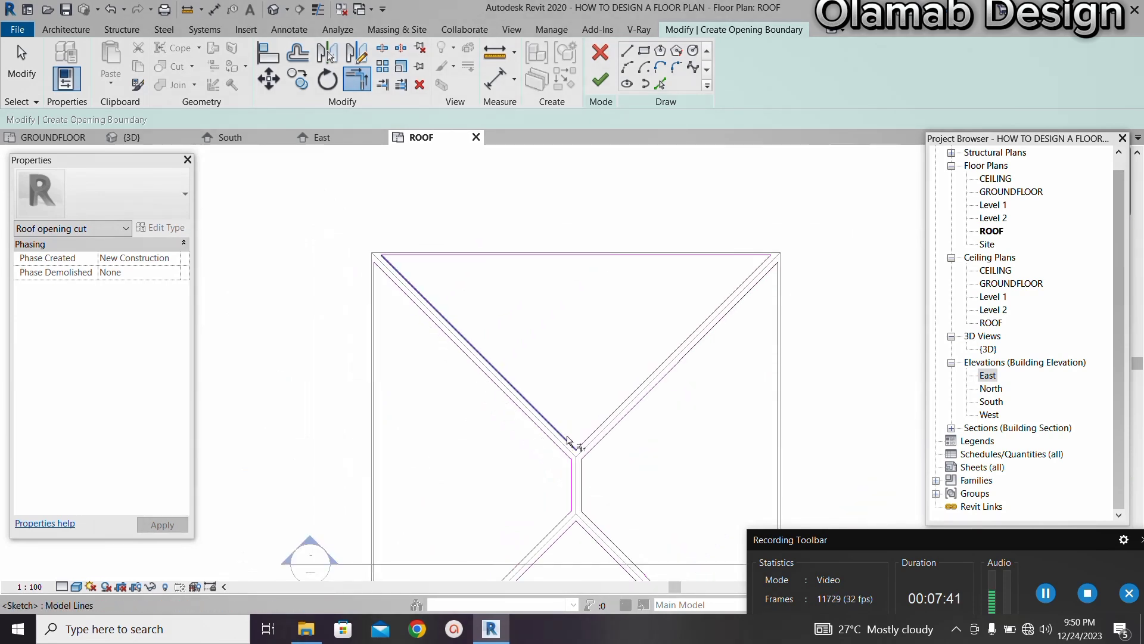
scroll(583, 434, up, 3)
scroll(620, 423, down, 4)
scroll(743, 293, up, 2)
scroll(732, 280, down, 5)
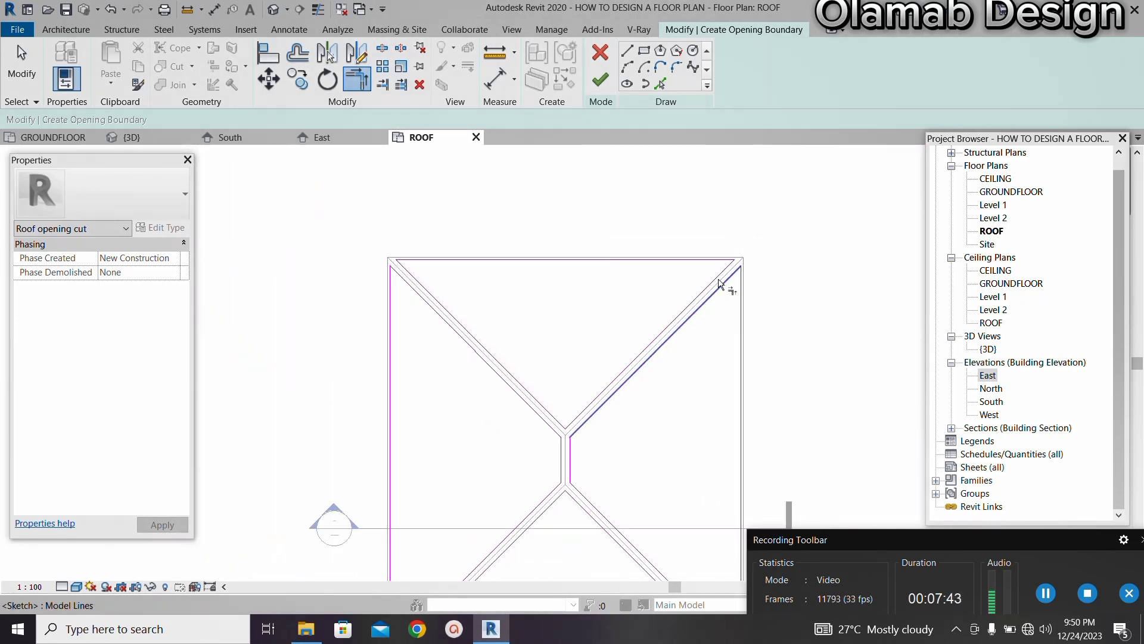
scroll(697, 464, up, 4)
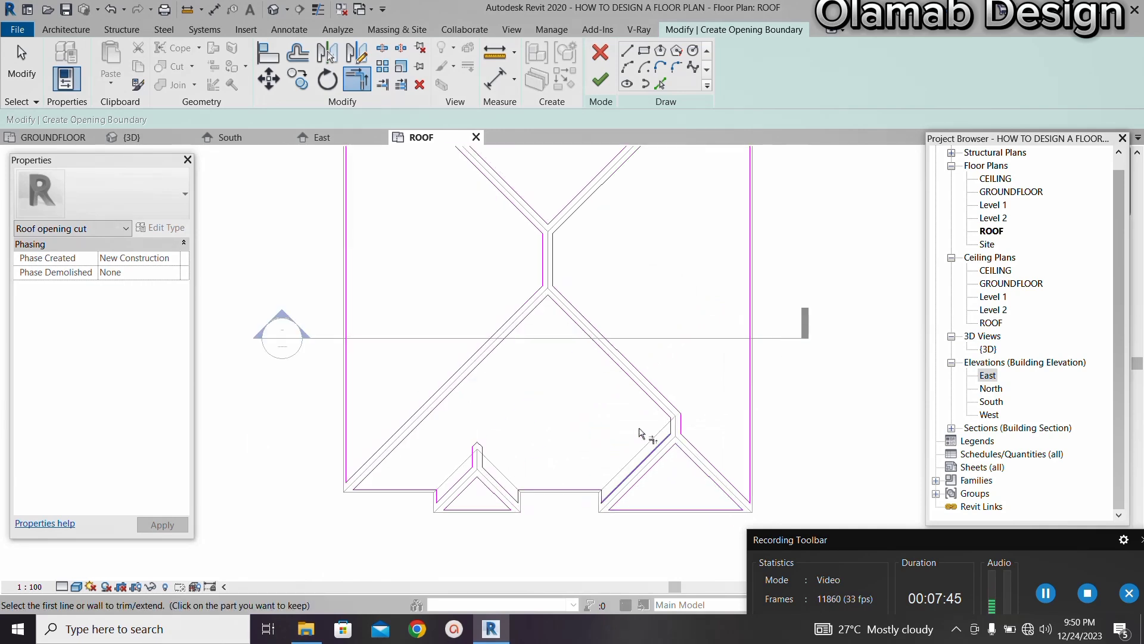
Try to finish the vertical opening sketch and return to editing its boundary
click(601, 91)
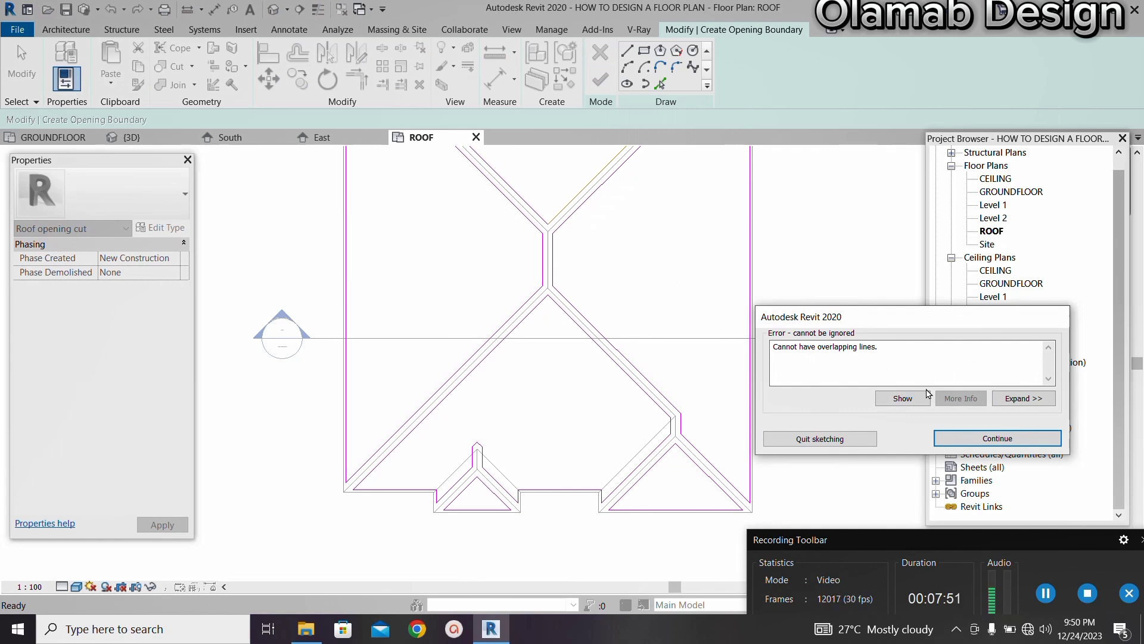
click(987, 438)
Delete the duplicate sketch line overlapping the inner offset line of the back-right hip
scroll(567, 280, down, 2)
scroll(634, 260, up, 6)
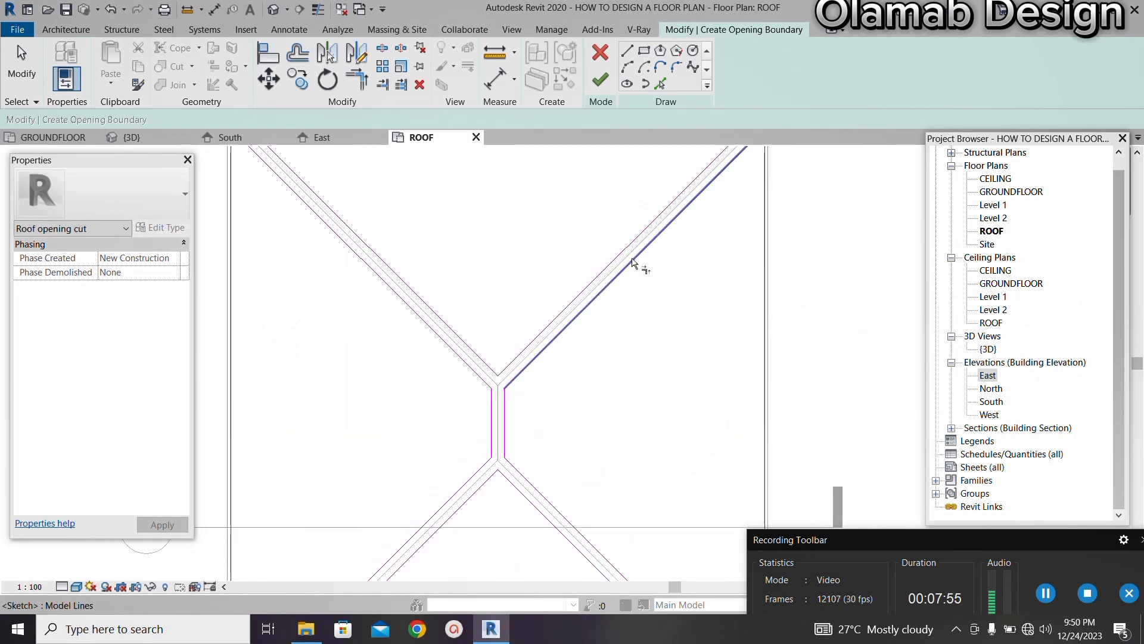
scroll(596, 277, up, 2)
key(t)
key(r)
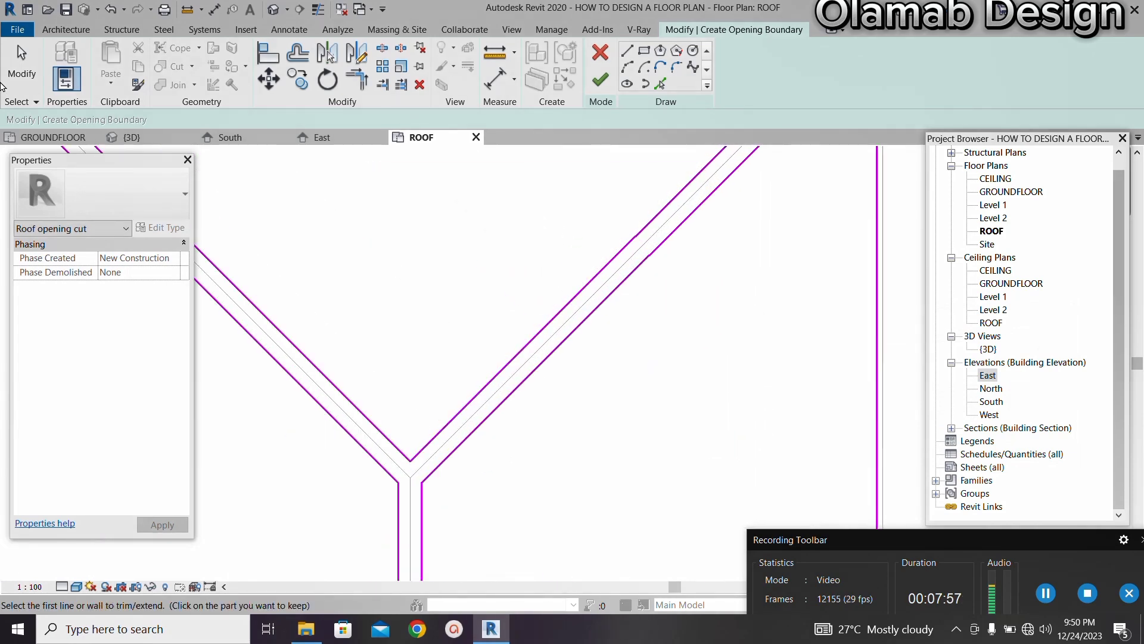
click(9, 60)
click(549, 320)
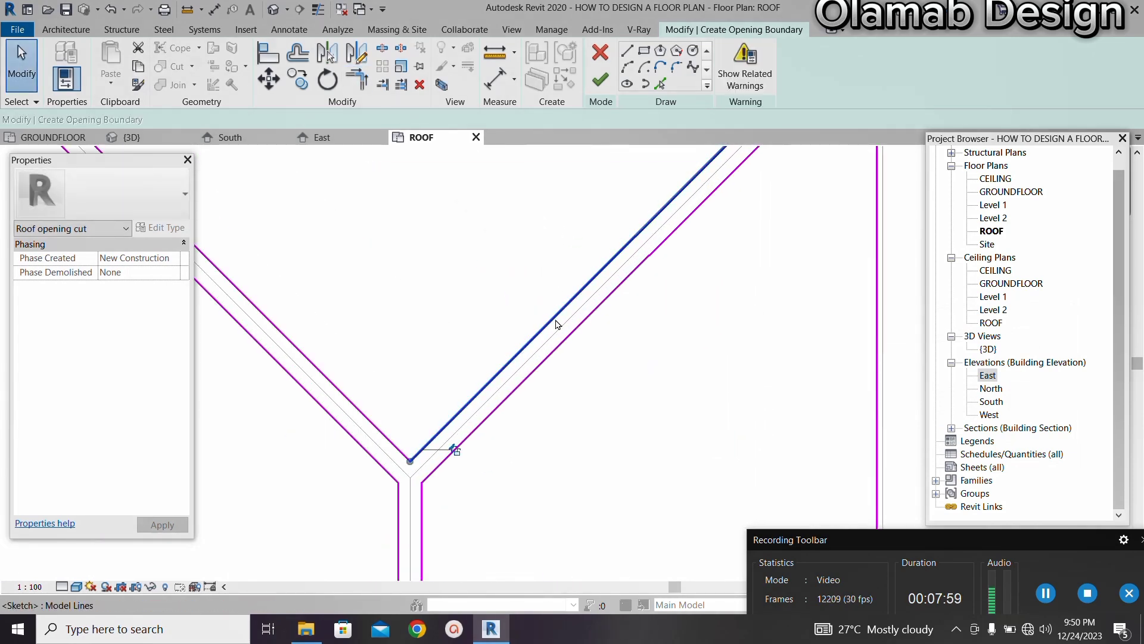
key(Escape)
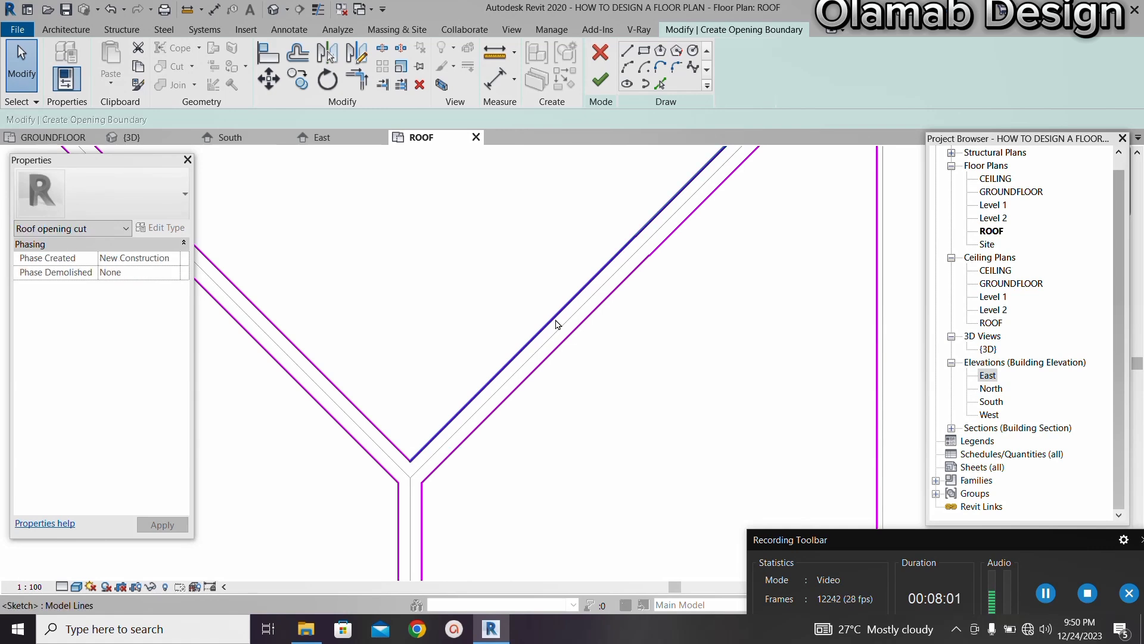
Finish the vertical opening sketch to cut the copied roof down to edge, hip and ridge strips
scroll(556, 335, down, 5)
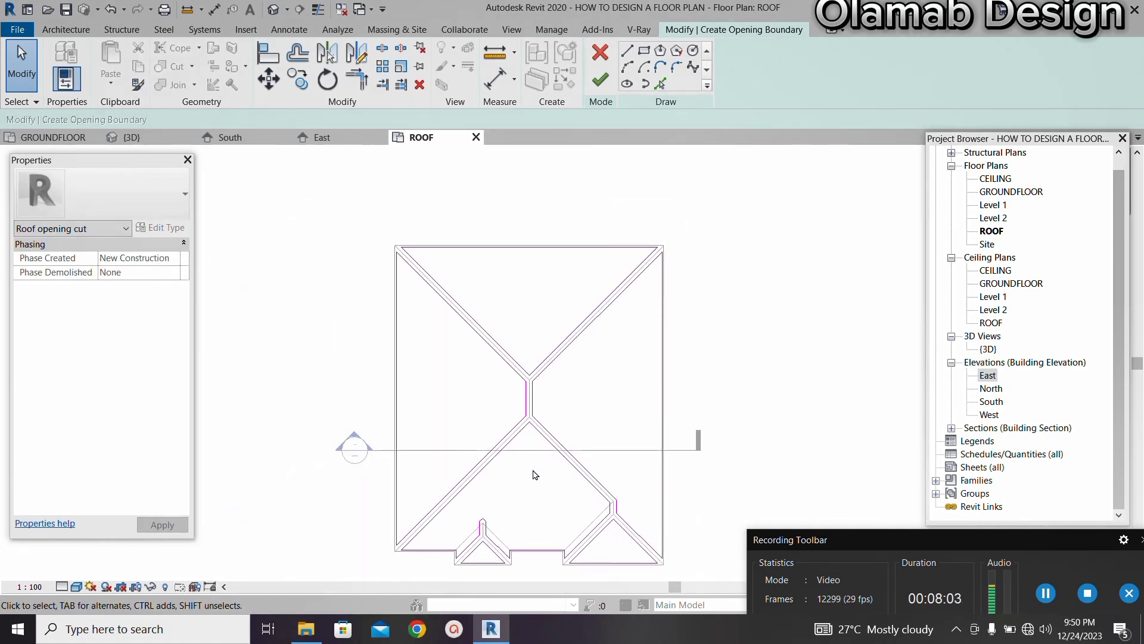
scroll(534, 471, up, 1)
scroll(533, 460, down, 1)
scroll(536, 442, up, 1)
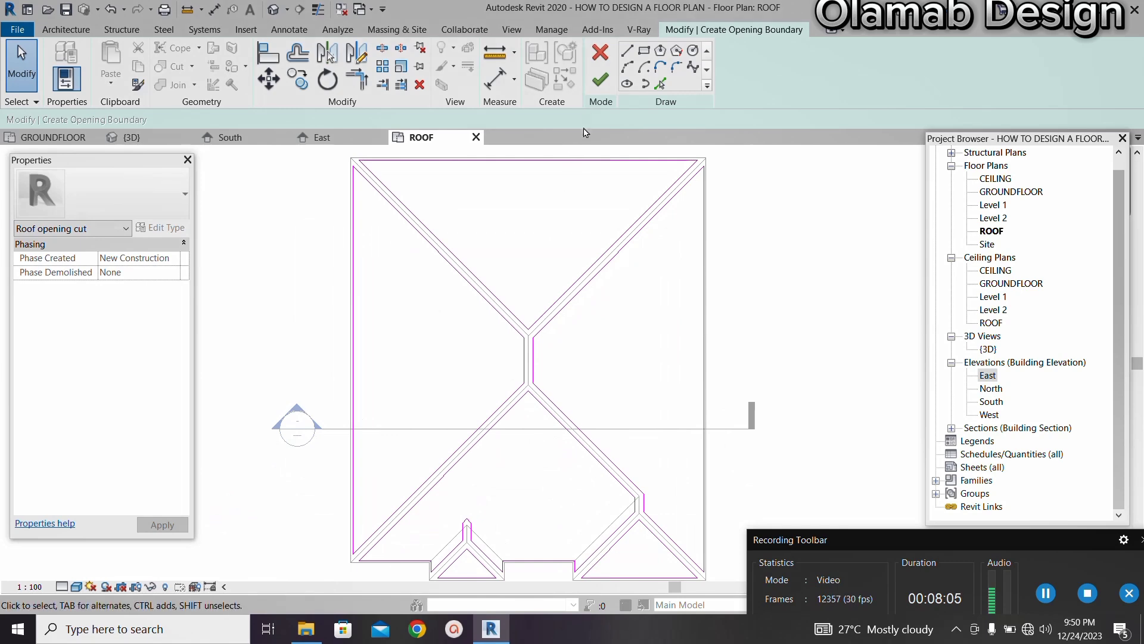
click(598, 81)
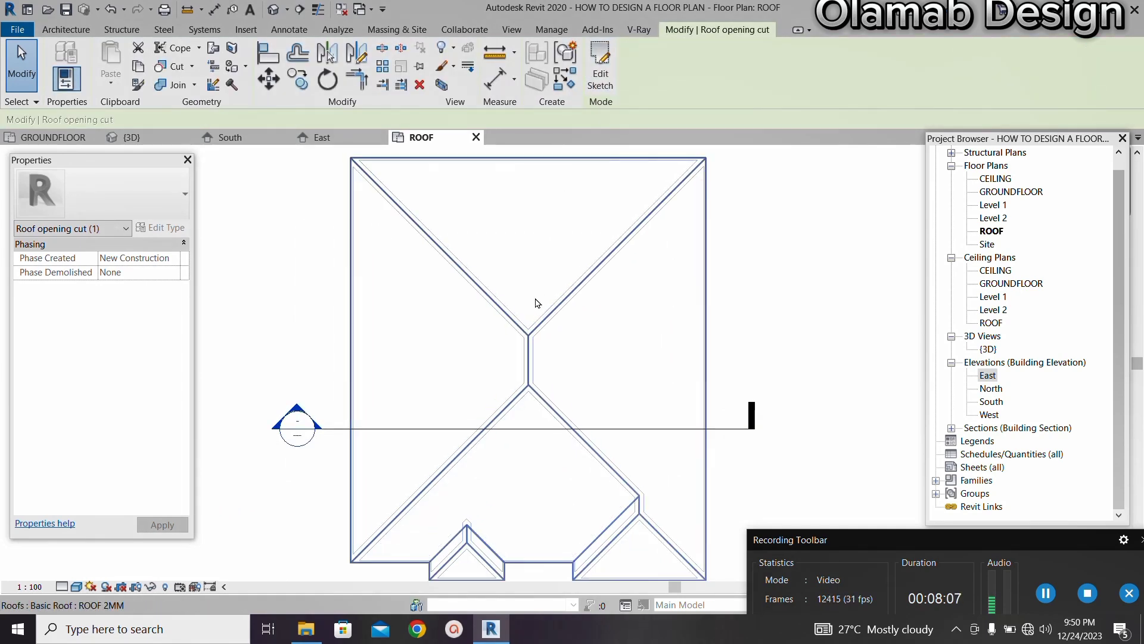
Examine the cut roof's edge, hip and ridge strips in the roof plan
scroll(388, 238, up, 2)
scroll(403, 226, up, 2)
scroll(403, 235, down, 2)
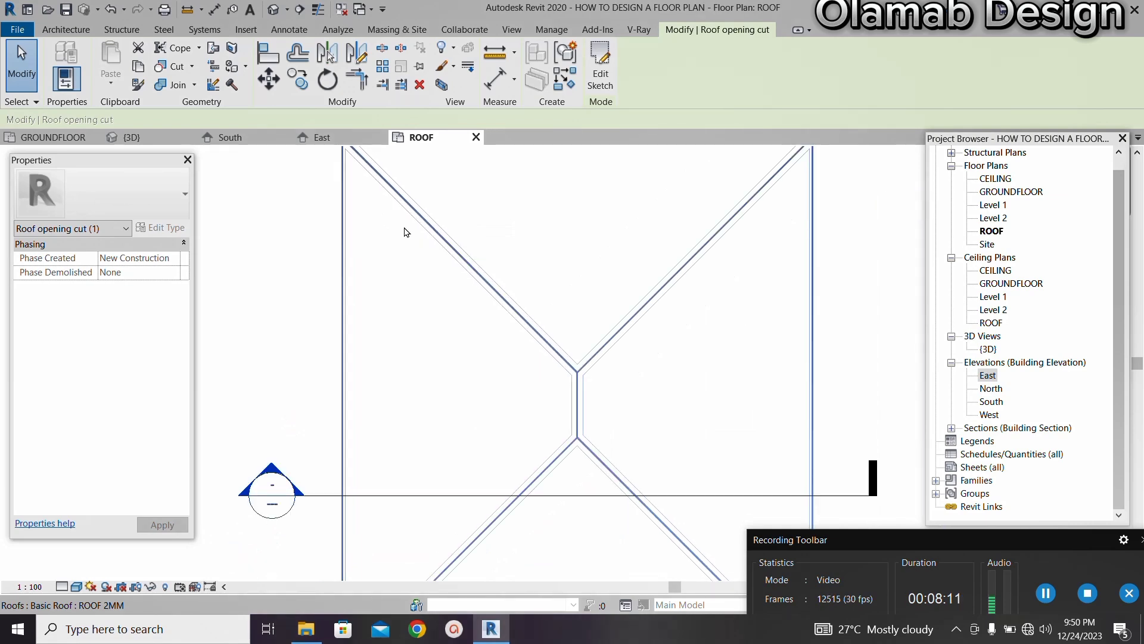
scroll(404, 231, up, 2)
scroll(404, 209, up, 2)
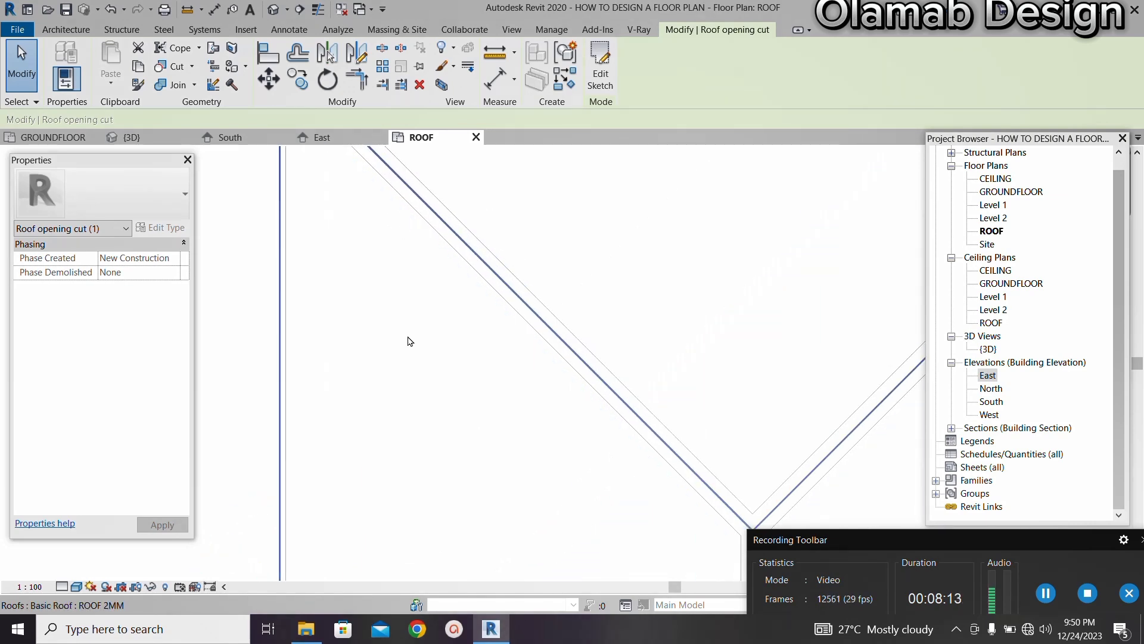
scroll(442, 282, down, 2)
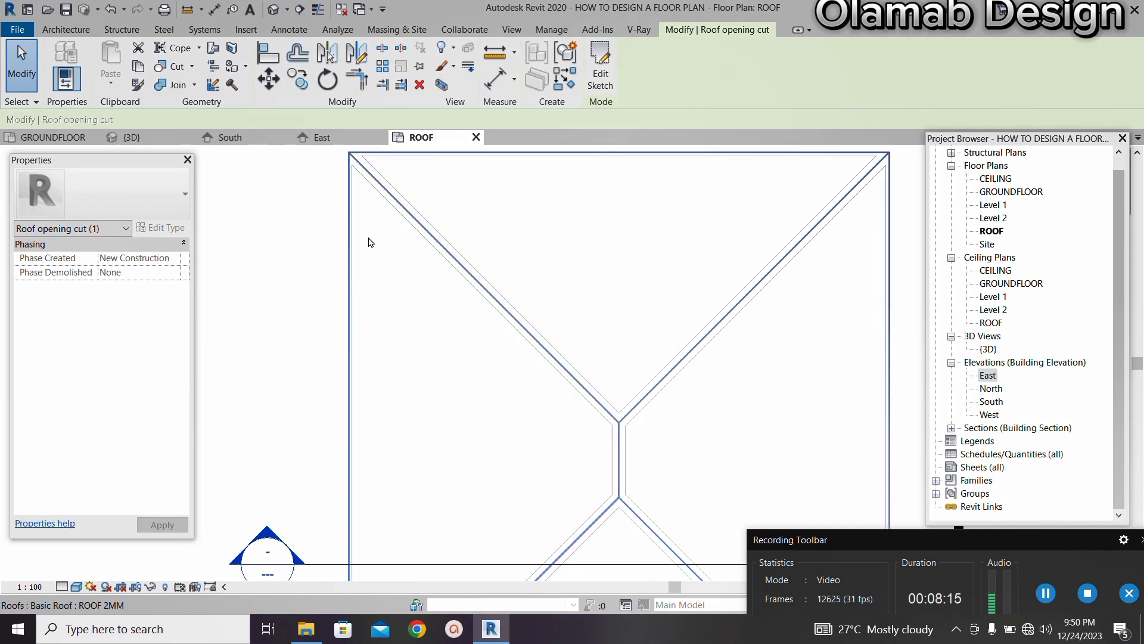
click(341, 279)
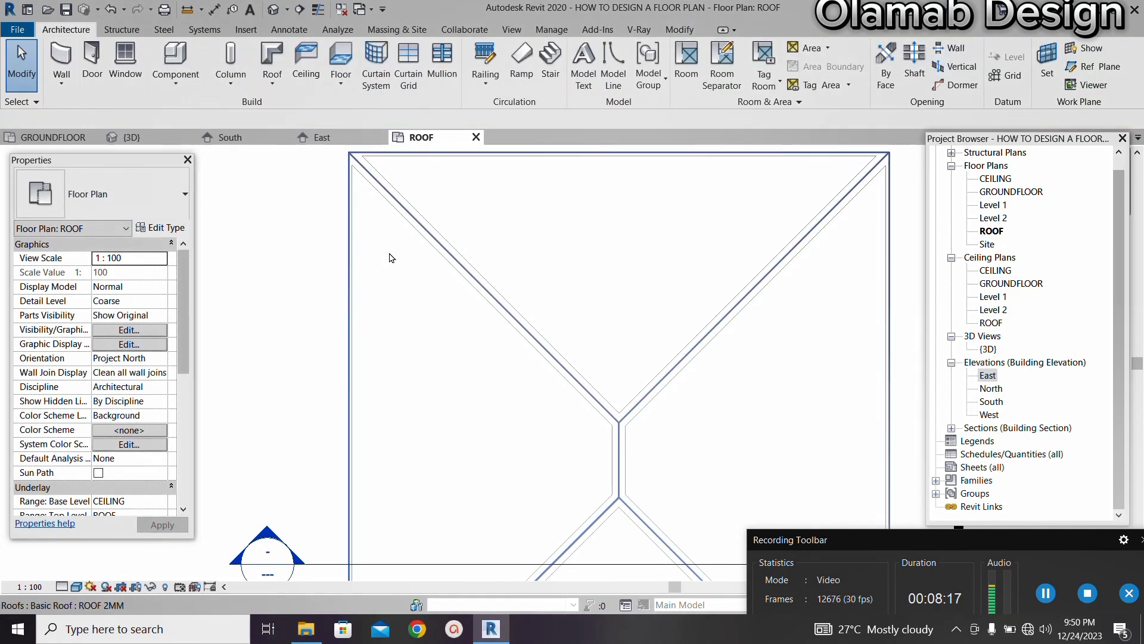
scroll(392, 251, up, 1)
scroll(393, 216, up, 2)
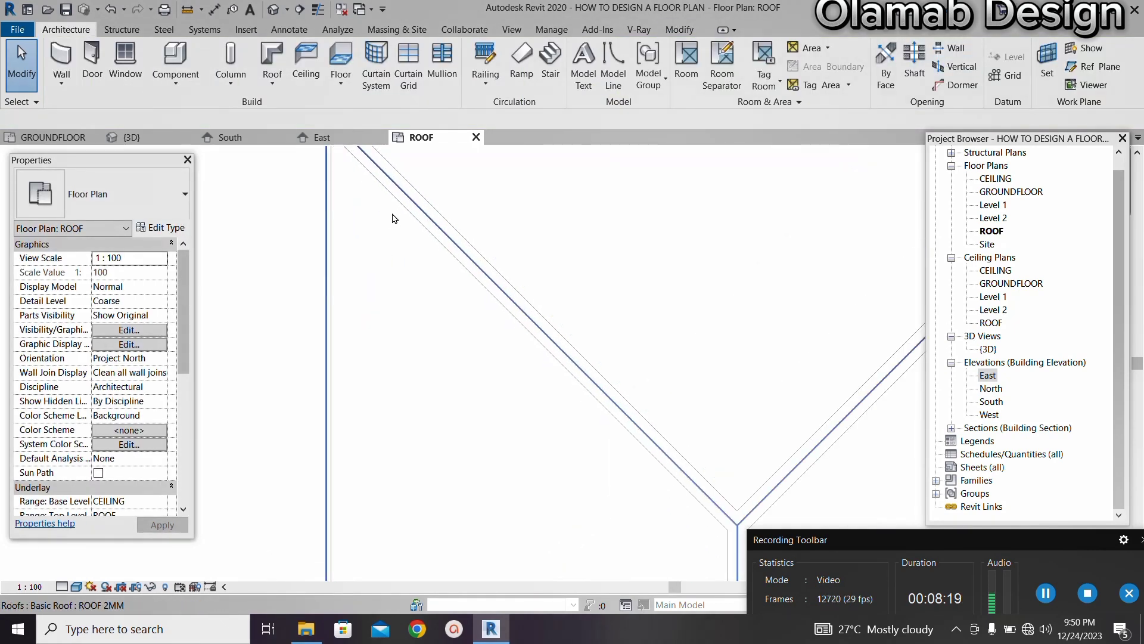
scroll(360, 224, down, 2)
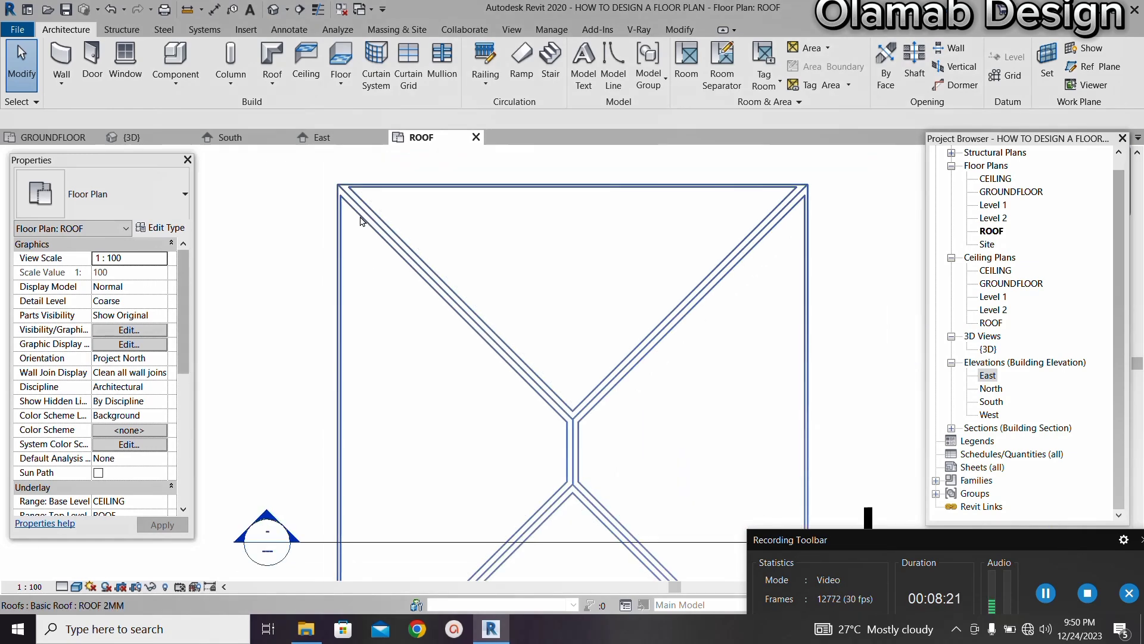
scroll(360, 226, up, 1)
scroll(360, 229, up, 2)
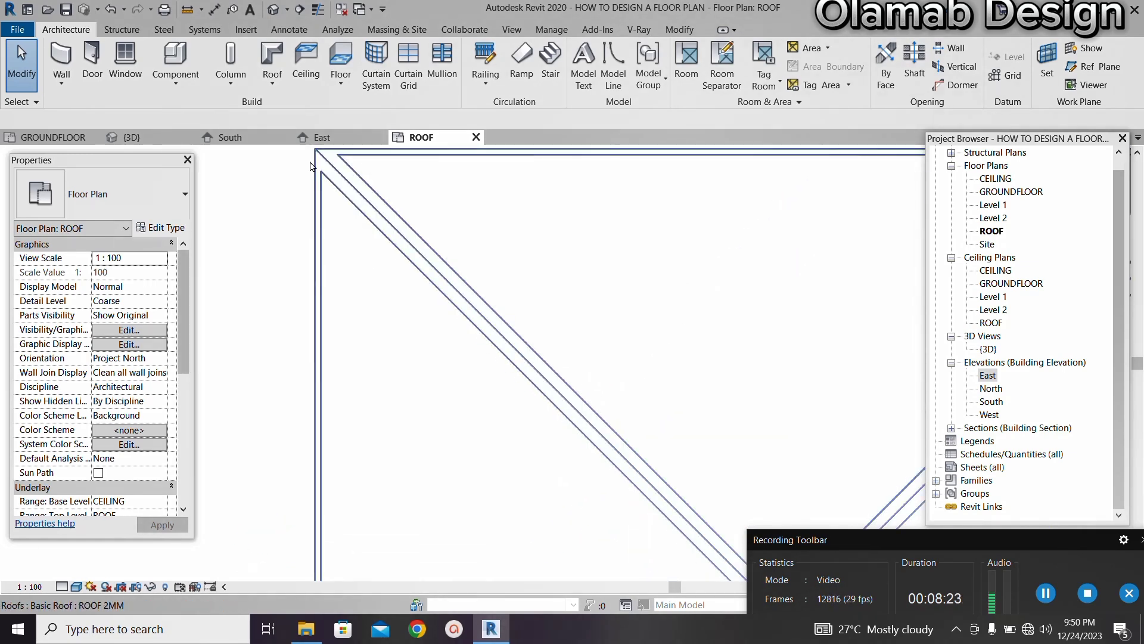
scroll(322, 172, down, 5)
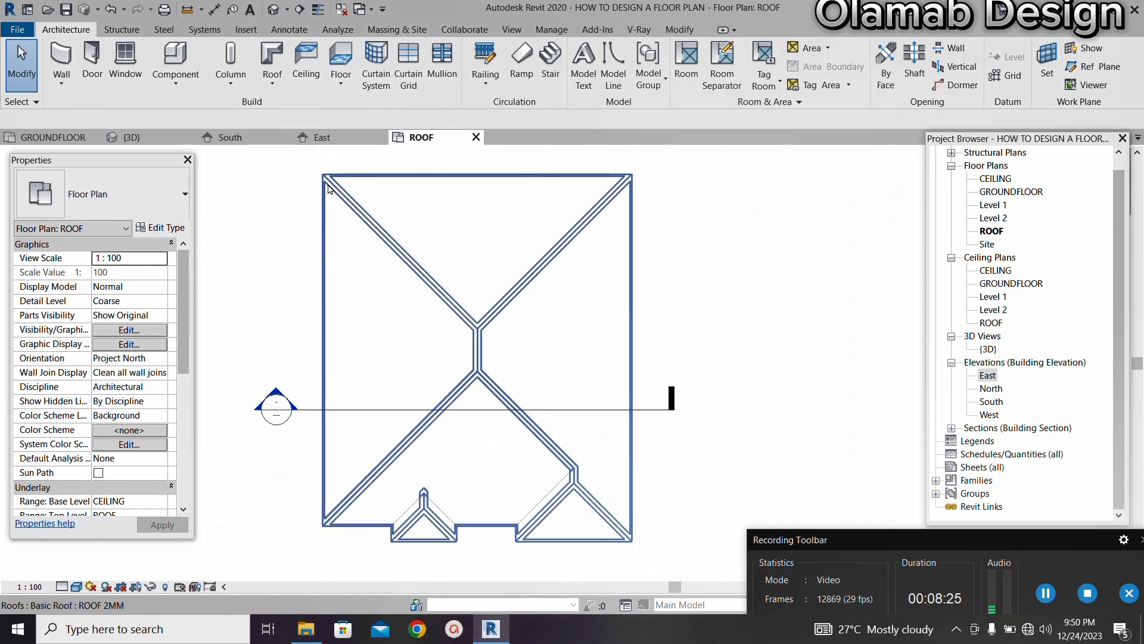
scroll(441, 275, up, 2)
scroll(473, 236, up, 2)
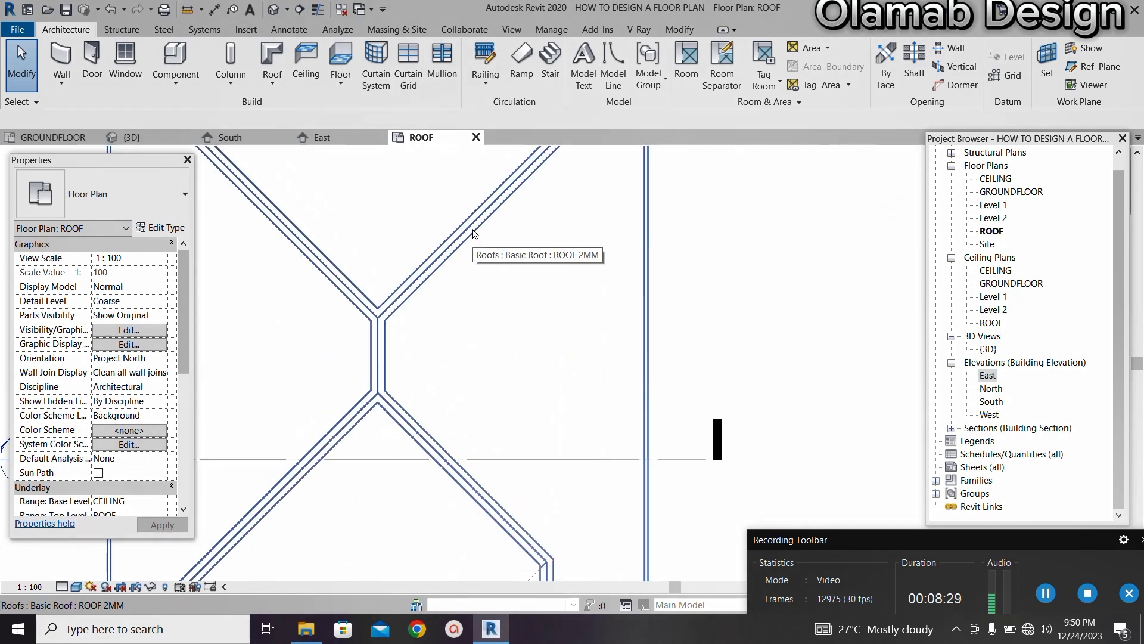
click(479, 219)
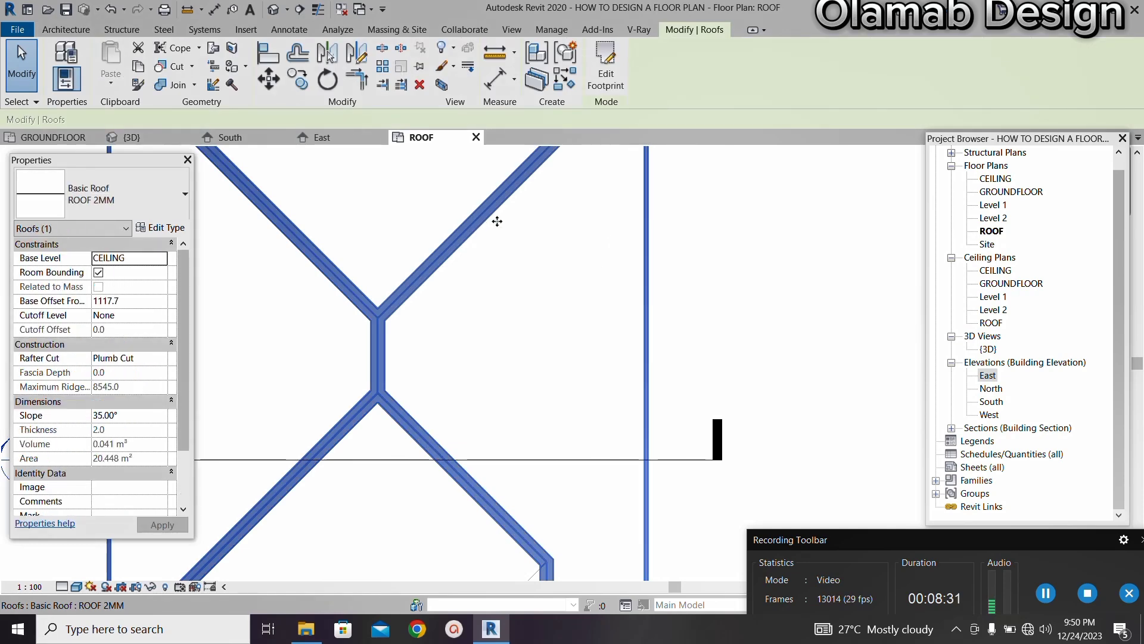
scroll(520, 271, down, 3)
click(734, 224)
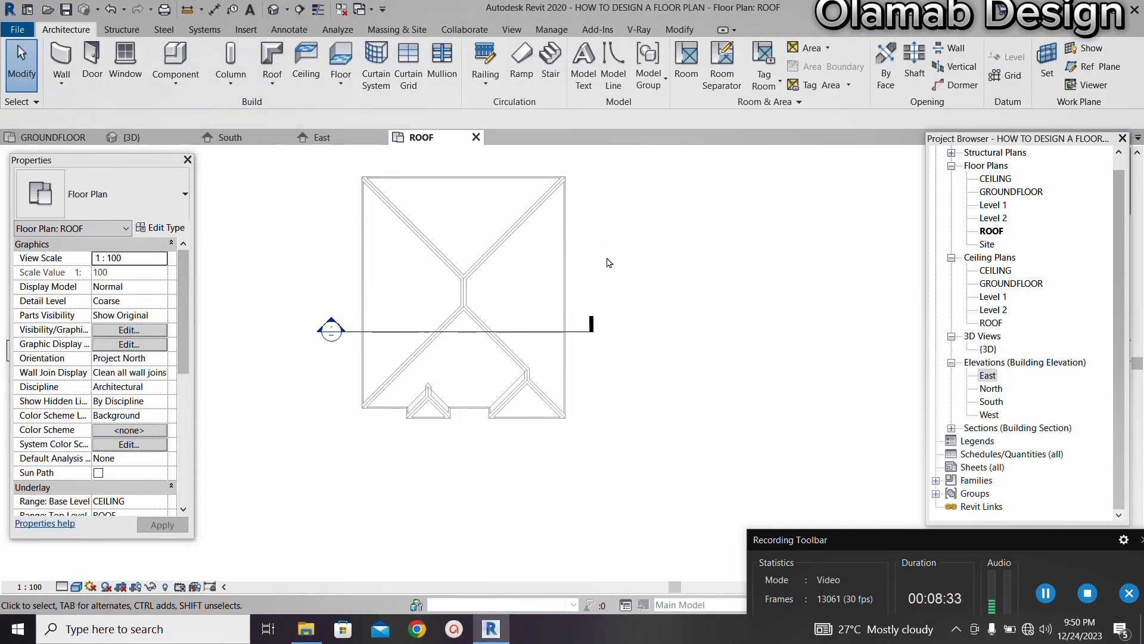
Edit the original roof's footprint and offset its left boundary line 75 outward without keeping a copy
double_click(549, 271)
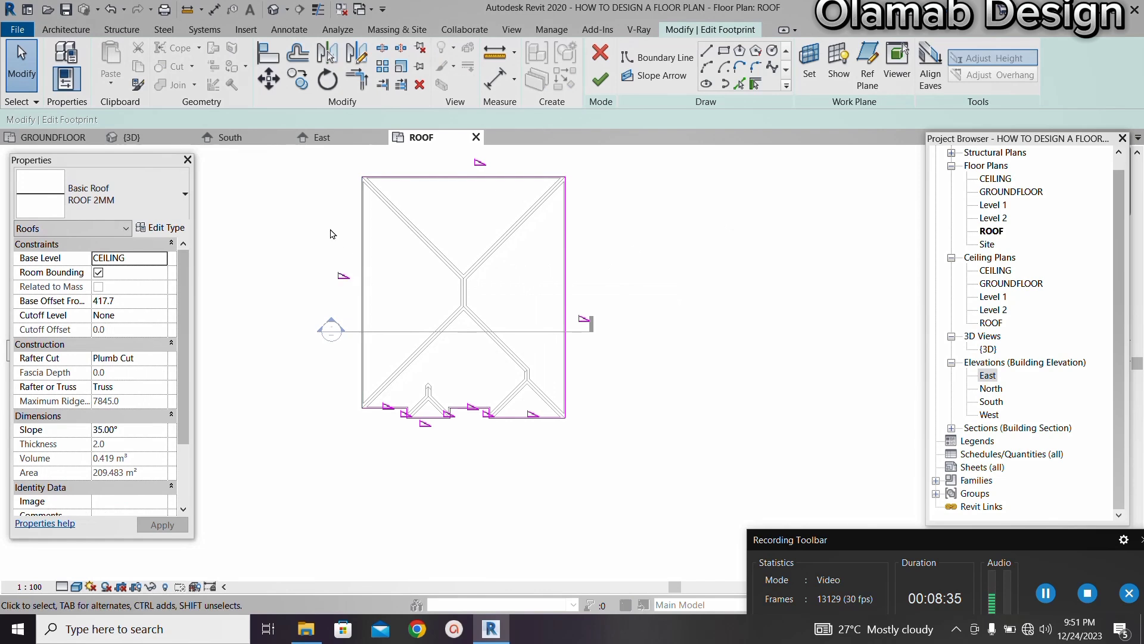
scroll(378, 173, up, 5)
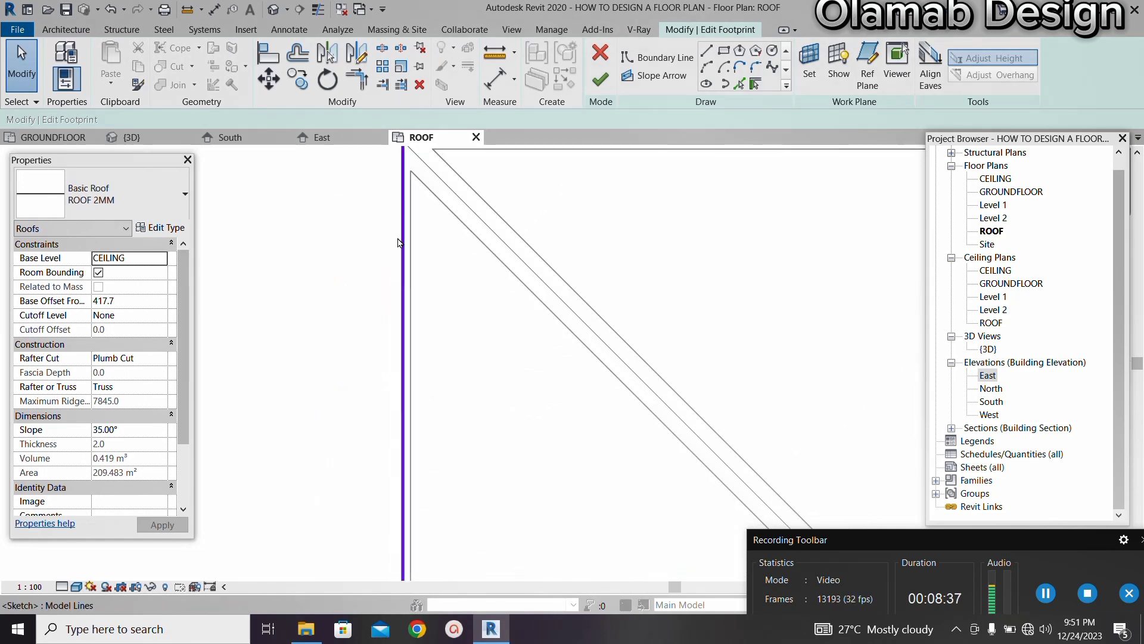
scroll(399, 242, up, 1)
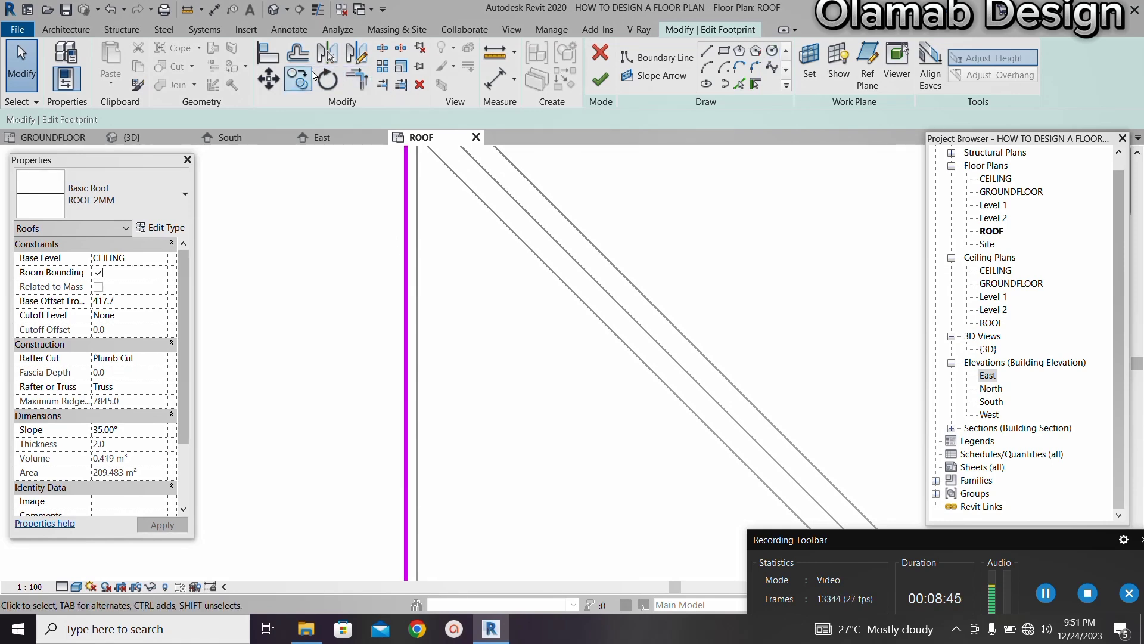
click(297, 52)
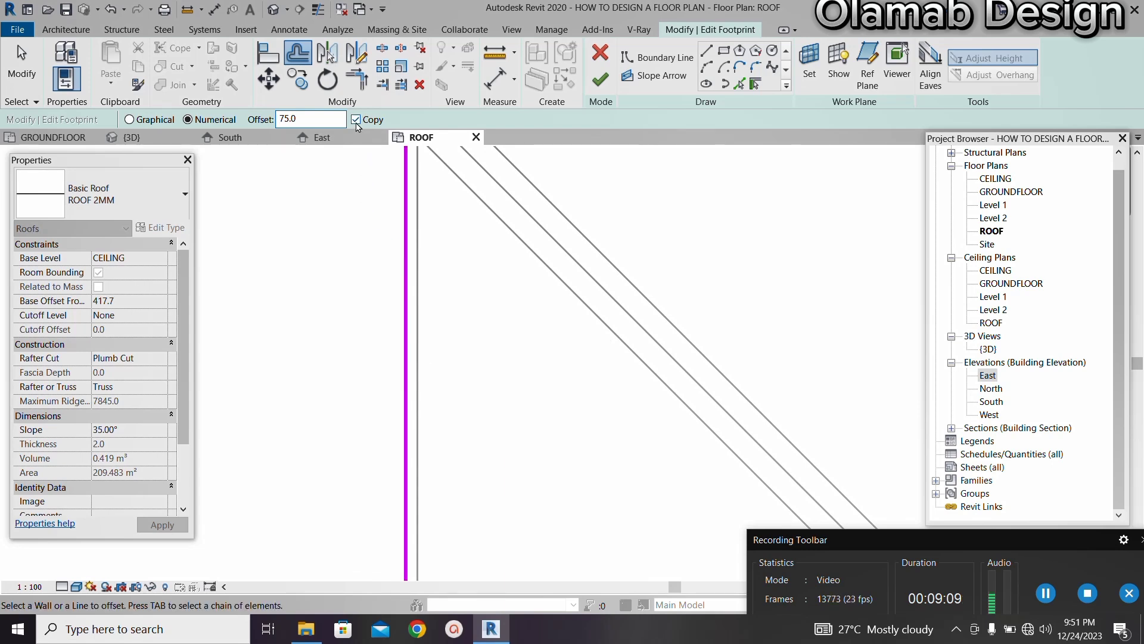
click(406, 272)
scroll(408, 325, down, 2)
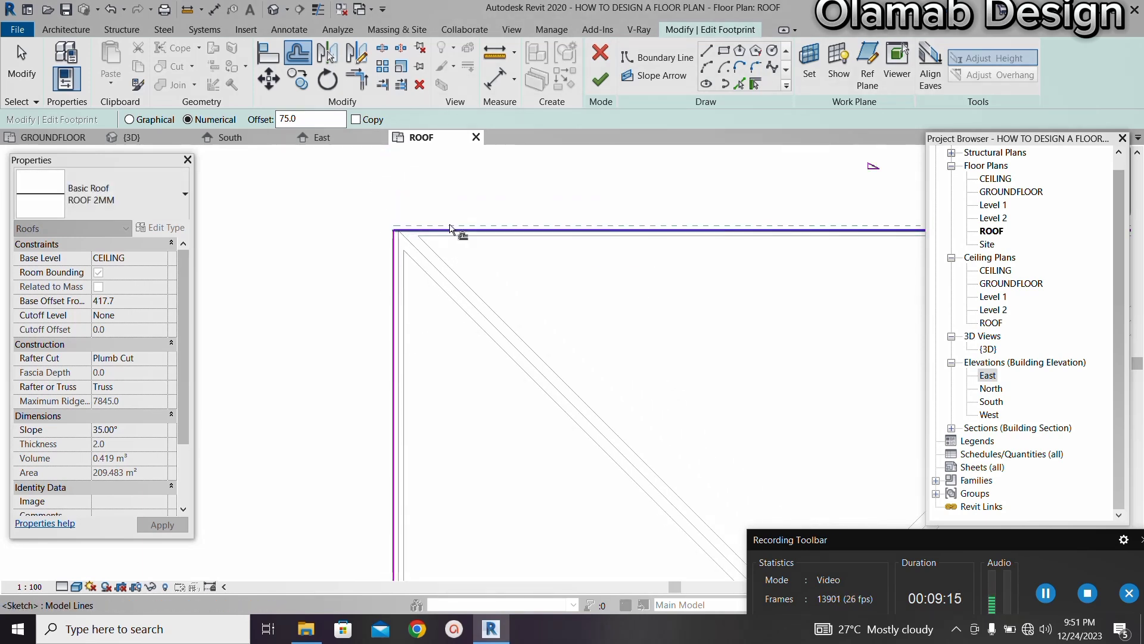
Offset the footprint's back boundary line 75 outward, undoing any offset placed on the inner side
scroll(451, 230, up, 5)
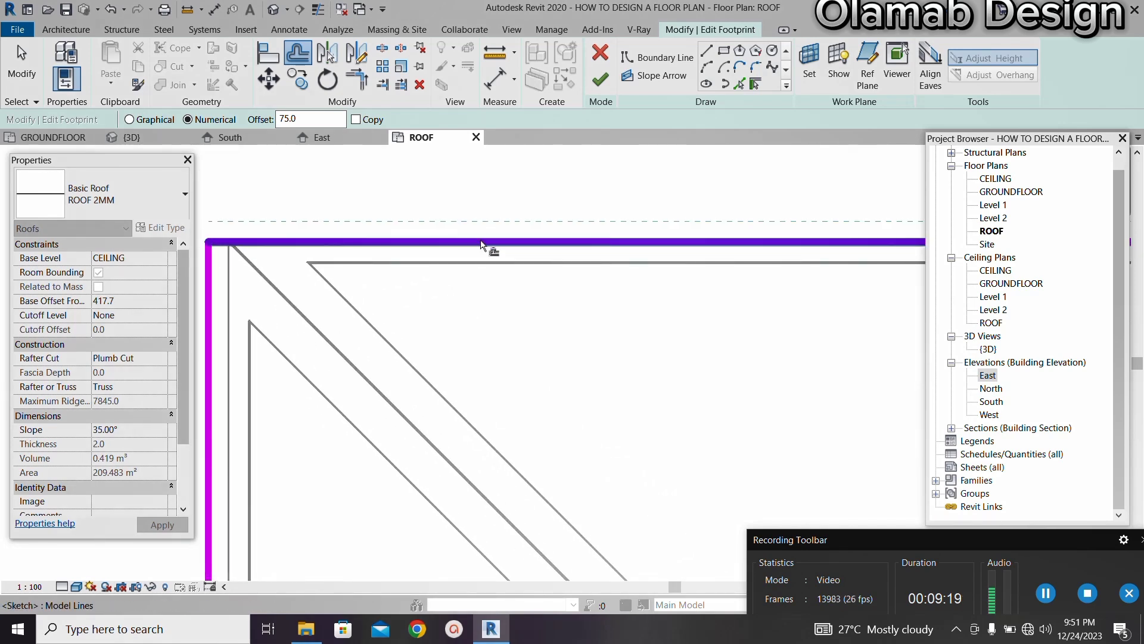
click(483, 246)
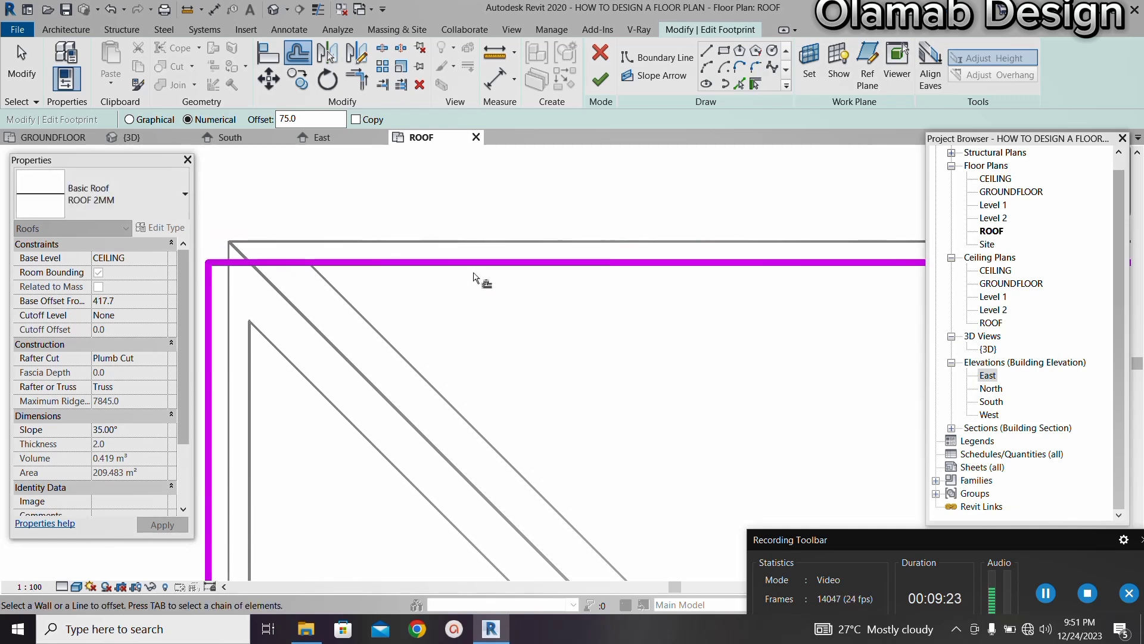
key(ctrl+z)
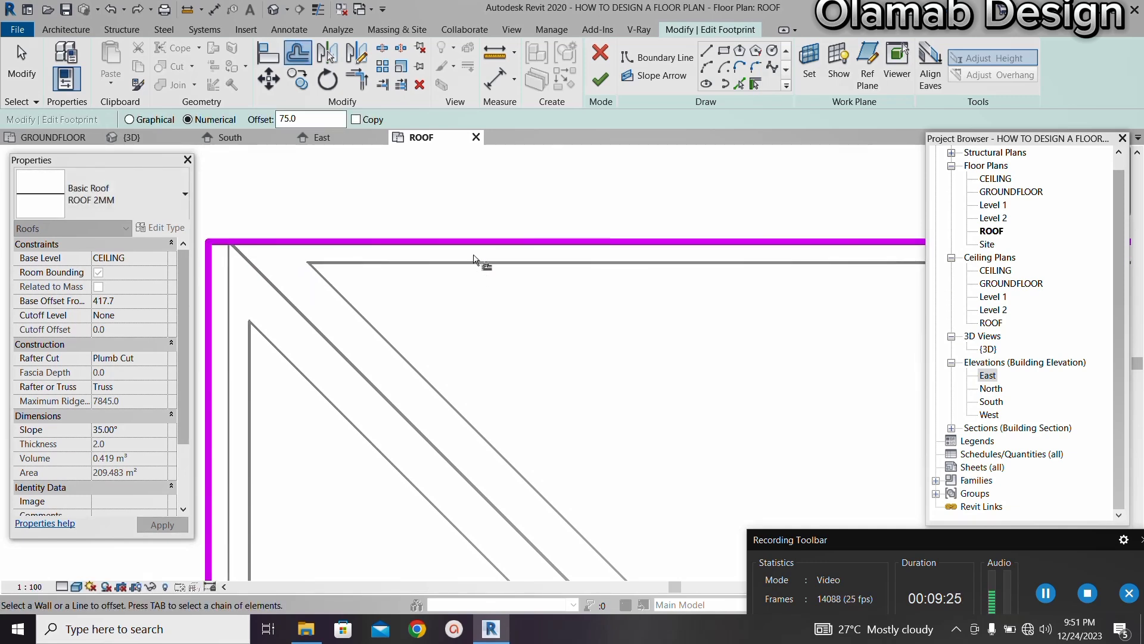
scroll(465, 238, down, 5)
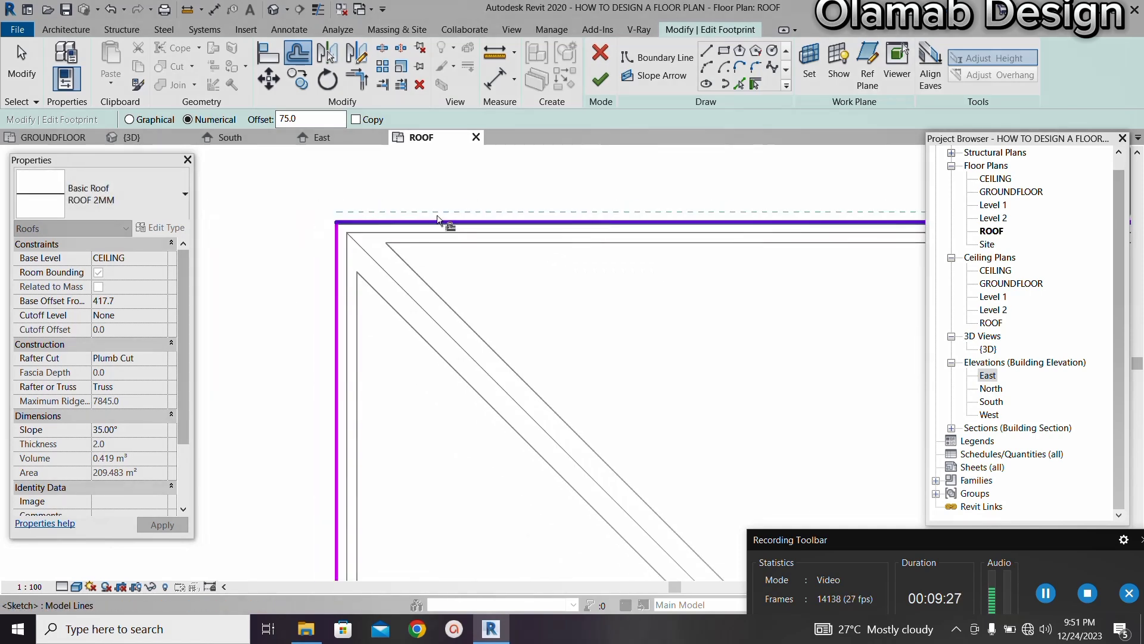
Offset the footprint's right boundary line 75 outward from the roof edge, correcting any inward offset
scroll(664, 253, up, 8)
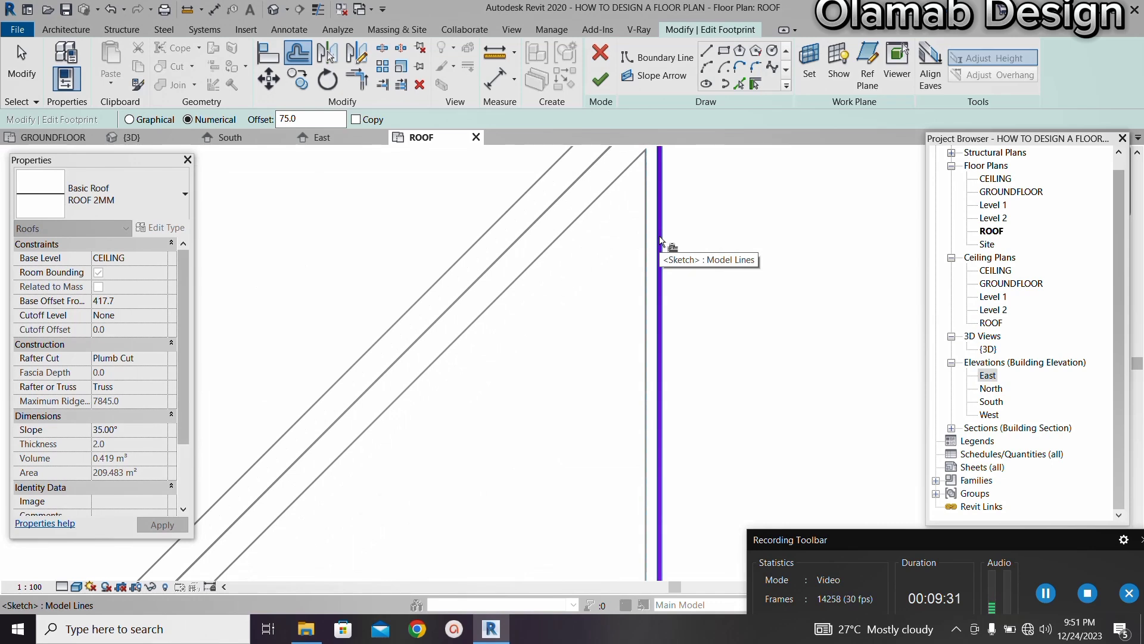
click(660, 241)
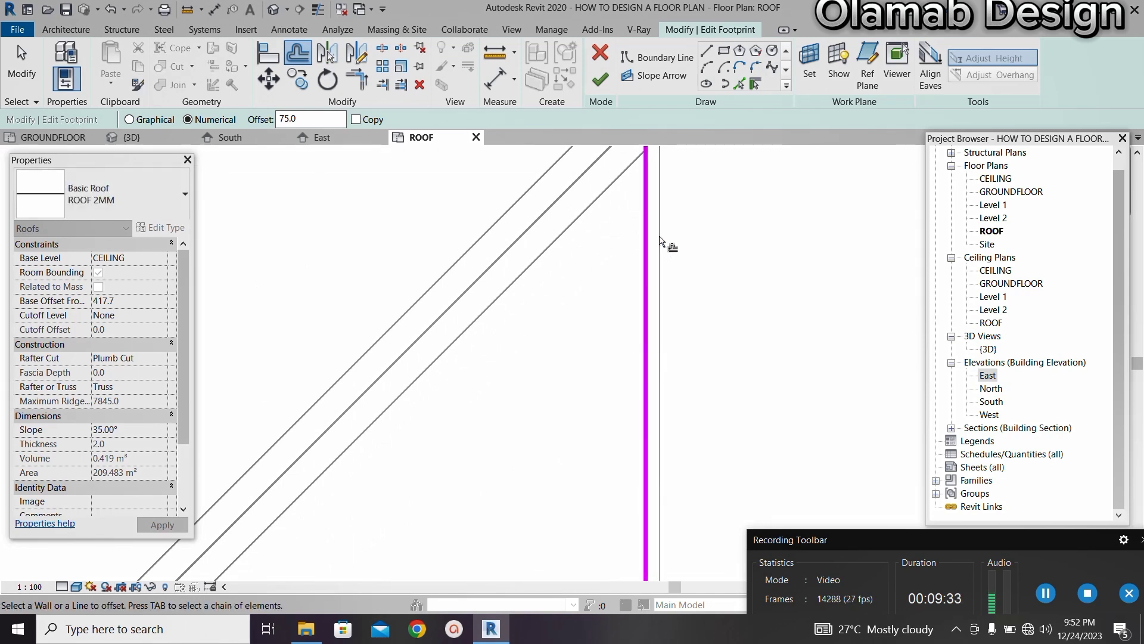
scroll(659, 240, up, 2)
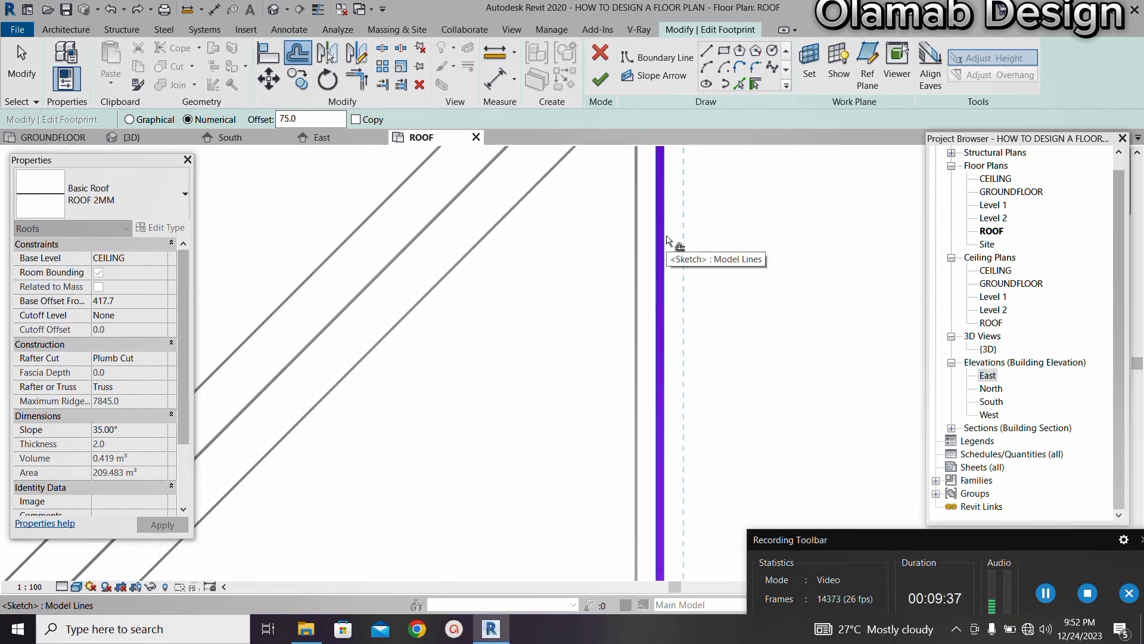
click(667, 240)
scroll(685, 240, down, 5)
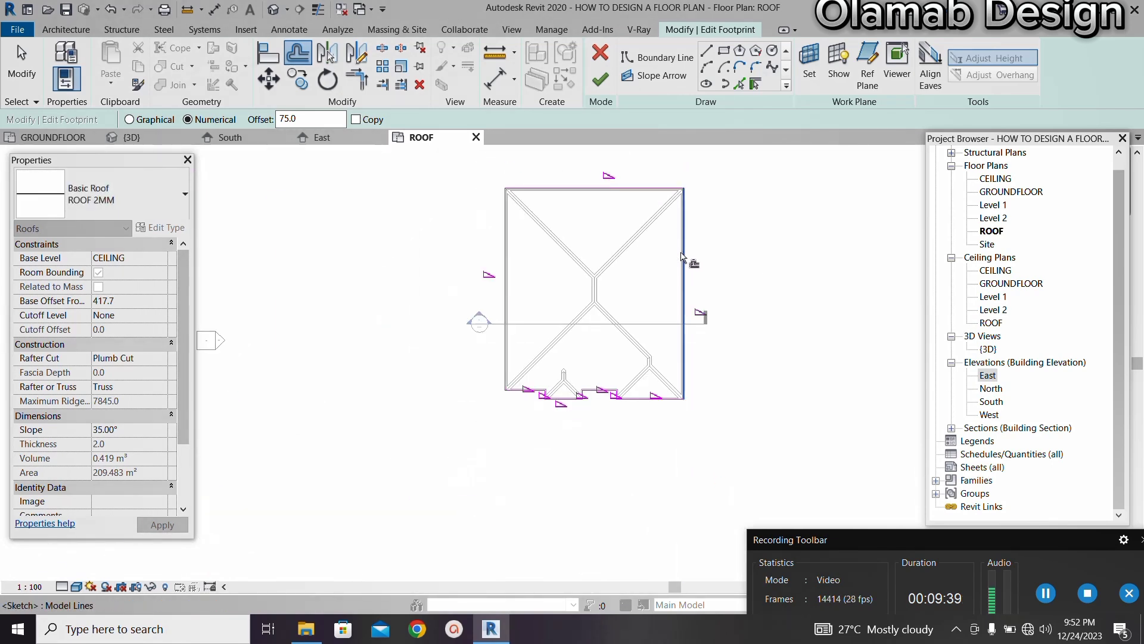
Offset the front line and inner side line of the larger front-right bay 75 outward
scroll(650, 383, up, 3)
scroll(767, 423, up, 2)
click(663, 454)
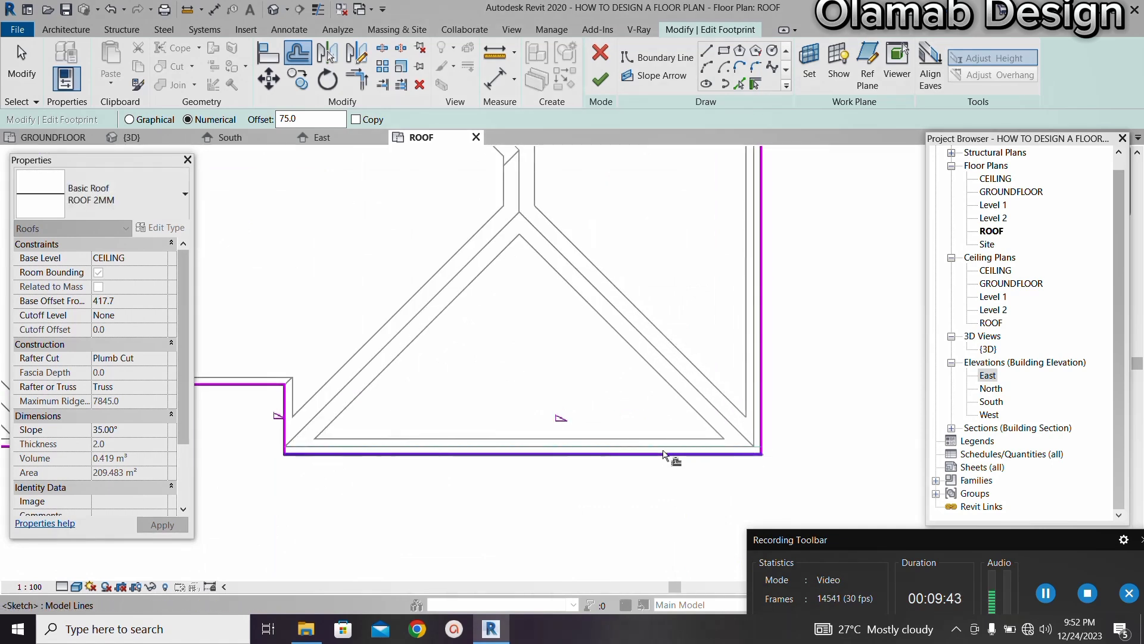
scroll(575, 446, down, 3)
scroll(439, 435, up, 4)
scroll(521, 429, up, 2)
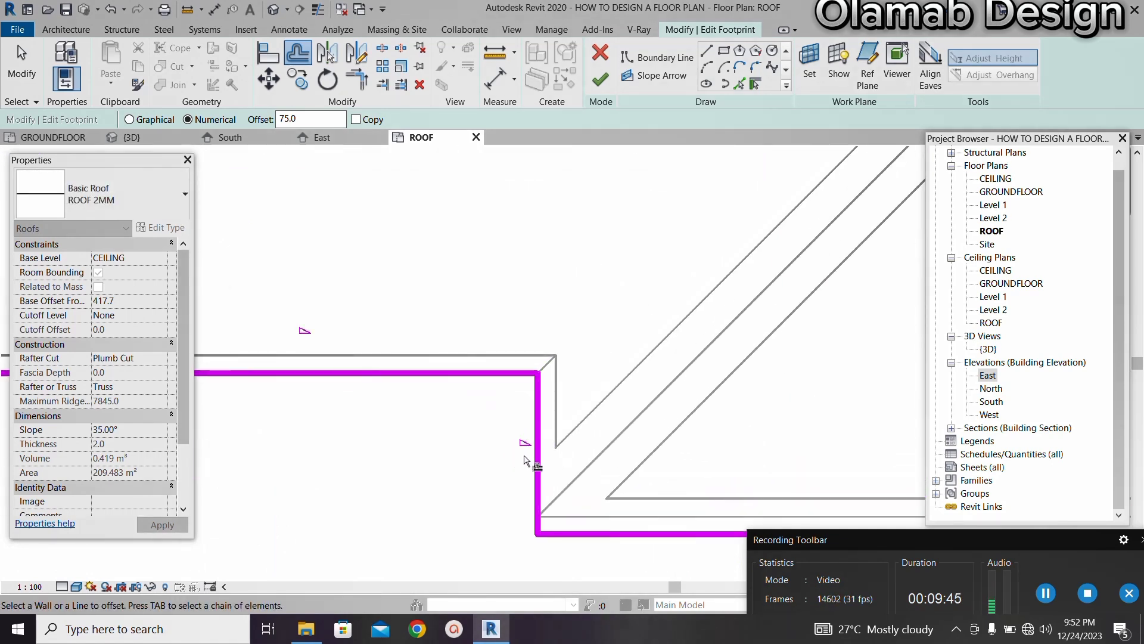
click(534, 467)
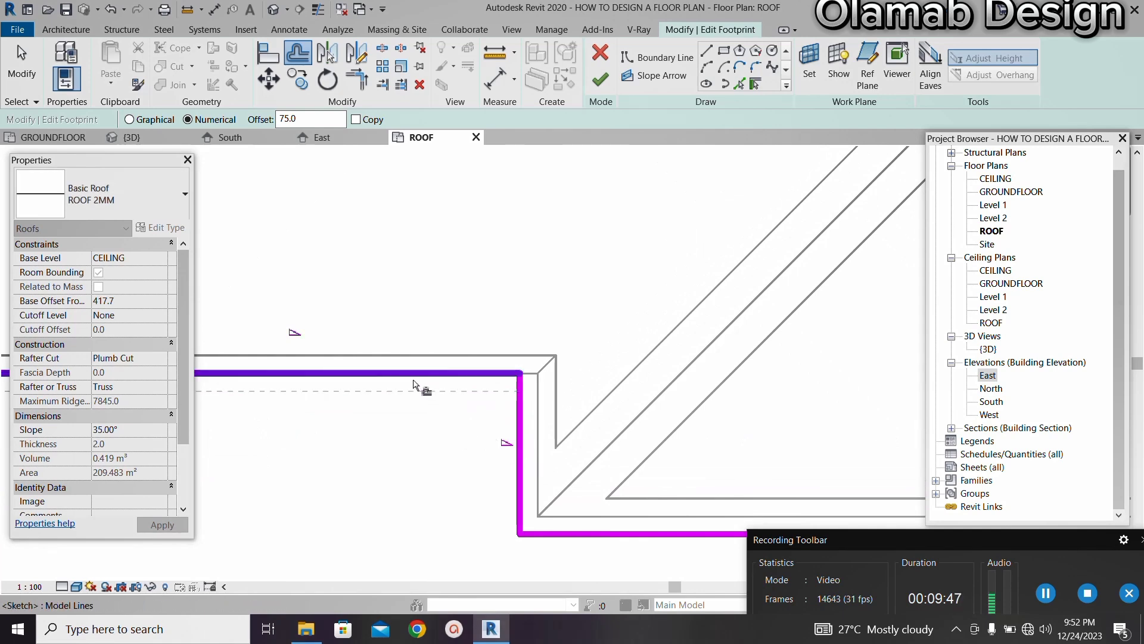
Offset the recessed eave line between the two front bays and the small bay's adjoining side line 75 outward
click(414, 384)
scroll(477, 334, down, 3)
scroll(322, 395, up, 3)
scroll(322, 396, up, 2)
click(346, 413)
Offset the small front bay's front line and its remaining left side line 75 outward
scroll(382, 399, down, 3)
scroll(305, 441, up, 3)
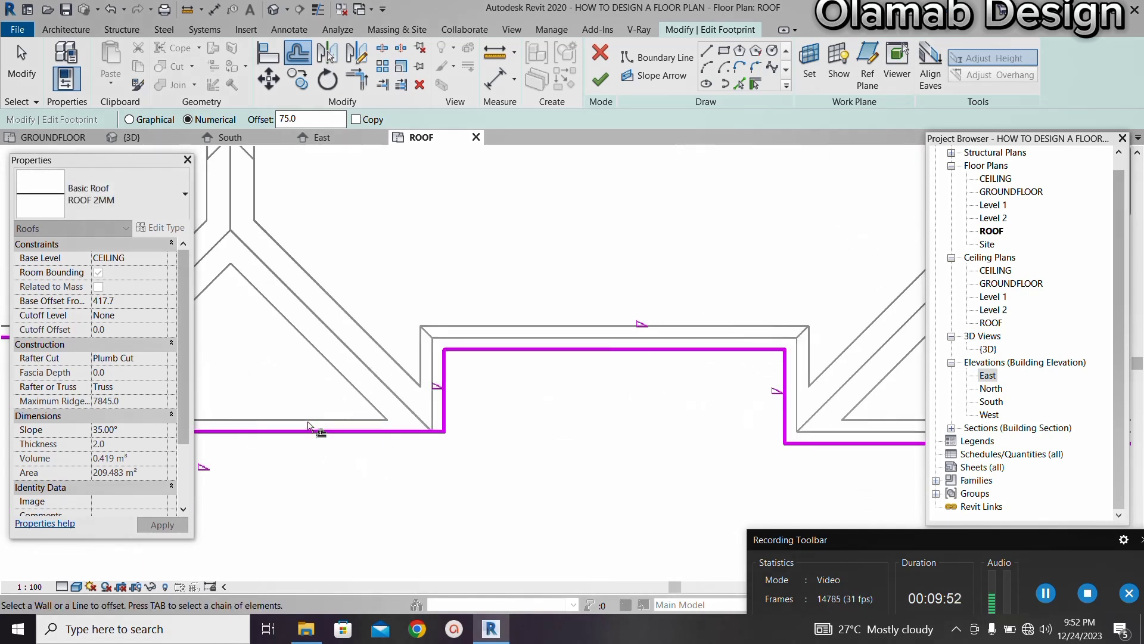
click(320, 454)
scroll(455, 427, down, 3)
scroll(368, 411, up, 5)
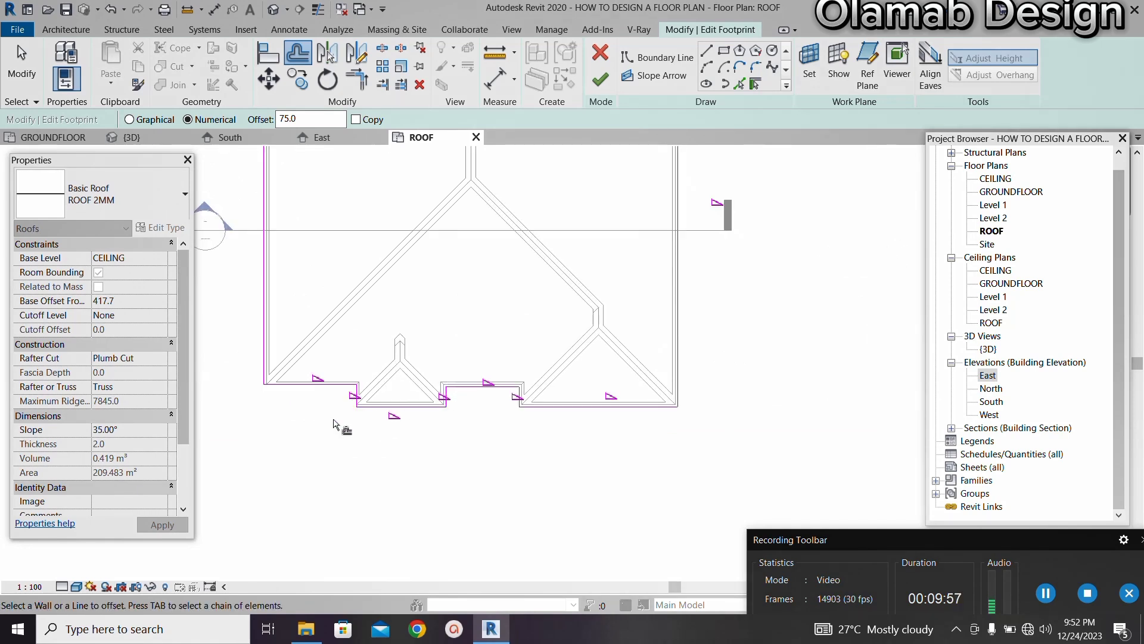
click(404, 430)
Offset the front-left eave line beside the small bay 75 outward
scroll(357, 408, down, 3)
scroll(357, 409, up, 4)
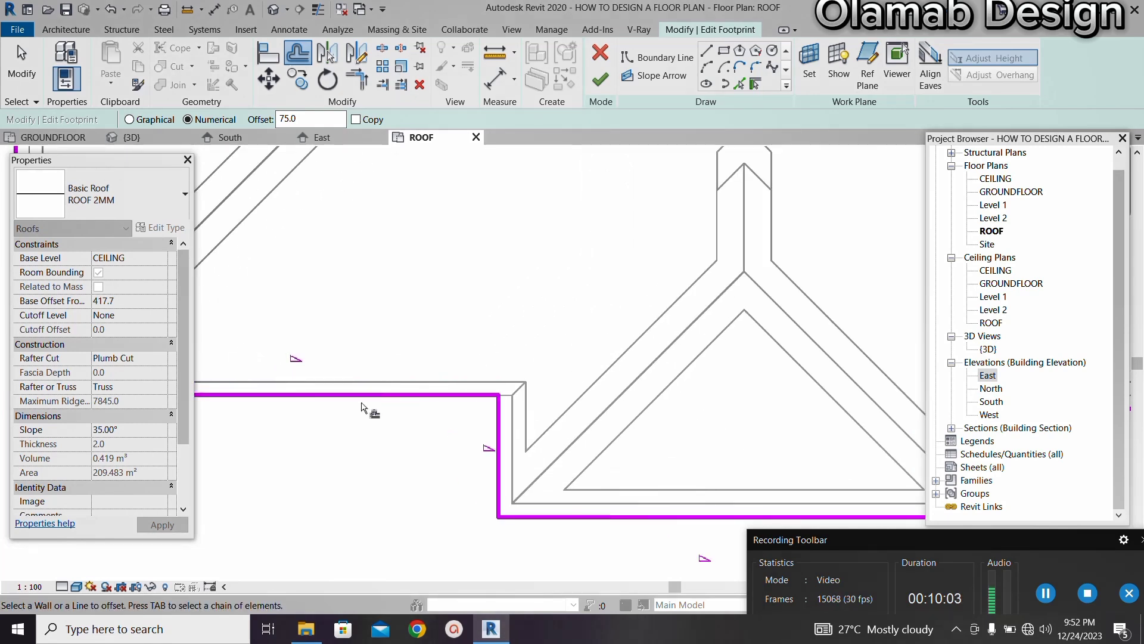
click(365, 403)
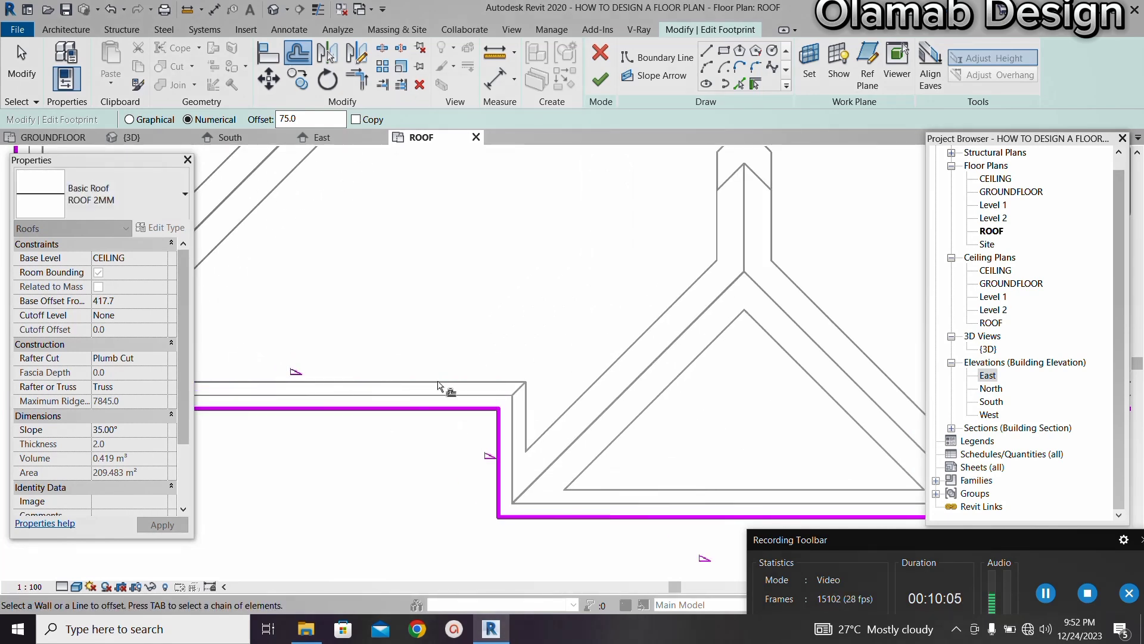
Check the footprint's offset boundary and corners all around the roof, and end the Offset command
scroll(411, 393, down, 4)
scroll(393, 375, up, 2)
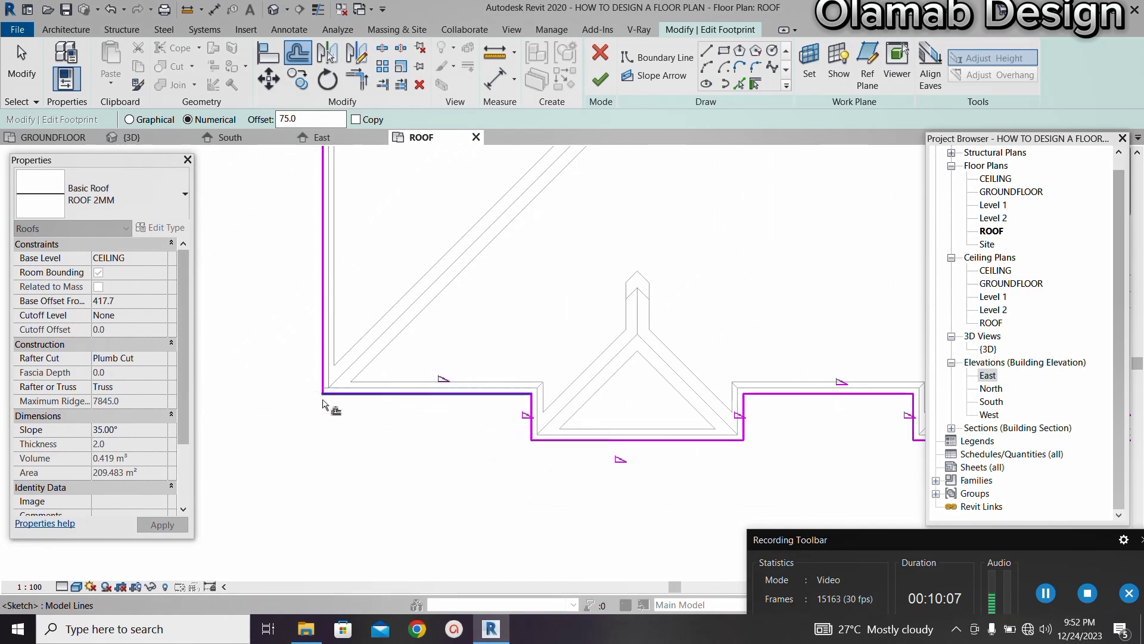
scroll(331, 292, down, 4)
scroll(331, 292, down, 1)
scroll(354, 333, up, 5)
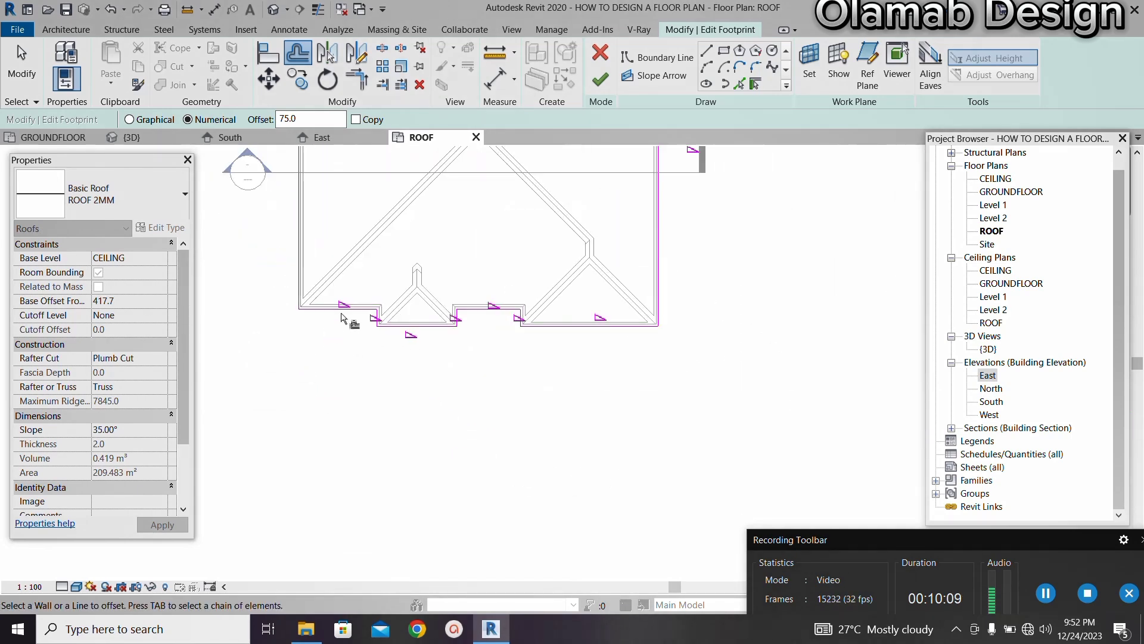
scroll(286, 364, up, 2)
scroll(337, 407, down, 3)
scroll(507, 421, up, 3)
scroll(381, 393, up, 1)
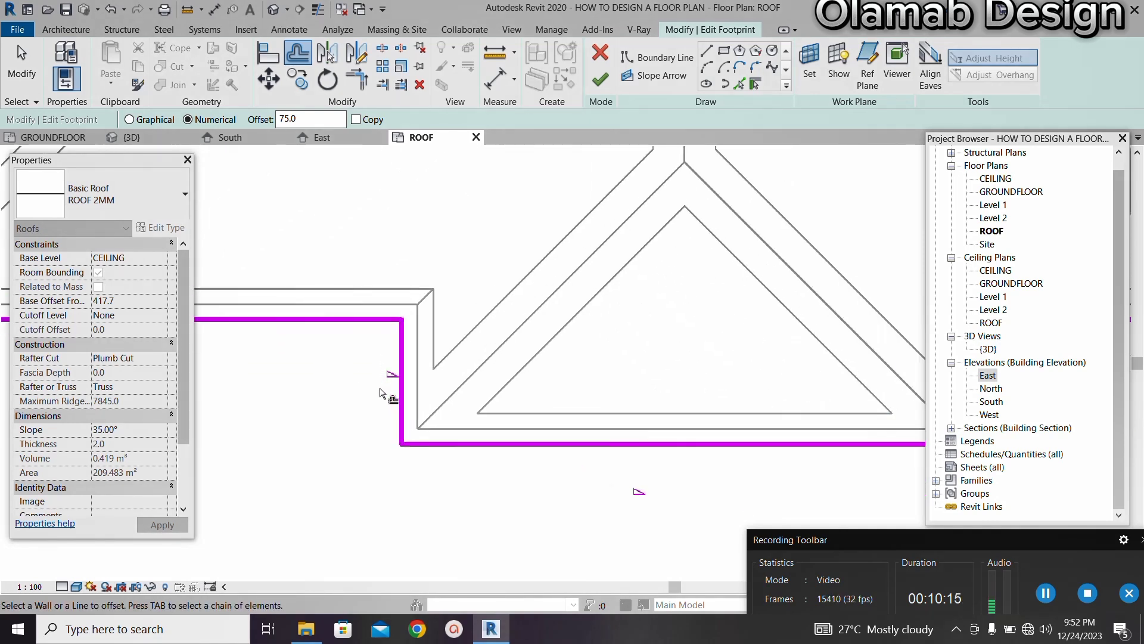
scroll(374, 350, down, 3)
scroll(605, 417, up, 3)
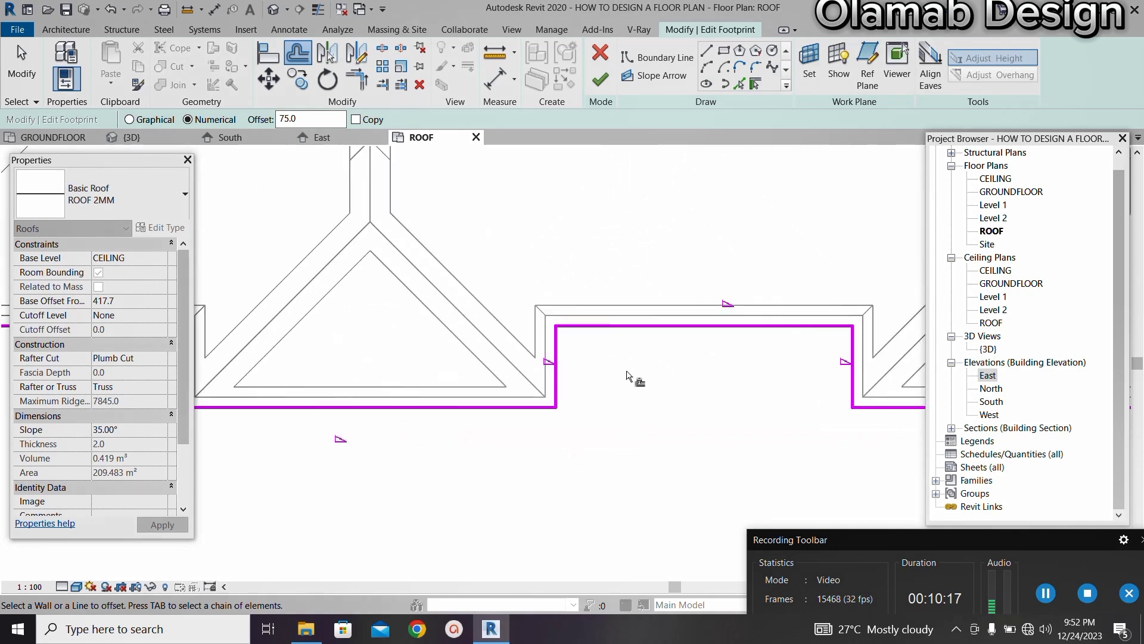
scroll(436, 415, down, 2)
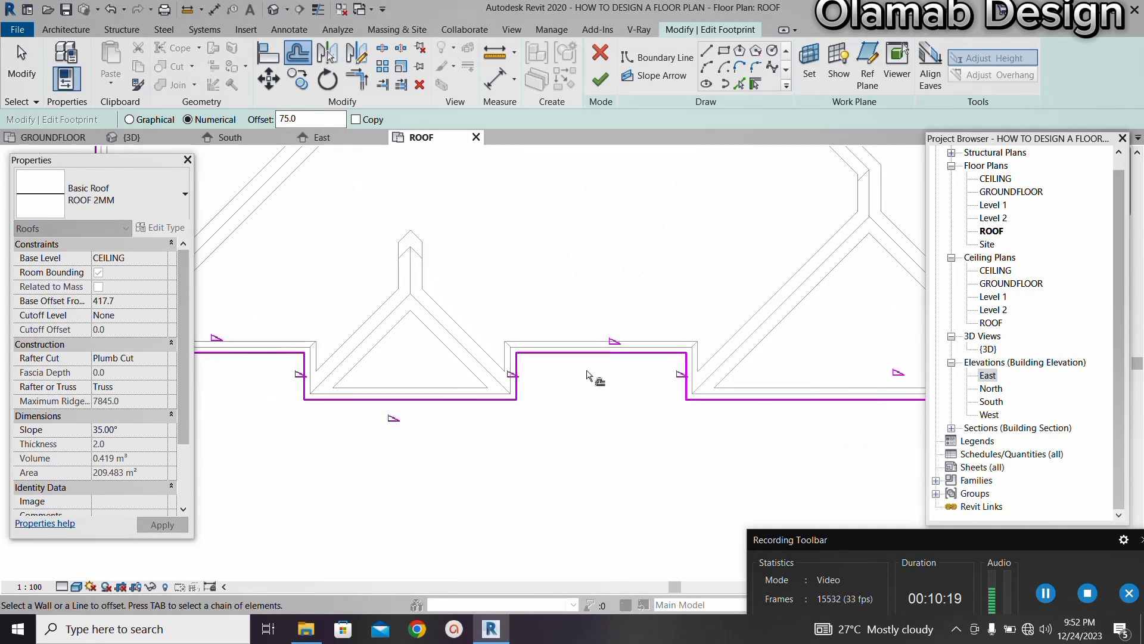
scroll(627, 383, down, 2)
scroll(832, 342, up, 2)
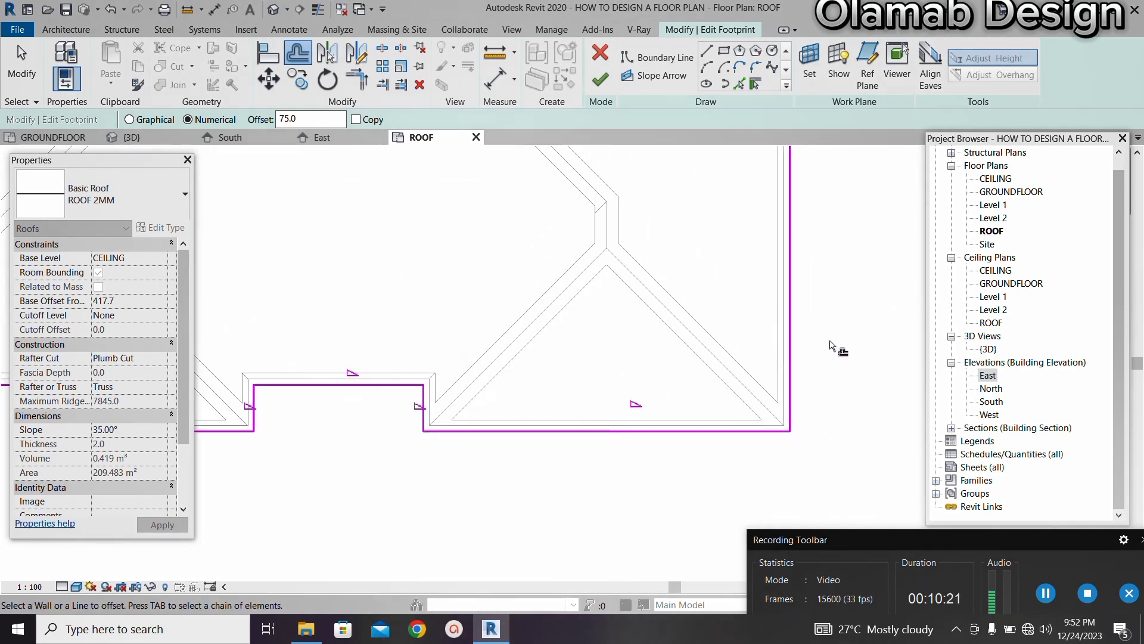
scroll(673, 397, down, 2)
scroll(673, 396, down, 3)
scroll(644, 199, up, 3)
scroll(711, 198, up, 2)
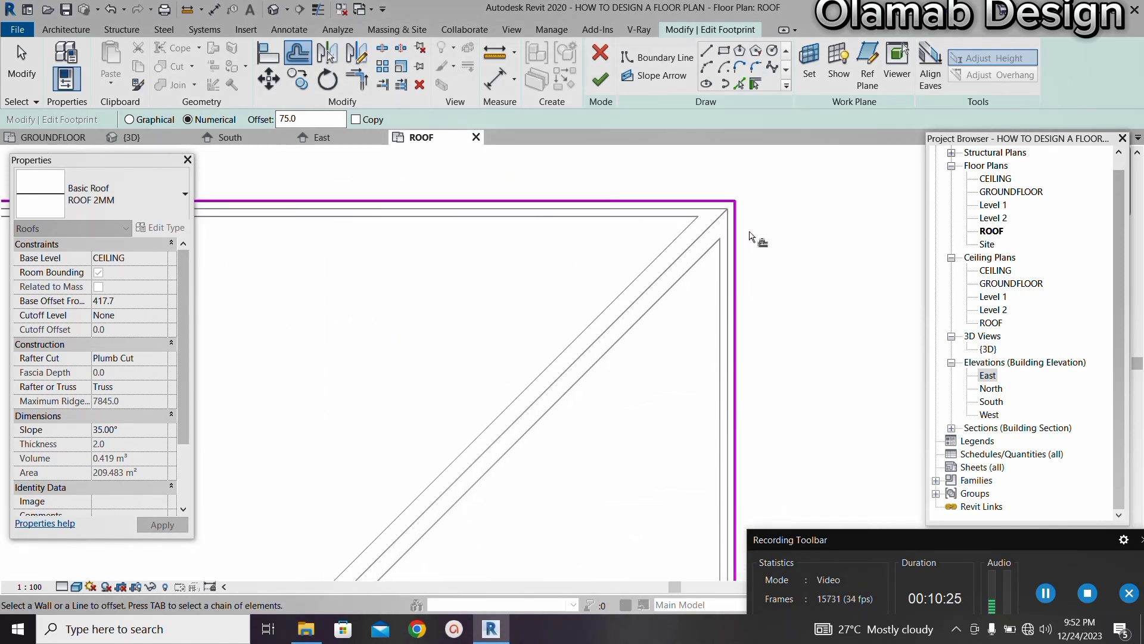
scroll(661, 230, down, 1)
scroll(302, 304, down, 3)
scroll(296, 299, up, 5)
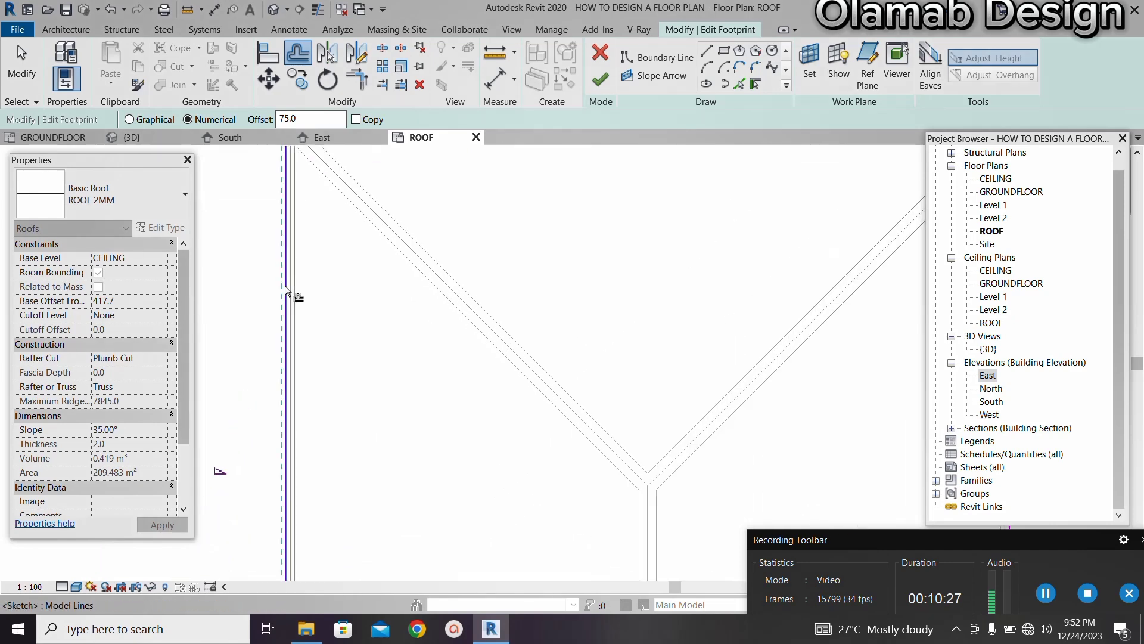
scroll(409, 276, down, 4)
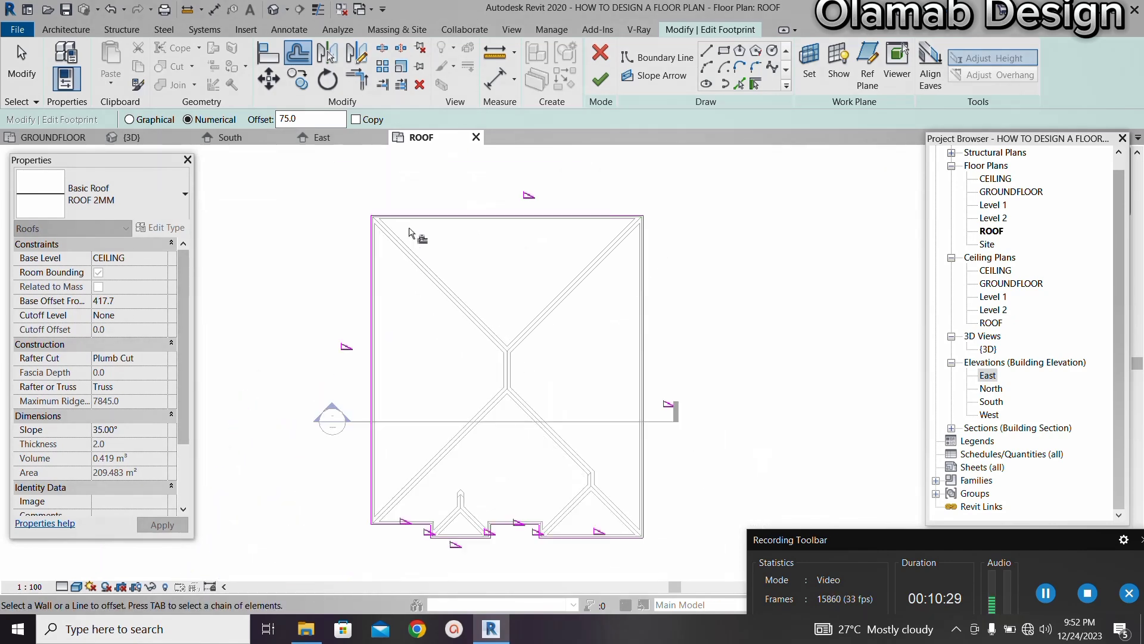
scroll(385, 539, up, 1)
scroll(385, 538, up, 3)
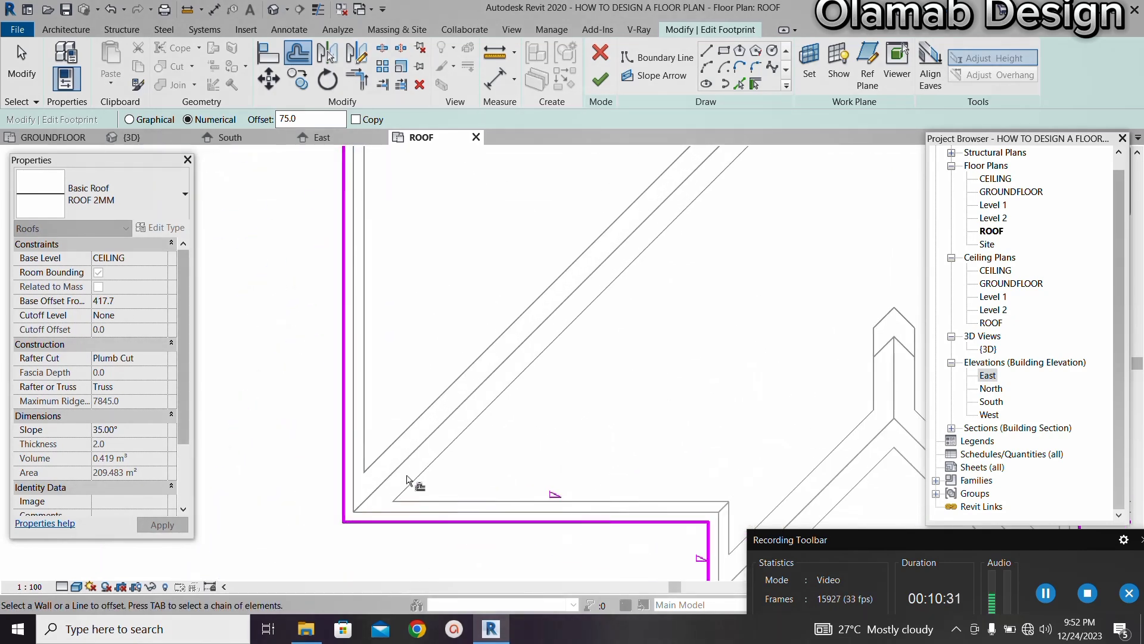
scroll(356, 471, down, 2)
scroll(336, 486, down, 1)
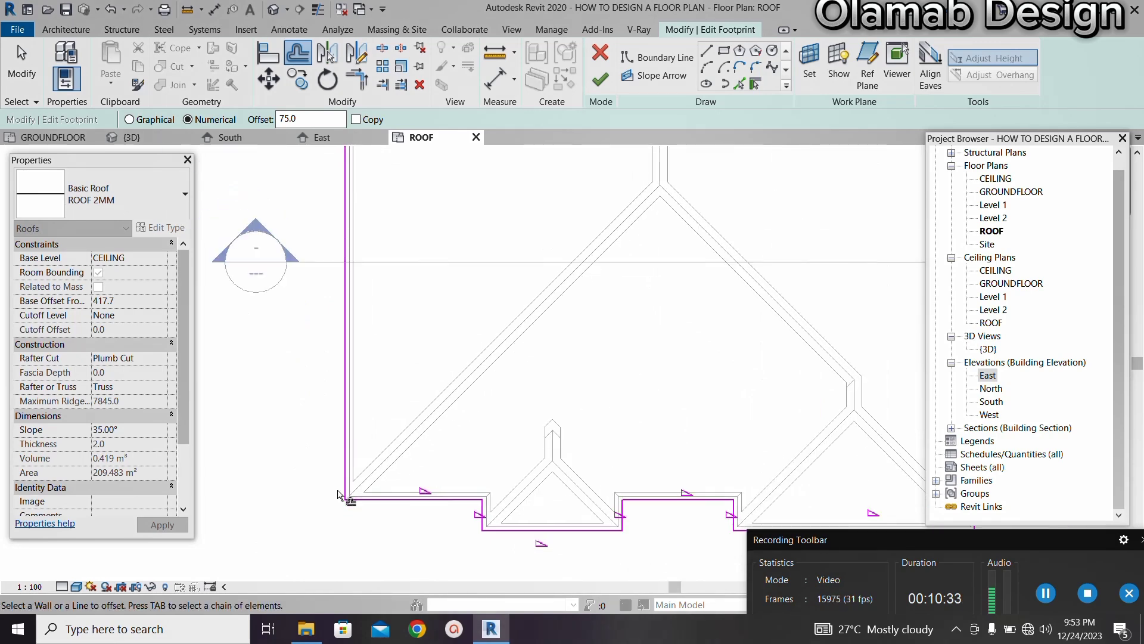
scroll(363, 474, down, 3)
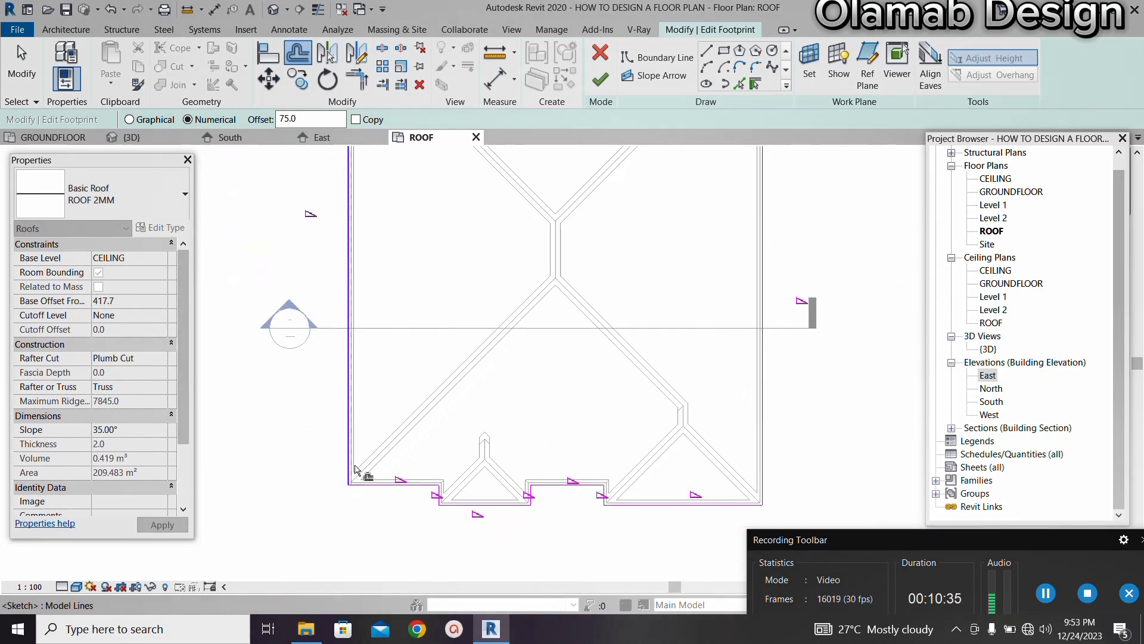
scroll(431, 149, up, 3)
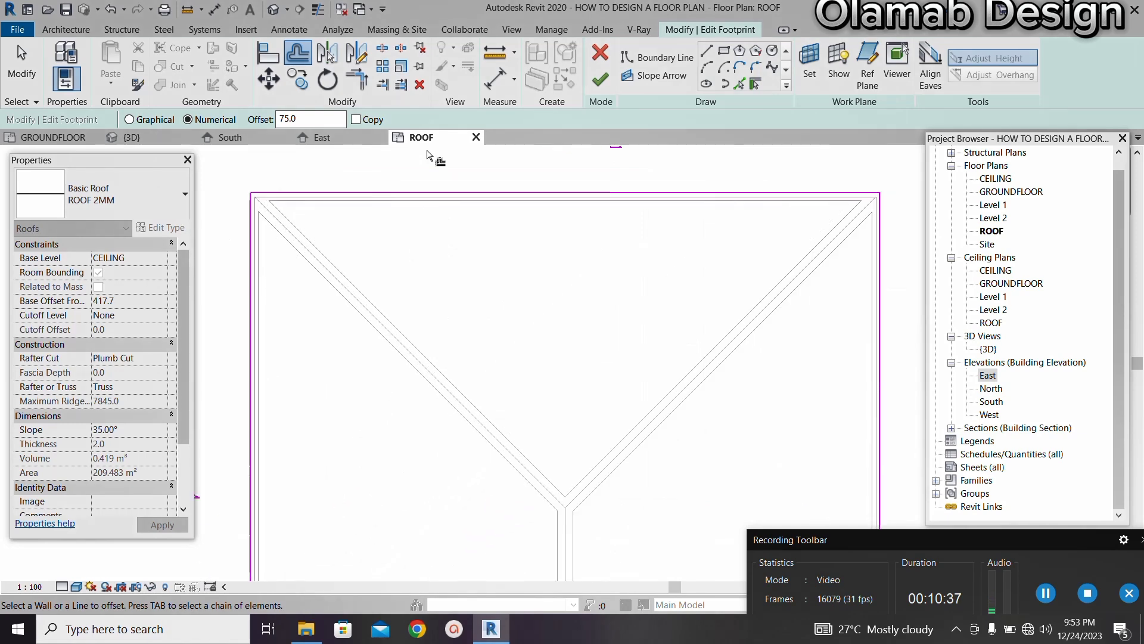
scroll(348, 219, up, 1)
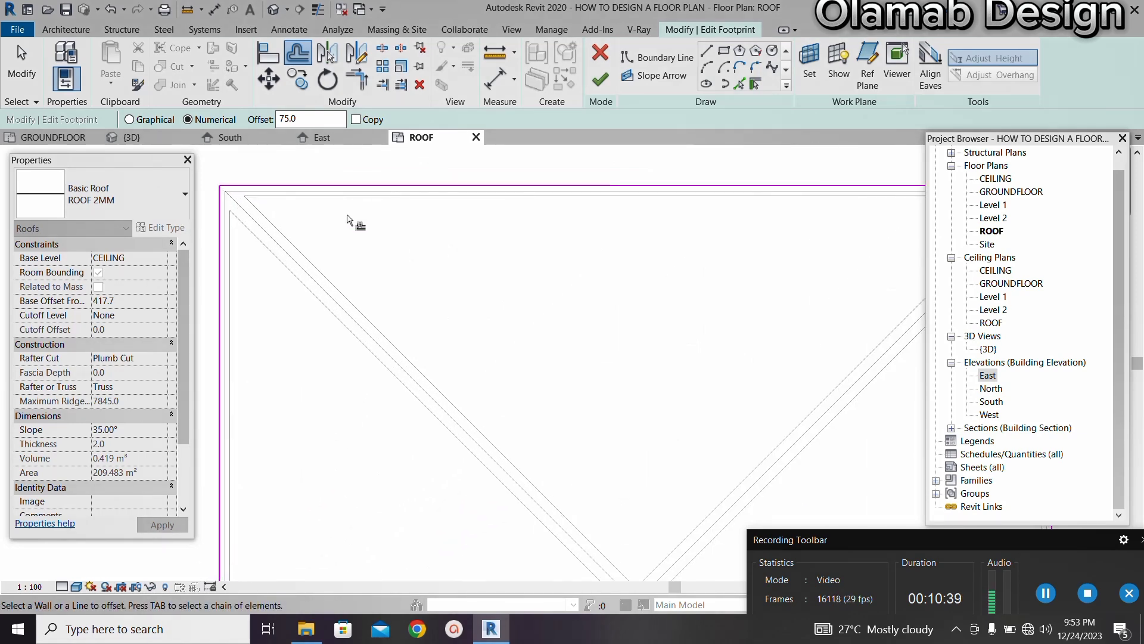
click(24, 69)
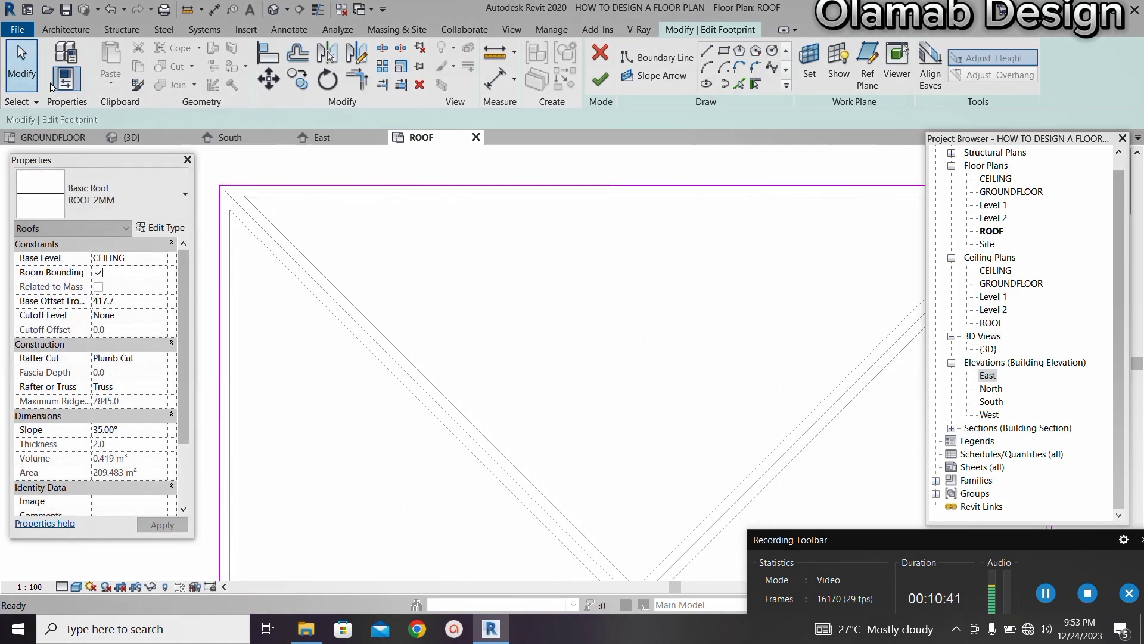
Finish the roof footprint edit and check the enlarged roof against the trim strips in the {3D} view
click(600, 78)
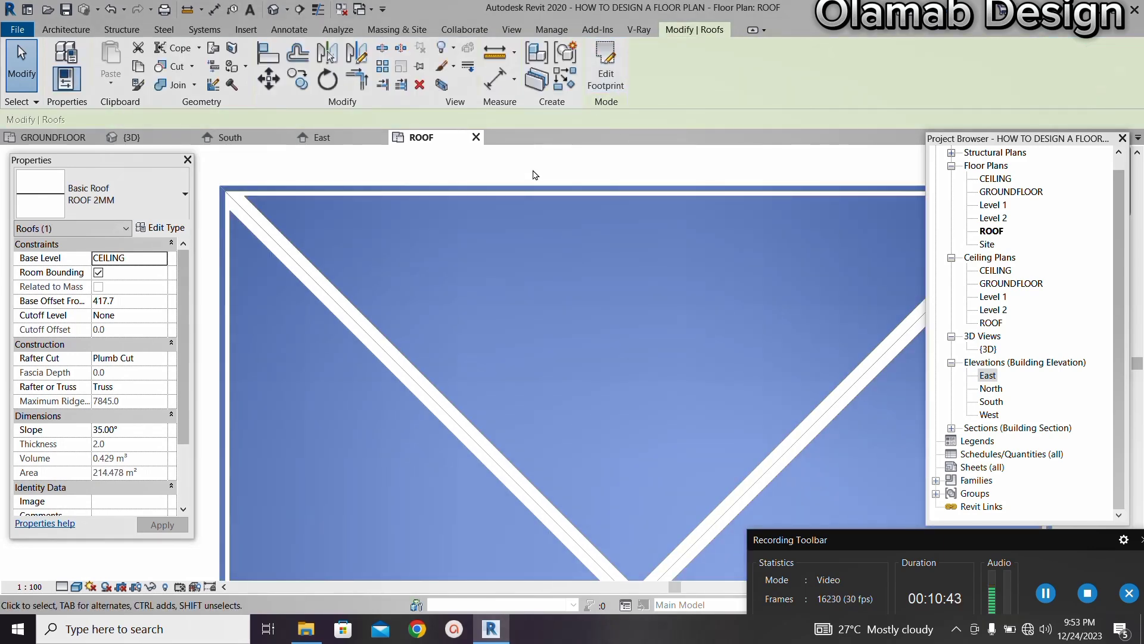
scroll(534, 173, down, 2)
scroll(608, 209, down, 3)
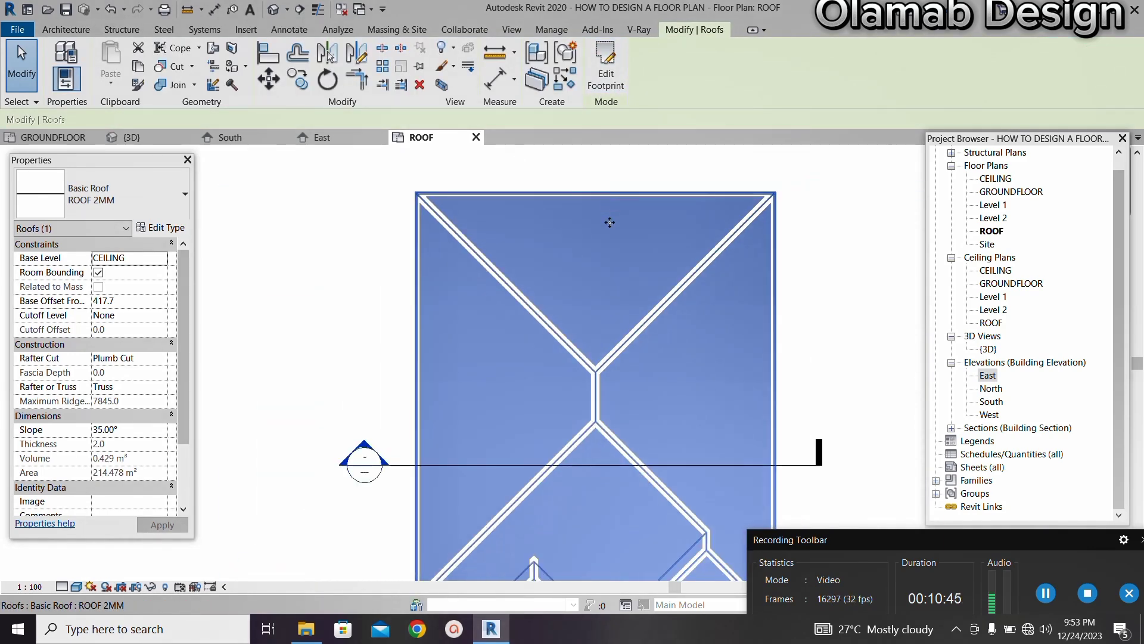
scroll(646, 541, up, 2)
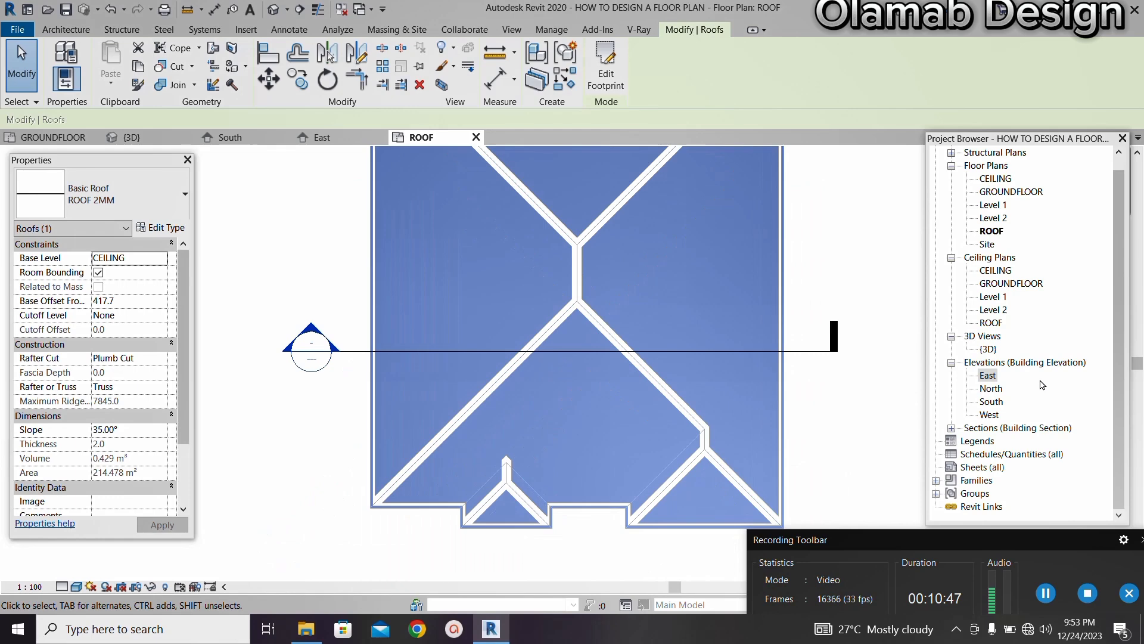
double_click(985, 349)
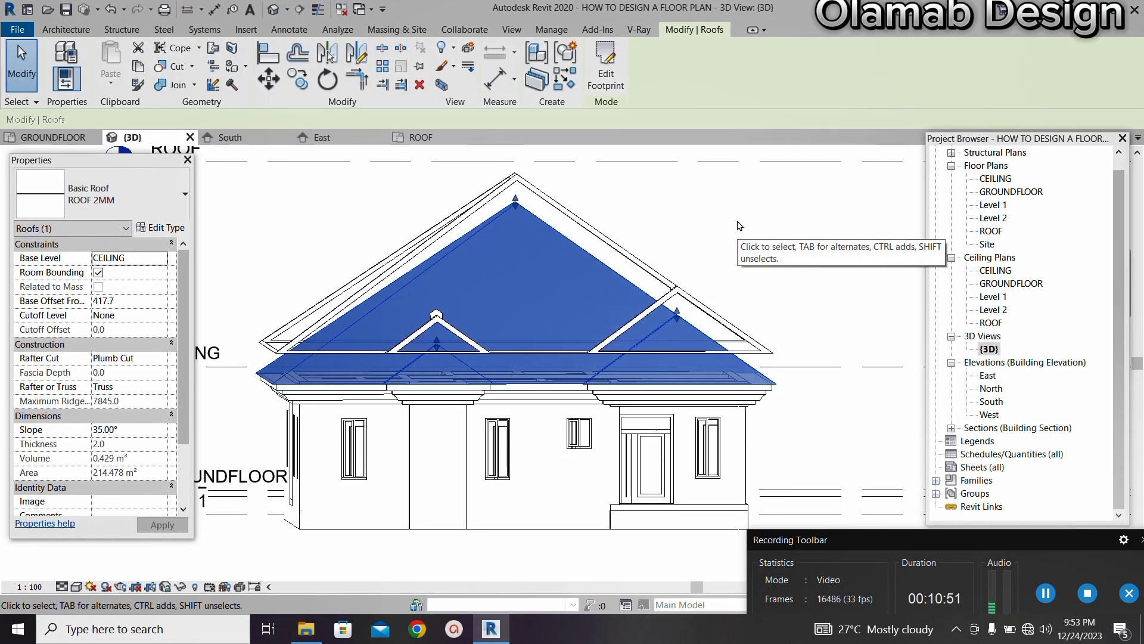
click(733, 243)
scroll(715, 289, up, 2)
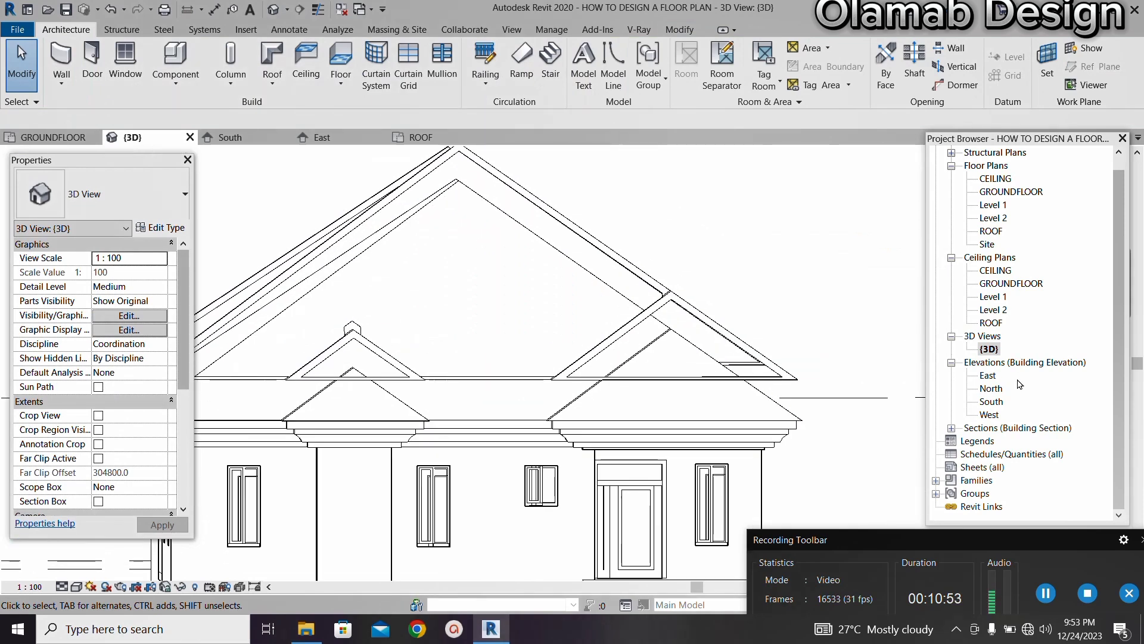
Examine the vertical gap between the main roof and the trim strips in the East and North elevations
double_click(987, 376)
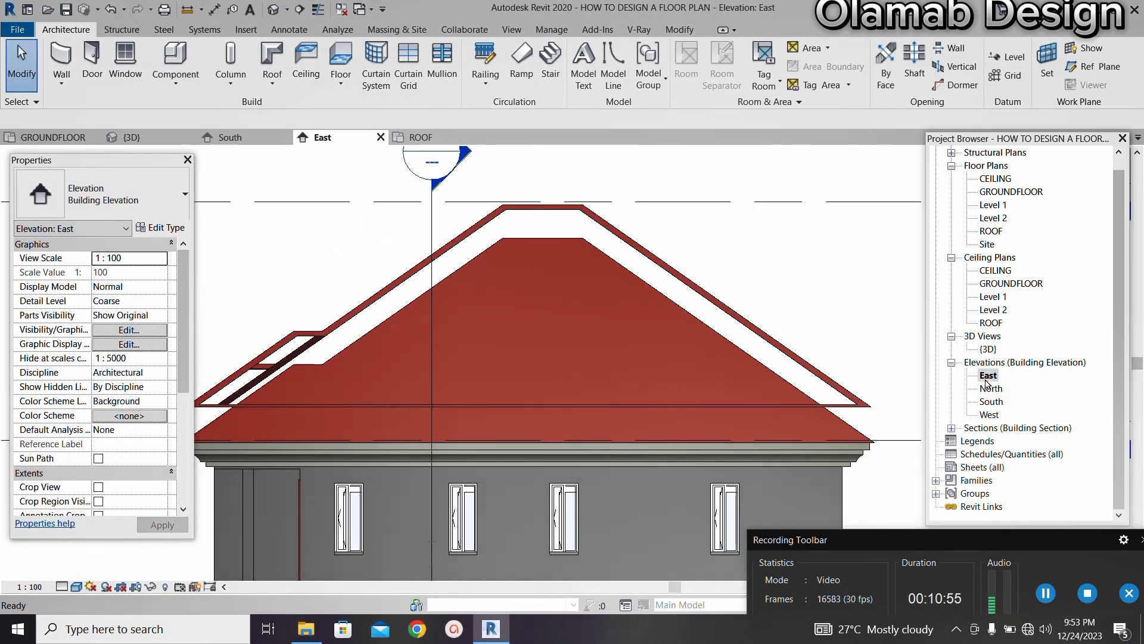
scroll(581, 334, down, 2)
scroll(585, 327, up, 2)
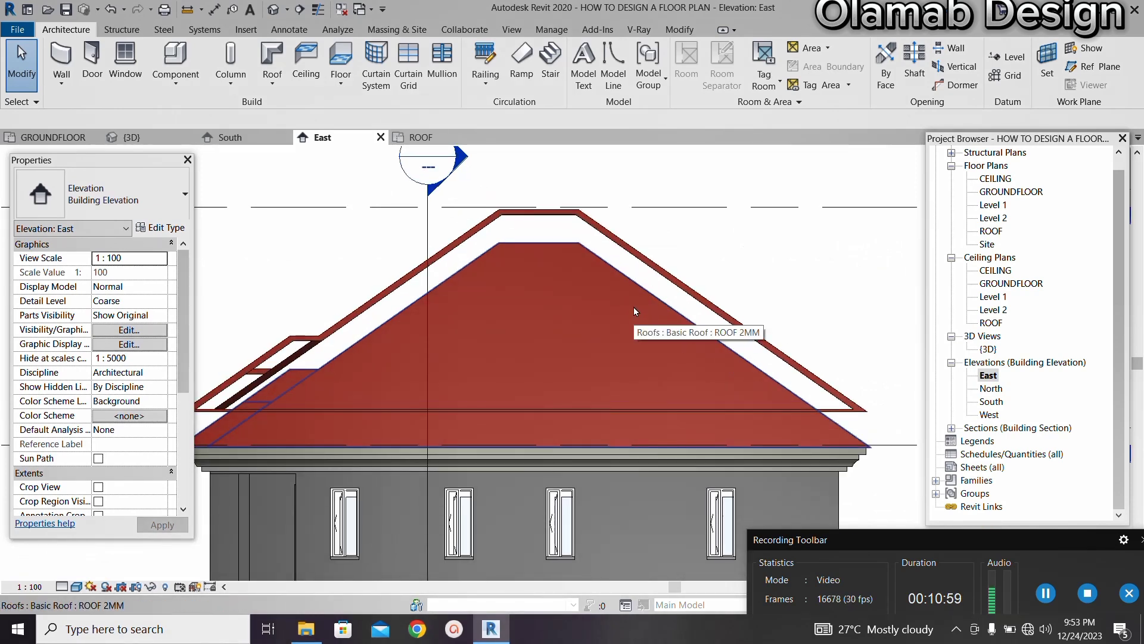
scroll(634, 307, down, 3)
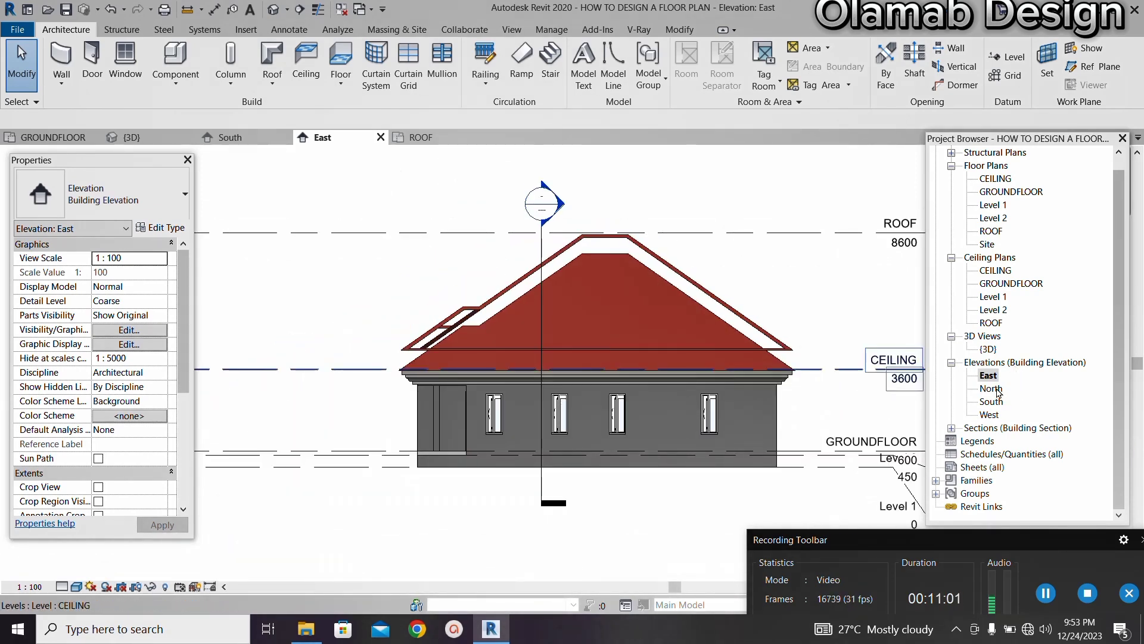
double_click(993, 389)
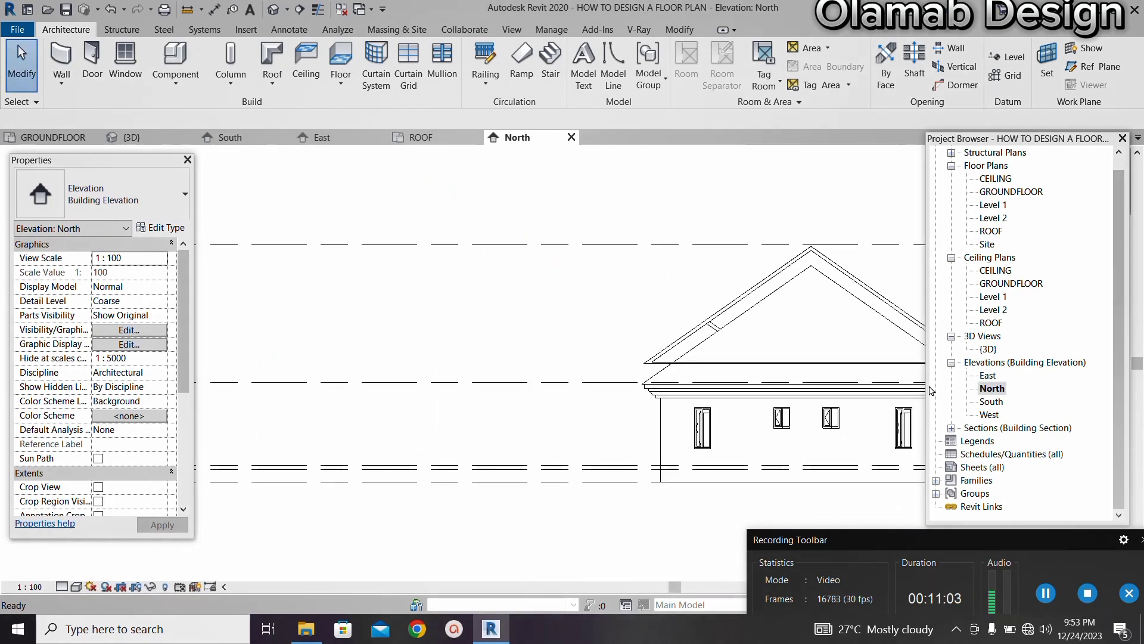
scroll(714, 399, up, 4)
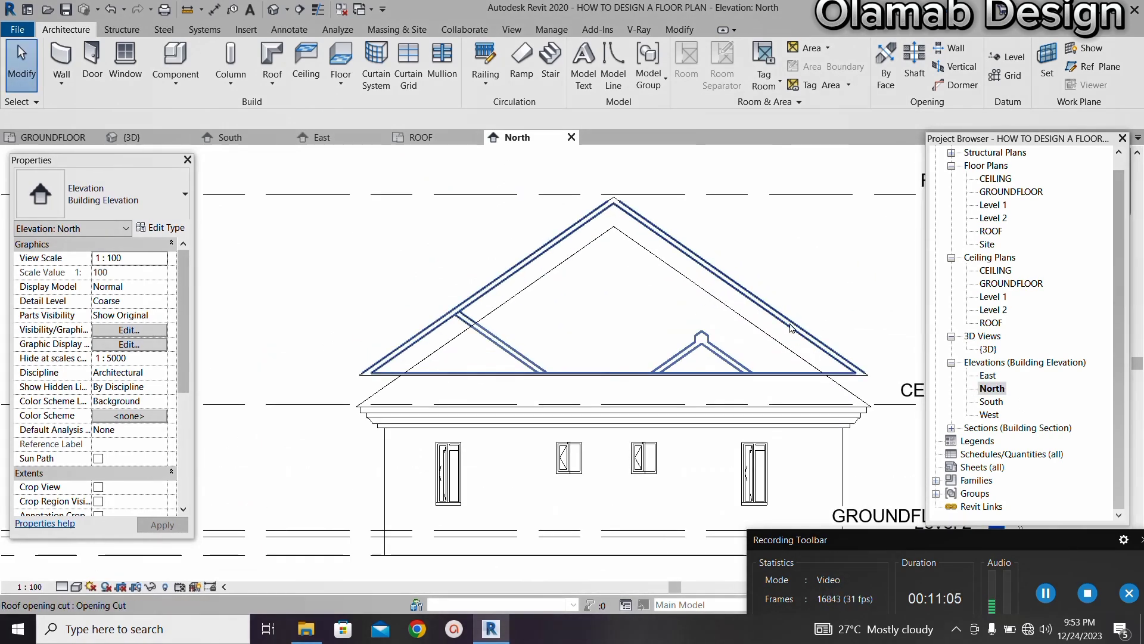
scroll(715, 381, up, 3)
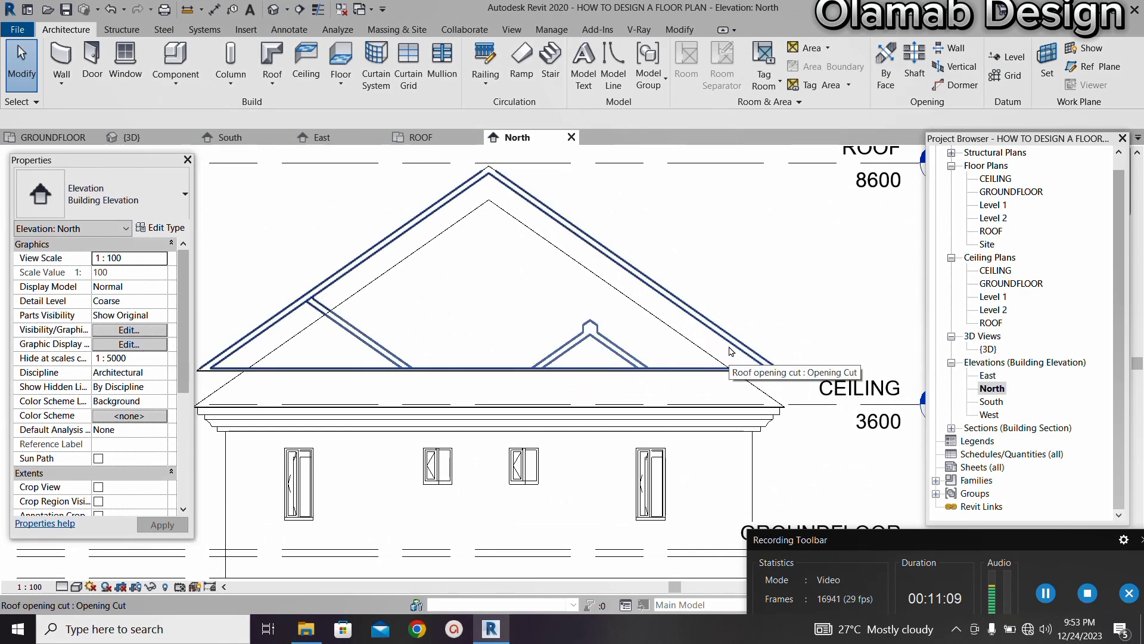
scroll(731, 352, down, 2)
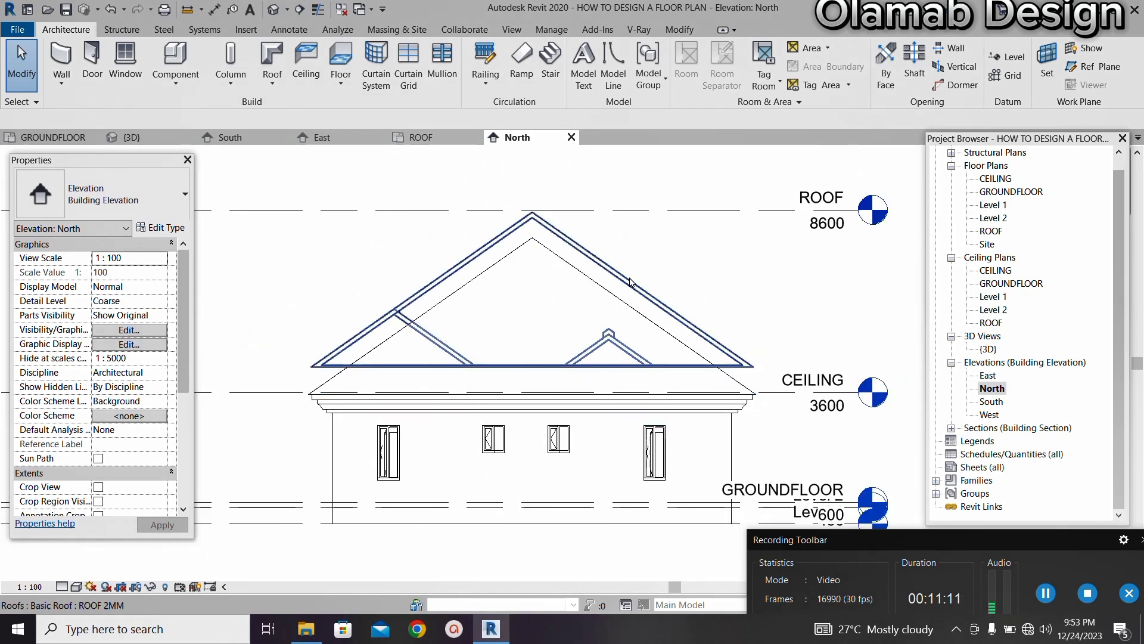
scroll(632, 282, up, 2)
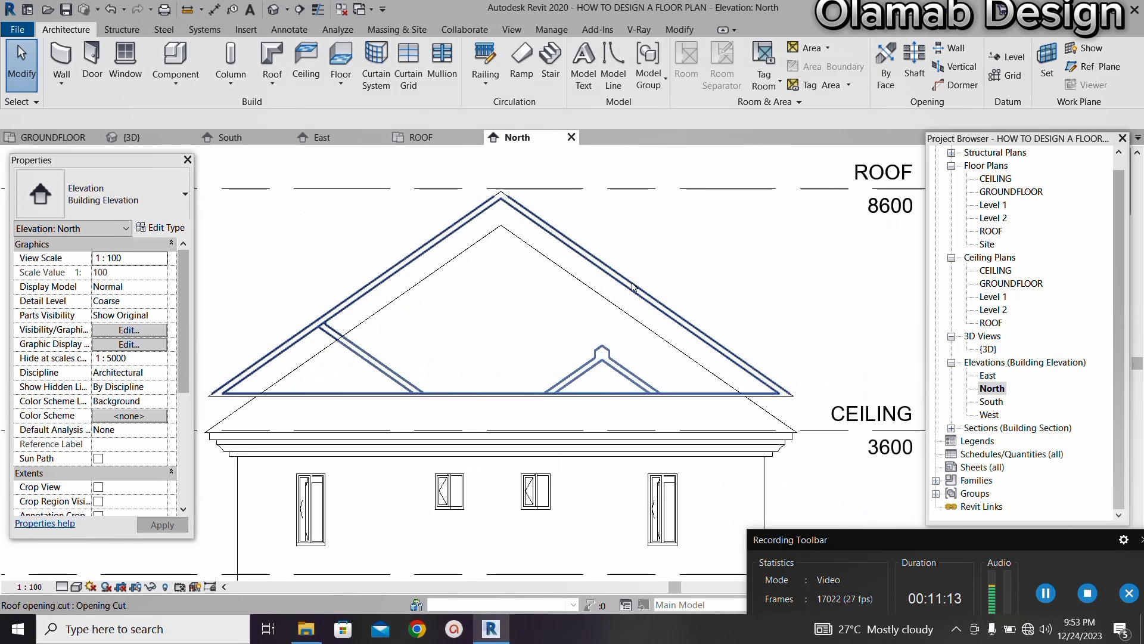
Try to move the roof opening cut down from its eave corner with the Constrain option turned off
click(633, 289)
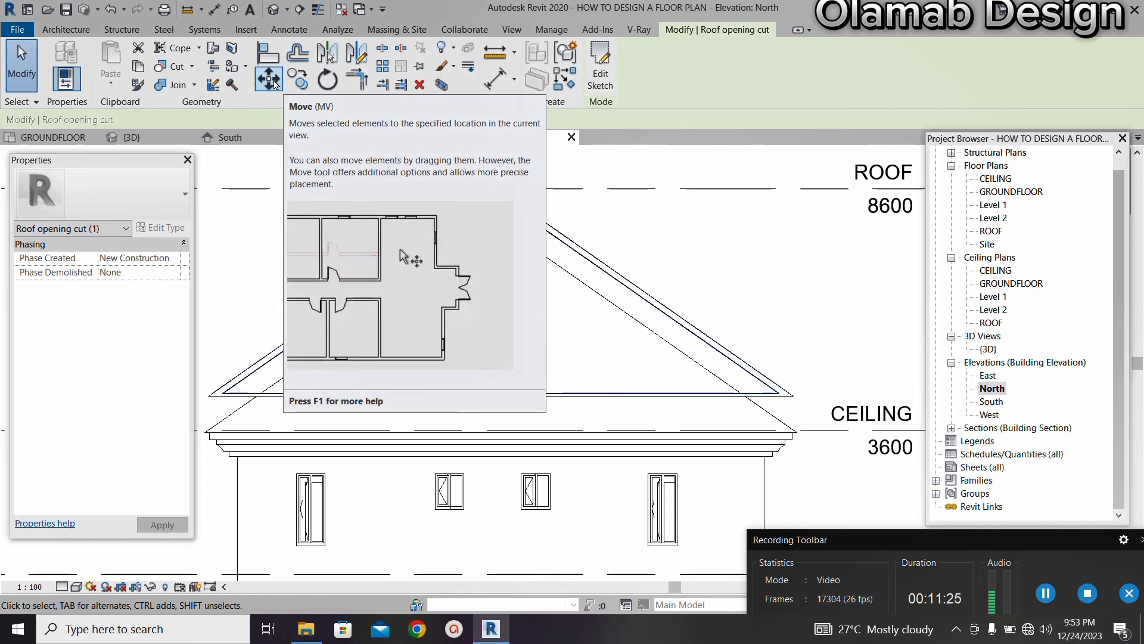
click(269, 79)
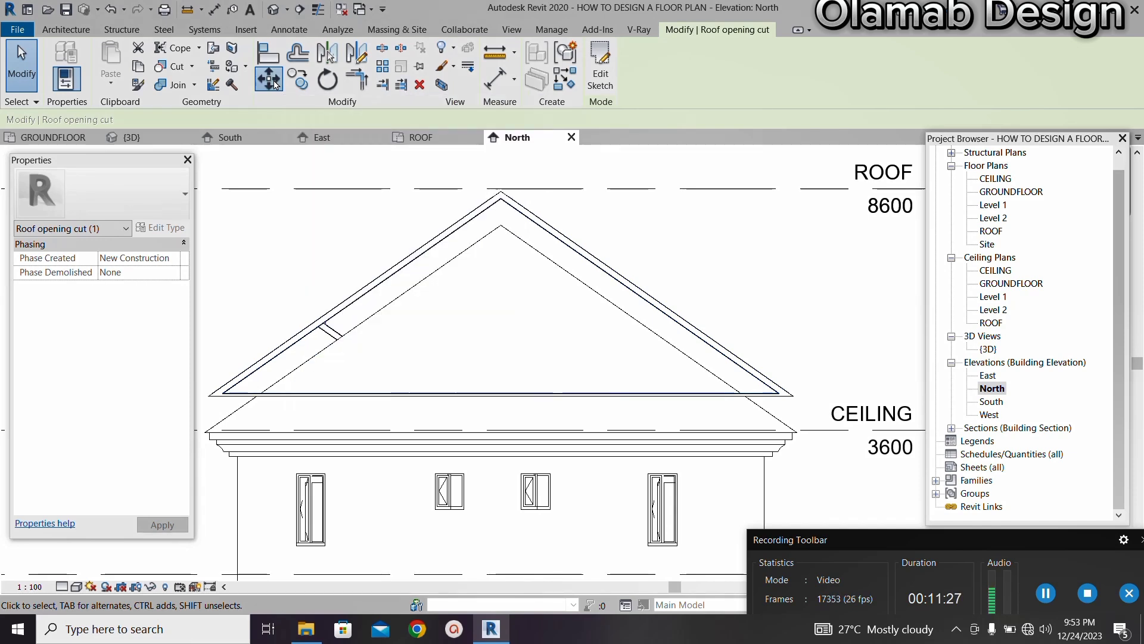
scroll(510, 269, down, 2)
scroll(769, 368, up, 5)
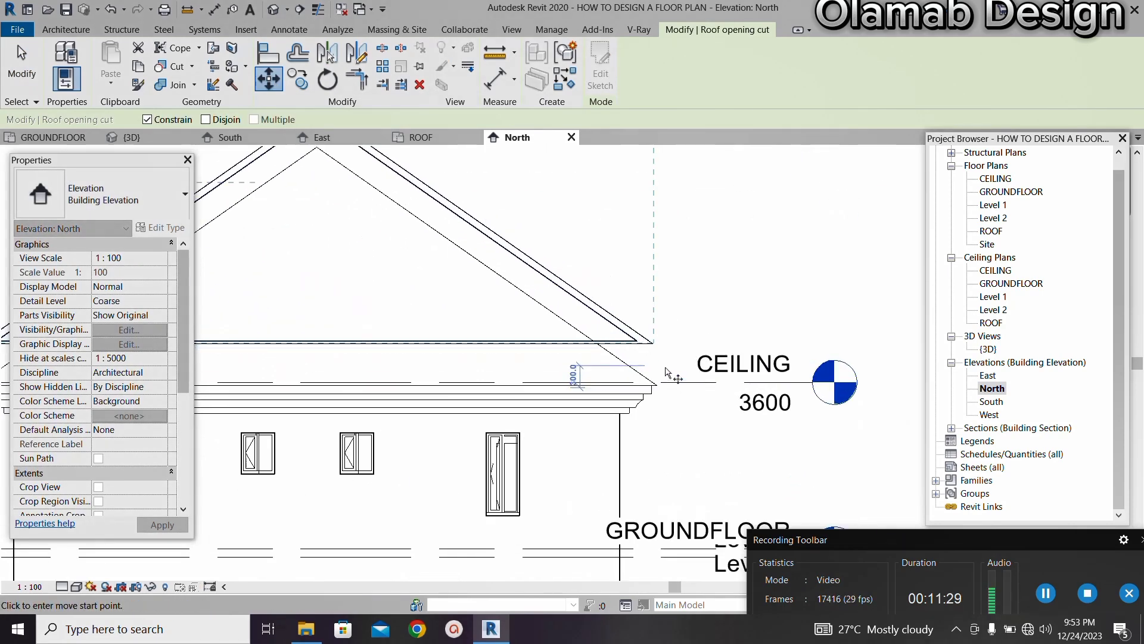
click(662, 334)
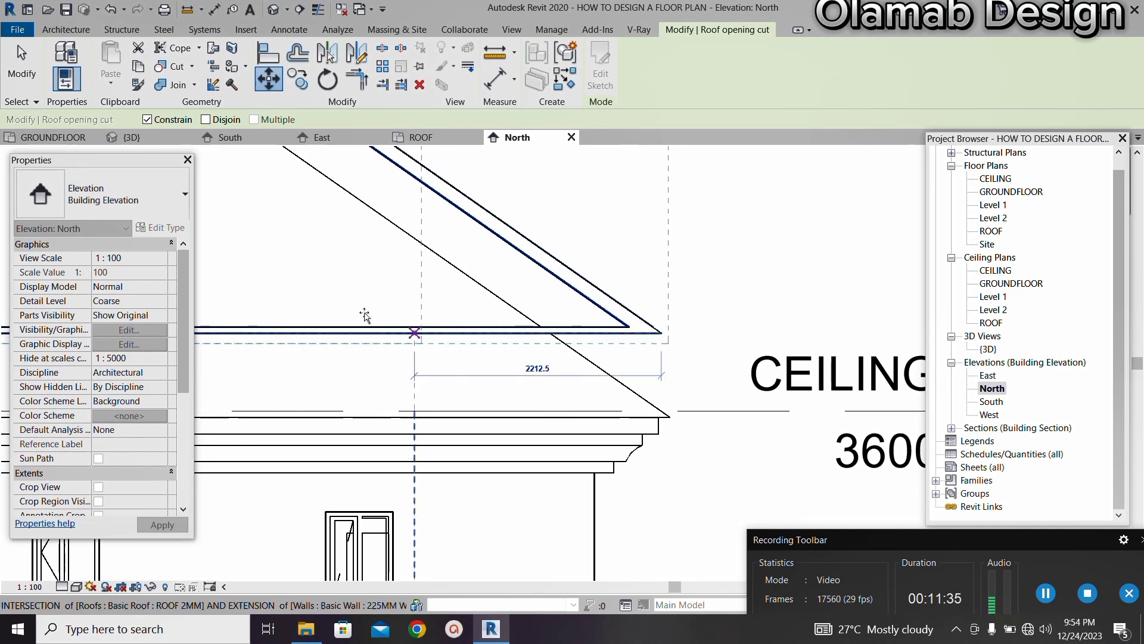
click(148, 121)
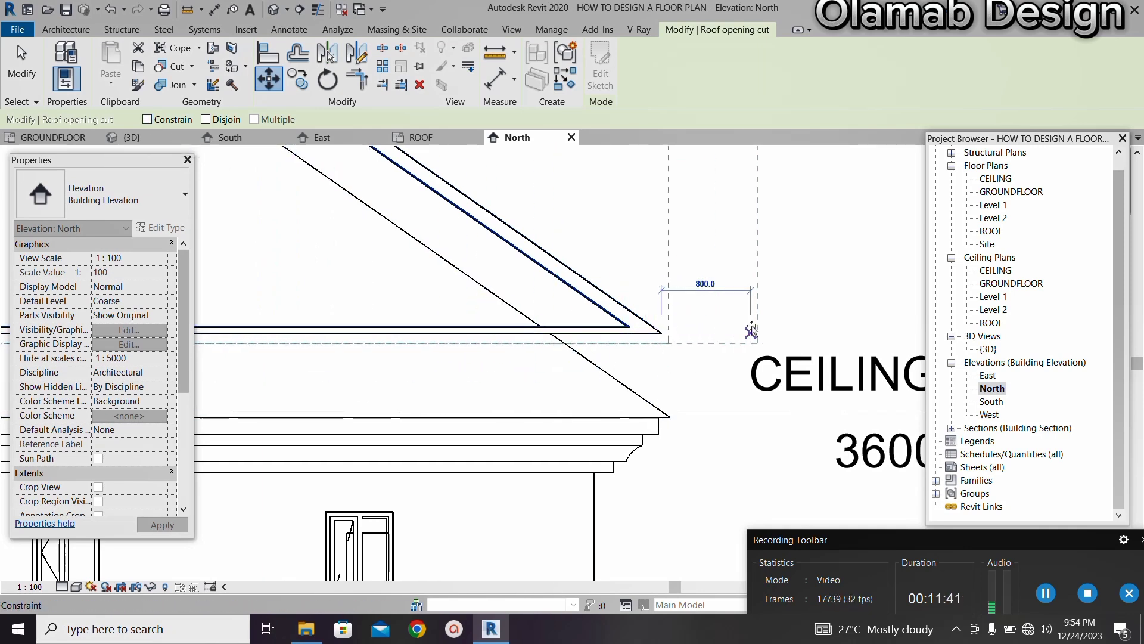
scroll(662, 369, up, 1)
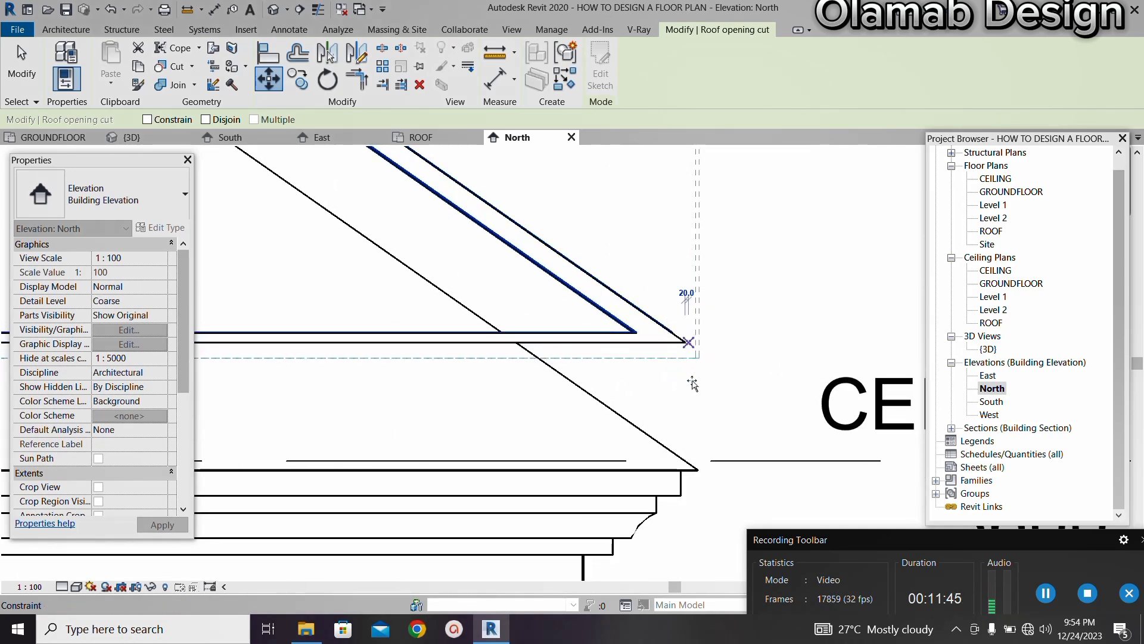
click(689, 356)
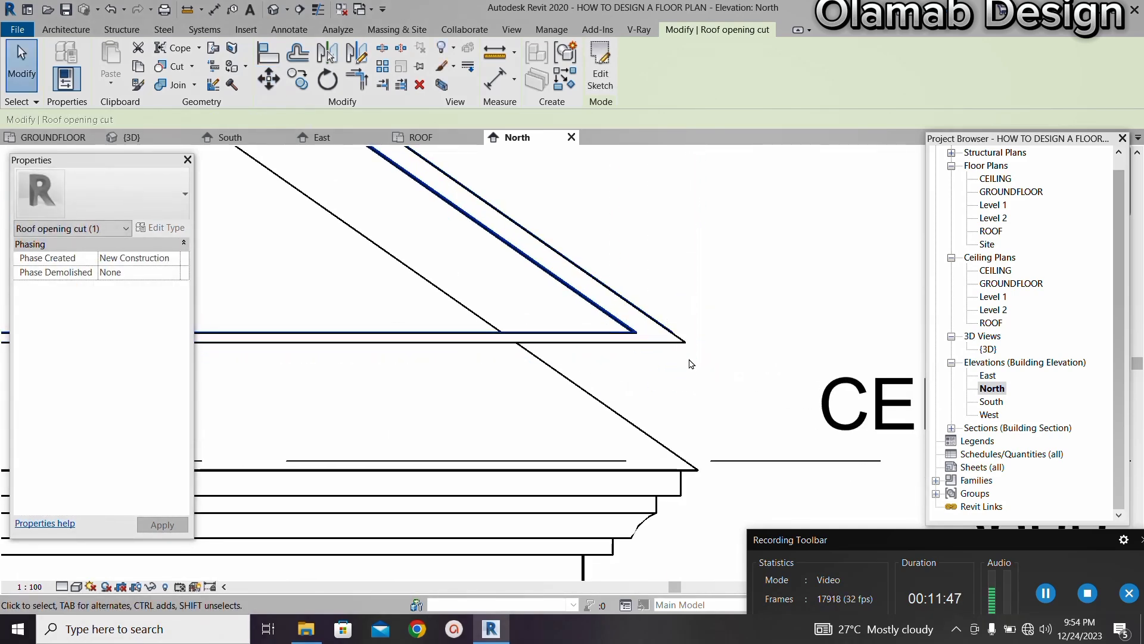
key(Escape)
Move the trim-strip roof straight down 600 from its eave corner in the North elevation
click(674, 348)
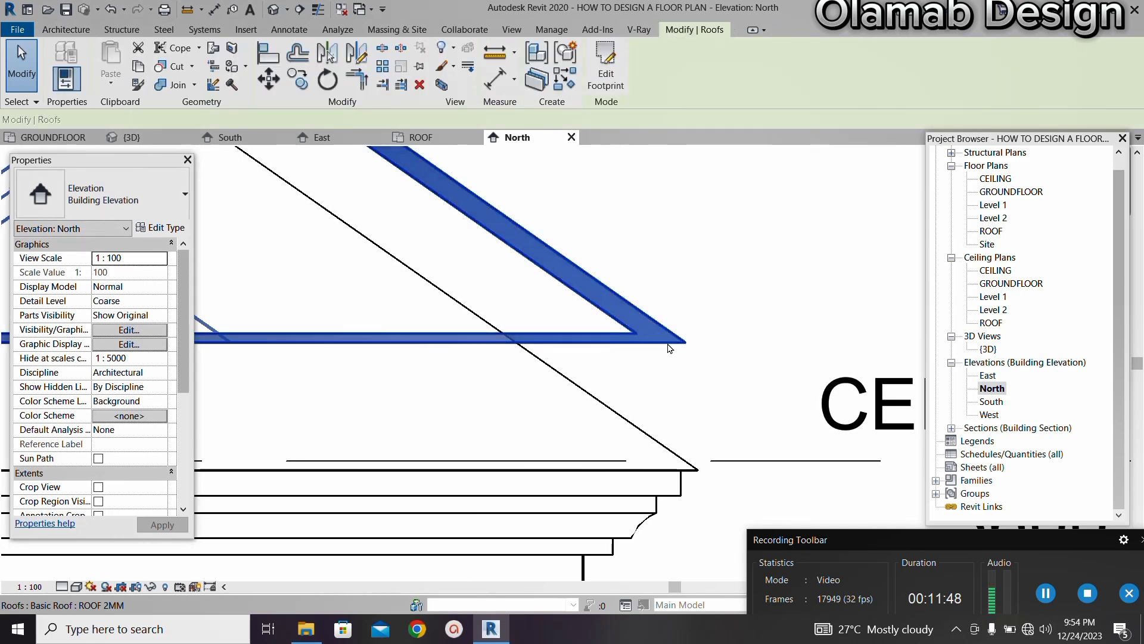
click(271, 80)
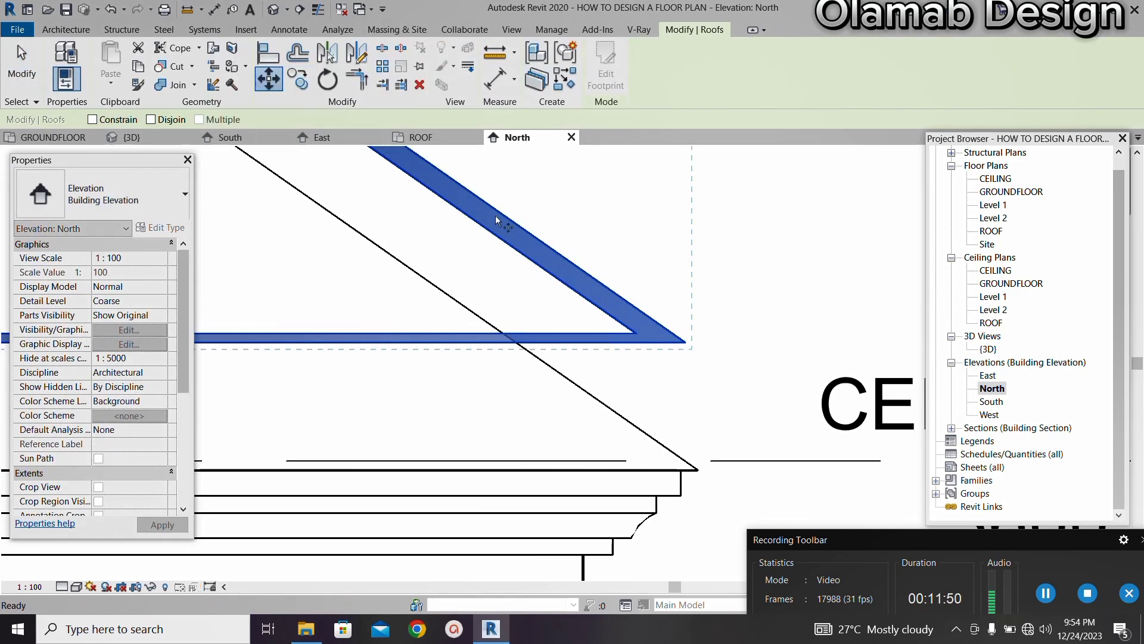
click(685, 344)
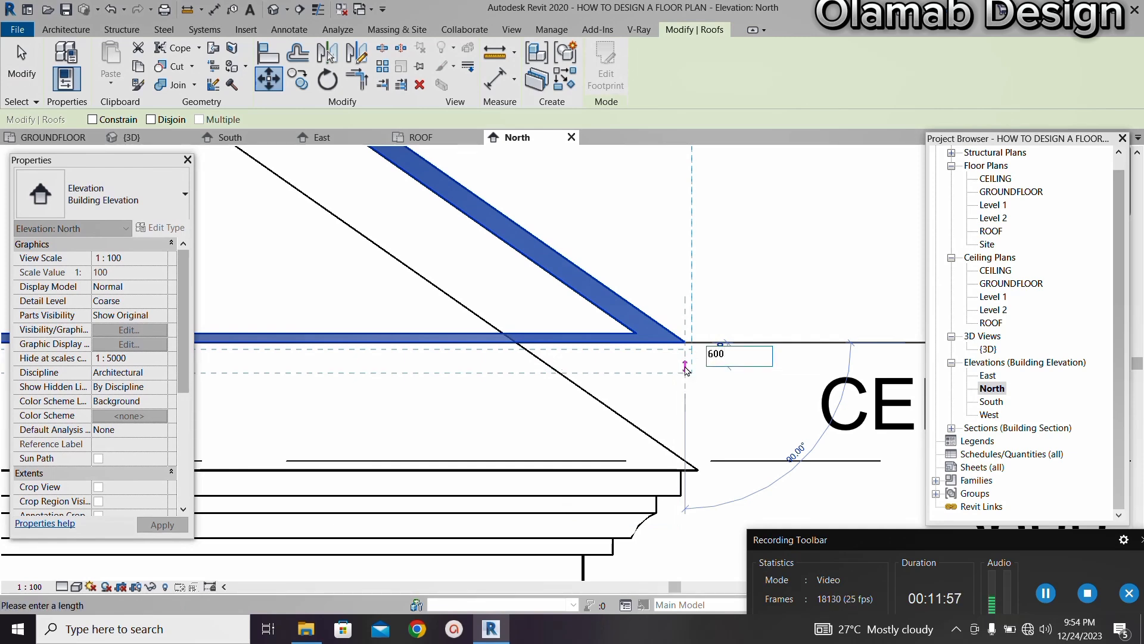
key(Return)
scroll(419, 337, down, 8)
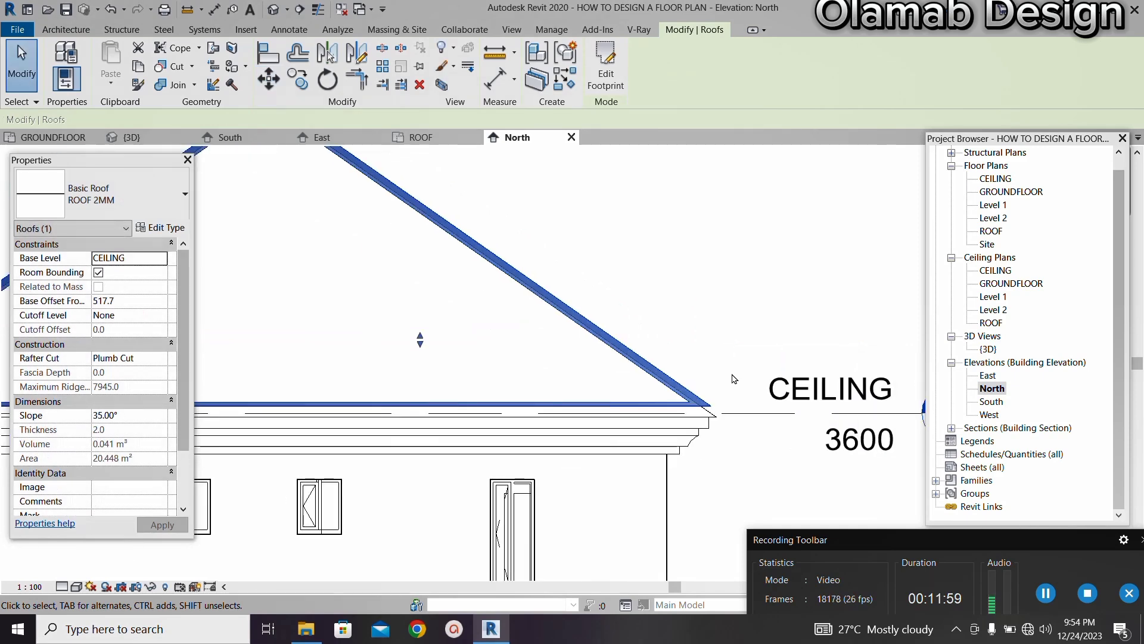
click(411, 298)
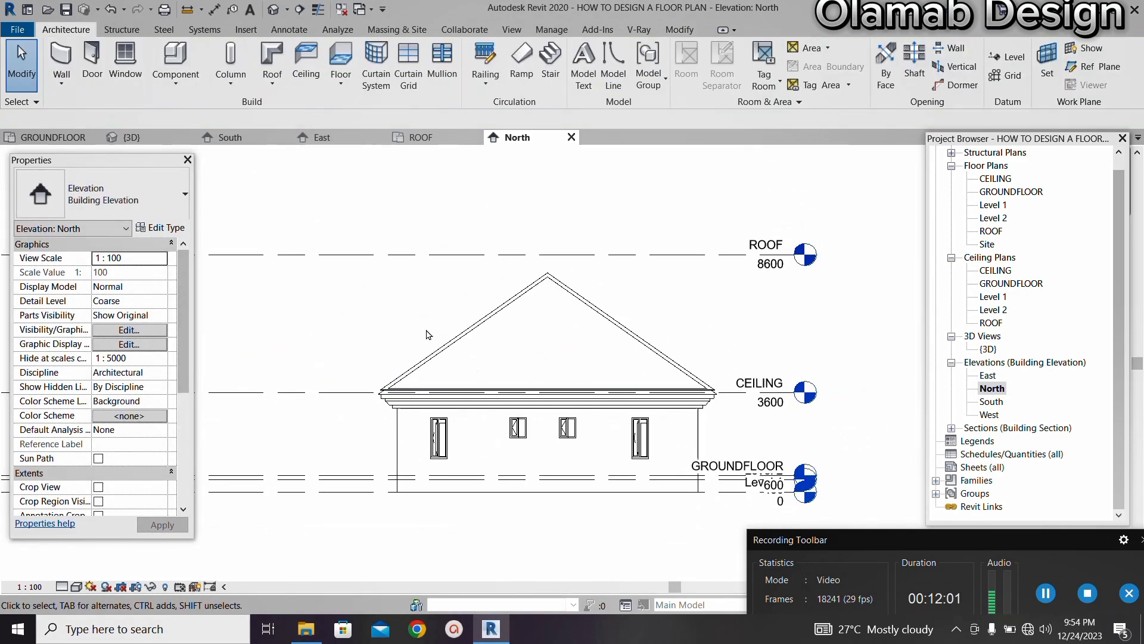
Inspect the lowered trim in the North elevation, then set the {3D} view's visual style to Realistic
scroll(426, 335, up, 2)
scroll(434, 335, up, 3)
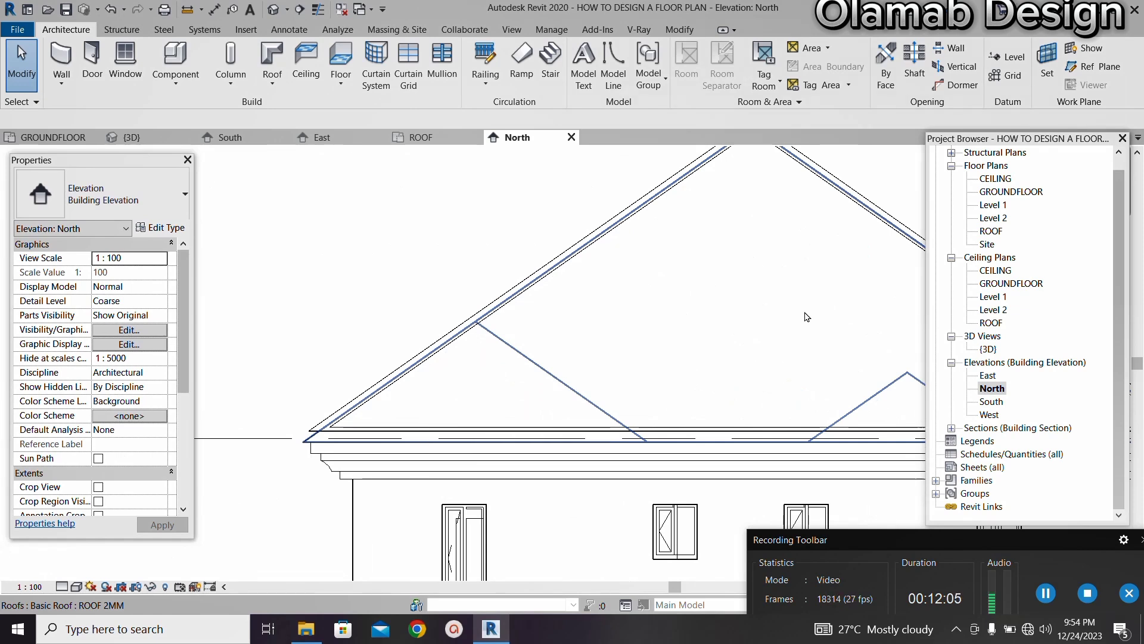
double_click(988, 350)
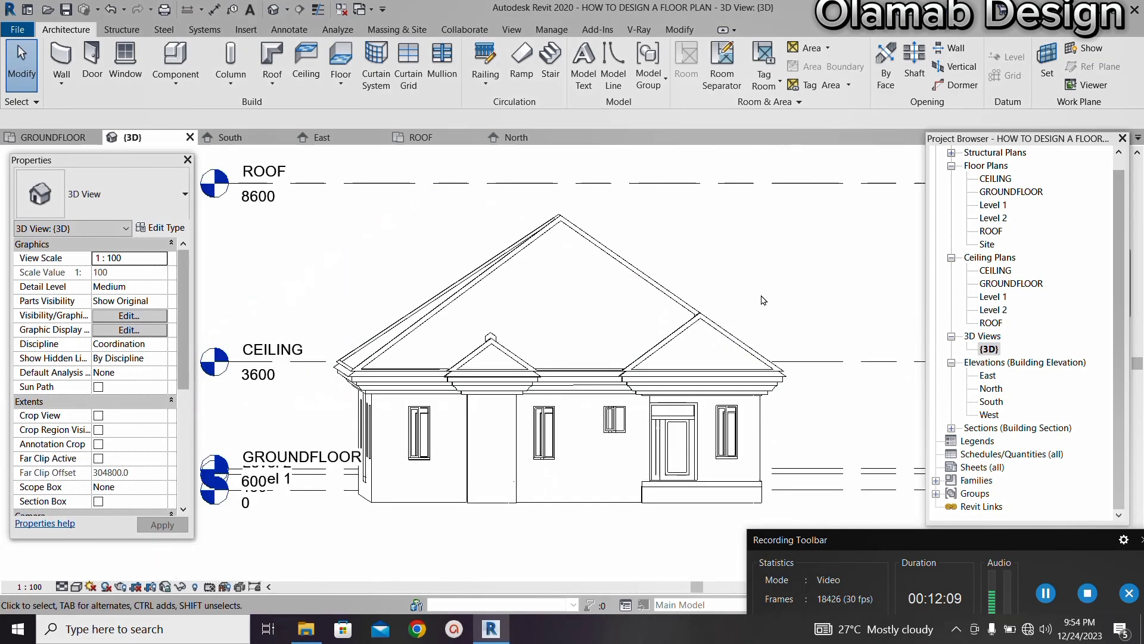
scroll(905, 360, up, 3)
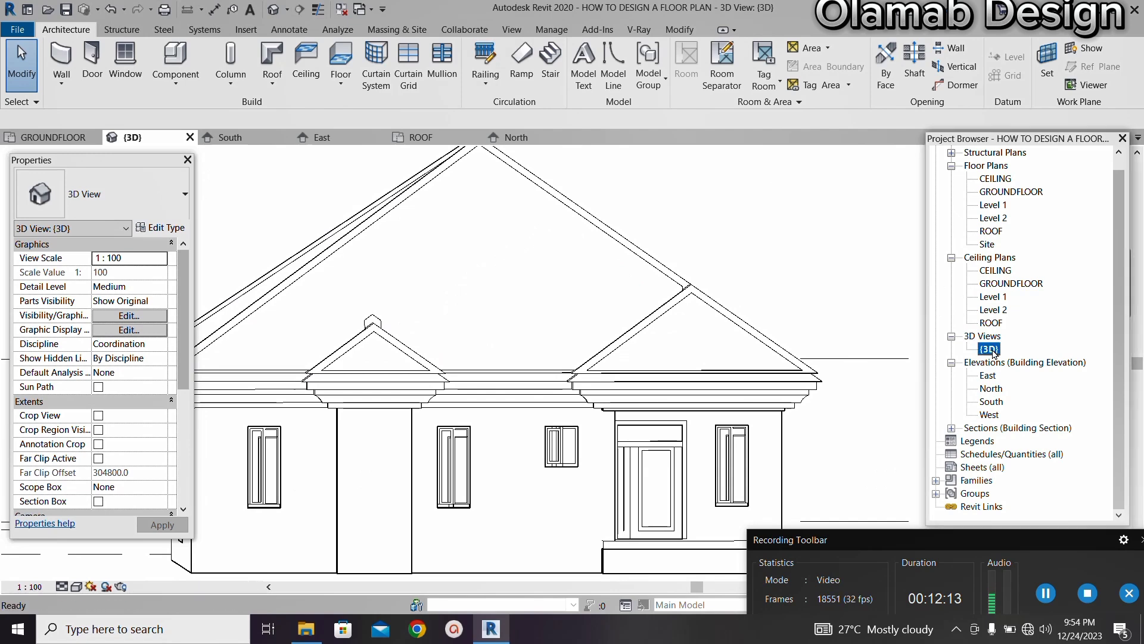
scroll(736, 442, down, 2)
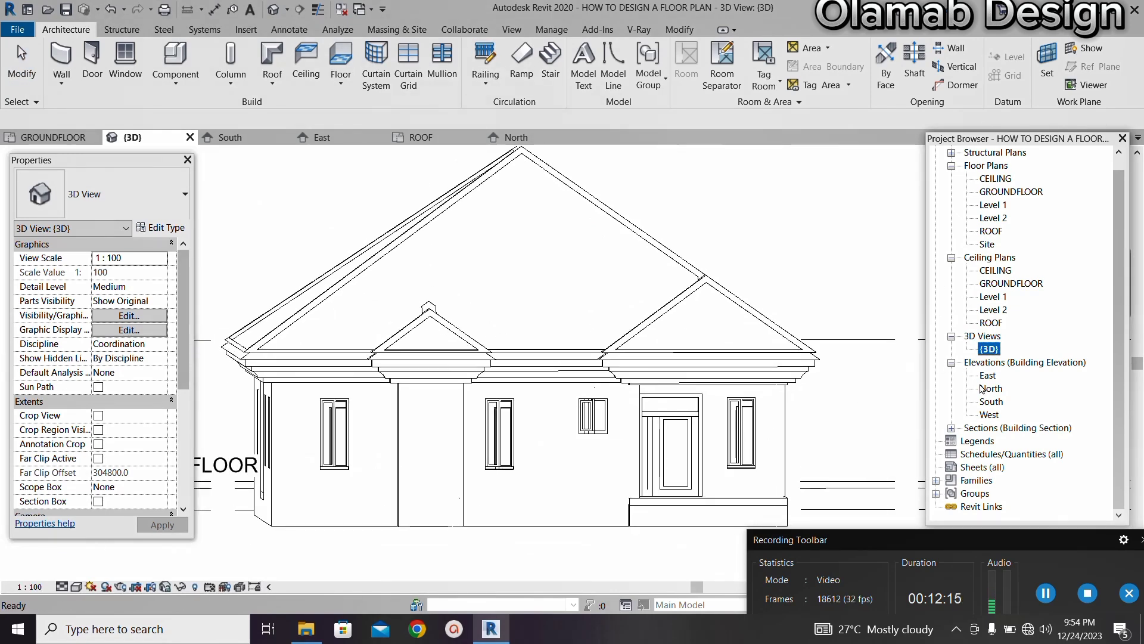
click(77, 587)
click(98, 558)
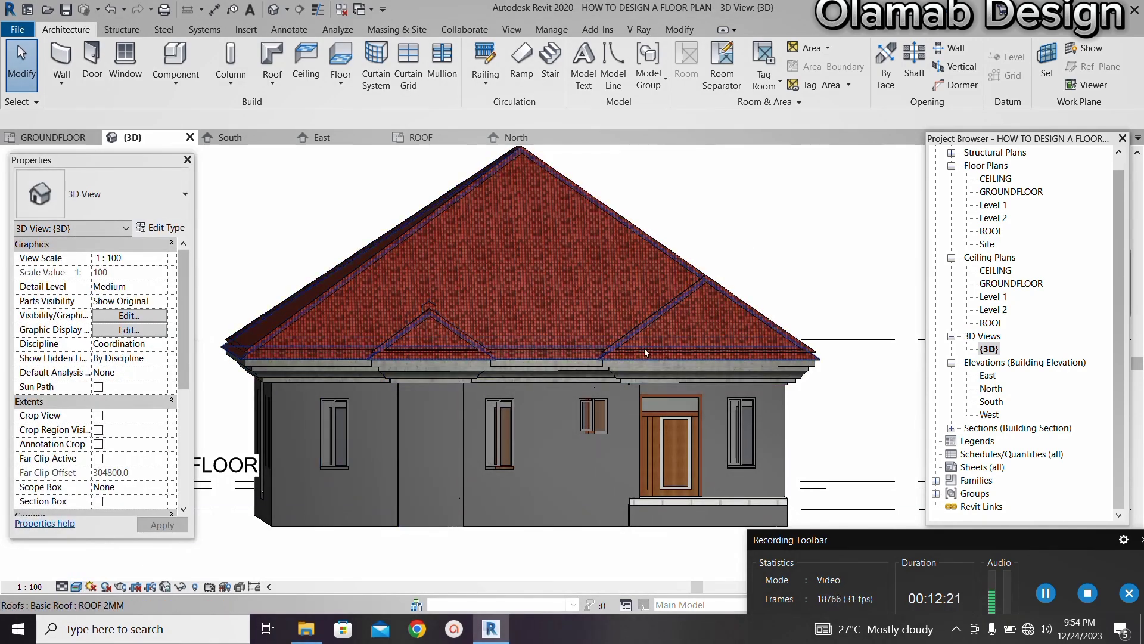
Inspect the edge, hip and ridge trim on the roof from the front, side and rear in the 3D view
scroll(591, 345, up, 1)
scroll(703, 277, down, 2)
shift+middle_drag(734, 288, 699, 256)
scroll(553, 390, up, 2)
scroll(639, 484, up, 2)
scroll(621, 419, down, 4)
scroll(542, 399, up, 3)
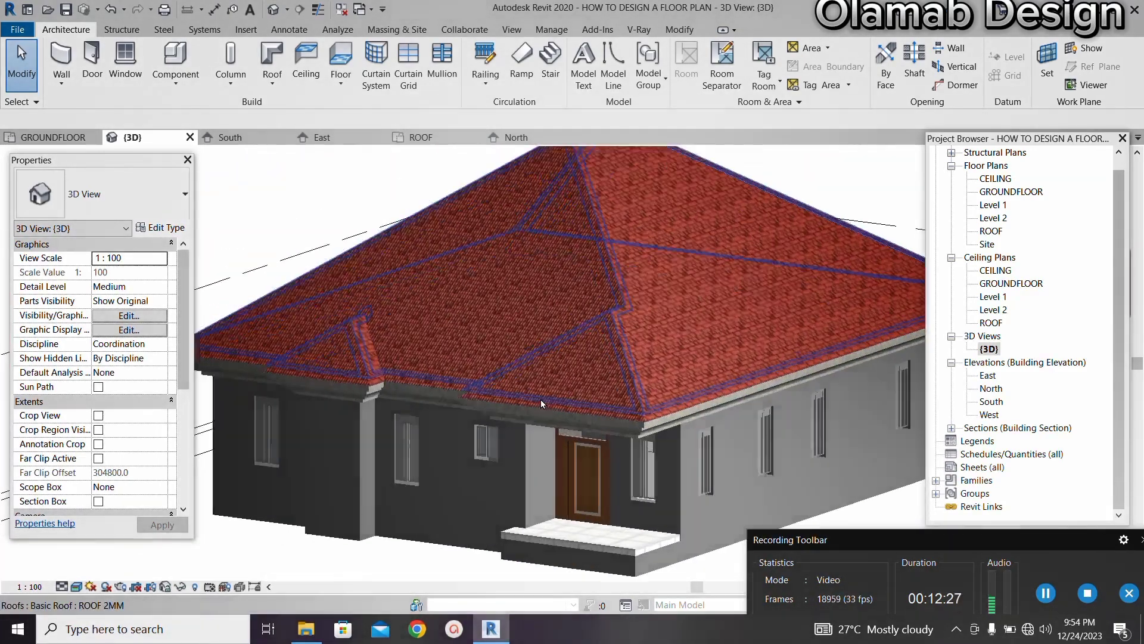
scroll(692, 389, up, 3)
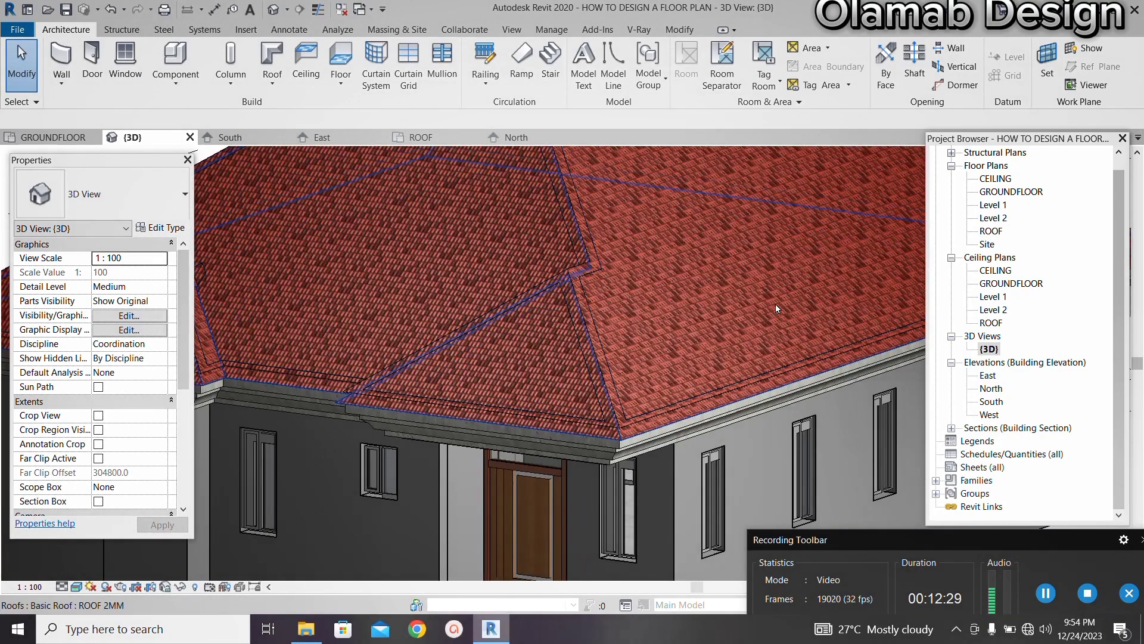
scroll(722, 335, down, 5)
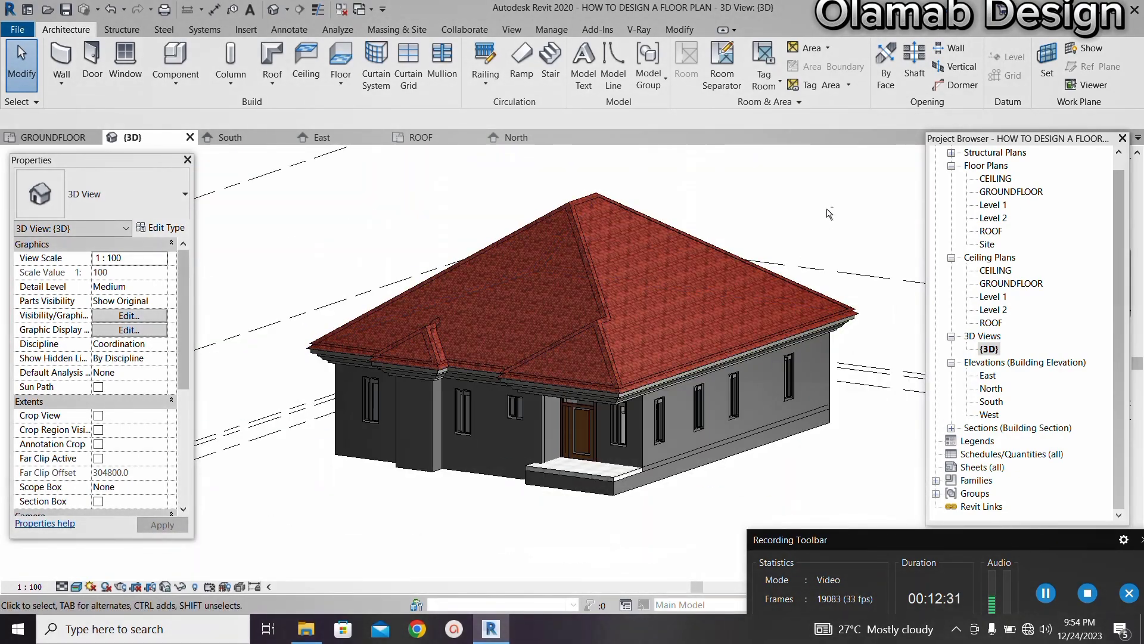
shift+middle_drag(833, 214, 677, 291)
scroll(688, 346, up, 4)
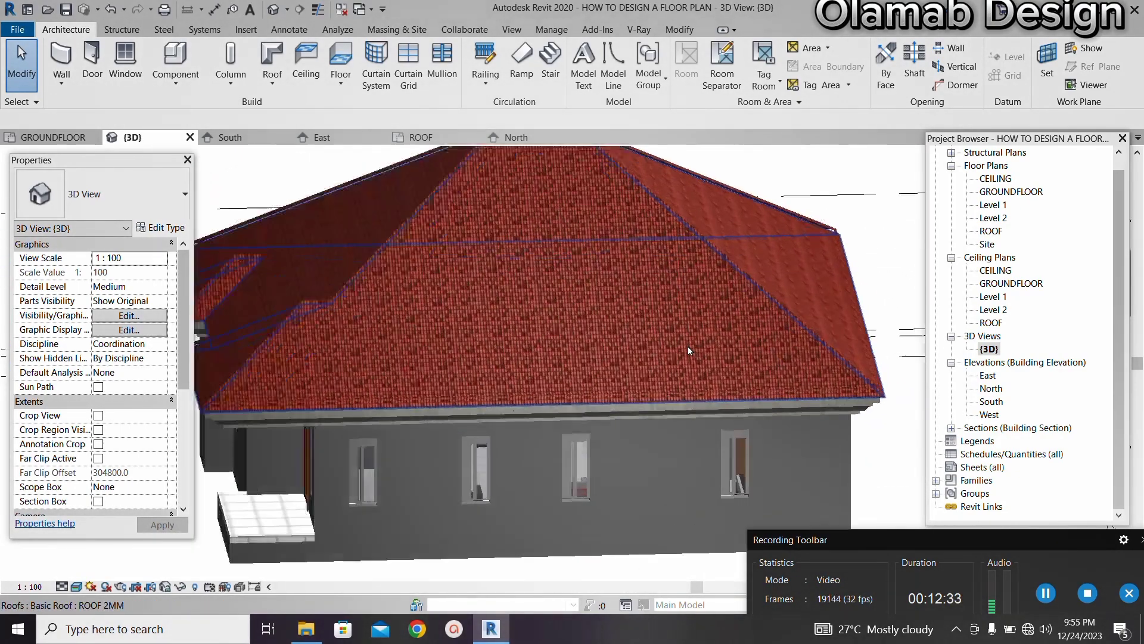
scroll(675, 344, down, 5)
shift+middle_drag(674, 345, 627, 232)
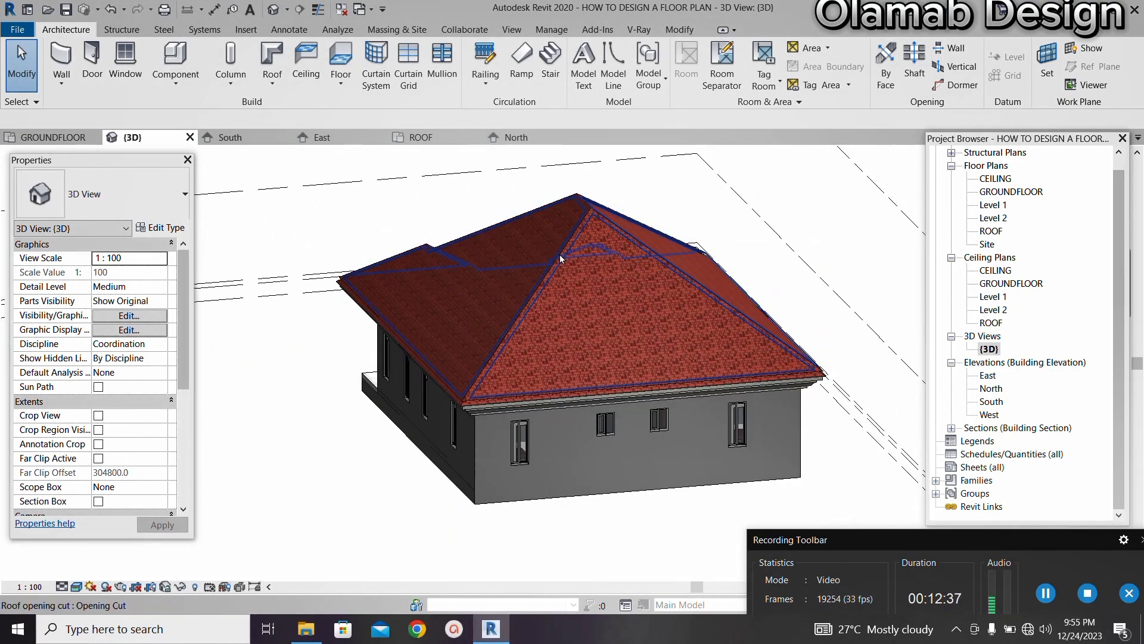
Examine the ridge and hip trim around the roof peak from the rear, side and front in the 3D view
scroll(559, 213, up, 5)
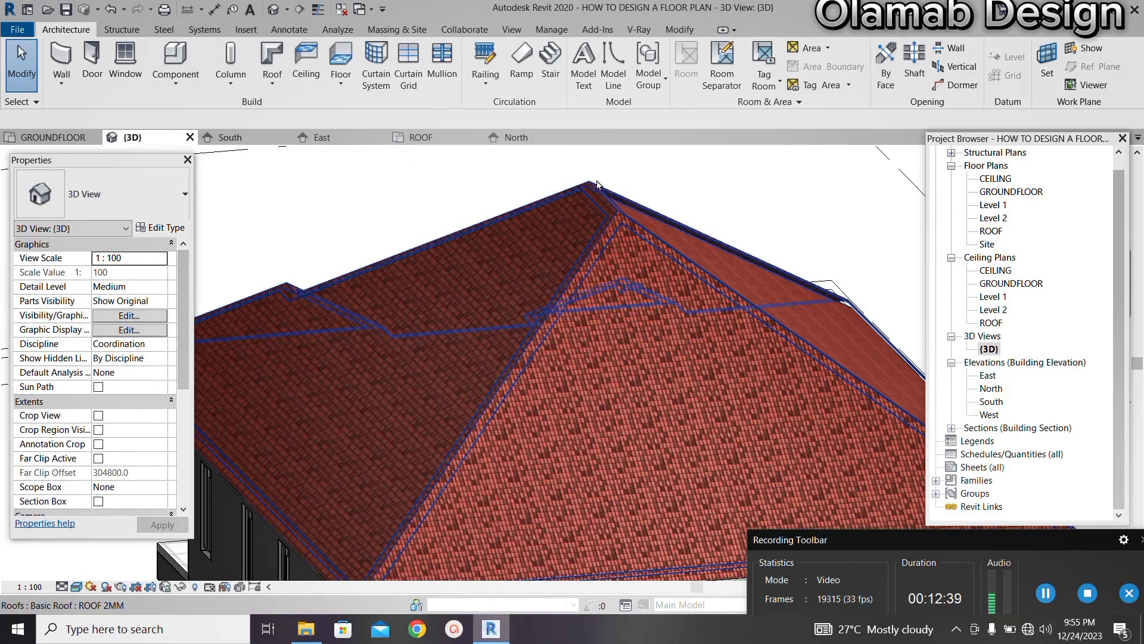
scroll(685, 179, up, 1)
scroll(709, 226, down, 2)
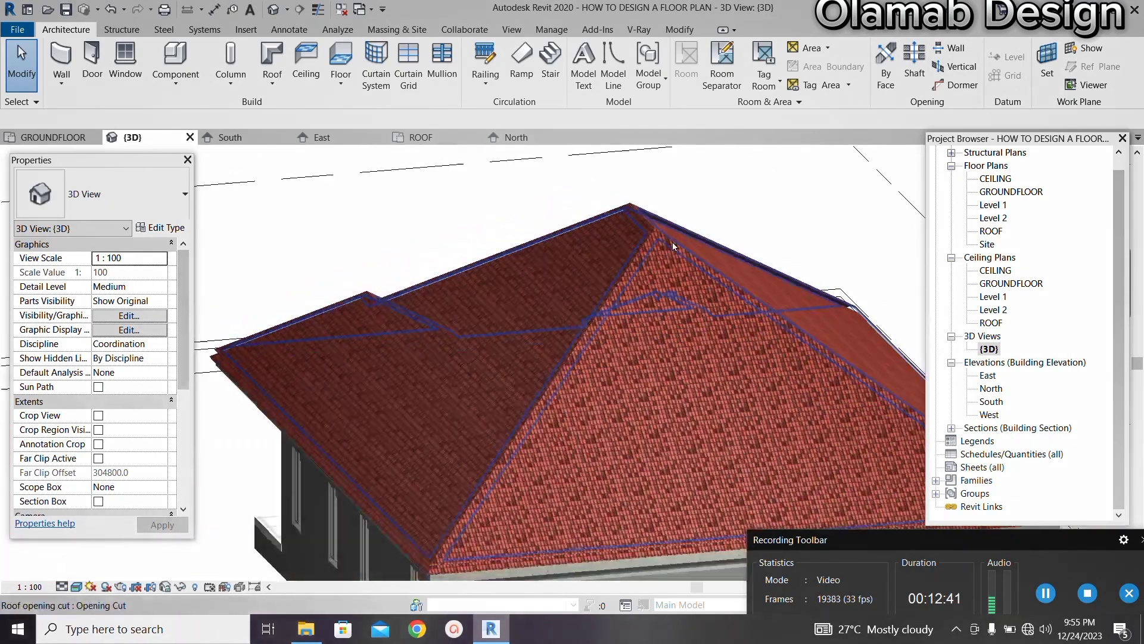
scroll(700, 204, up, 1)
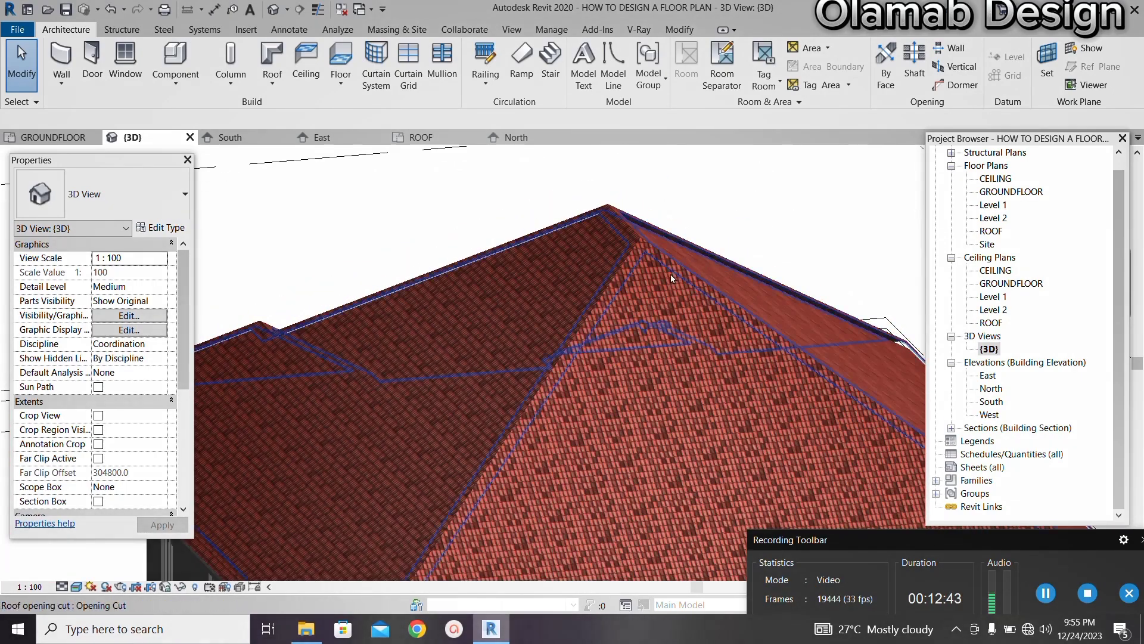
scroll(506, 253, down, 2)
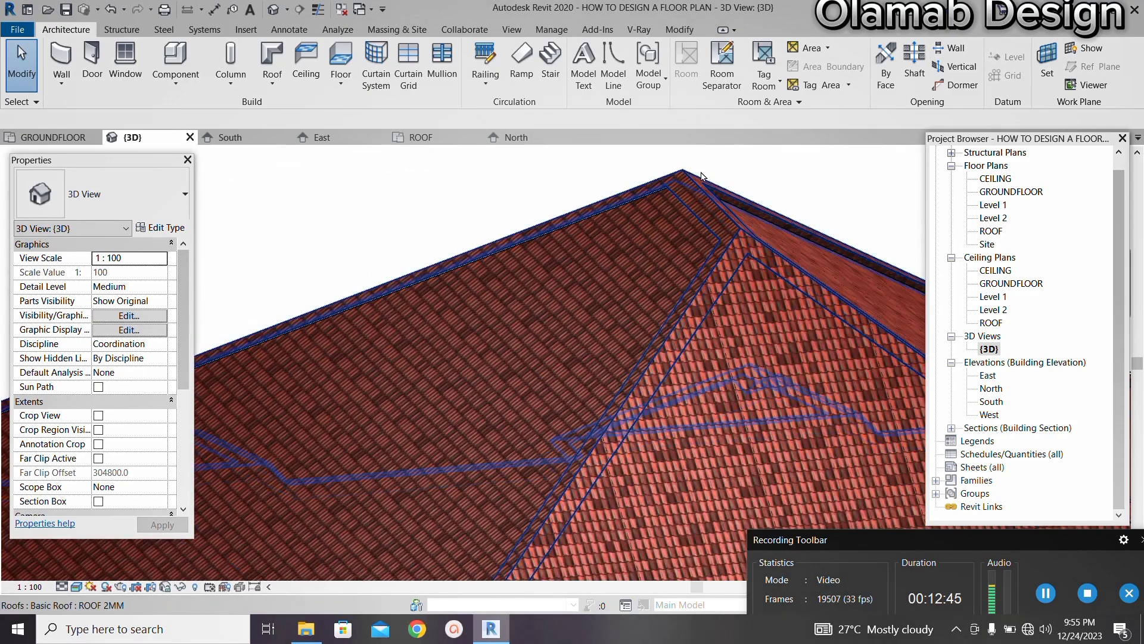
shift+middle_drag(828, 196, 586, 181)
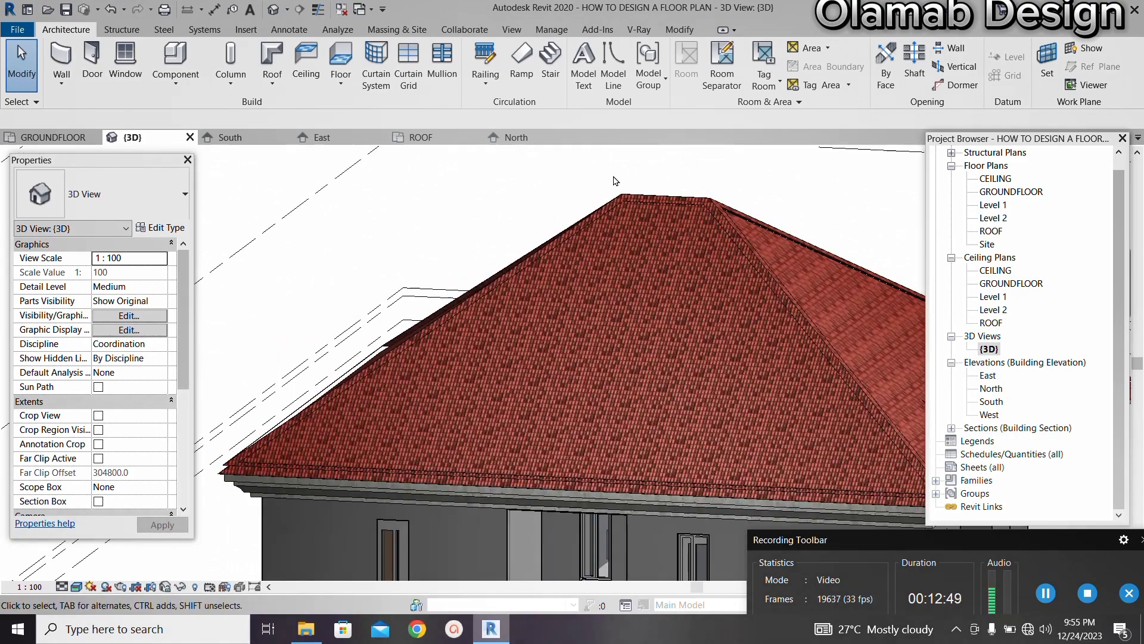
scroll(767, 211, down, 2)
scroll(668, 201, down, 3)
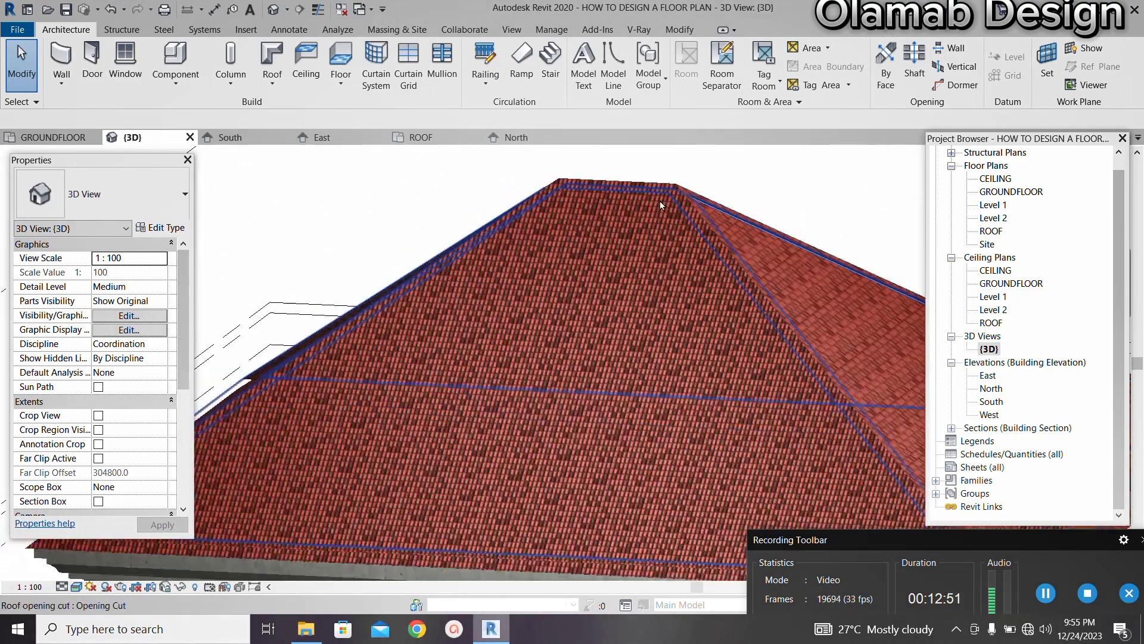
scroll(627, 205, down, 2)
shift+middle_drag(627, 205, 702, 264)
scroll(721, 259, up, 3)
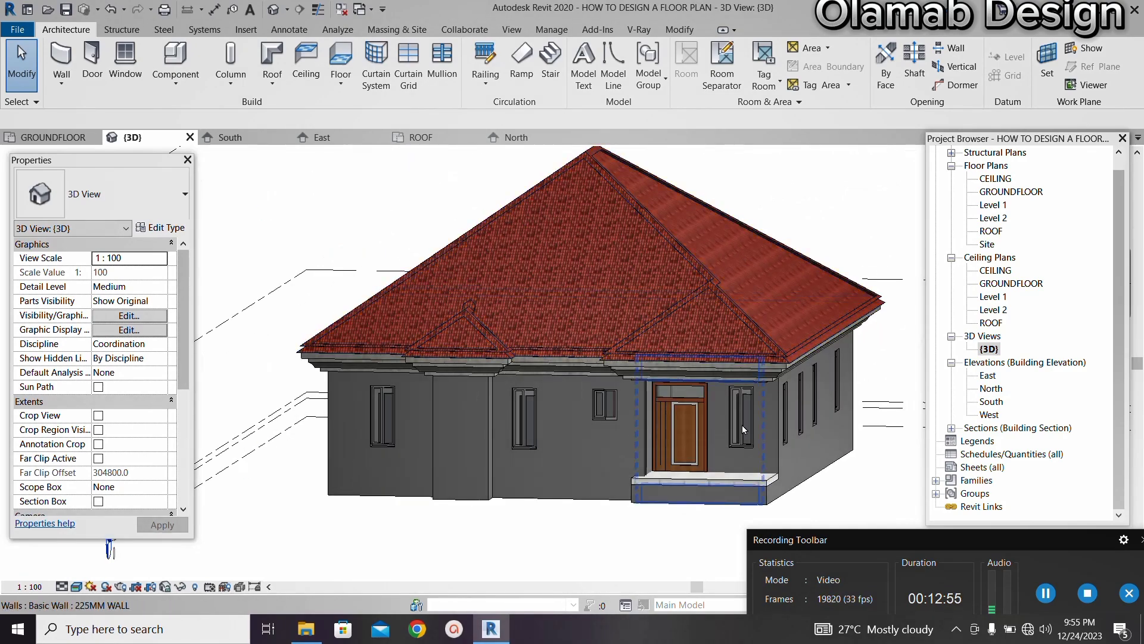
Examine the hip and eave trim at the side of the roof and around the small front projection in 3D
shift+middle_drag(610, 370, 641, 302)
scroll(631, 248, down, 3)
shift+middle_drag(632, 248, 530, 265)
scroll(593, 256, up, 4)
scroll(593, 258, up, 2)
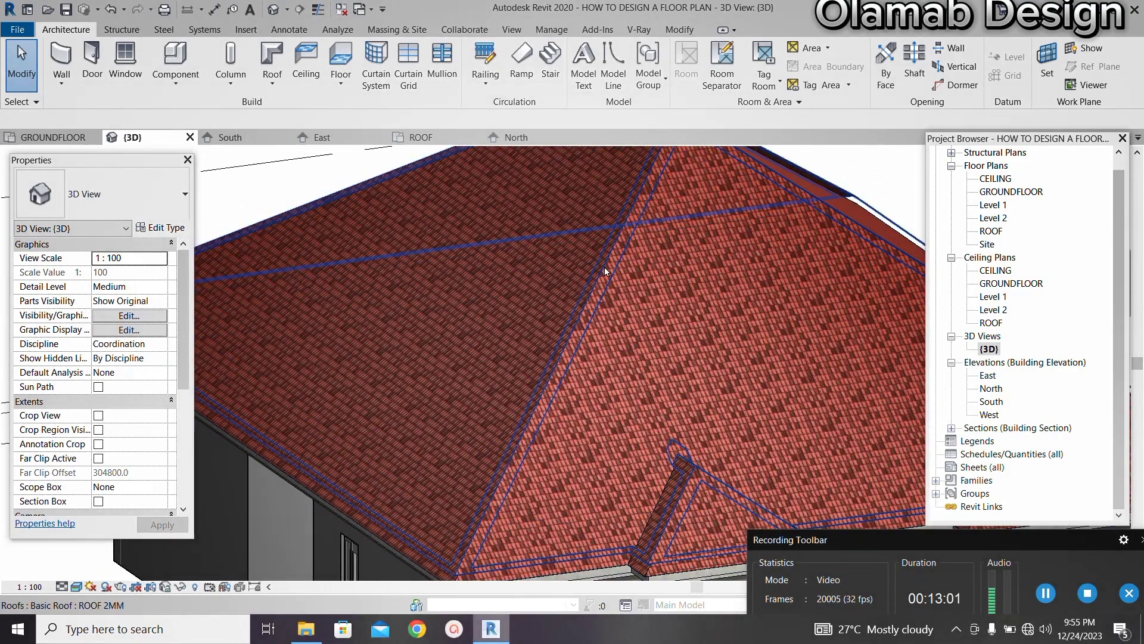
scroll(603, 267, up, 3)
scroll(592, 310, down, 3)
scroll(592, 310, down, 3)
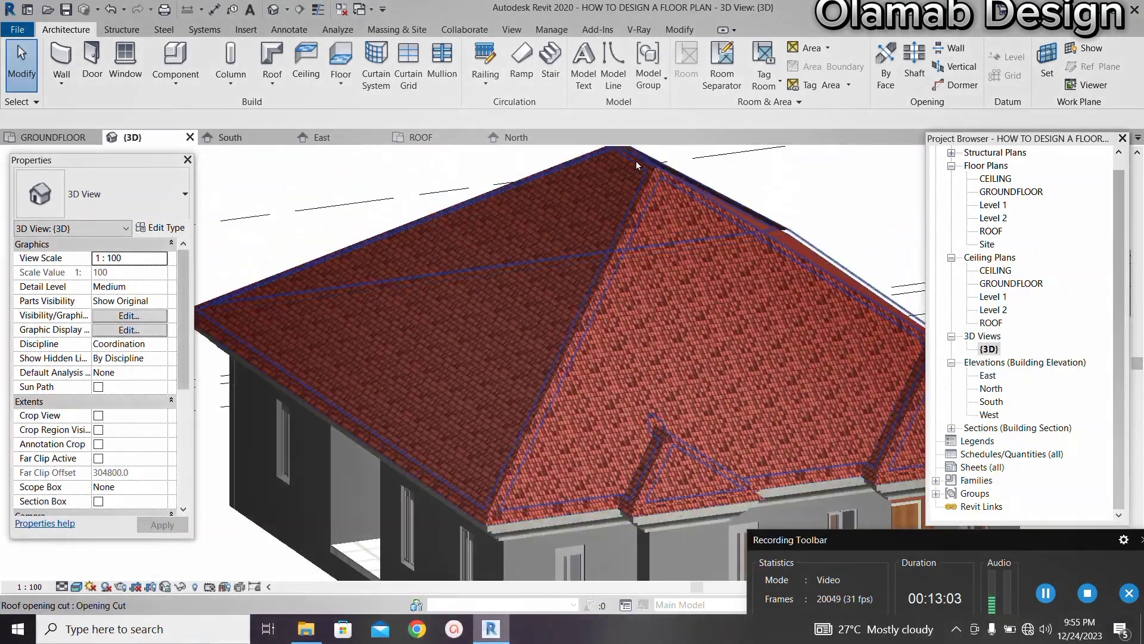
scroll(653, 159, up, 5)
scroll(631, 274, down, 3)
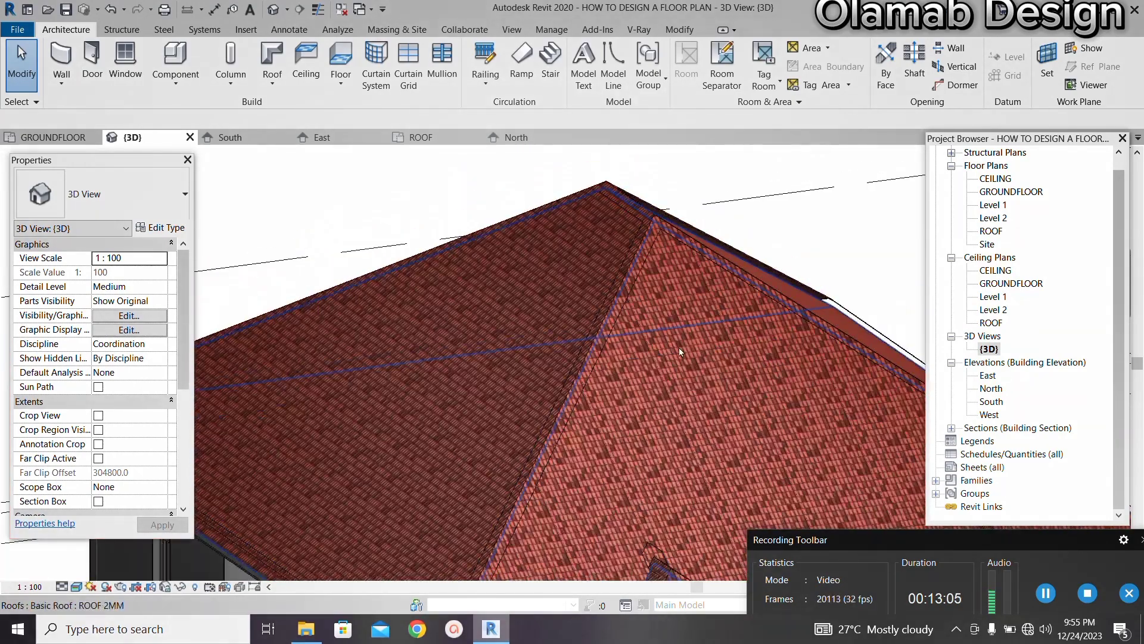
Open the East elevation and examine the trim along the roof's ridge, sloping edges and eave
click(986, 375)
double_click(986, 376)
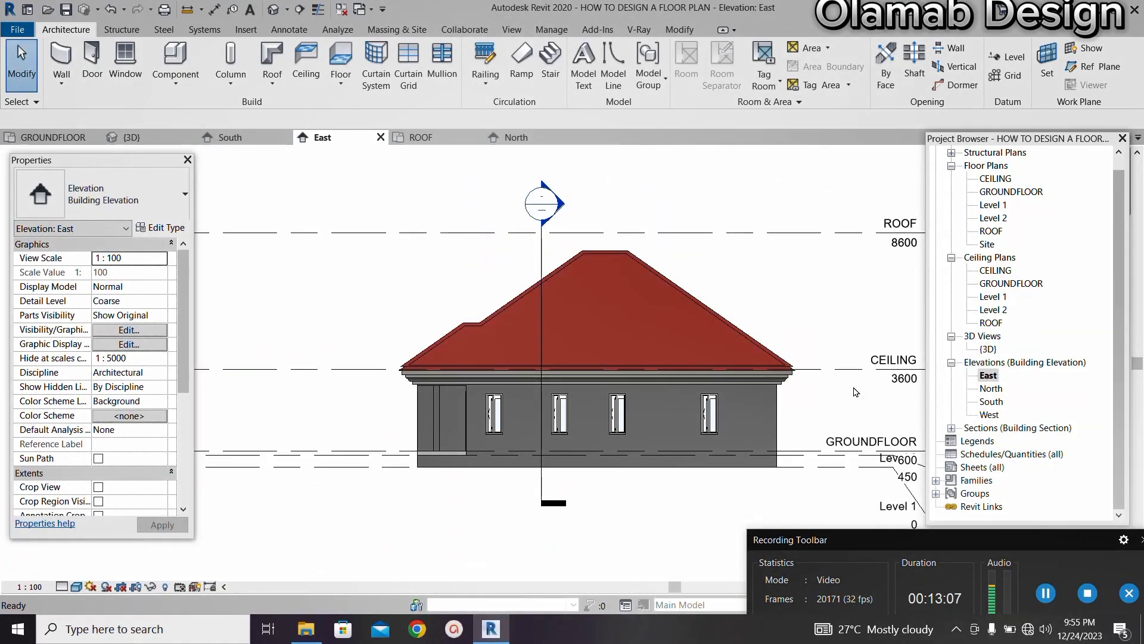
scroll(612, 313, up, 3)
middle_drag(455, 288, 378, 276)
scroll(525, 300, up, 5)
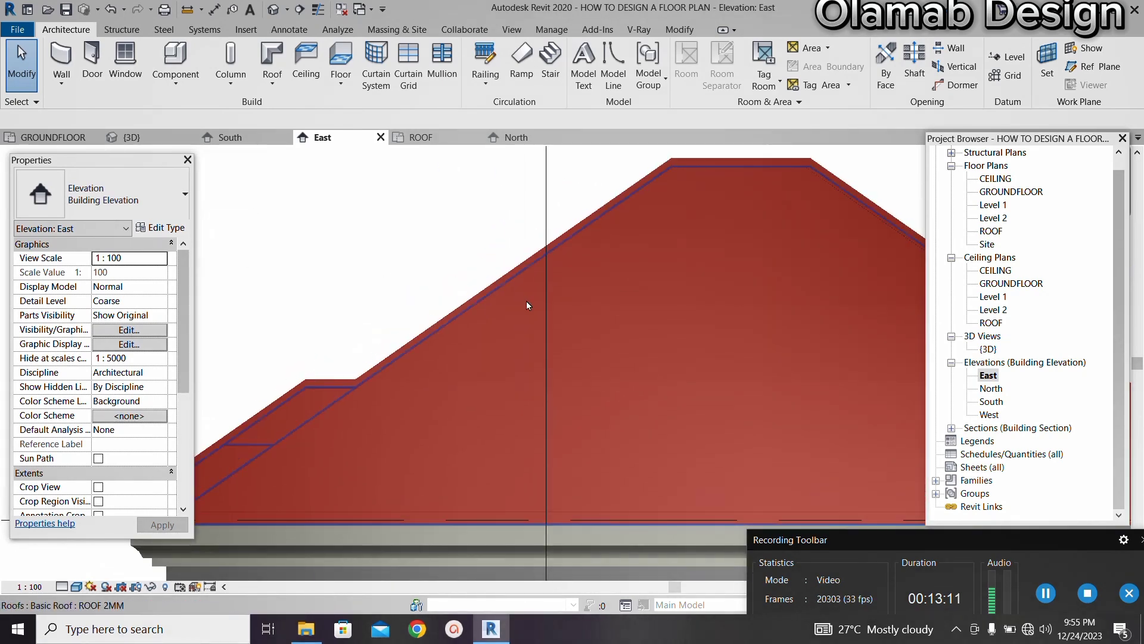
scroll(548, 256, down, 3)
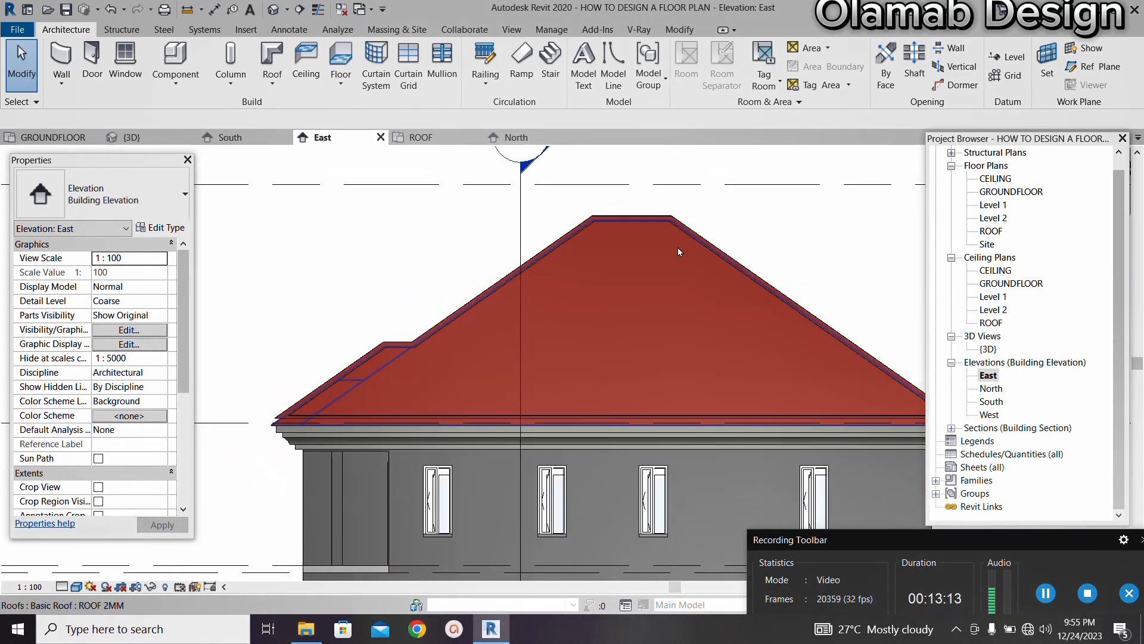
scroll(656, 307, down, 2)
scroll(789, 340, up, 2)
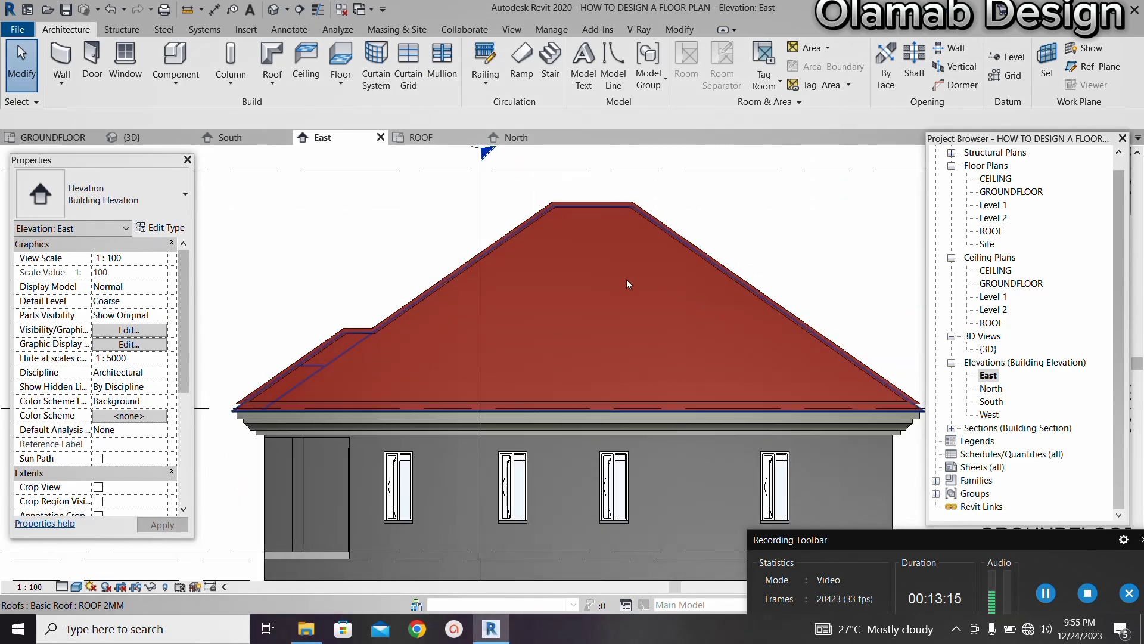
Open the ROOF TILE material from the layer structure of the trim roof's ROOF 2MM type
click(603, 202)
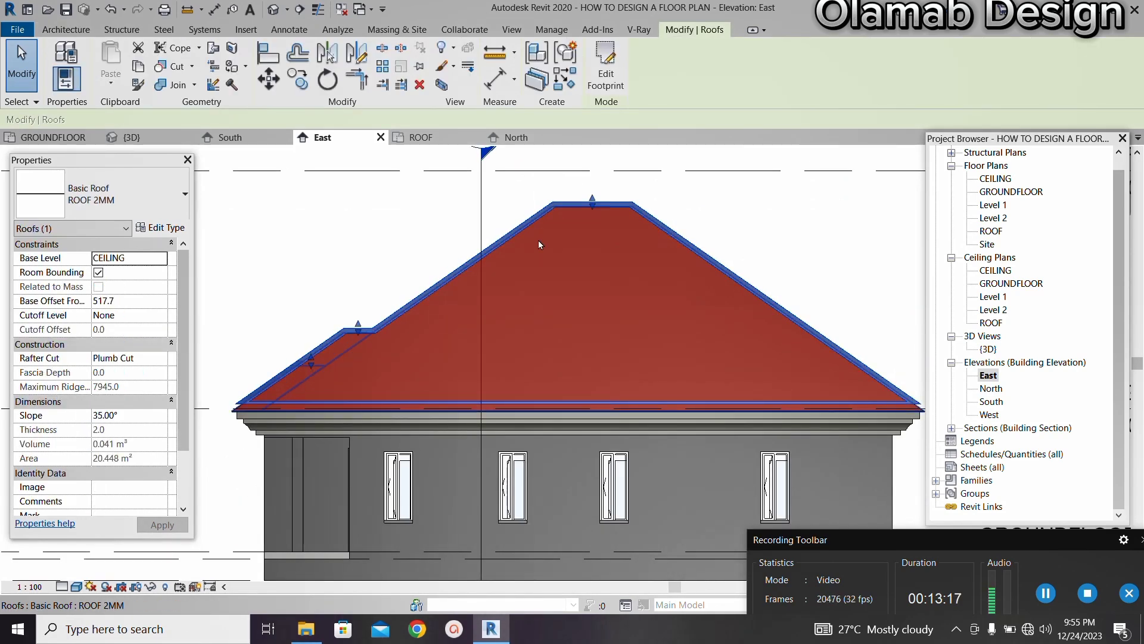
click(150, 230)
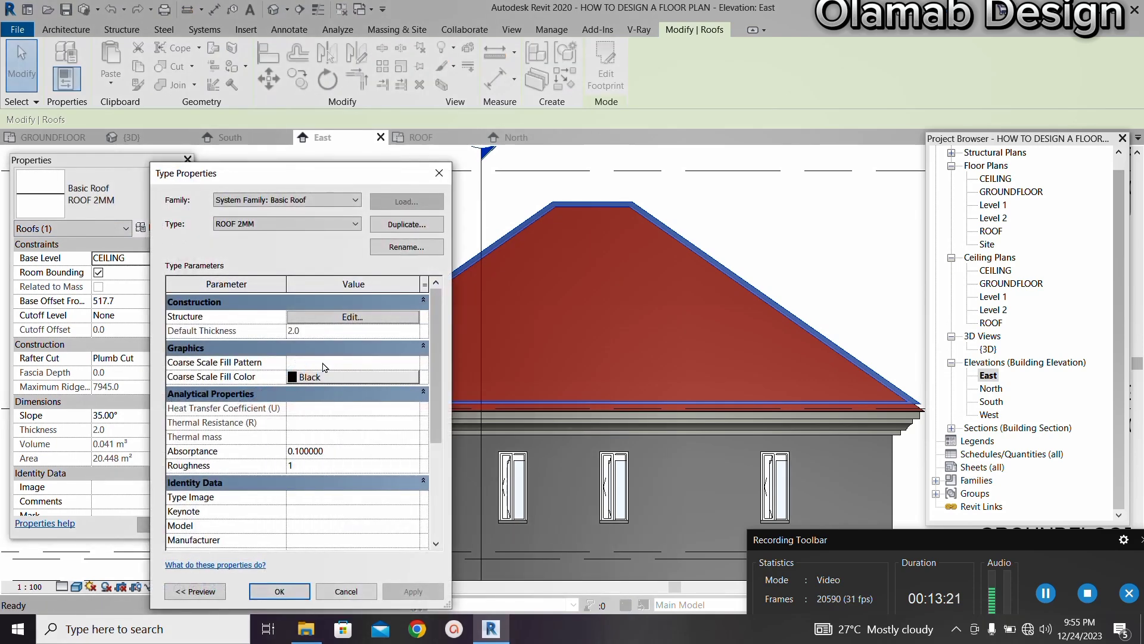
click(346, 318)
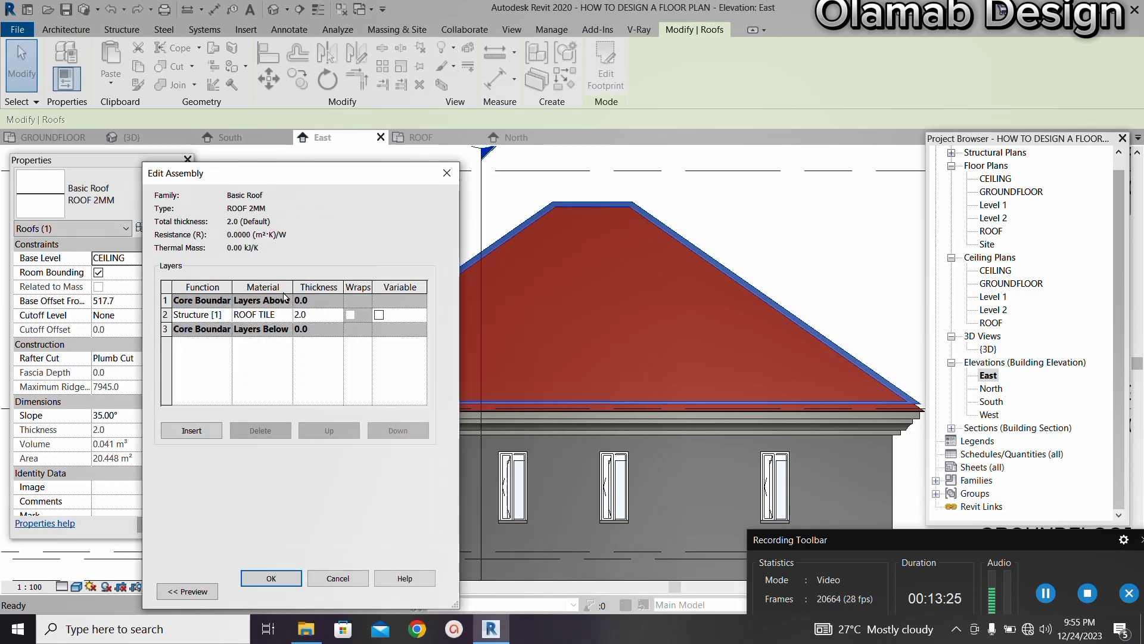
click(288, 314)
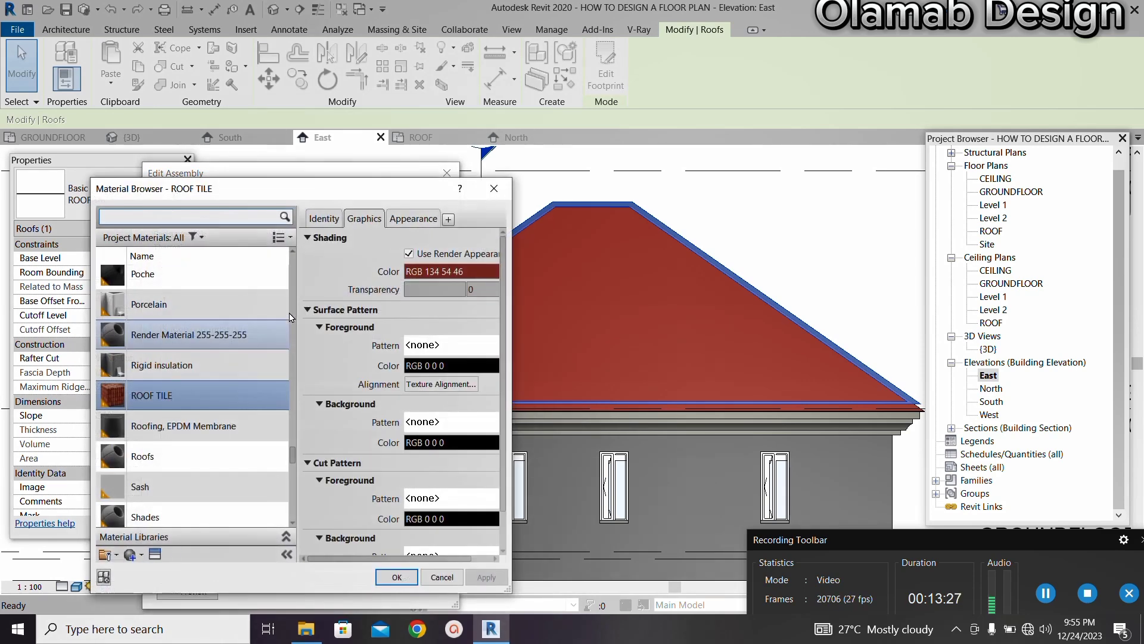
Set the ROOF TILE material's surface foreground pattern to the model pattern Shake 150mm, and apply it through the roof type
click(439, 347)
scroll(322, 410, down, 10)
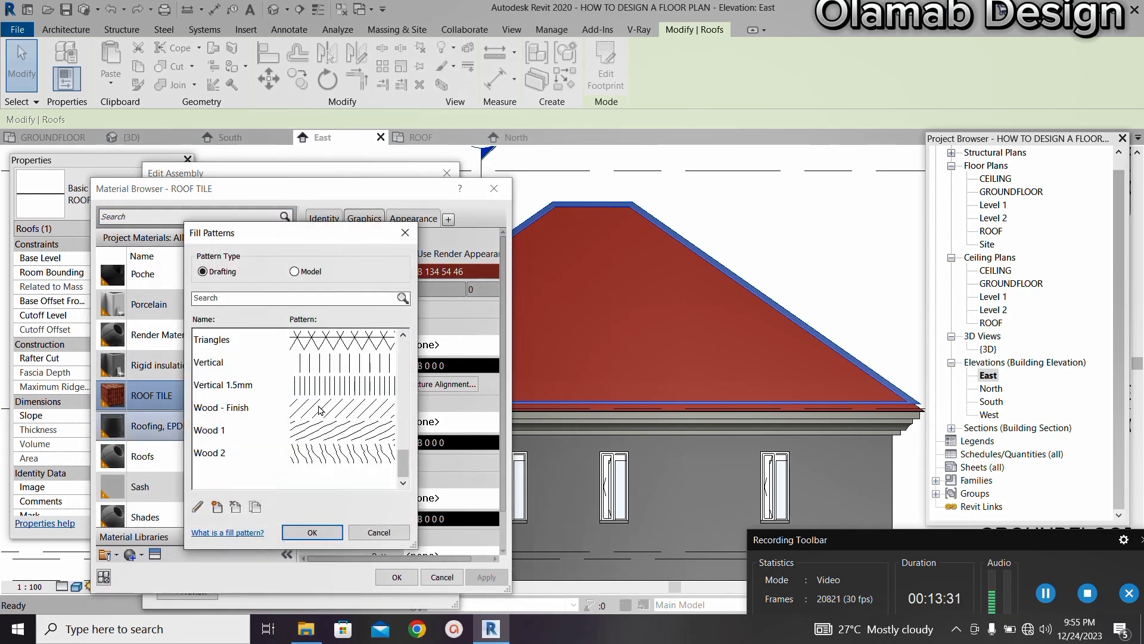
scroll(322, 410, up, 10)
scroll(322, 409, down, 10)
scroll(316, 335, up, 10)
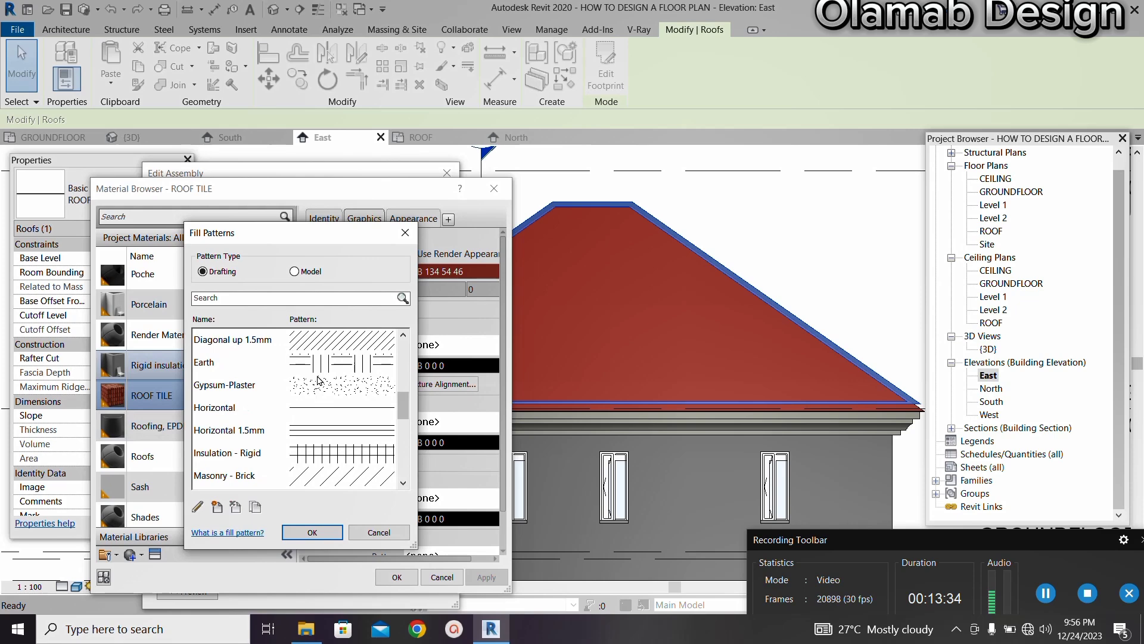
click(295, 272)
scroll(312, 433, down, 3)
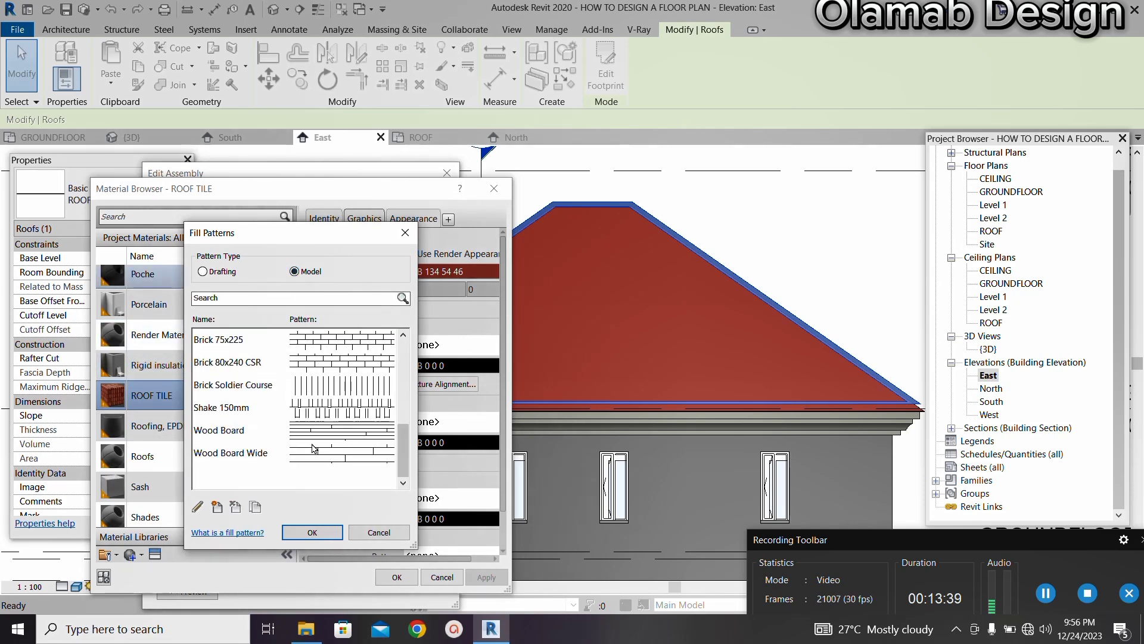
click(319, 413)
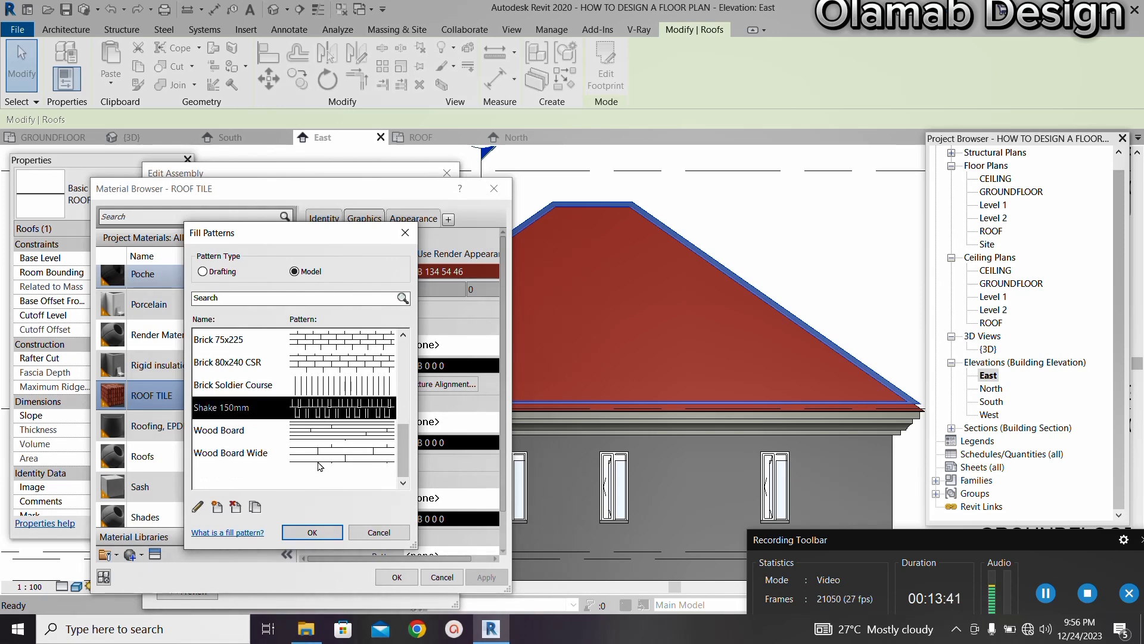
click(311, 532)
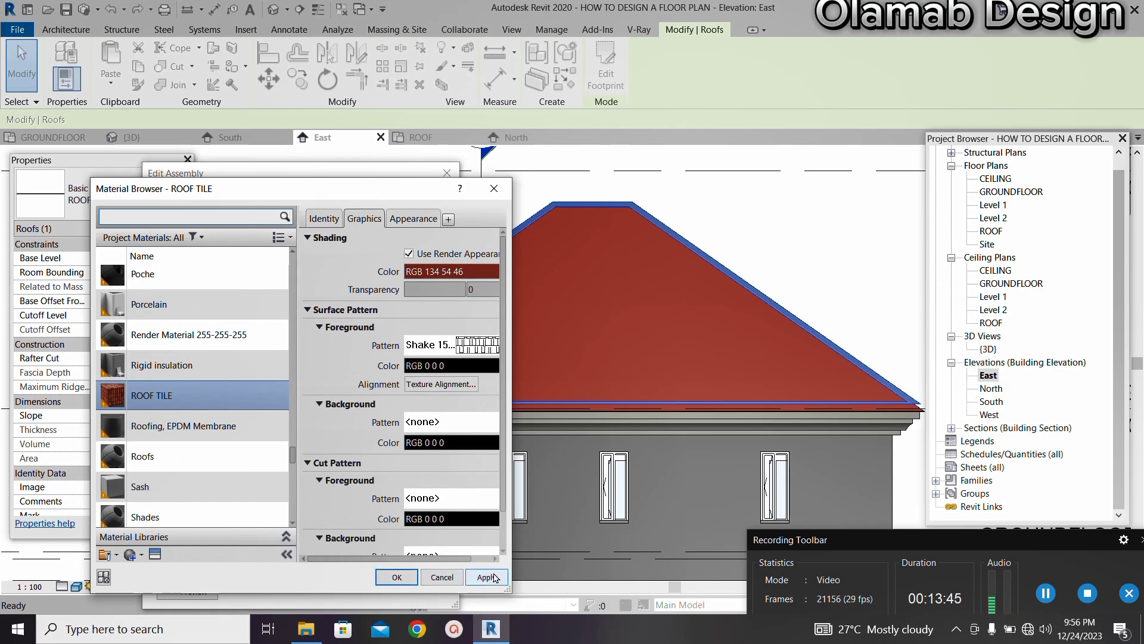
click(474, 577)
click(398, 577)
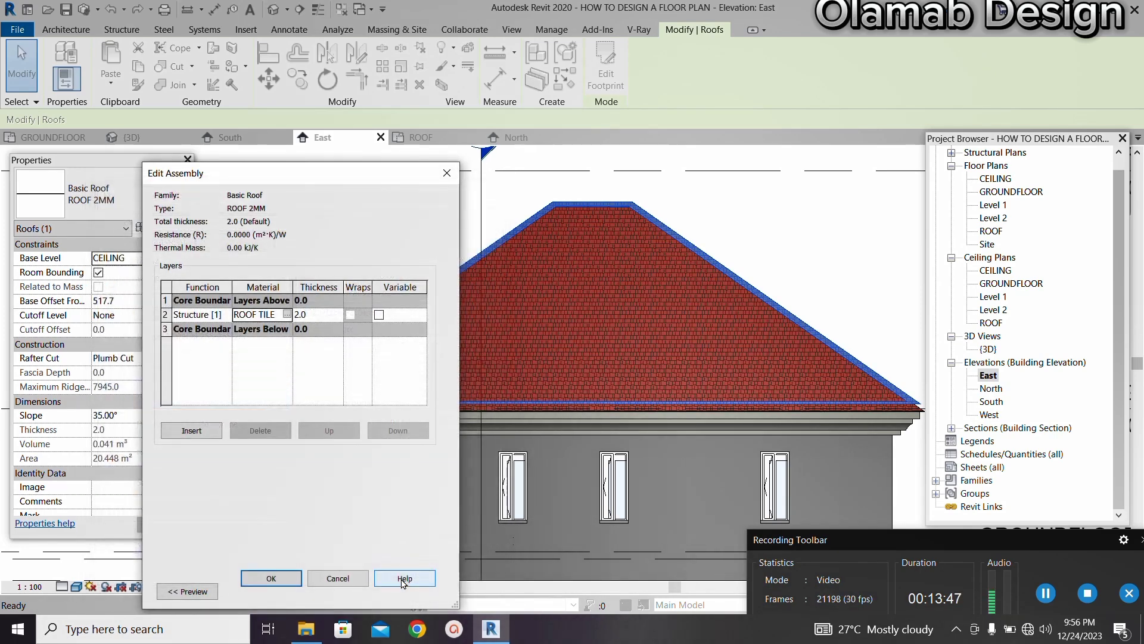
click(271, 578)
click(276, 591)
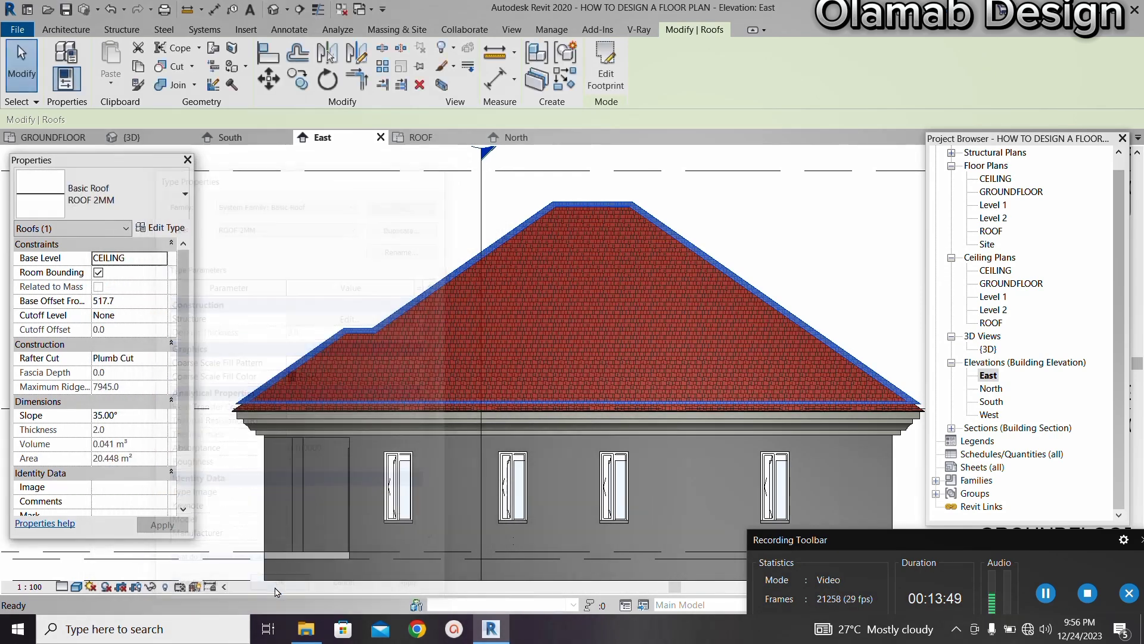
click(776, 248)
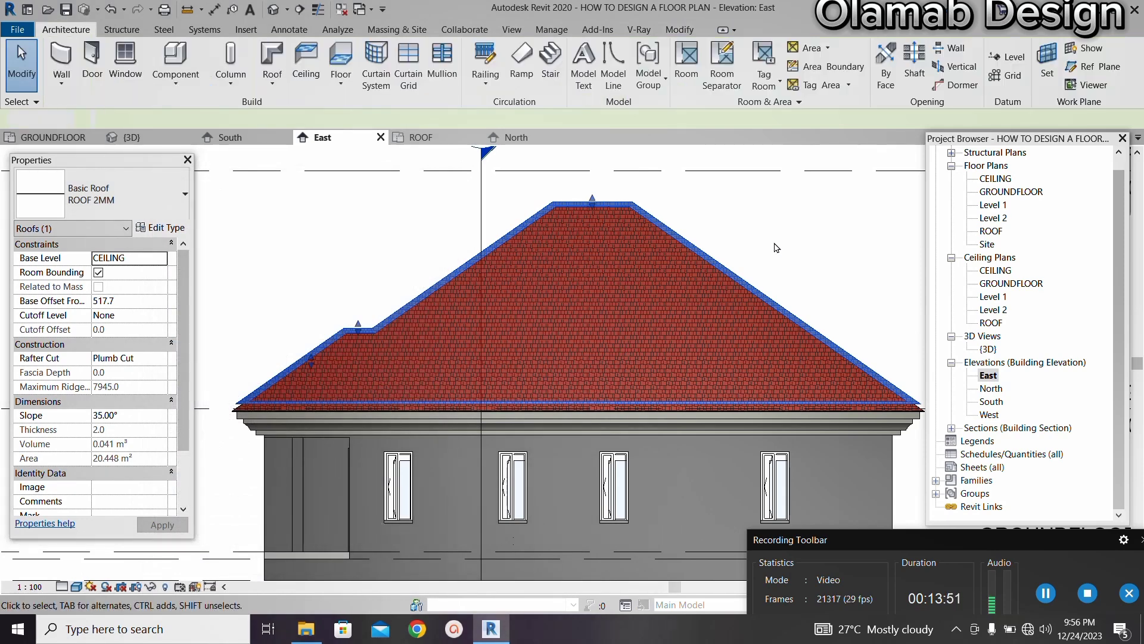
Examine the tile pattern on the roof and its trim in the East elevation
scroll(663, 275, up, 4)
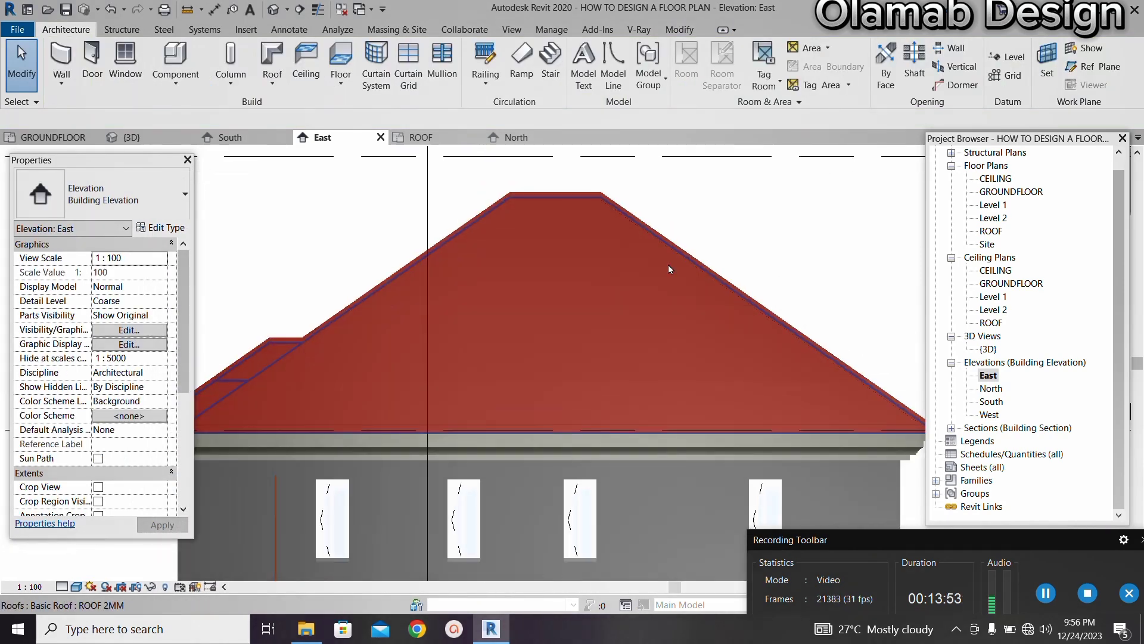
scroll(673, 255, down, 2)
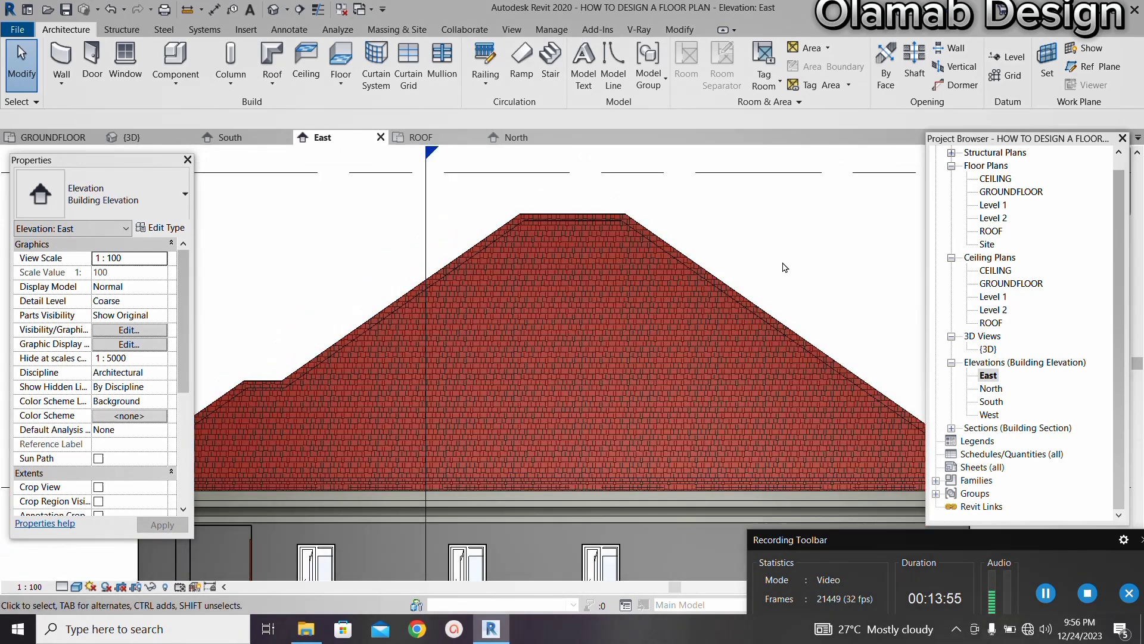
scroll(689, 243, down, 4)
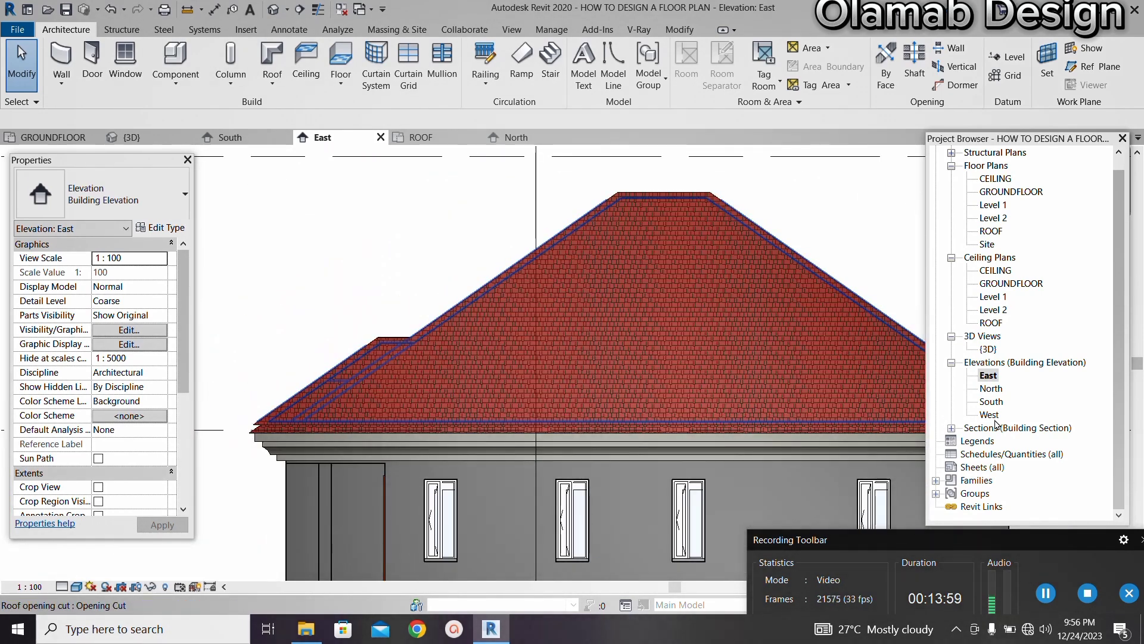
Return to the {3D} view, show the house from the front and set the visual style to Shaded
double_click(992, 349)
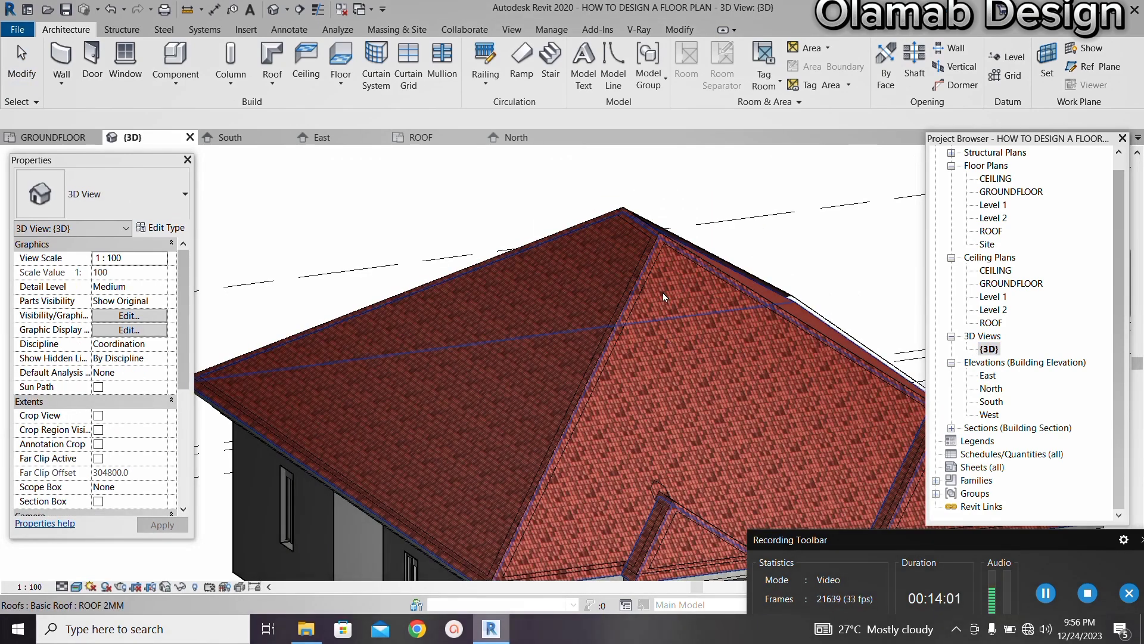
scroll(618, 227, down, 2)
shift+middle_drag(618, 227, 791, 299)
scroll(595, 263, up, 2)
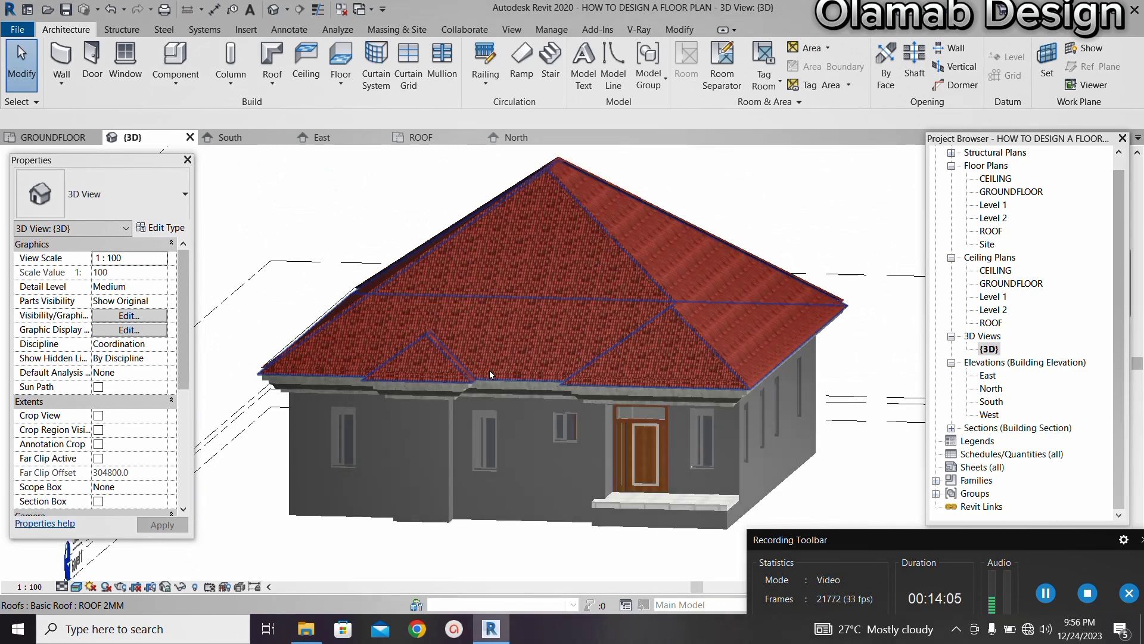
click(75, 587)
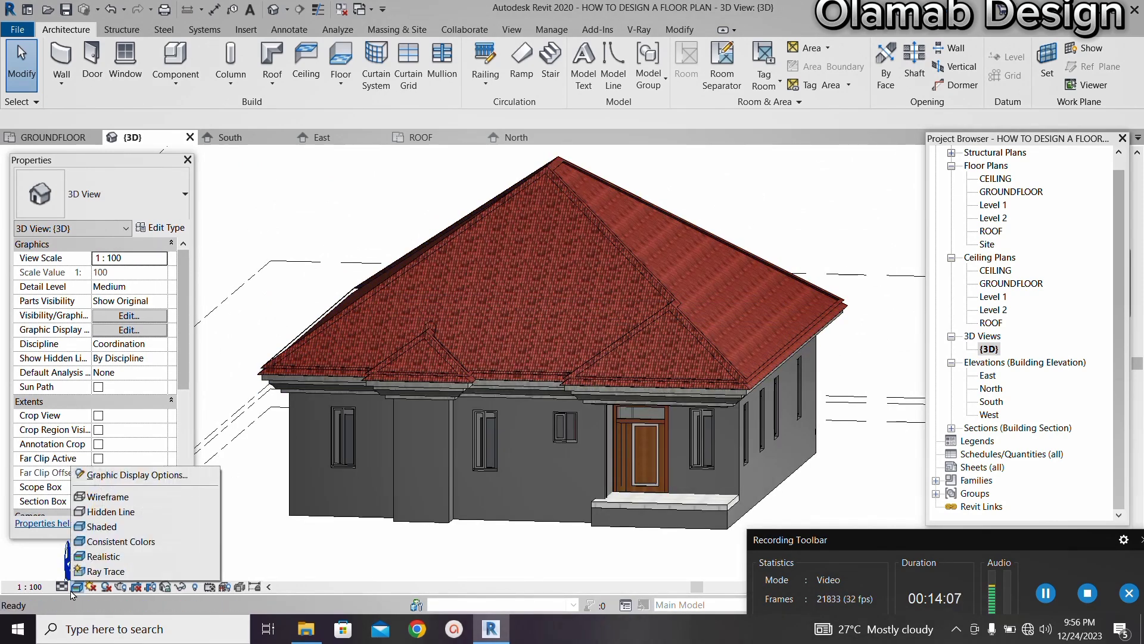
click(110, 524)
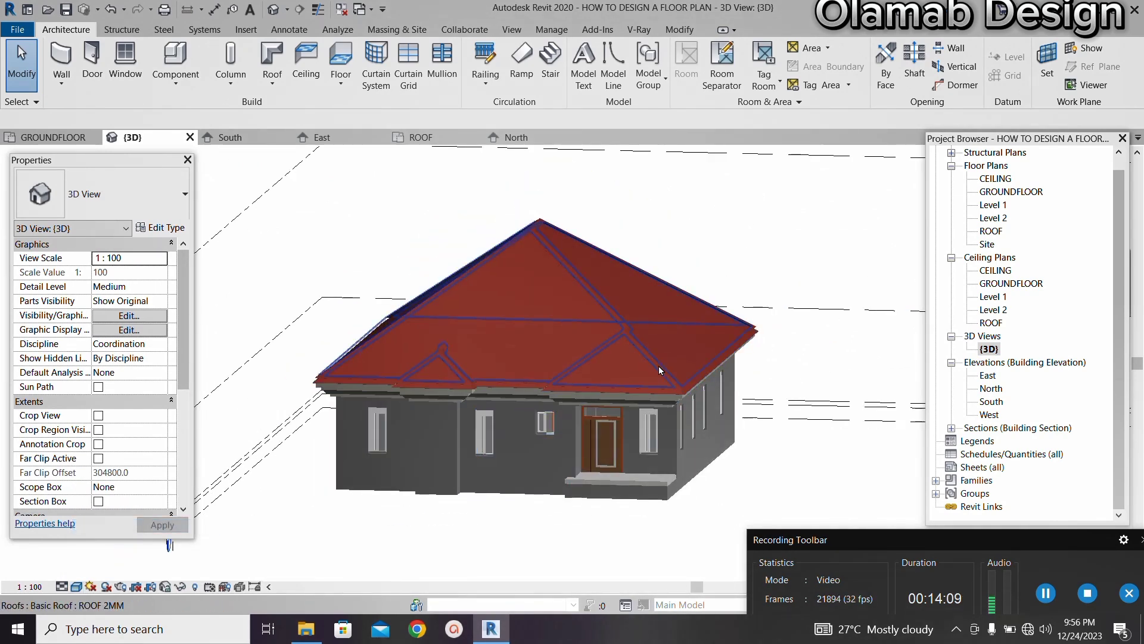
Examine the patterned roof, its trim and the entrance side of the house in the shaded 3D view
scroll(433, 298, up, 2)
shift+middle_drag(432, 298, 476, 298)
scroll(471, 292, down, 3)
shift+middle_drag(450, 475, 325, 468)
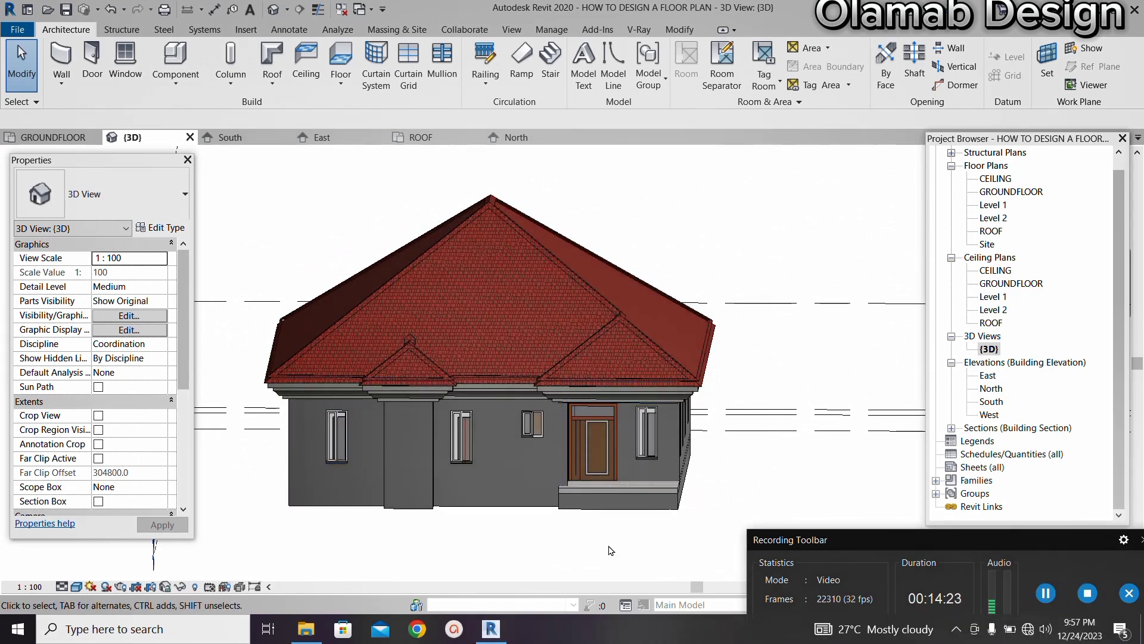
shift+middle_drag(589, 560, 631, 527)
scroll(581, 446, up, 5)
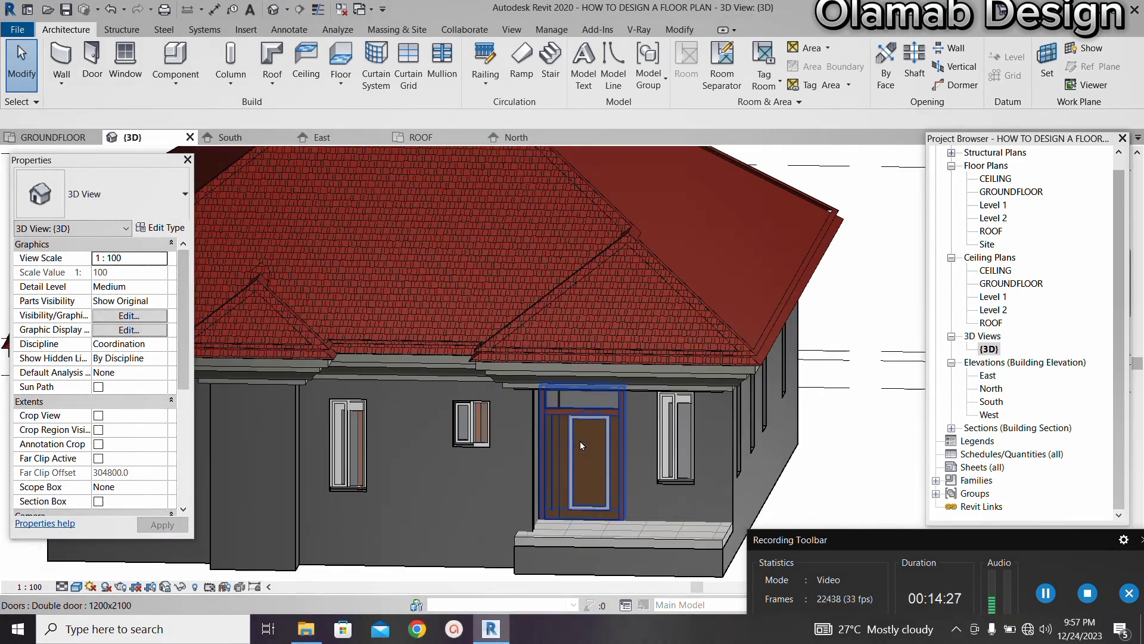
Inspect the finished house from its entrance side, the opposite walls and the front in the 3D view
scroll(581, 389, down, 3)
scroll(556, 488, up, 2)
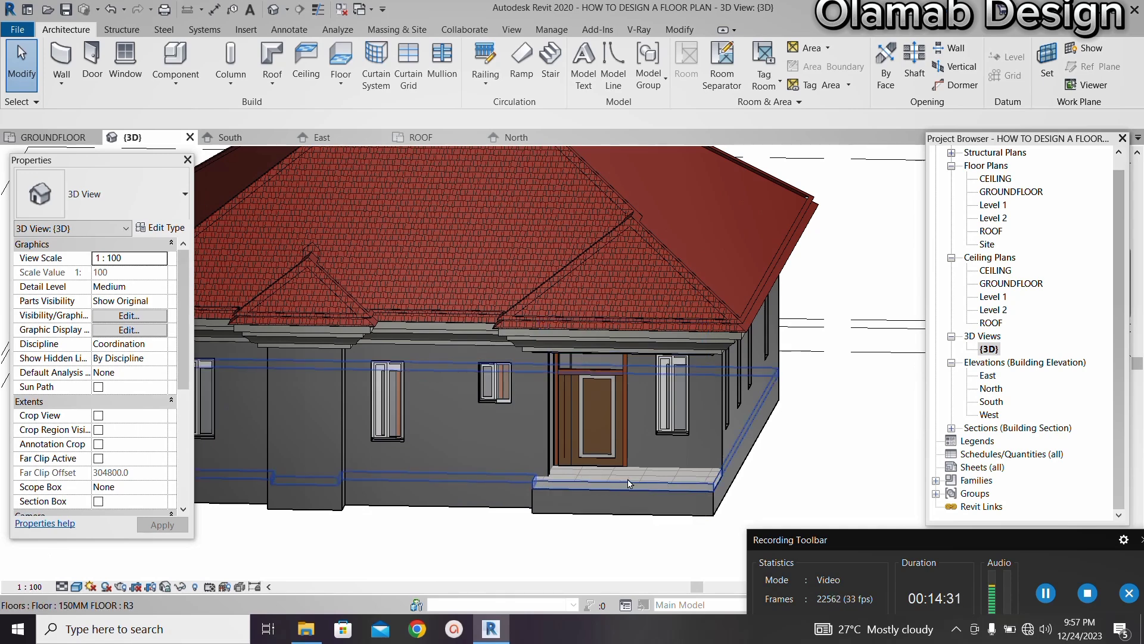
scroll(656, 441, down, 5)
shift+middle_drag(552, 442, 444, 451)
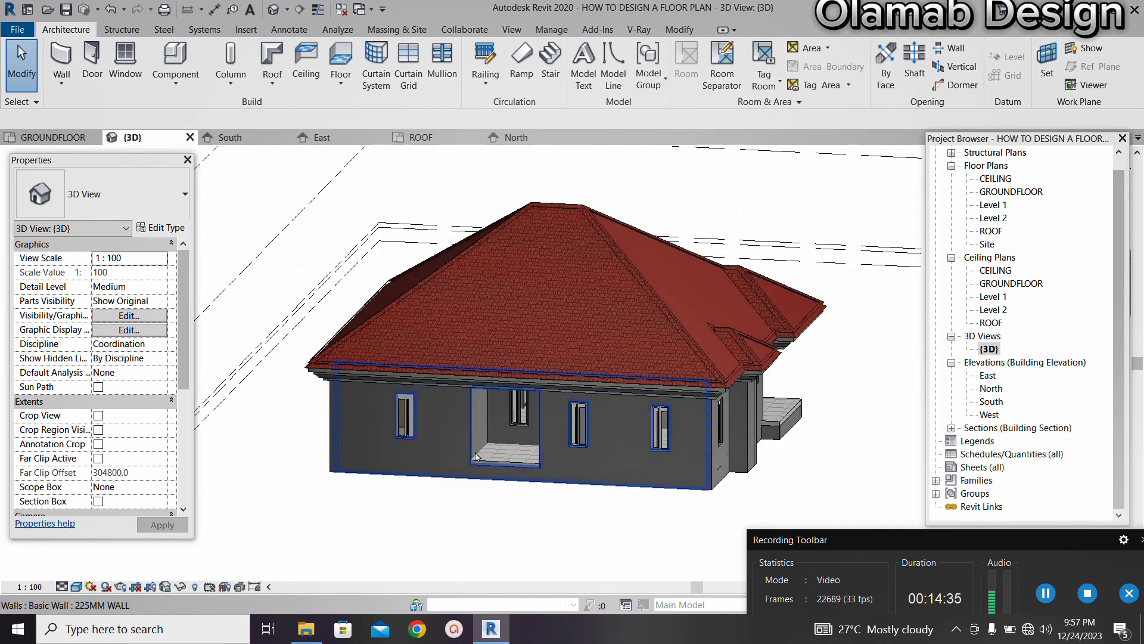
scroll(655, 459, down, 4)
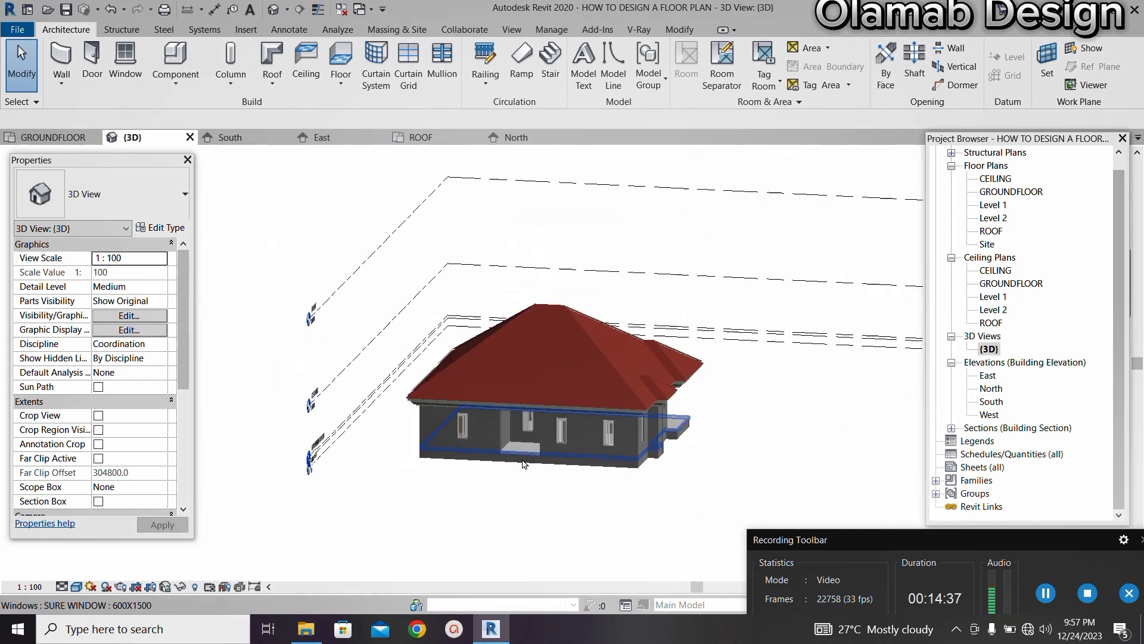
shift+middle_drag(638, 459, 572, 389)
scroll(677, 459, up, 3)
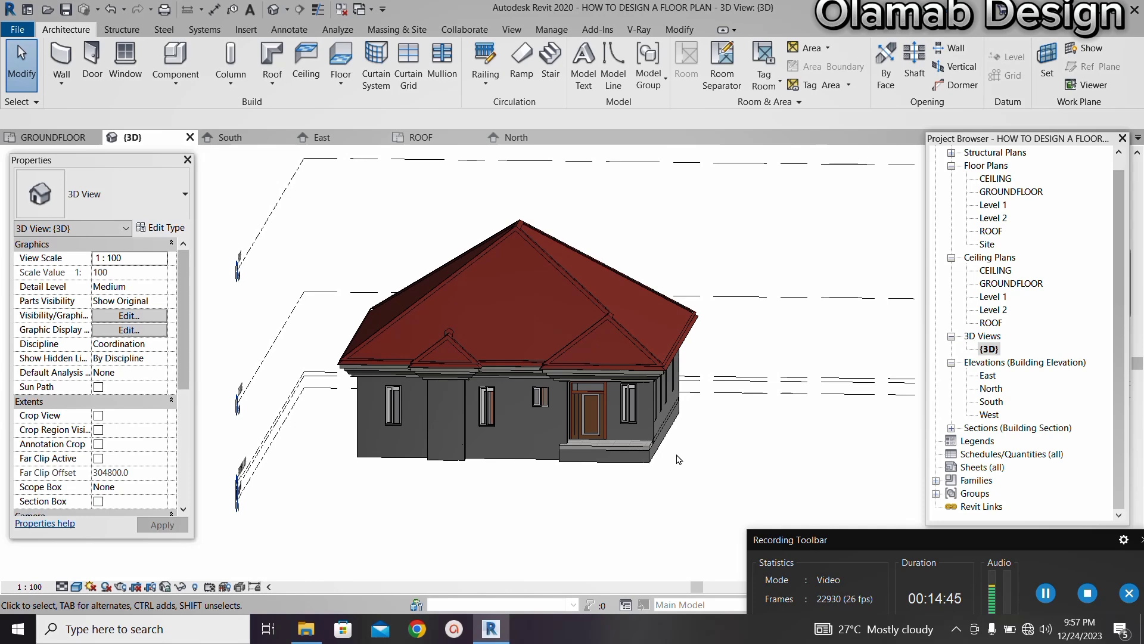
shift+middle_drag(678, 459, 591, 506)
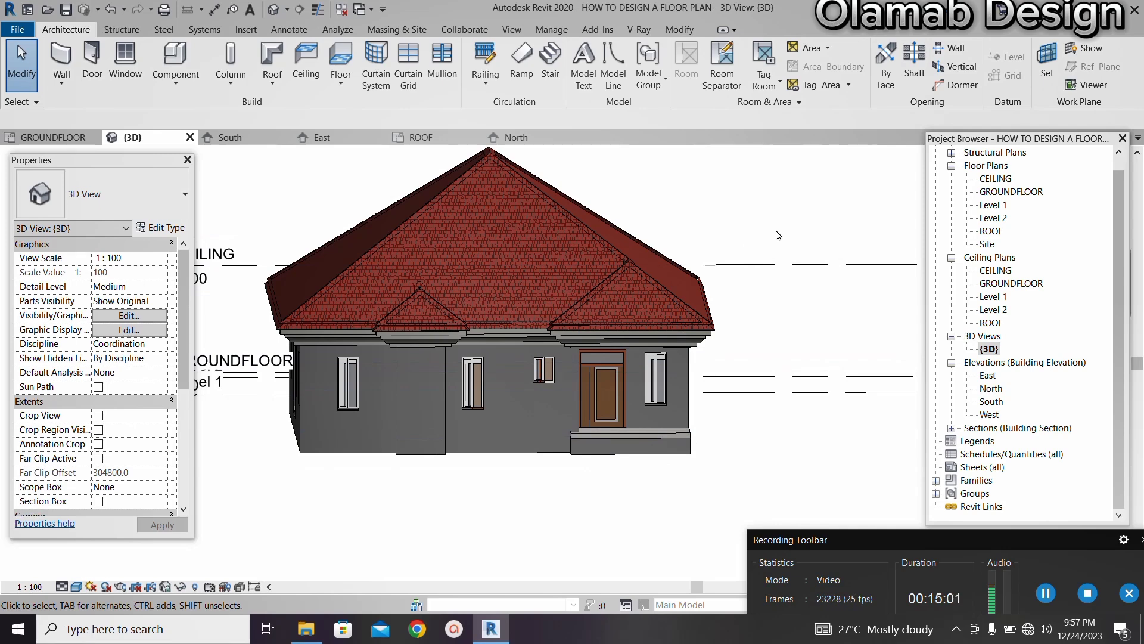
shift+middle_drag(686, 244, 495, 417)
scroll(501, 179, up, 3)
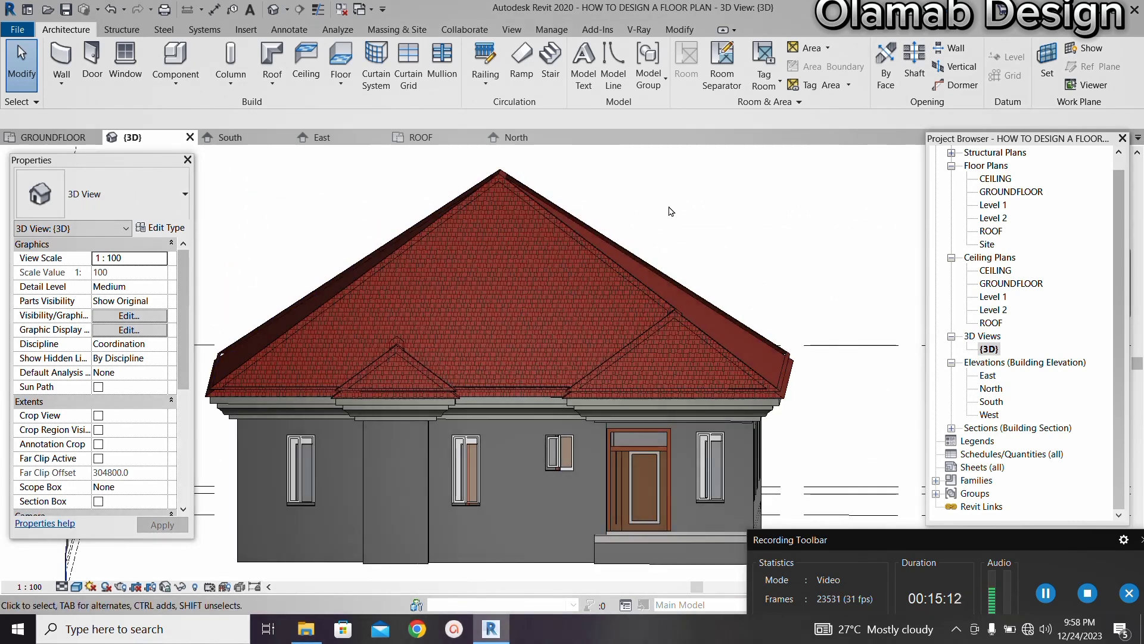